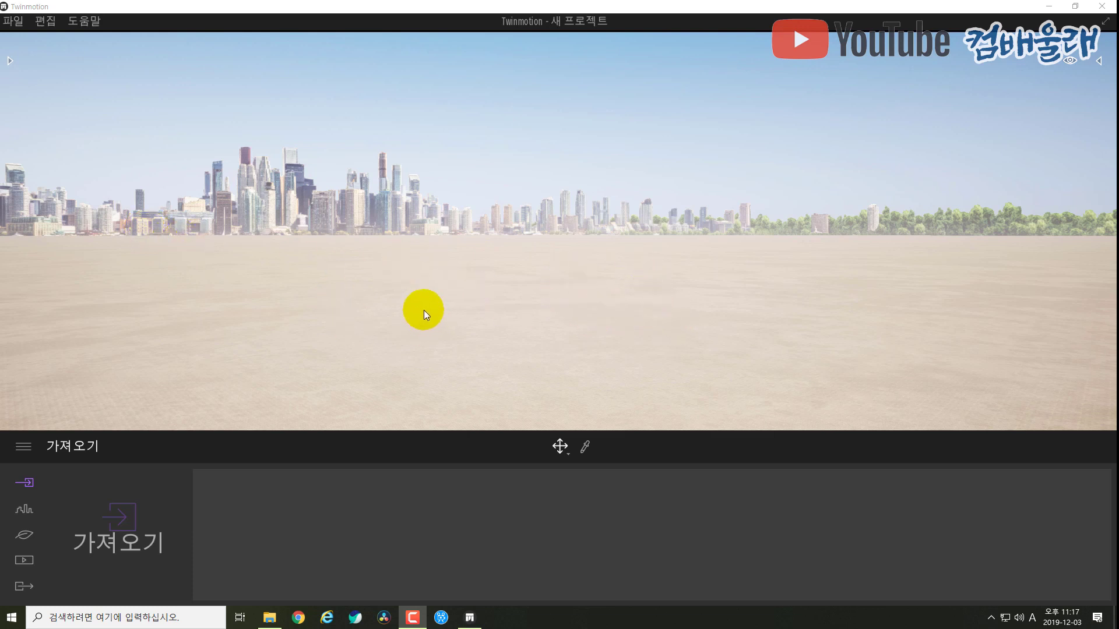
left_click(14, 21)
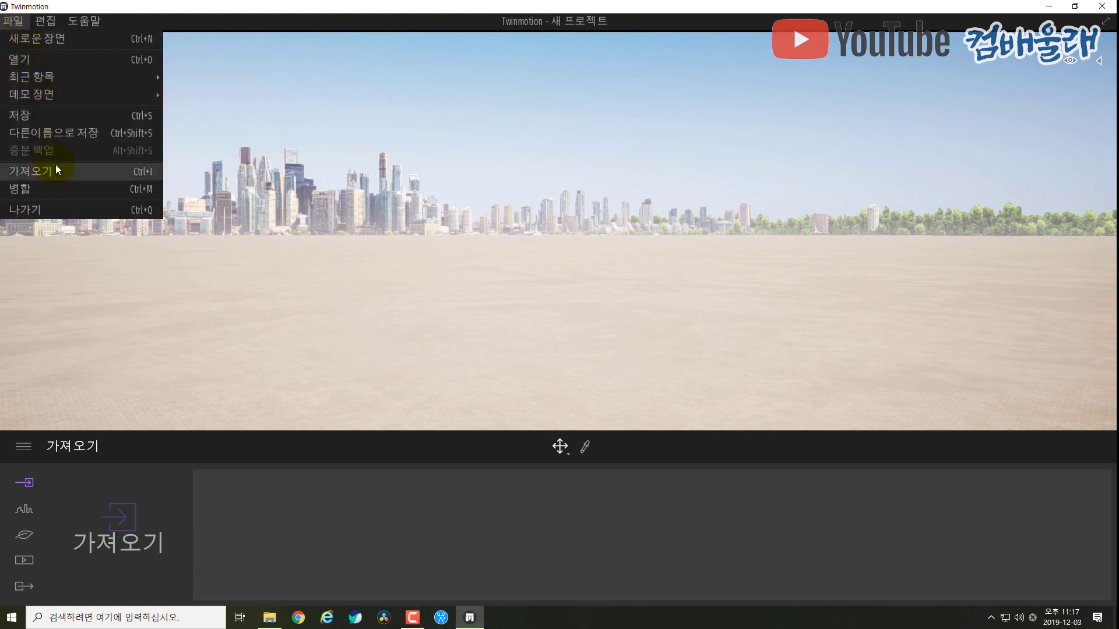
mouse_move(55, 29)
left_click(139, 7)
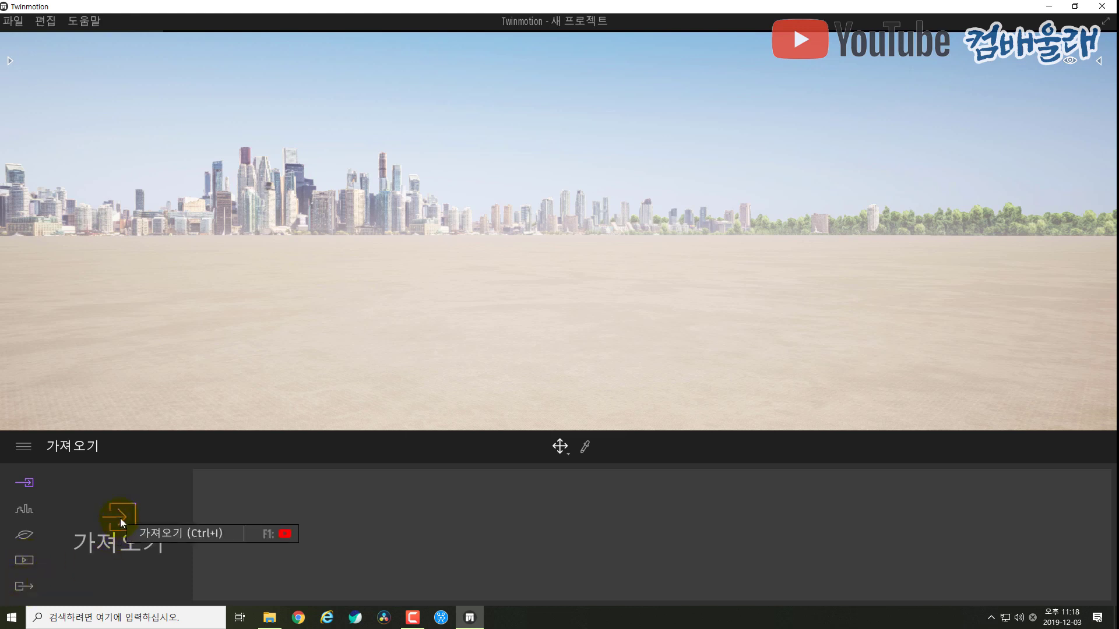
Step: Import the SketchUp model 주택과테이블.skp from the 모델링 folder on DATAROOM2 as geometry
left_click(25, 483)
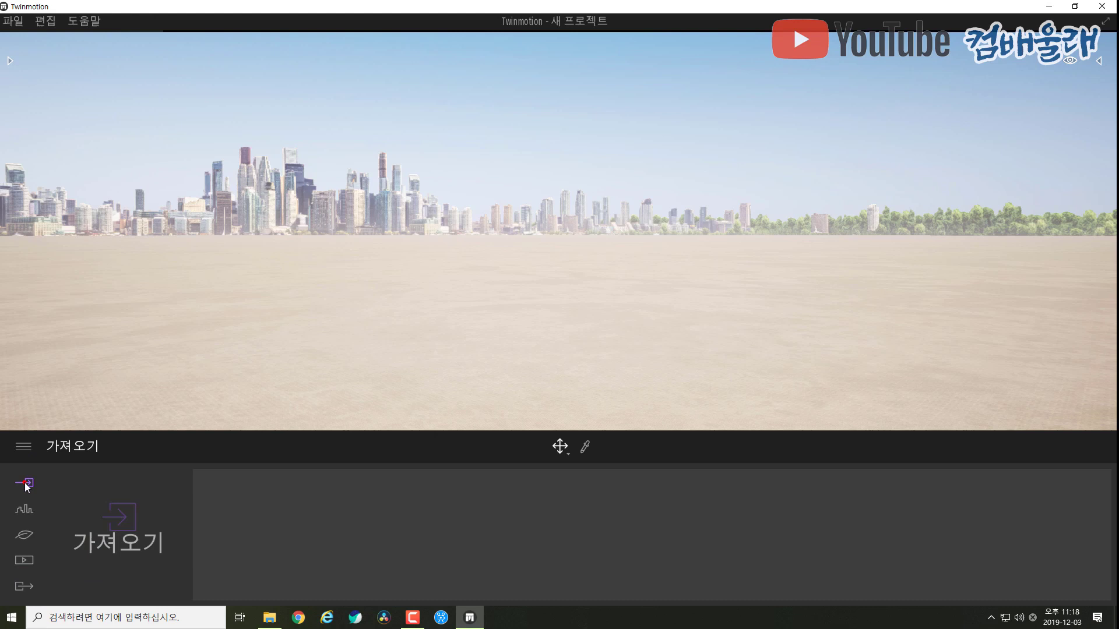
left_click(115, 518)
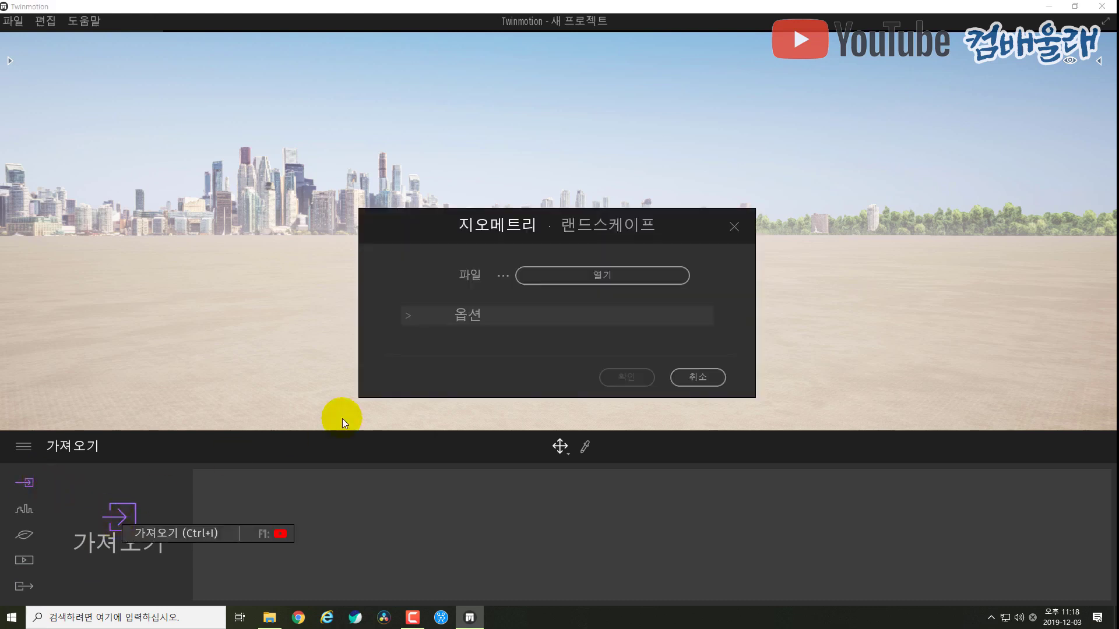
left_click(603, 278)
scroll(250, 271, "down", 2)
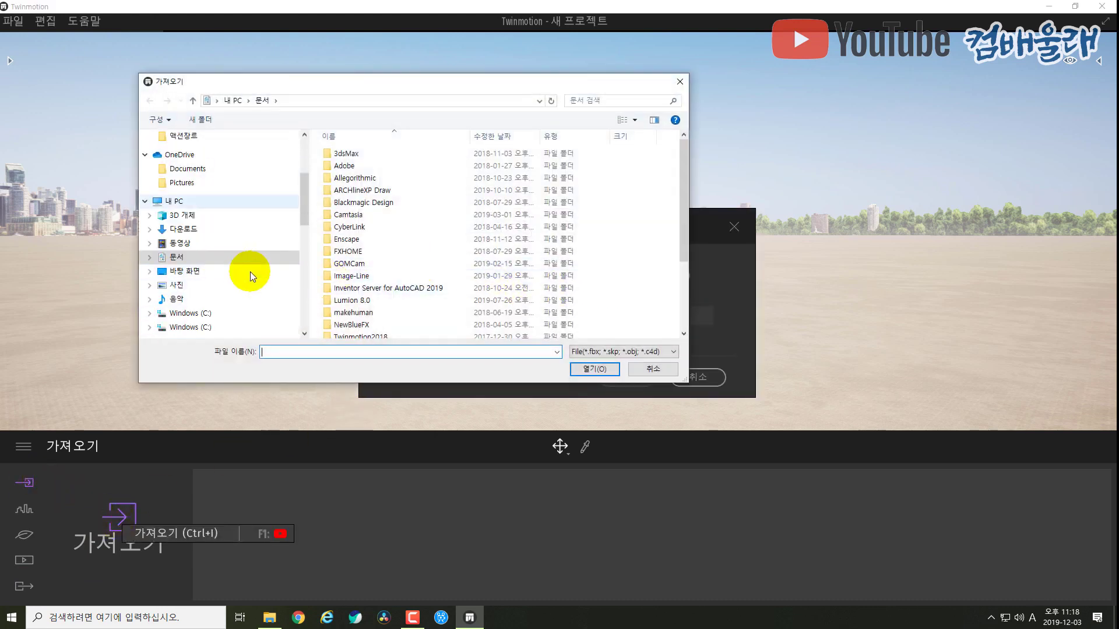
scroll(251, 271, "down", 3)
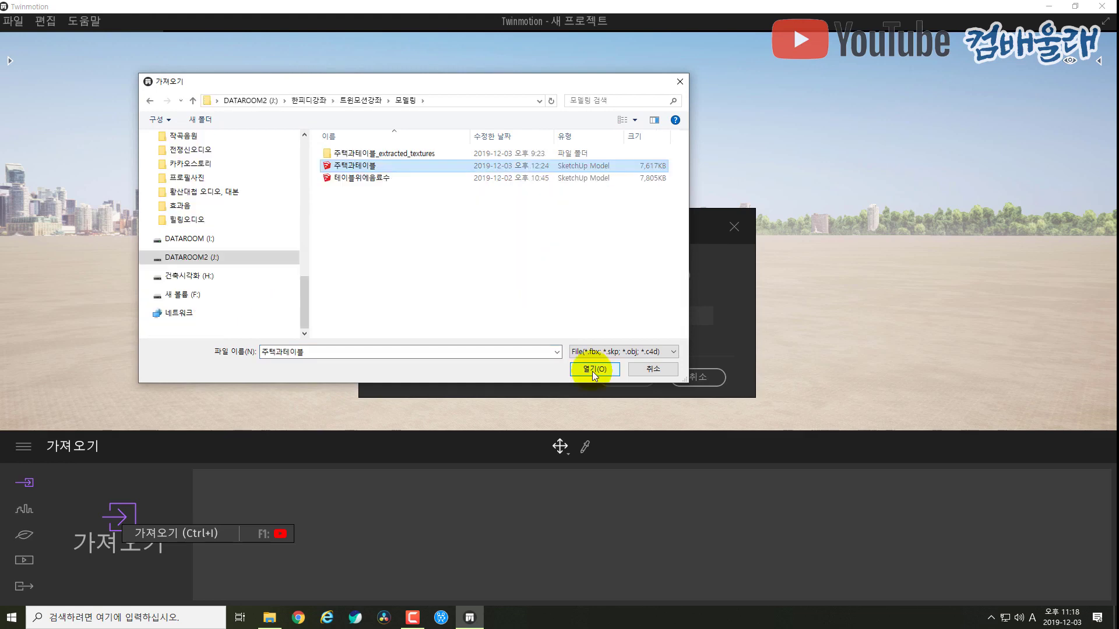
left_click(592, 371)
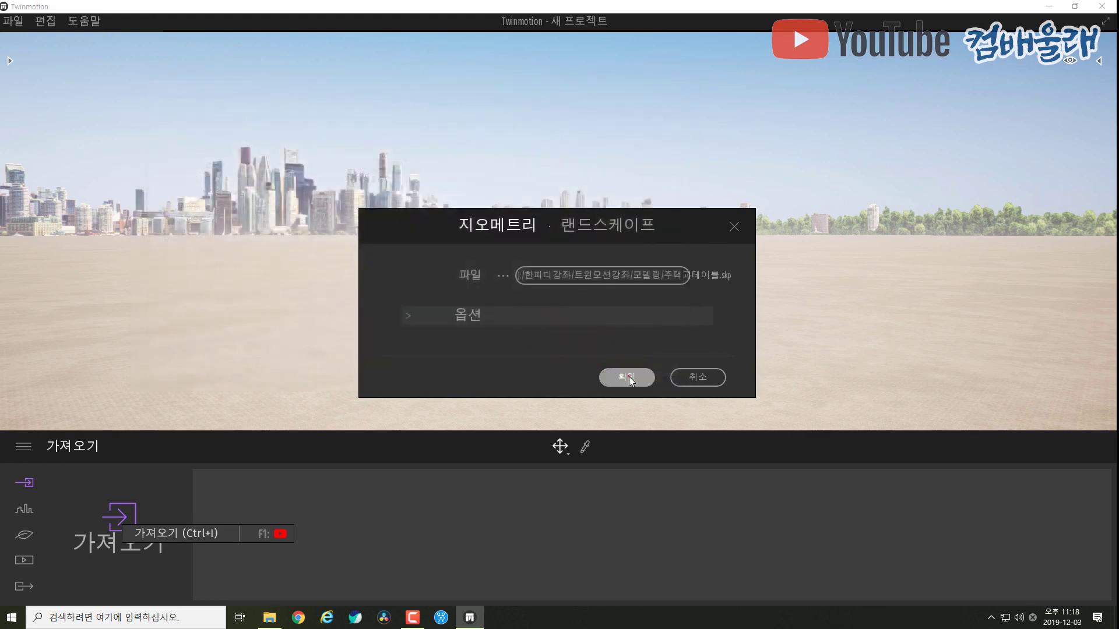
left_click(627, 378)
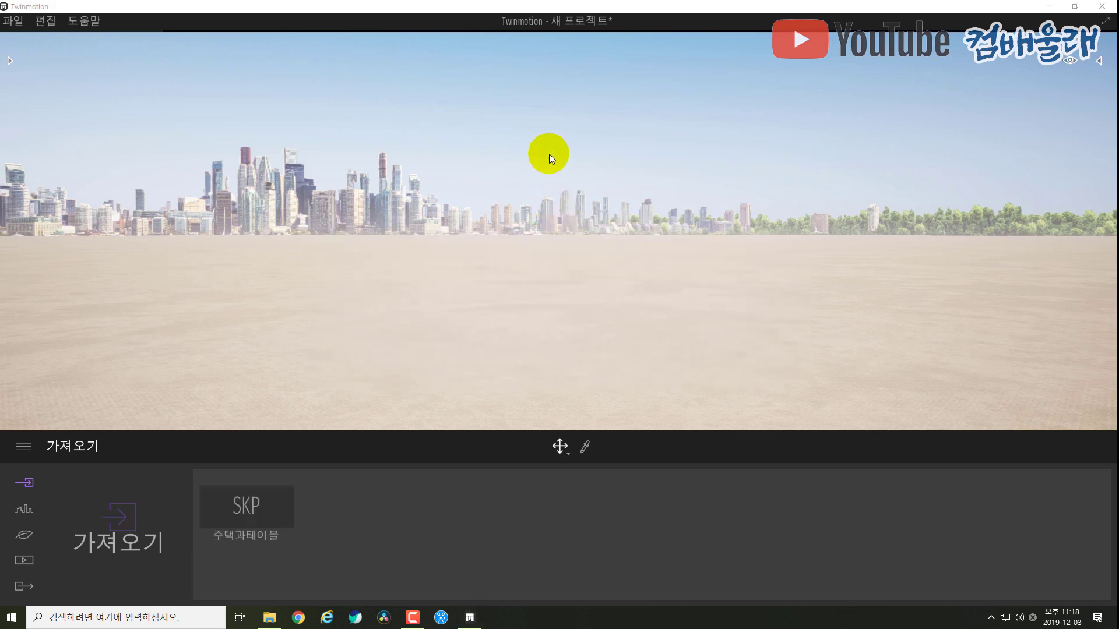
Step: Find the imported house and river from above and look at the camera speed settings
mouse_move(647, 278)
right_mouse_down()
mouse_move(425, 285)
mouse_move(655, 261)
right_mouse_up()
middle_click_drag(680, 250, 886, 166, "shift")
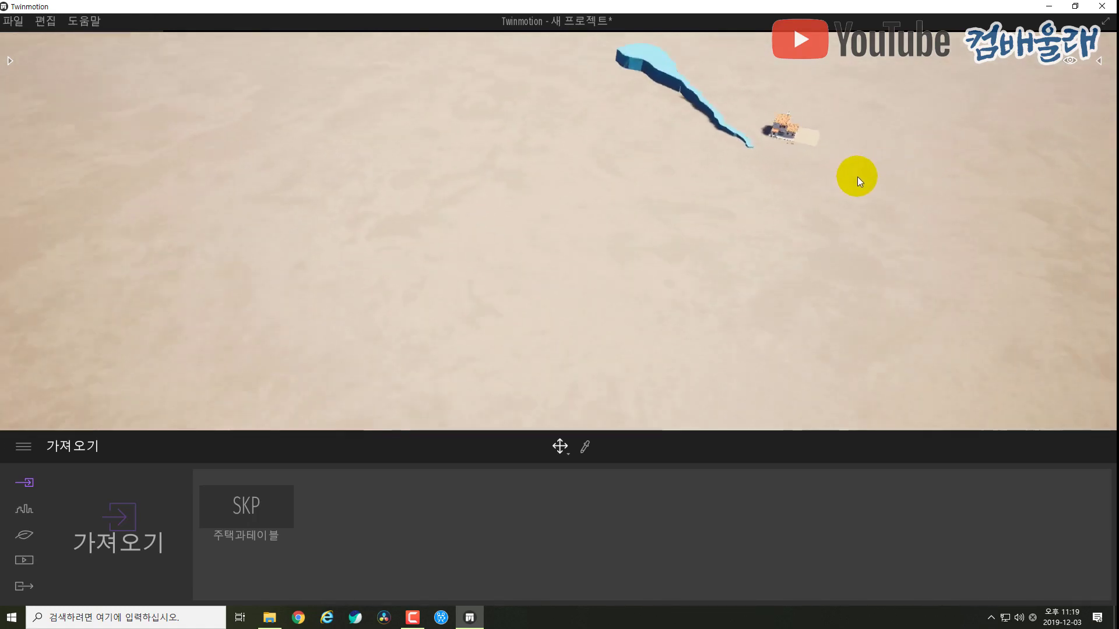
scroll(858, 177, "up", 6)
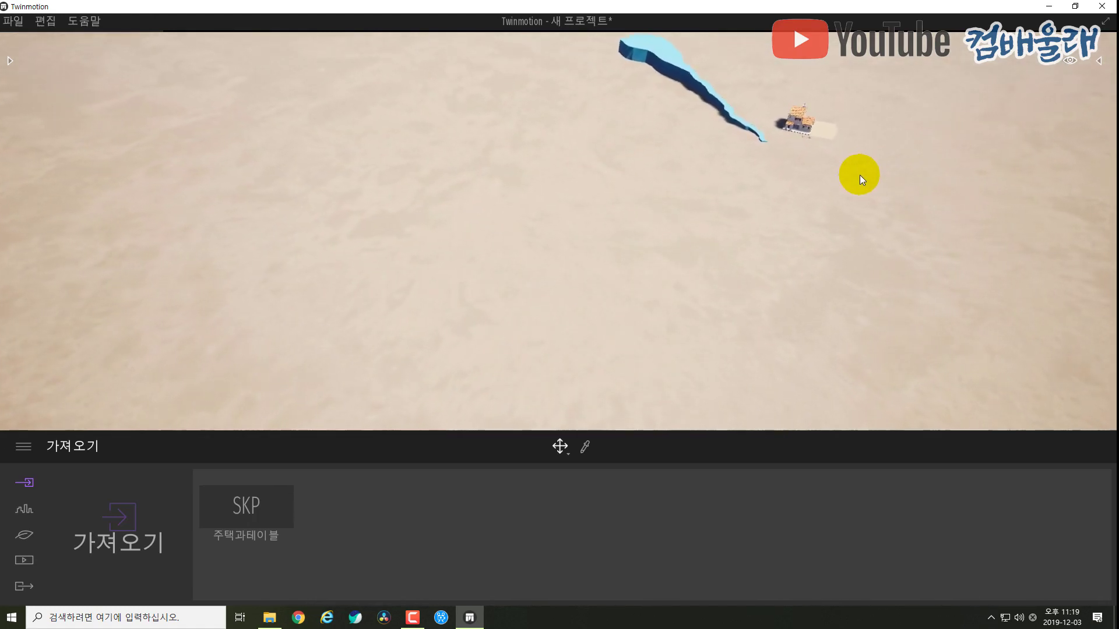
scroll(859, 175, "up", 5)
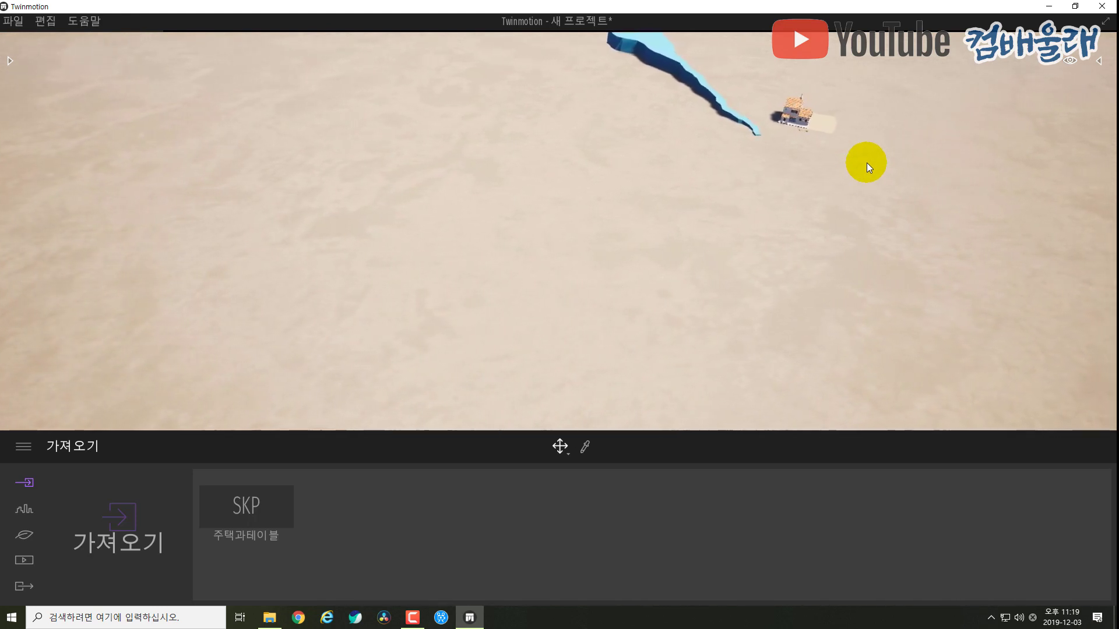
key("d")
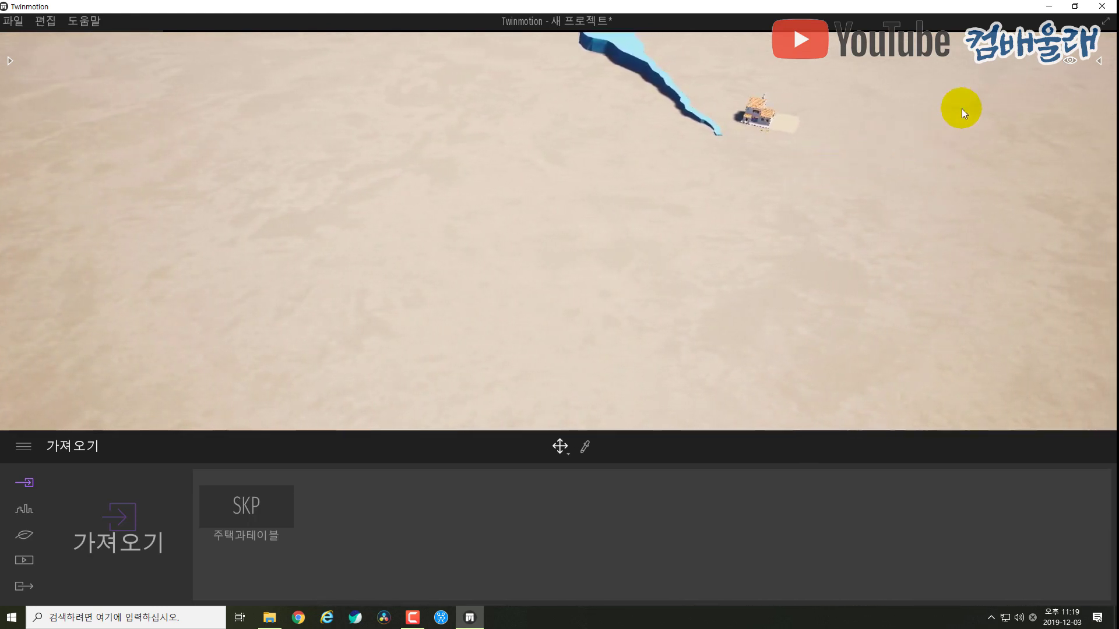
left_click(1071, 60)
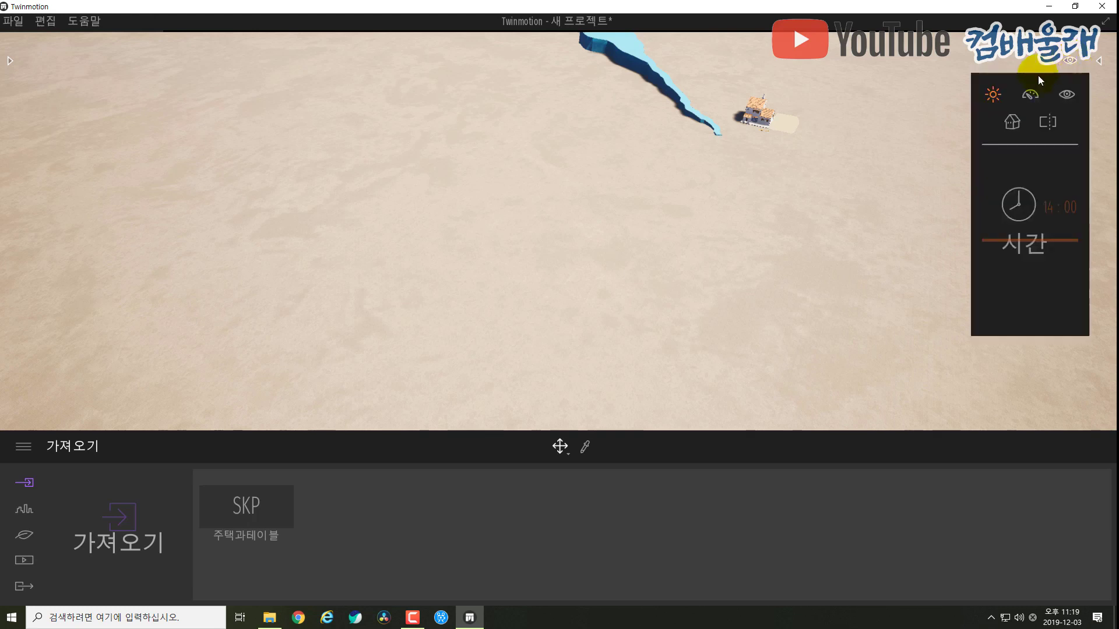
left_click(1031, 95)
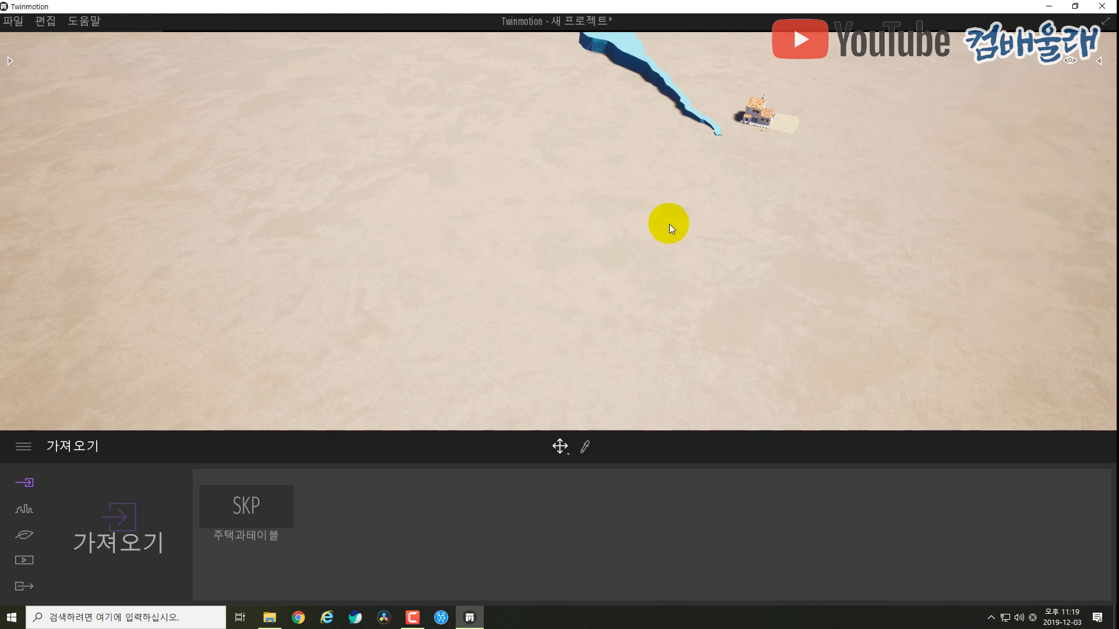
Step: Move the camera closer to the house and river and examine them from an elevated view
key("w")
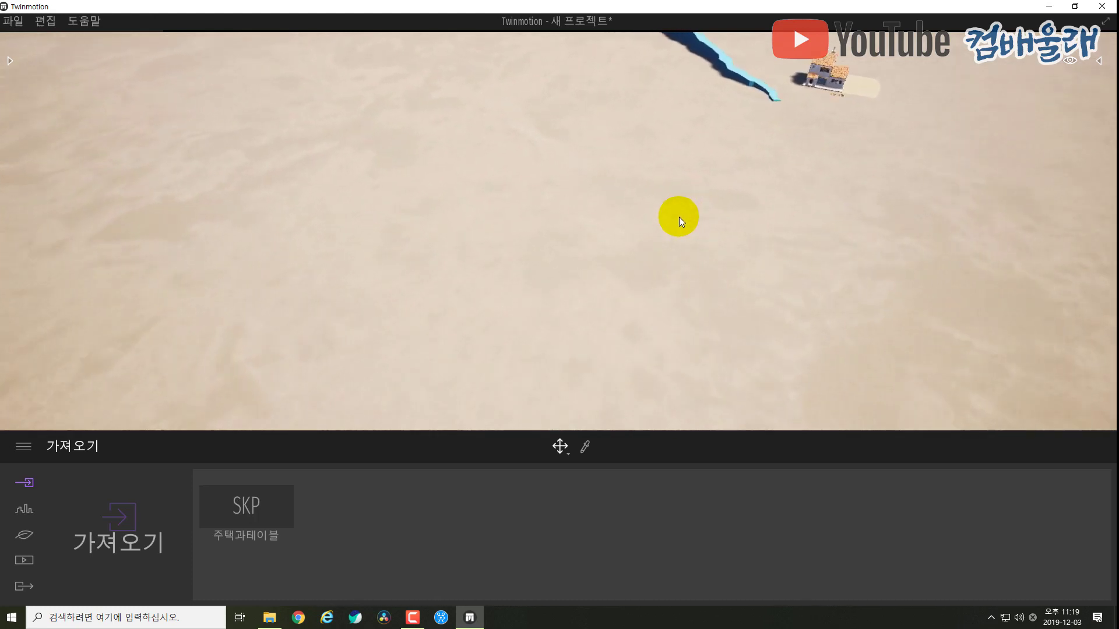
key("d")
right_click_drag(679, 216, 680, 204)
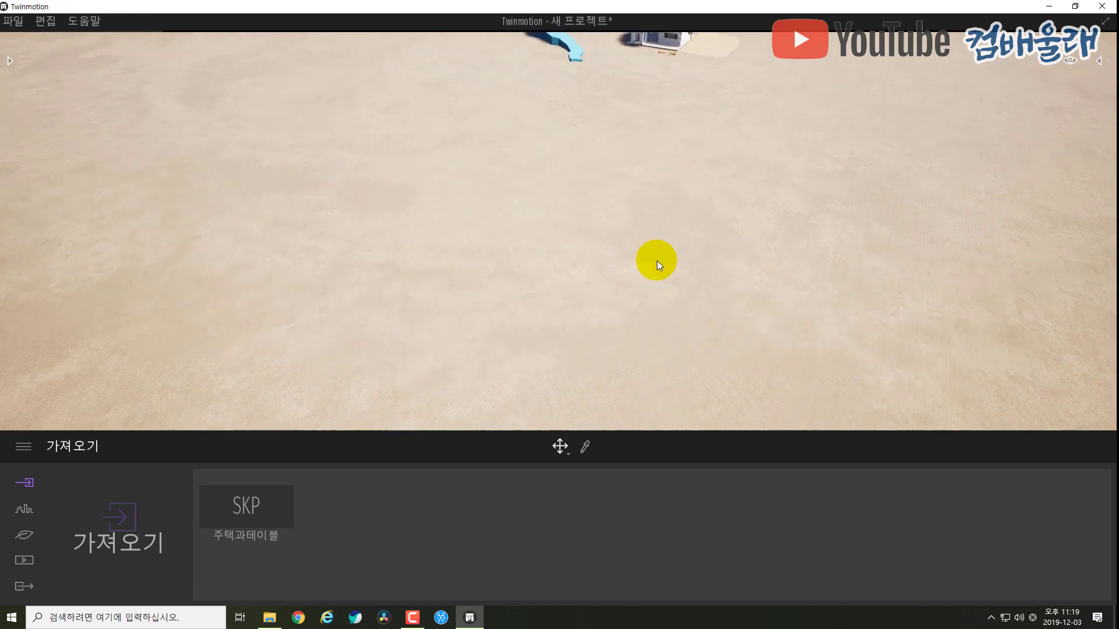
right_click_drag(653, 262, 648, 302)
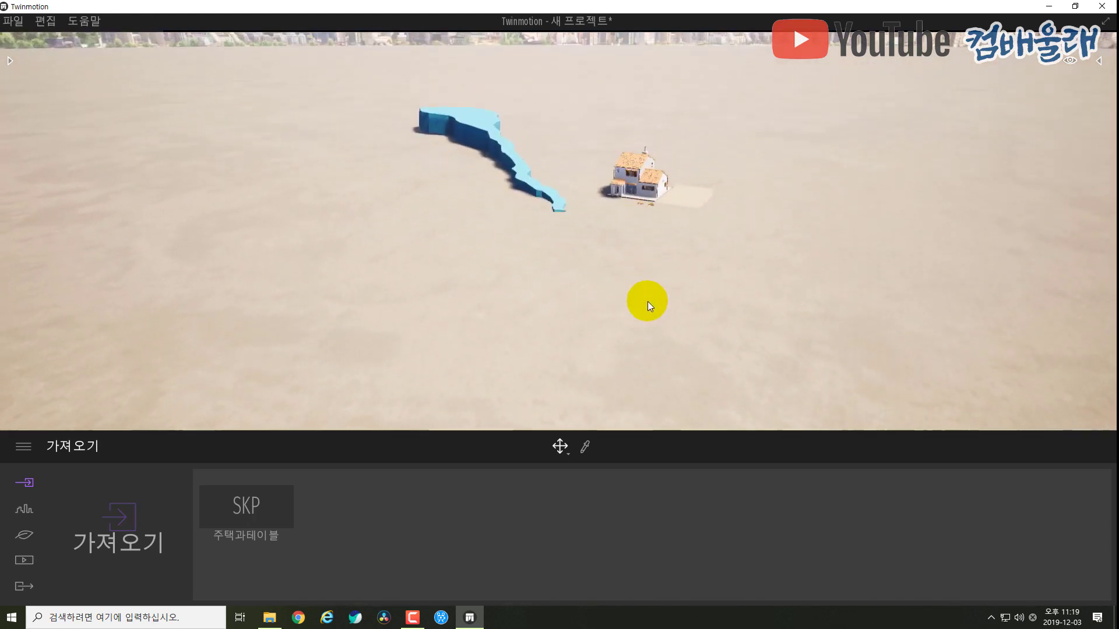
middle_click_drag(648, 302, 657, 331, "shift")
mouse_move(645, 267)
middle_mouse_down("shift")
mouse_move(635, 291)
mouse_move(649, 251)
middle_mouse_up("shift")
scroll(663, 236, "up", 3)
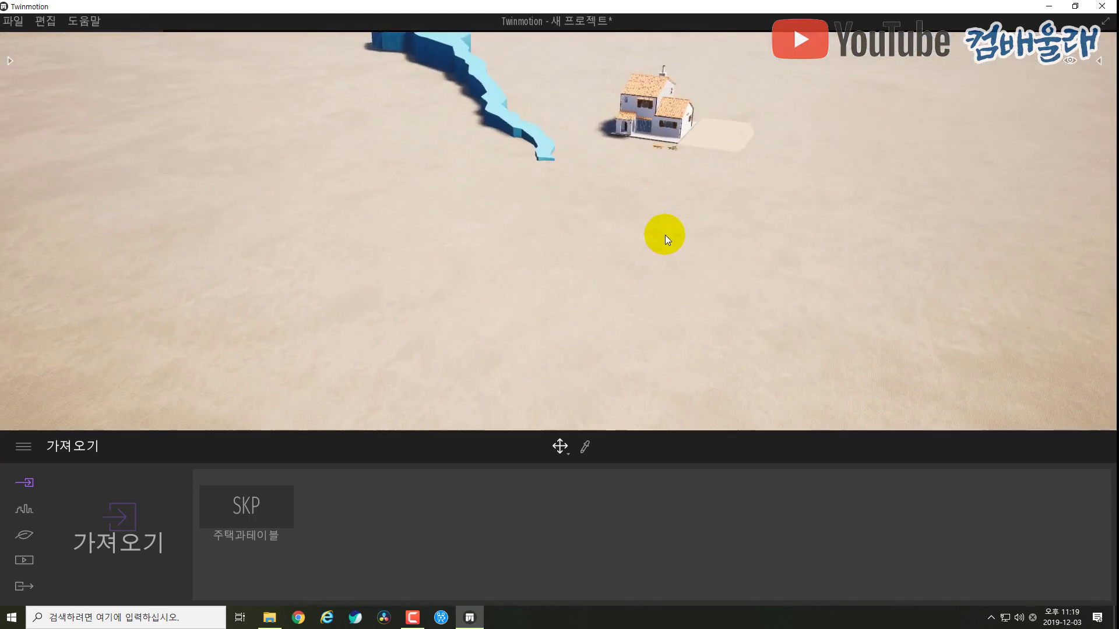
scroll(665, 236, "up", 2)
key("Left")
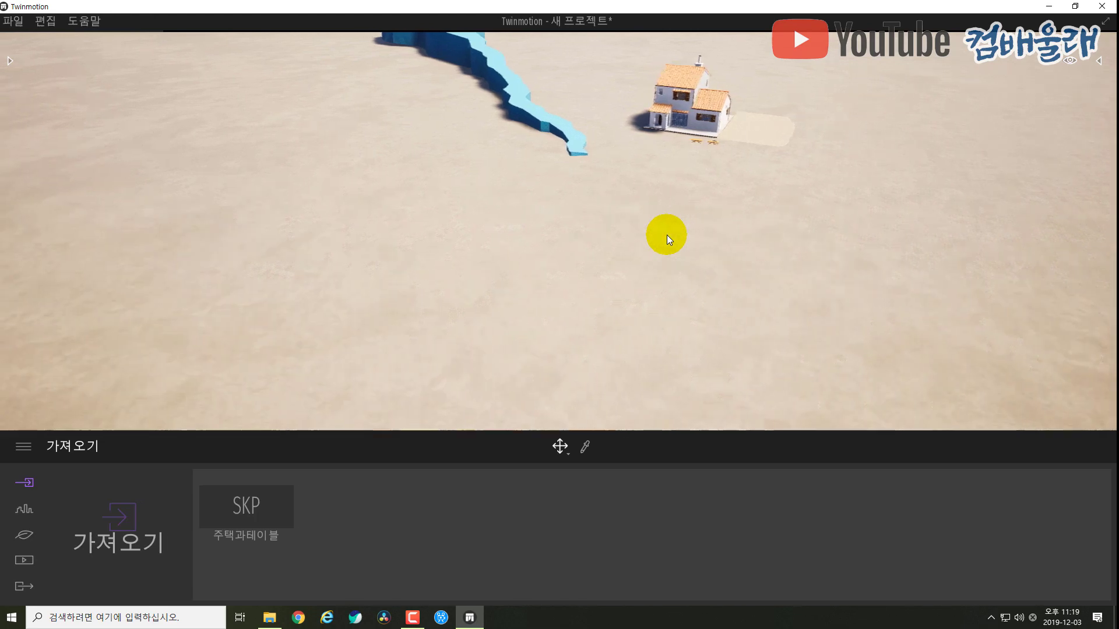
key("Right")
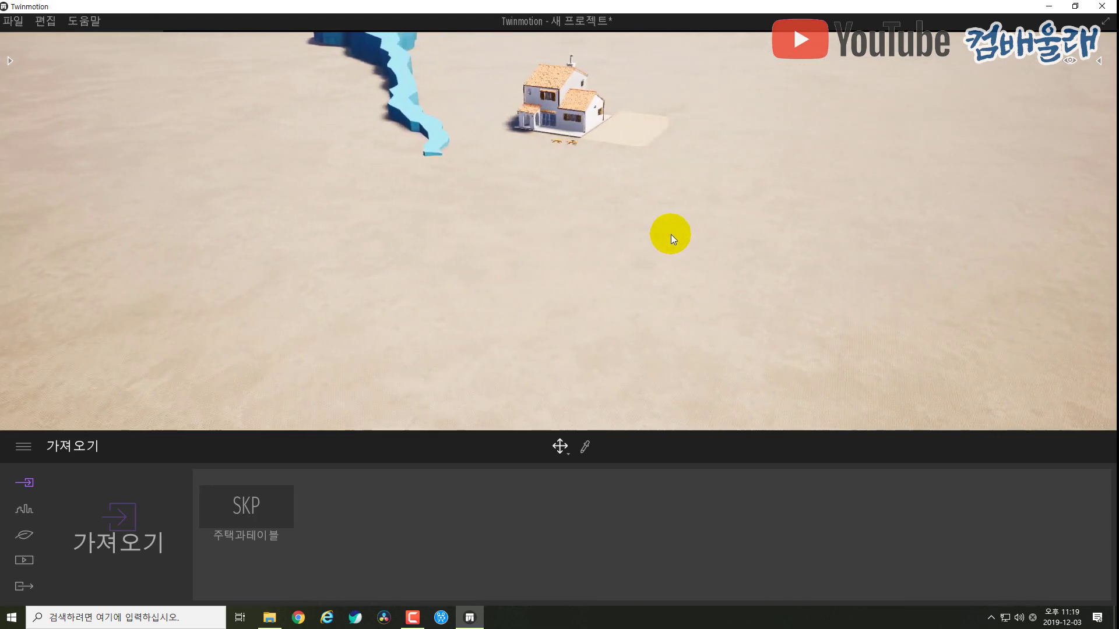
scroll(670, 234, "down", 3)
scroll(670, 234, "up", 3)
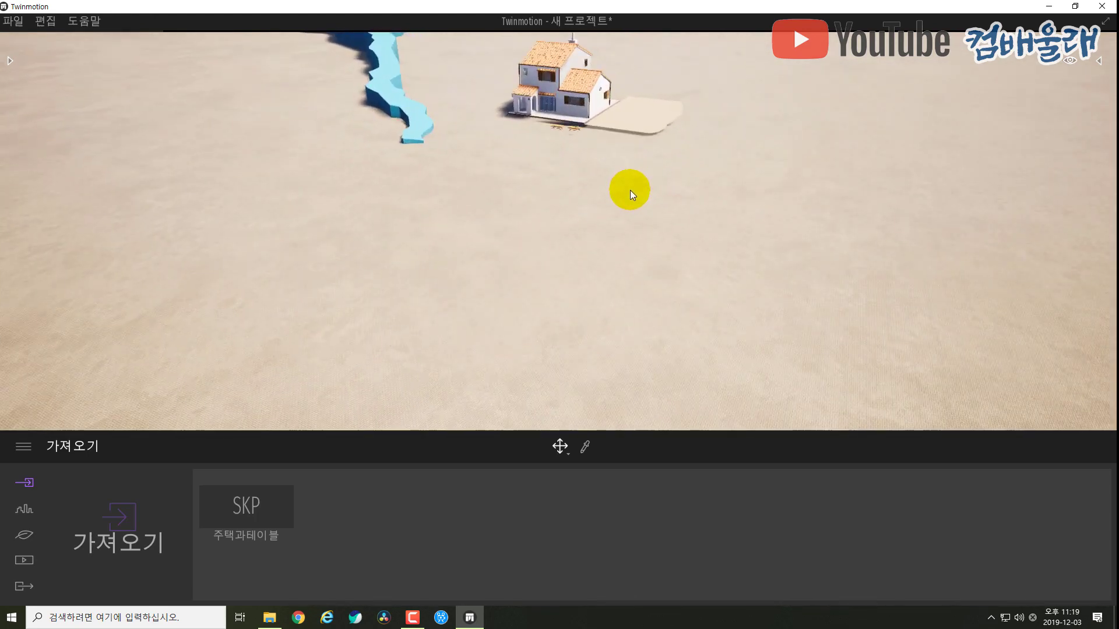
Step: Inspect the model from different camera heights, from straight above and from near ground level facing the house
key("q")
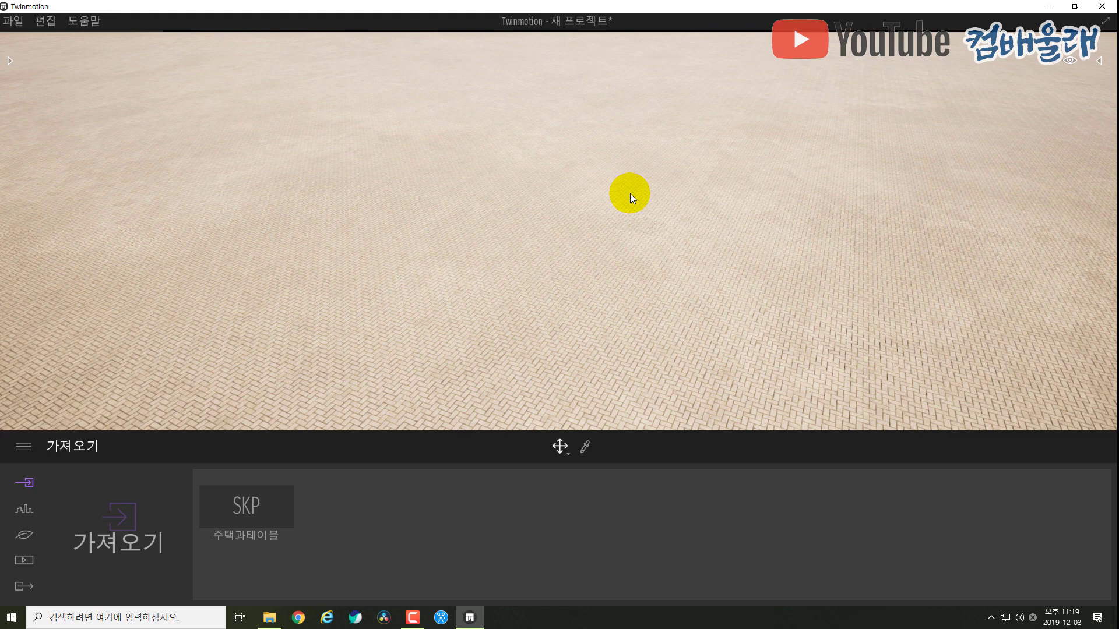
key("e")
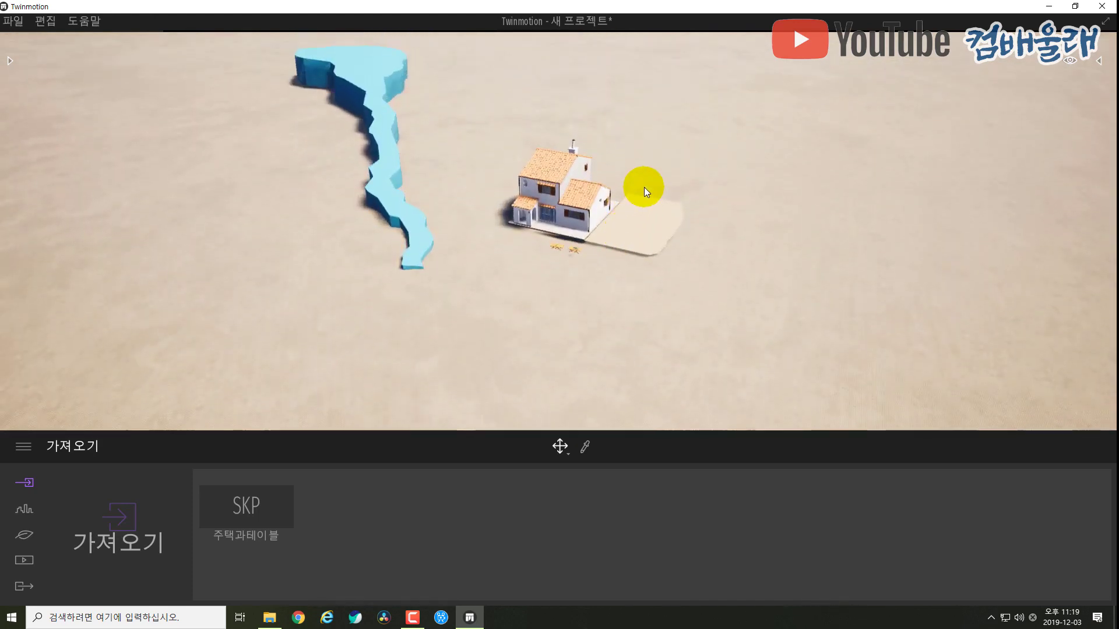
middle_click_drag(651, 156, 653, 273, "shift")
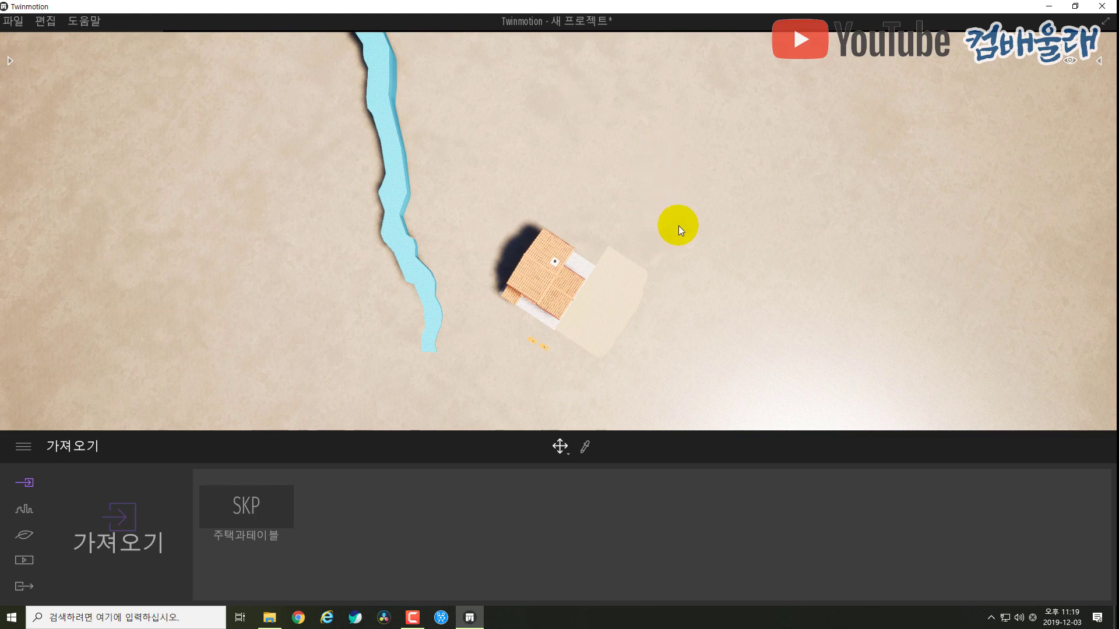
scroll(678, 226, "up", 1)
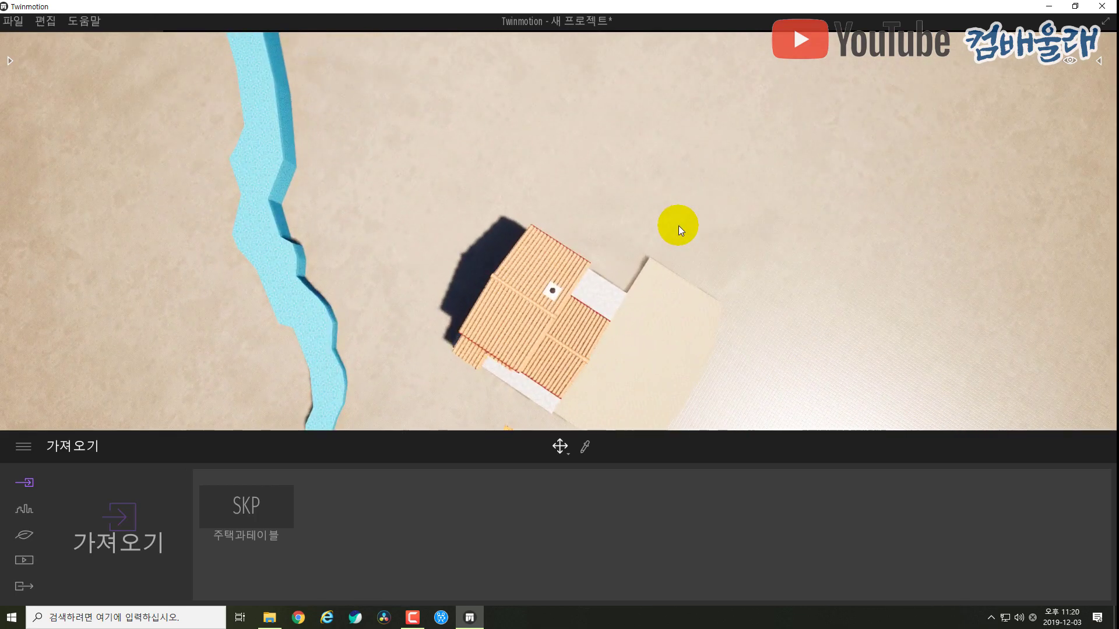
middle_click_drag(606, 62, 631, 185)
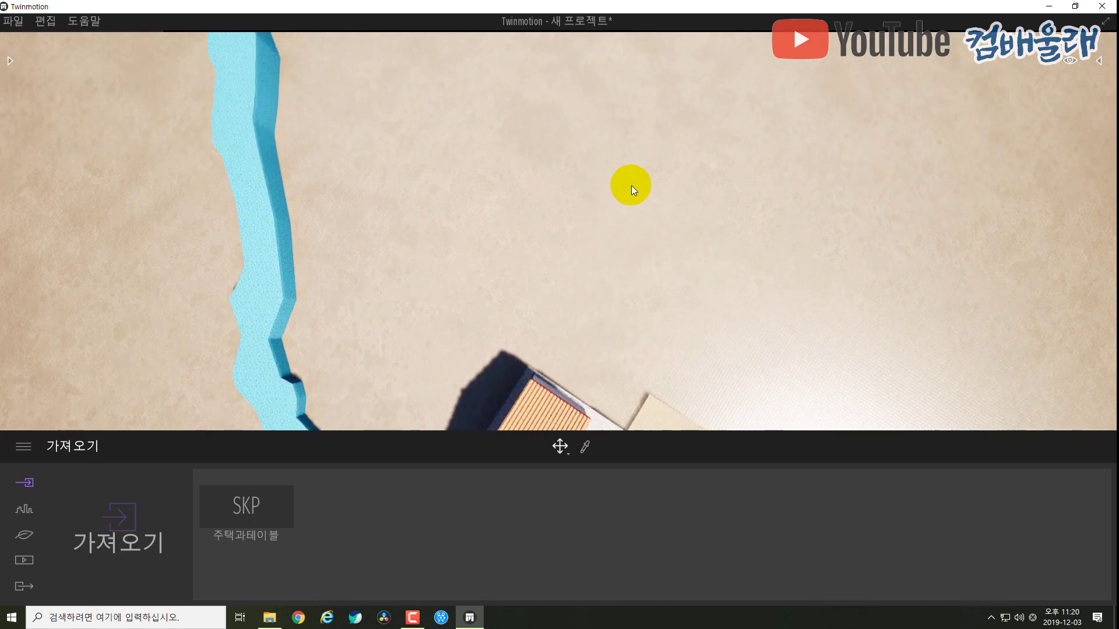
middle_click_drag(659, 289, 620, 355, "shift")
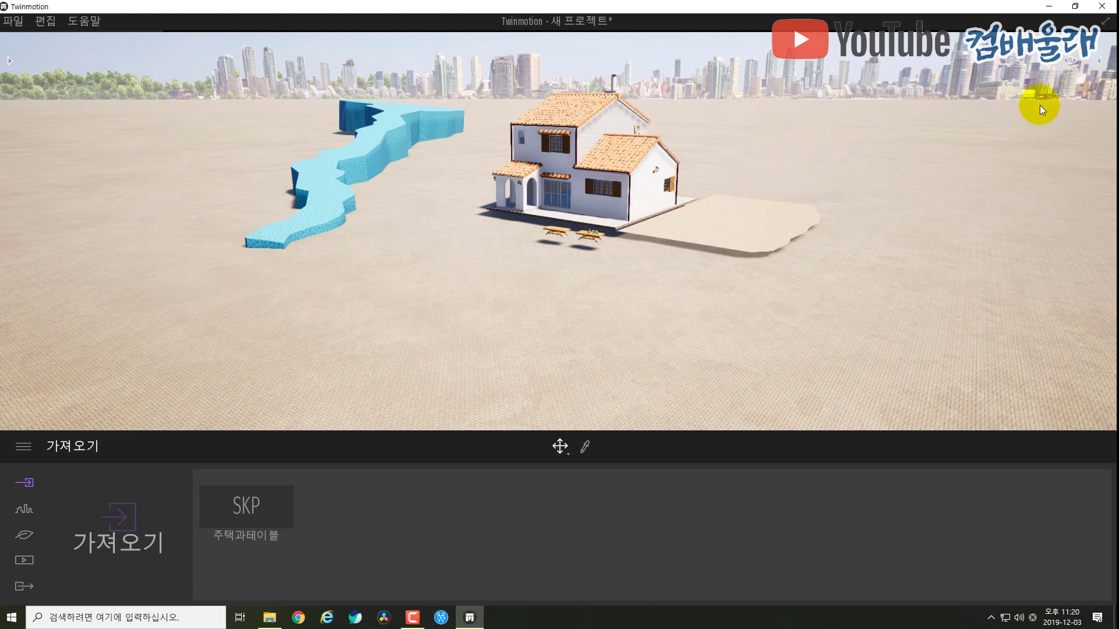
Step: Open the scene graph and toggle the visibility of the whole Scenegraph off and back on
left_click(1099, 63)
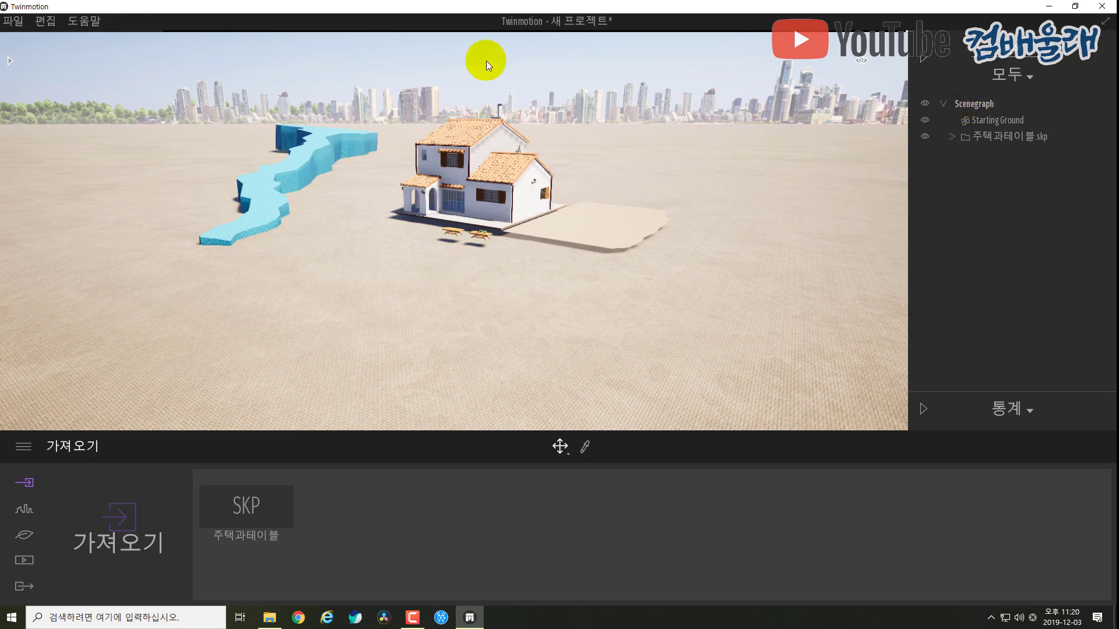
left_click(923, 104)
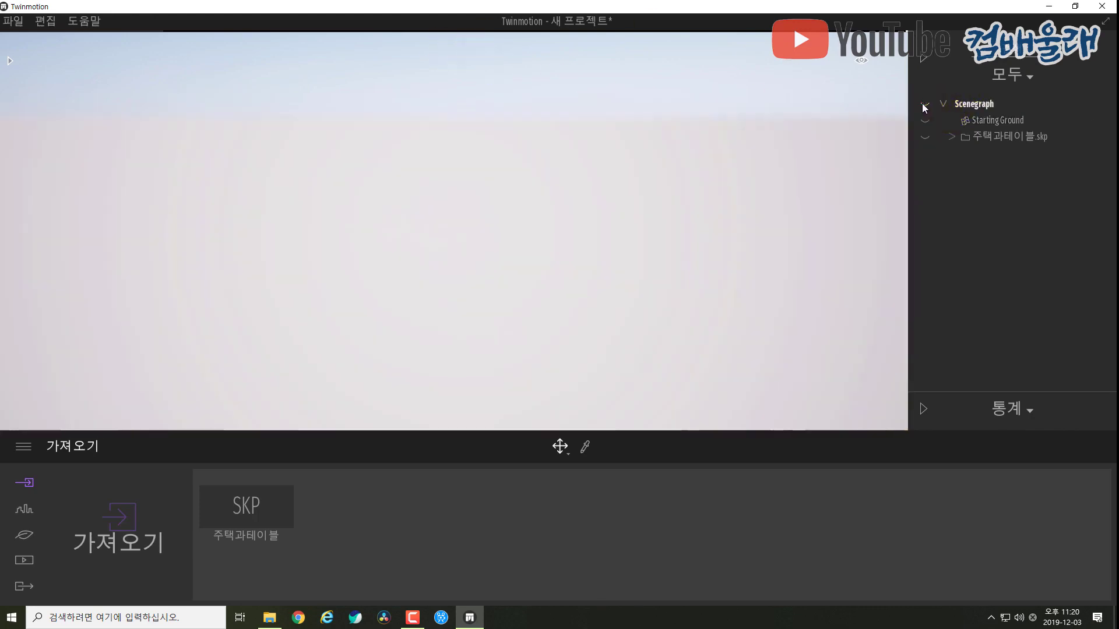
left_click(923, 104)
left_click(923, 104)
left_click(923, 103)
left_click(923, 104)
left_click(925, 104)
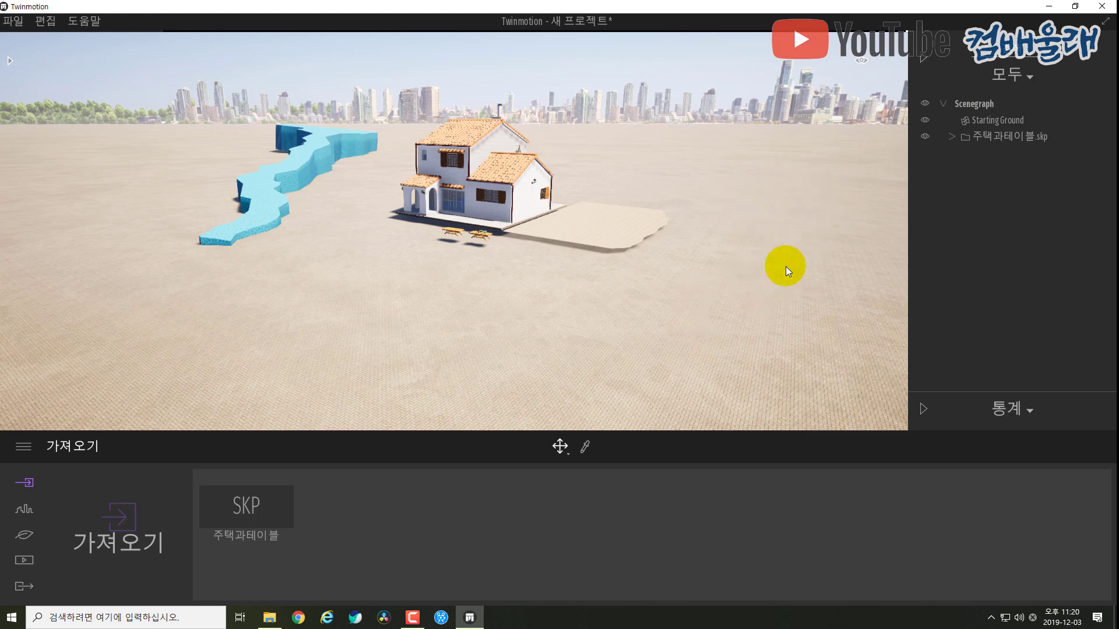
Step: Hide and show the Starting Ground object repeatedly, leaving it visible
left_click(925, 120)
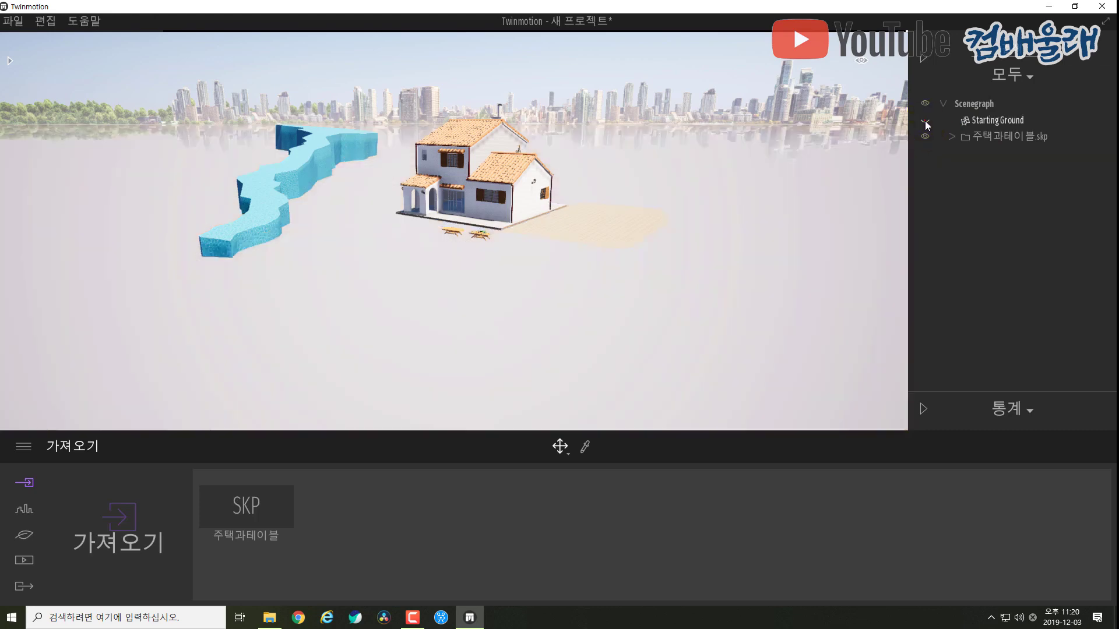
left_click(924, 121)
left_click(925, 121)
left_click(925, 121)
left_click(925, 120)
left_click(925, 121)
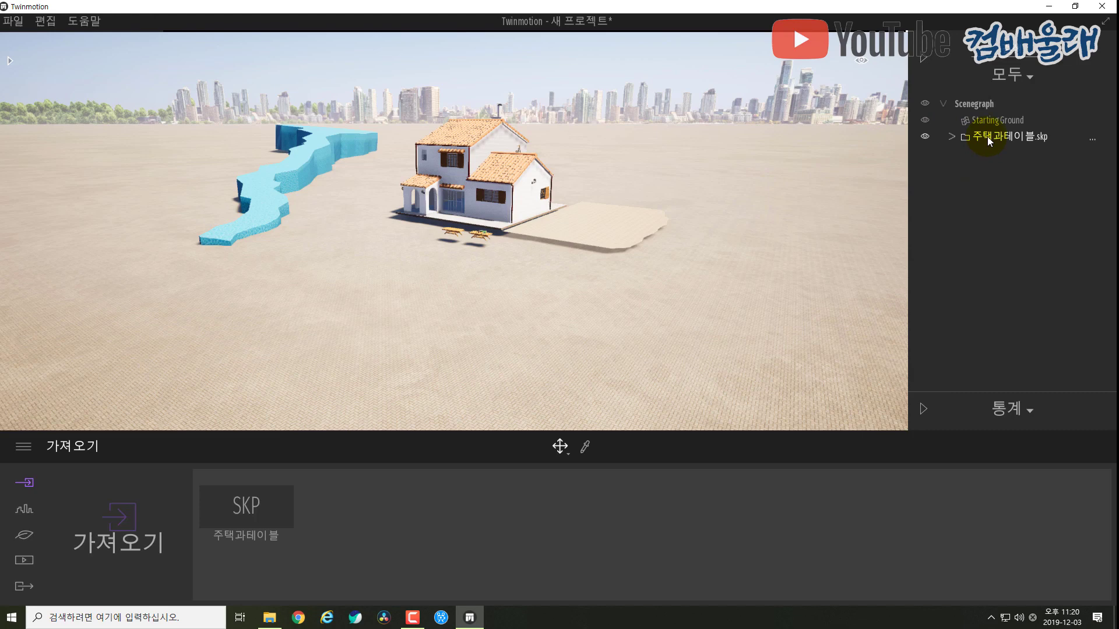
Step: Hide and show the imported 주택과테이블.skp model repeatedly, leaving it visible
left_click(925, 136)
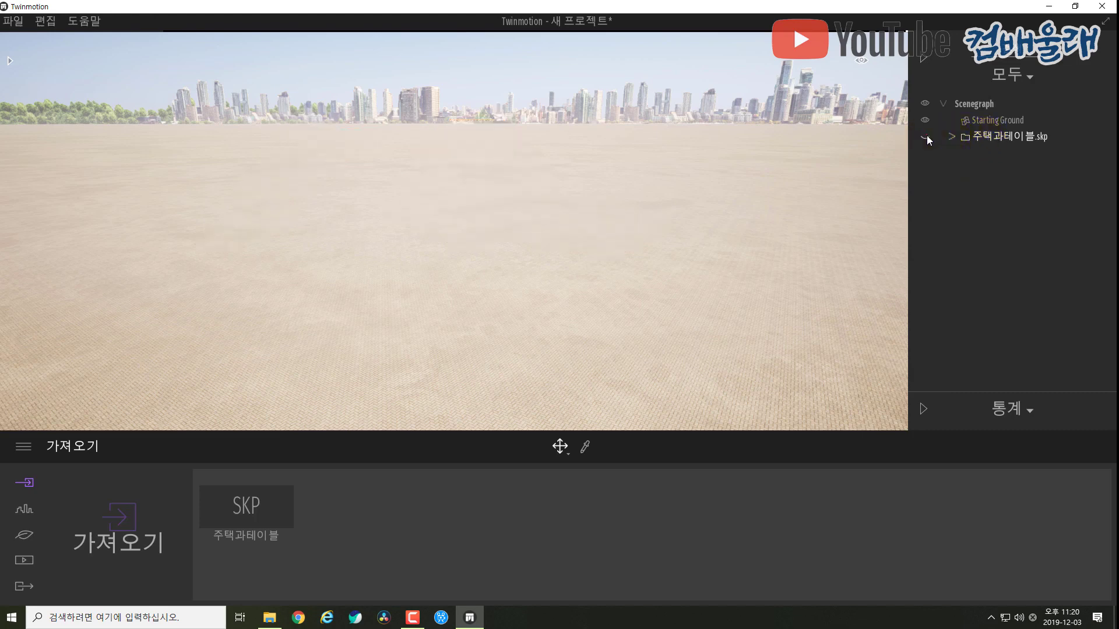
left_click(926, 138)
left_click(926, 137)
left_click(926, 137)
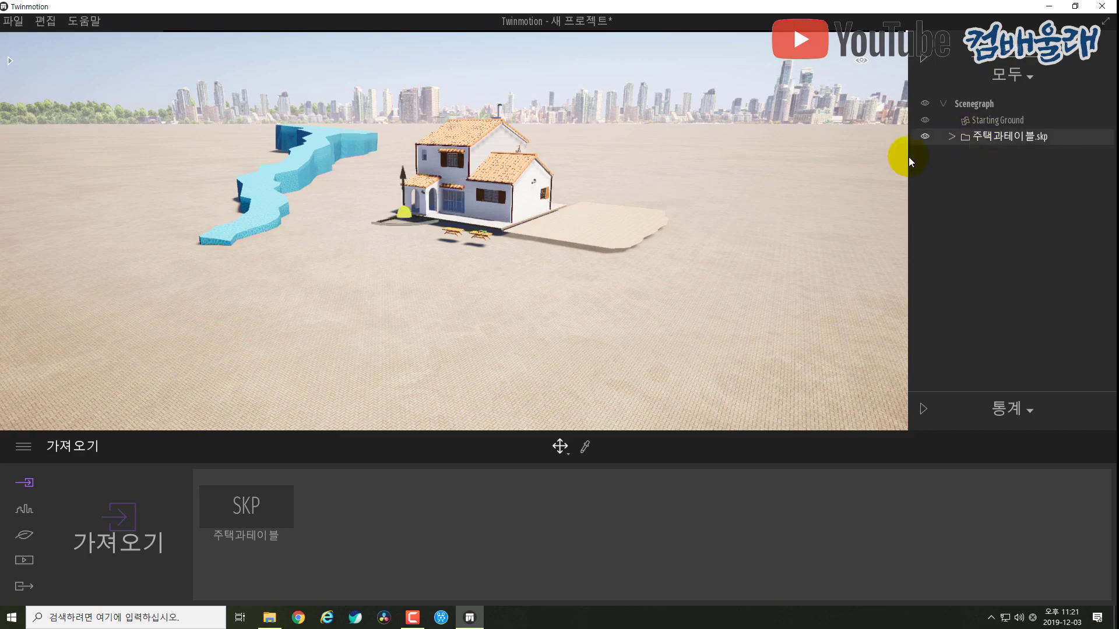
middle_click_drag(540, 294, 557, 260, "shift")
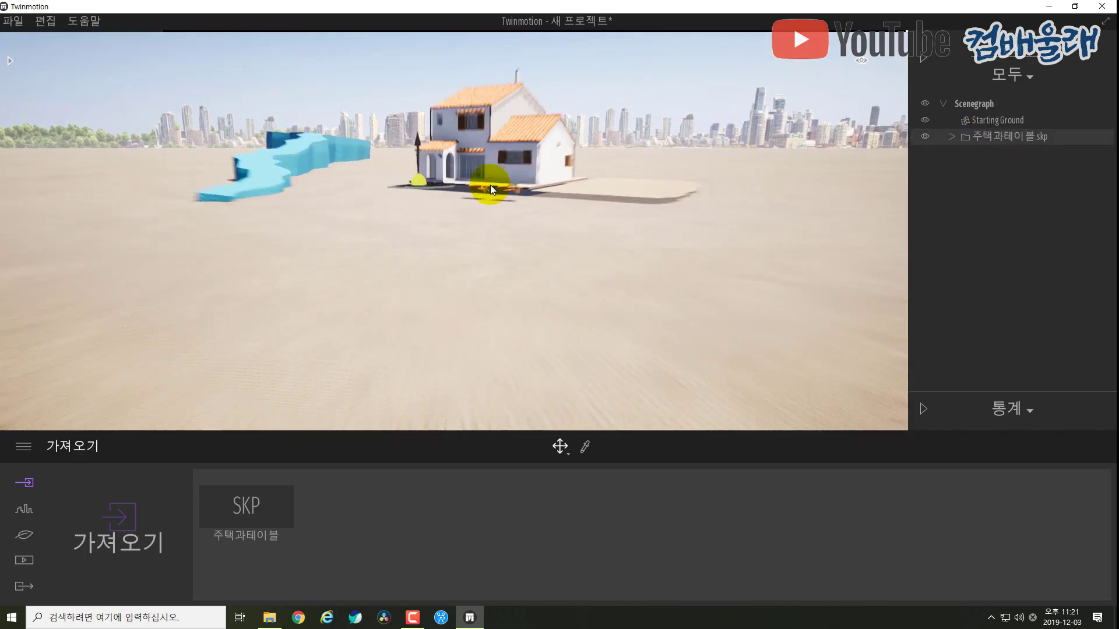
Step: Lower the imported house model along its vertical axis so it rests on the ground
scroll(489, 185, "up", 3)
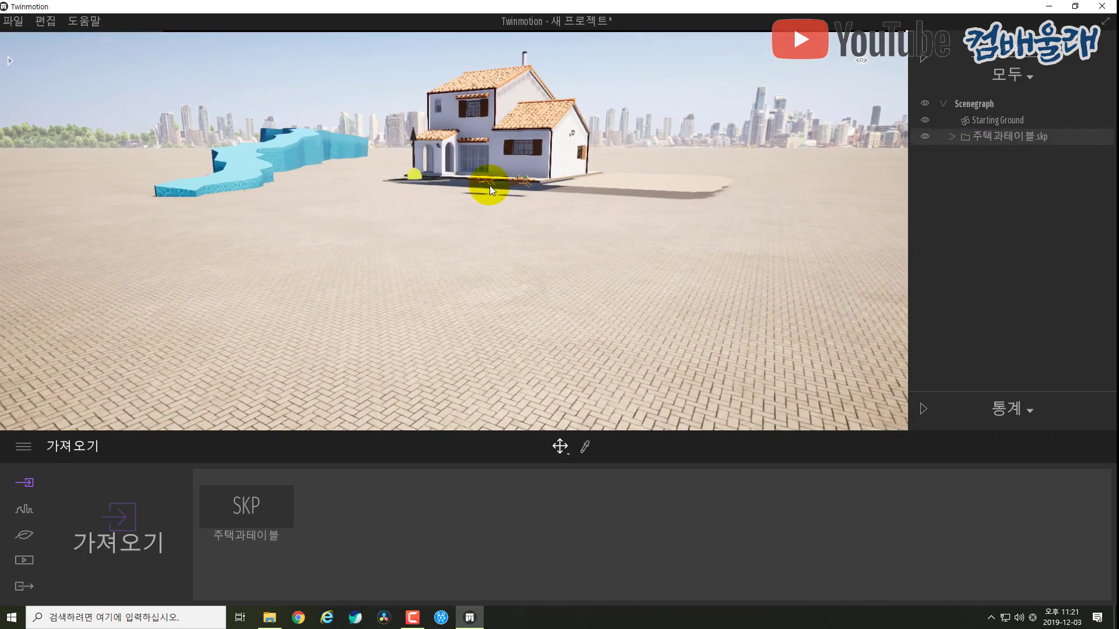
scroll(492, 190, "up", 5)
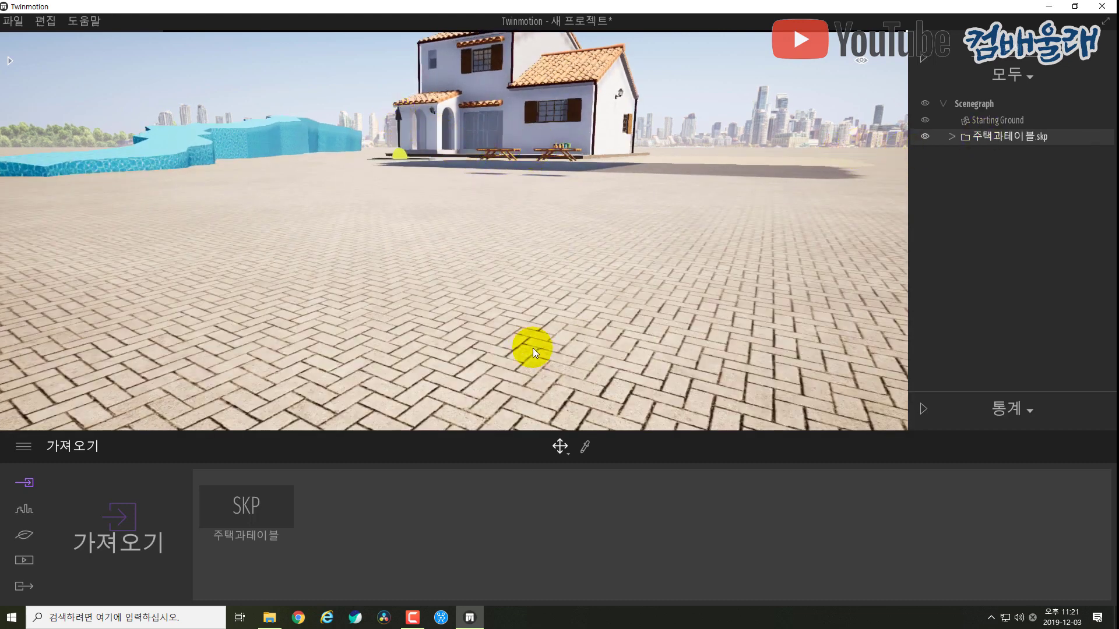
left_click(559, 449)
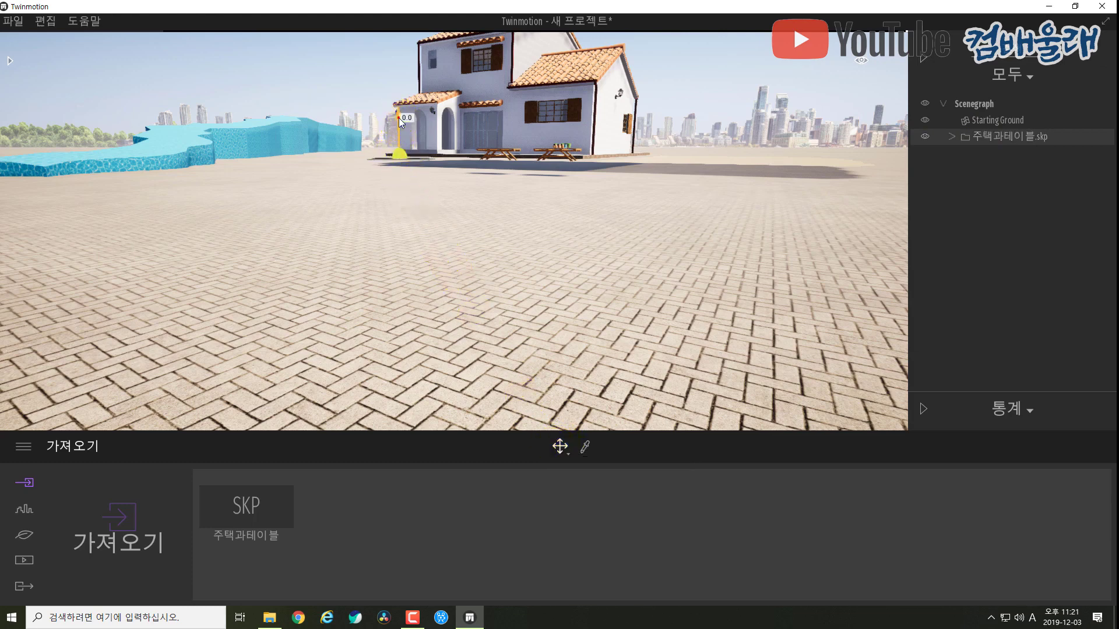
left_click_drag(399, 117, 399, 128)
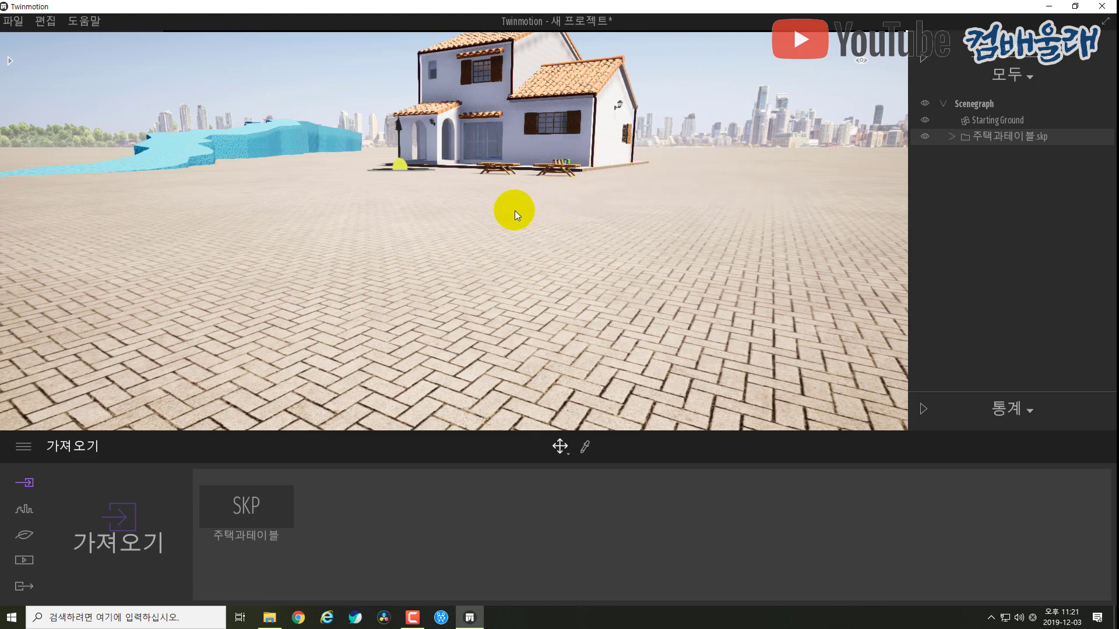
Step: Examine the river-shaped water volume beside the house from above and from its side
middle_click_drag(286, 184, 449, 221, "shift")
middle_click_drag(373, 125, 364, 192, "shift")
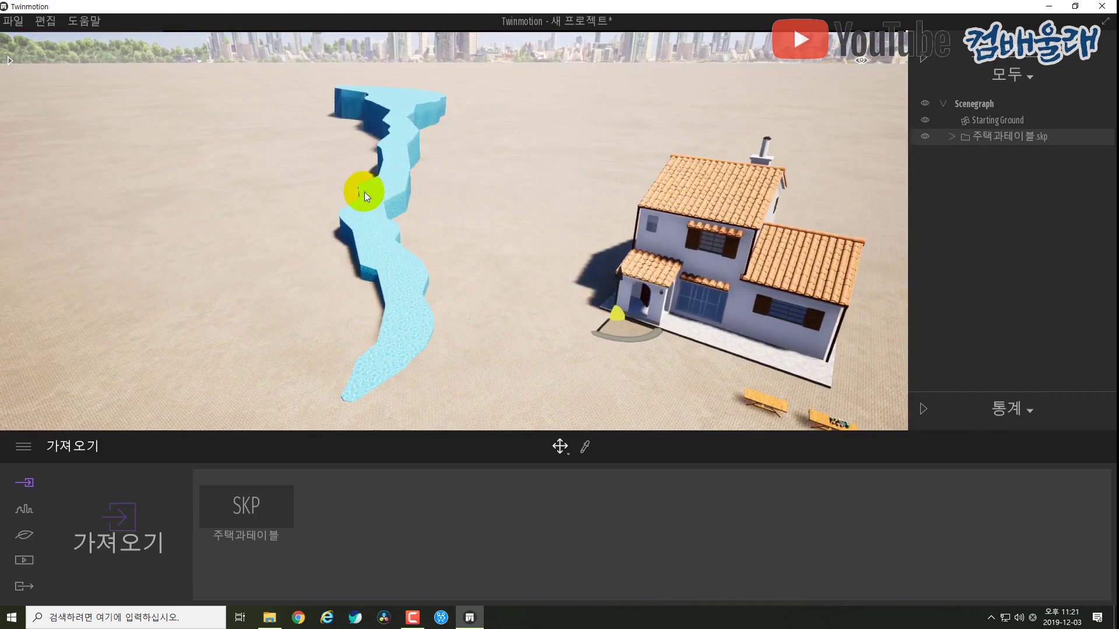
scroll(379, 211, "up", 3)
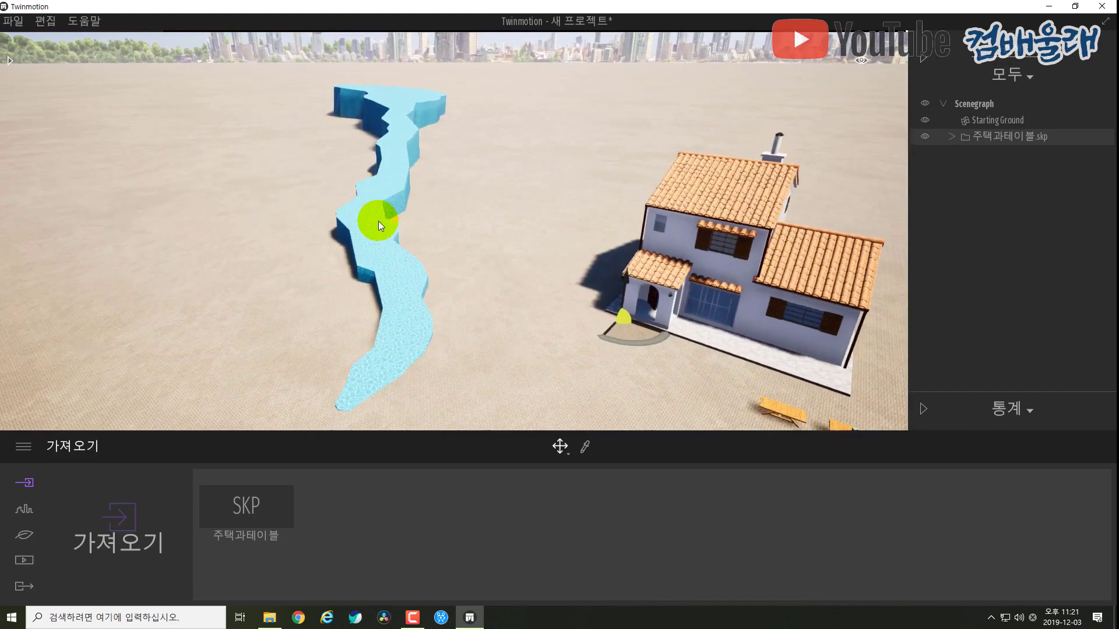
scroll(375, 218, "up", 2)
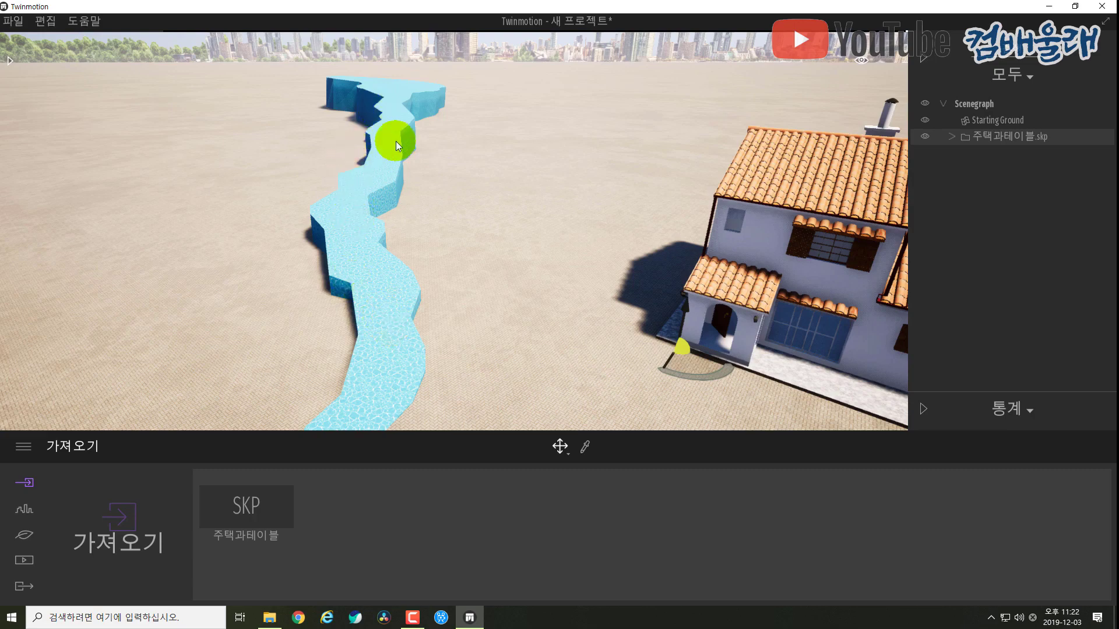
middle_click_drag(325, 255, 208, 175, "shift")
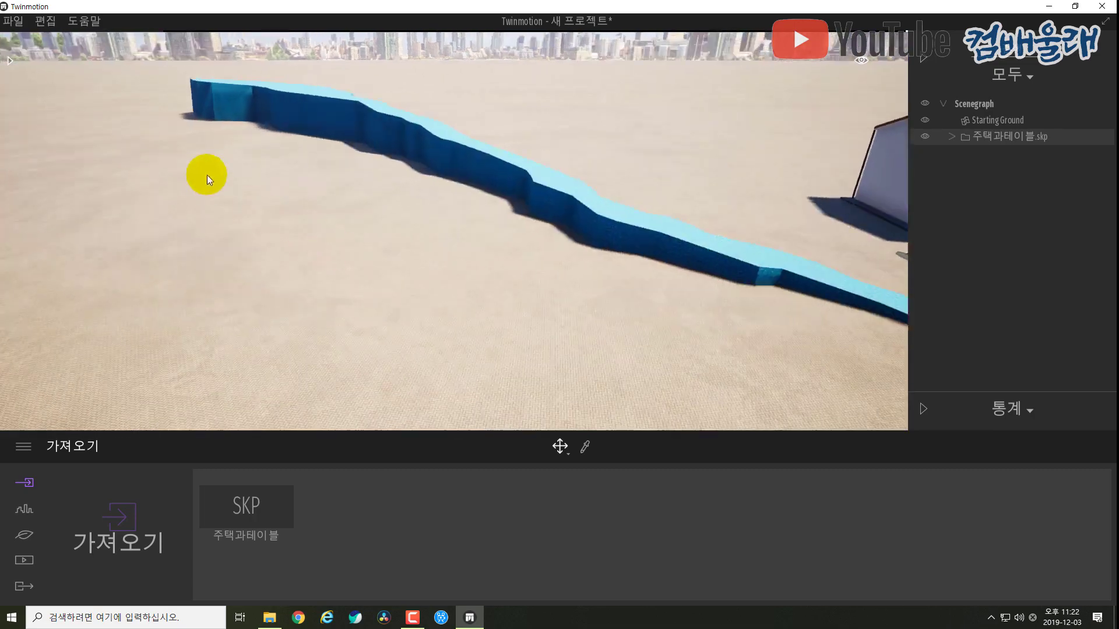
middle_click_drag(569, 226, 415, 199, "shift")
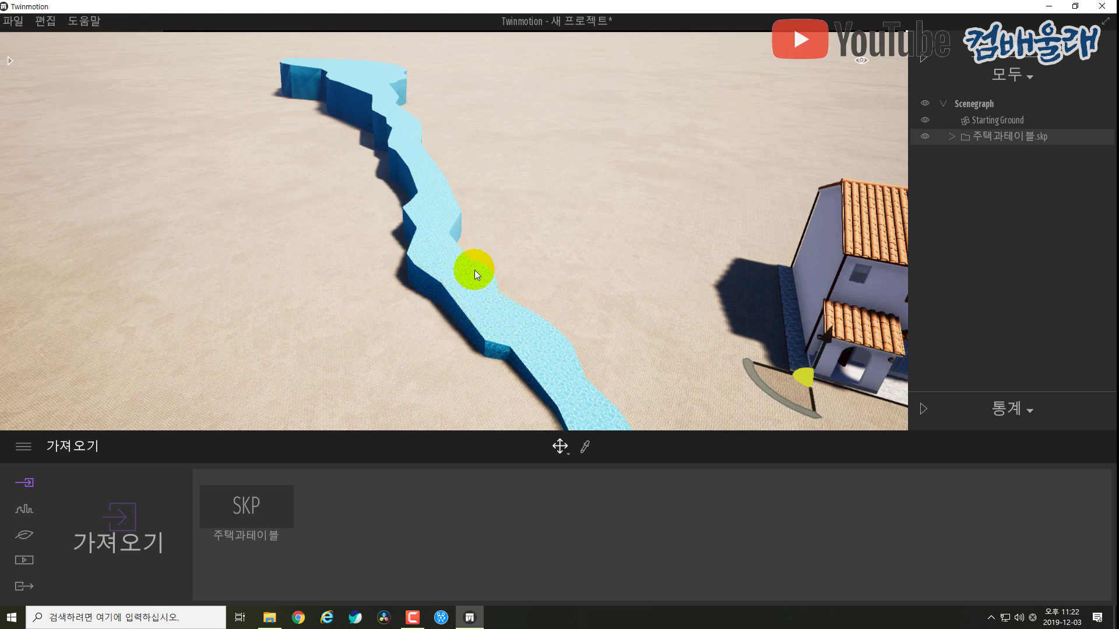
left_click_drag(475, 271, 425, 243)
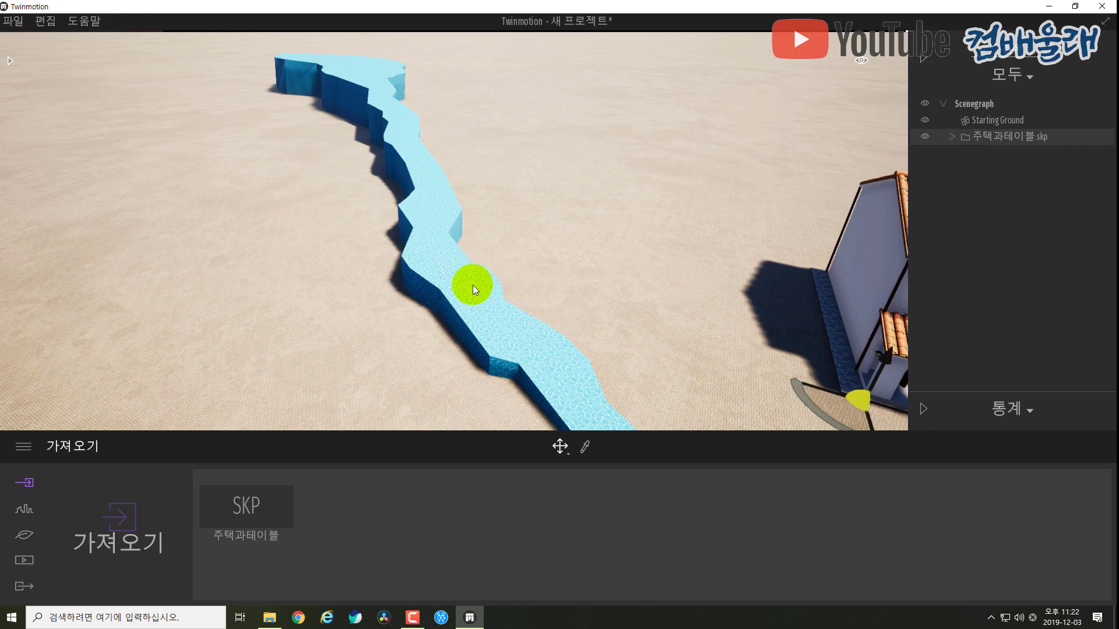
middle_click_drag(474, 286, 491, 286, "shift")
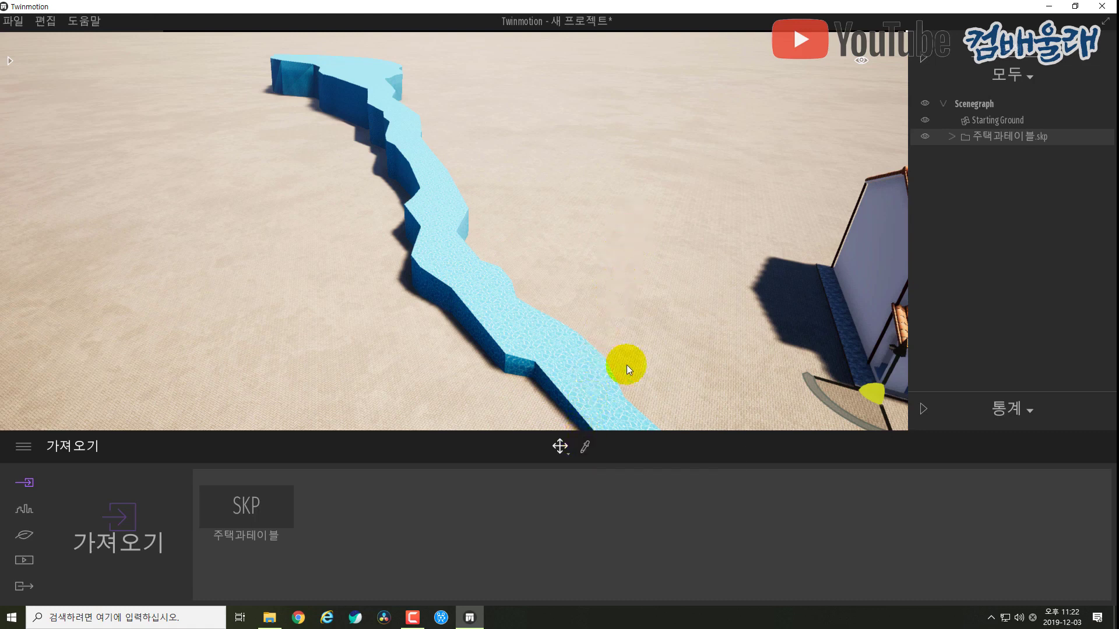
Step: Sample the river's water material with the material picker and open the 물 (water) category of the material library
left_click(585, 447)
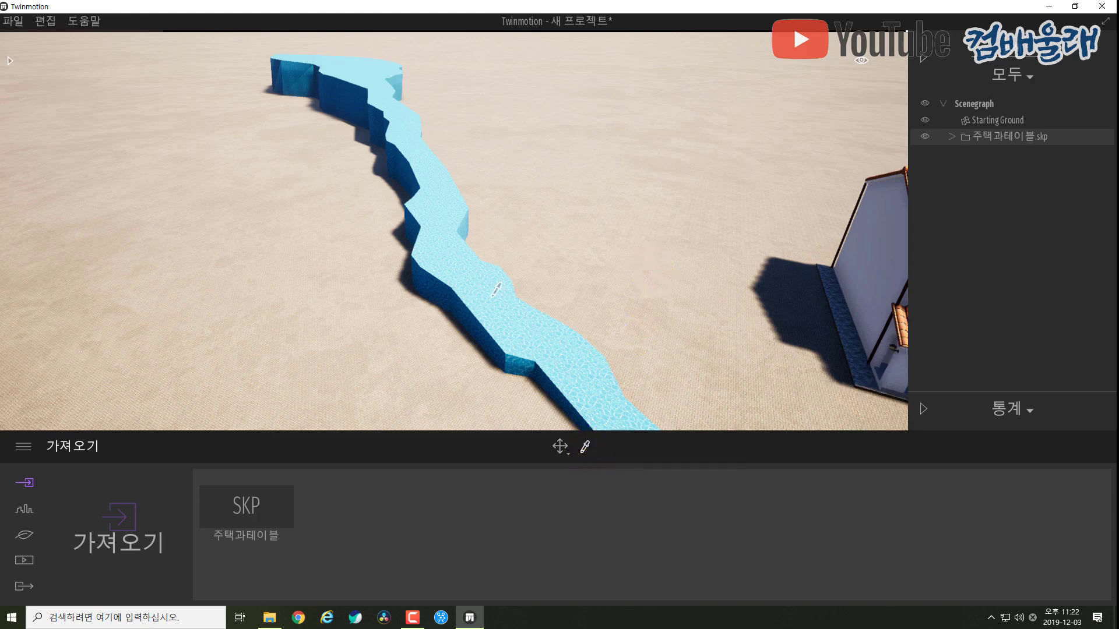
left_click(496, 289)
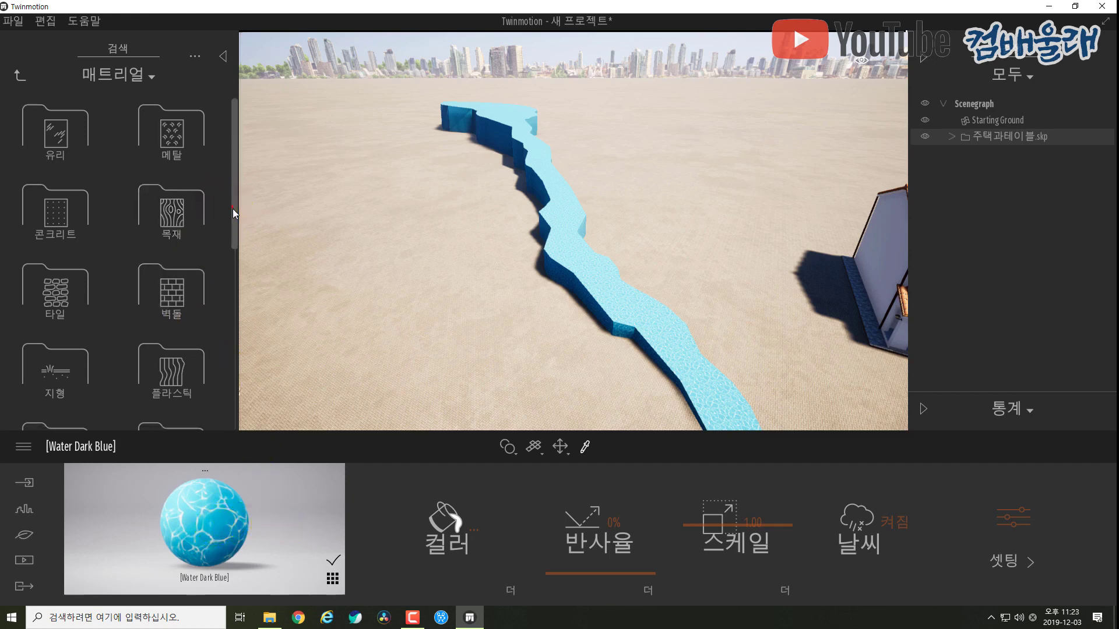
left_click_drag(232, 209, 233, 386)
left_click(173, 325)
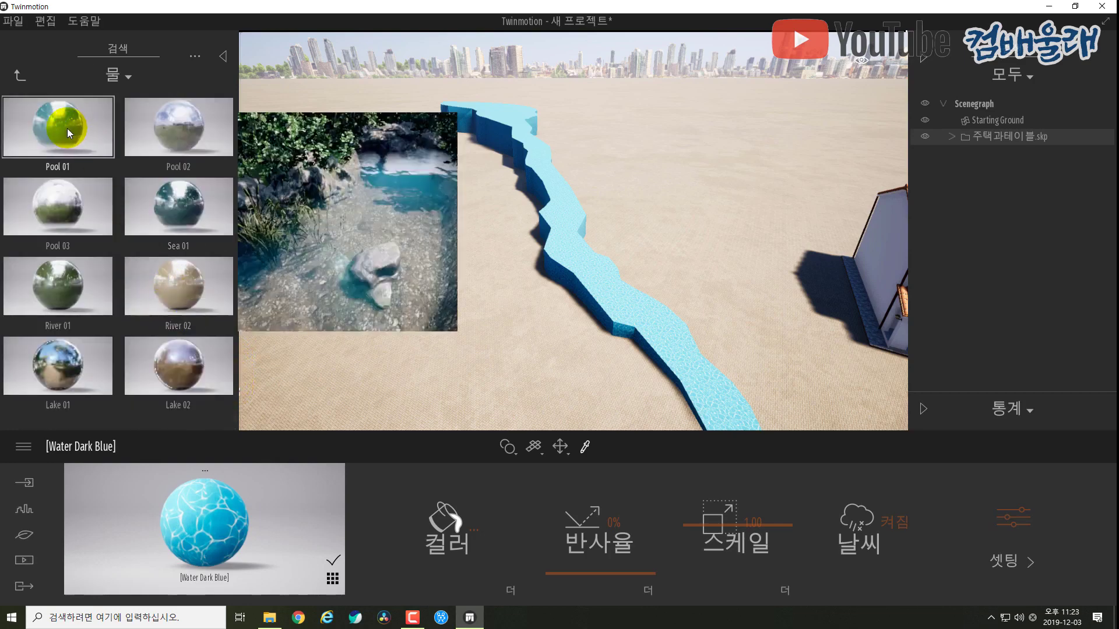
Step: Try the Pool 01, Pool 03 and Sea 01 water materials on the river in turn
left_click_drag(67, 128, 582, 251)
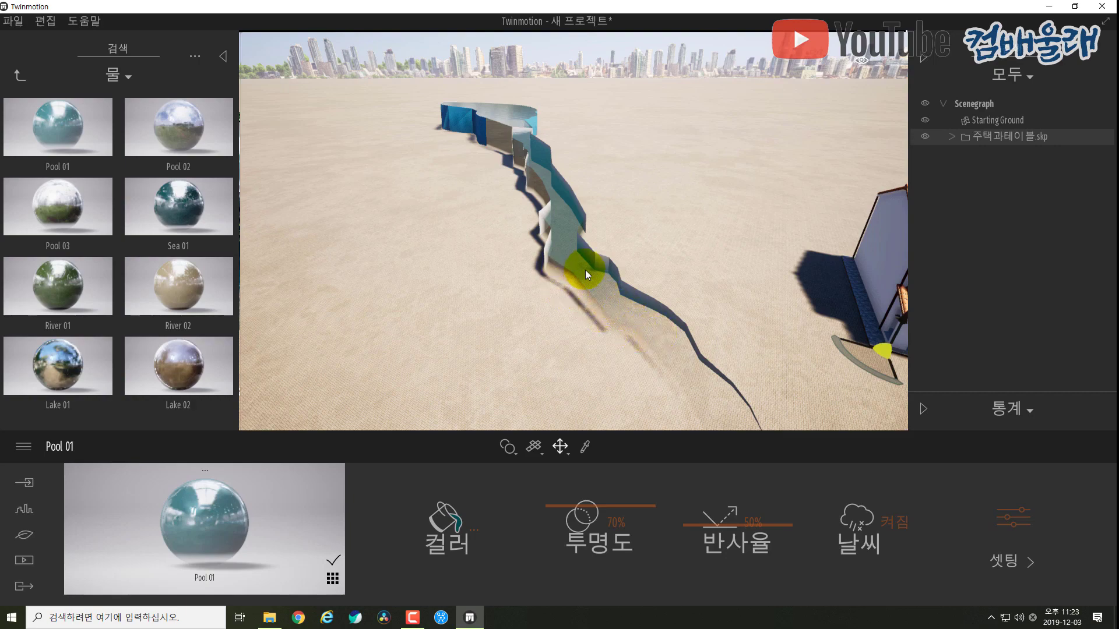
scroll(586, 271, "up", 8)
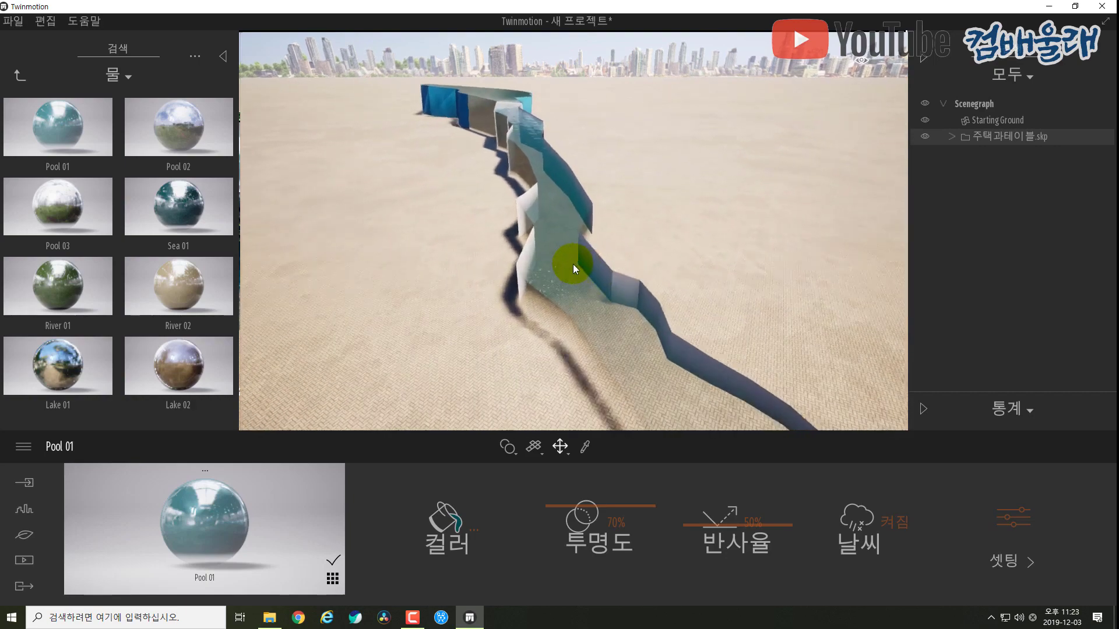
scroll(573, 264, "up", 4)
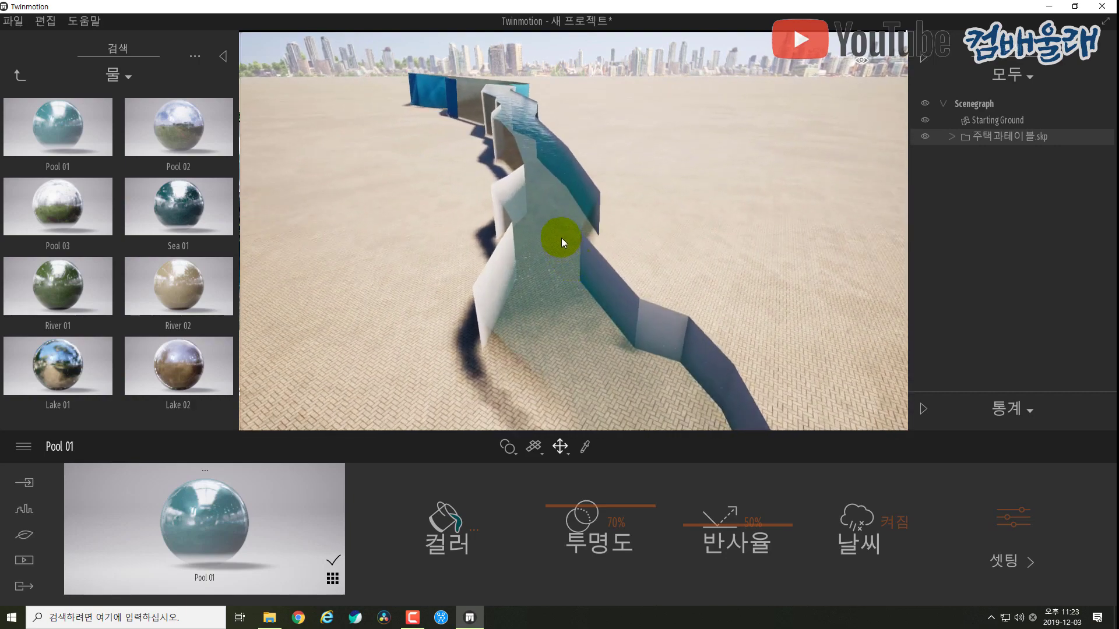
mouse_move(88, 224)
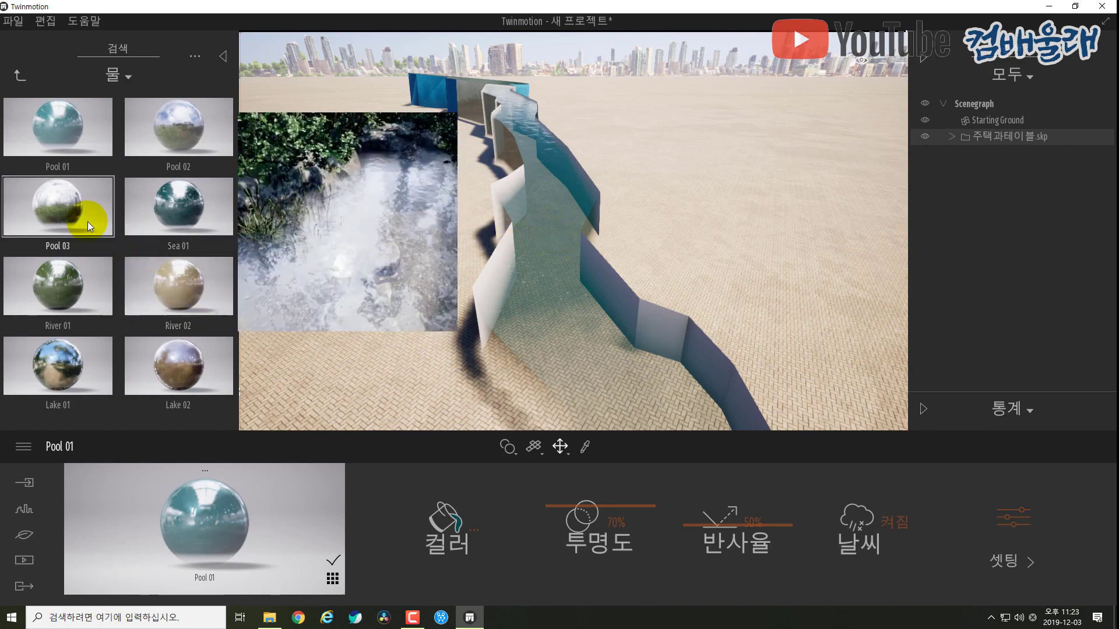
left_click_drag(87, 221, 551, 285)
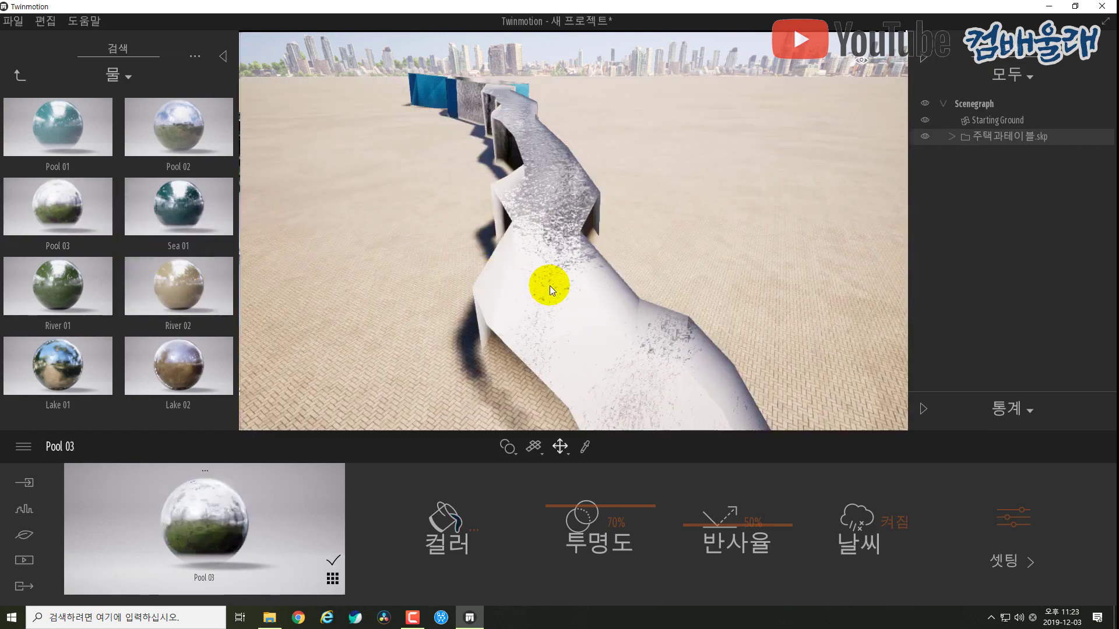
mouse_move(224, 229)
left_click_drag(177, 209, 540, 291)
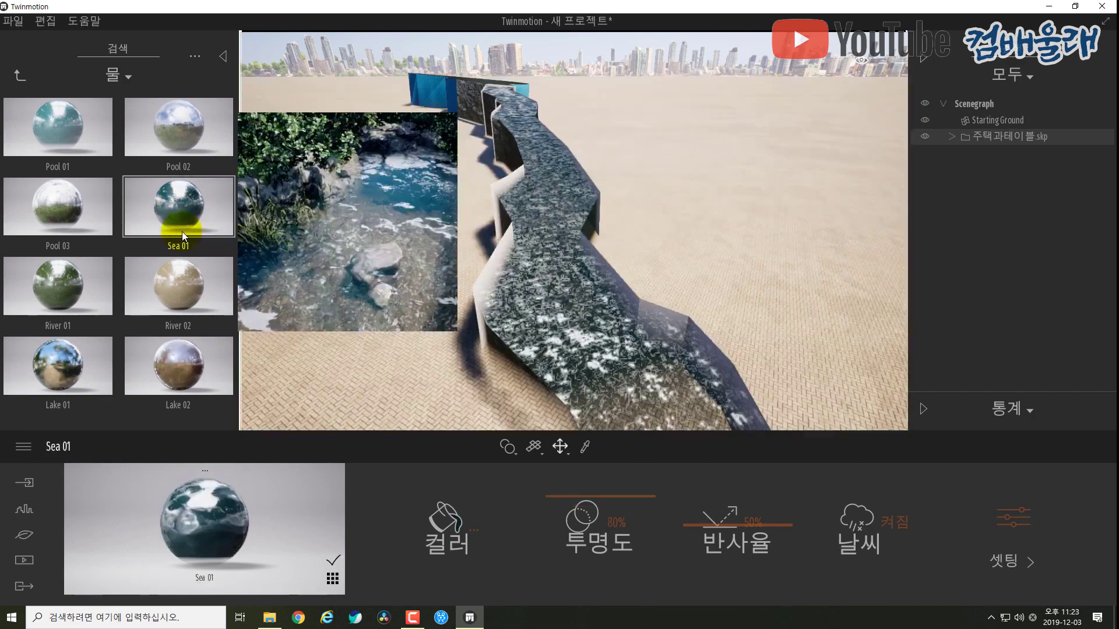
left_click(55, 215)
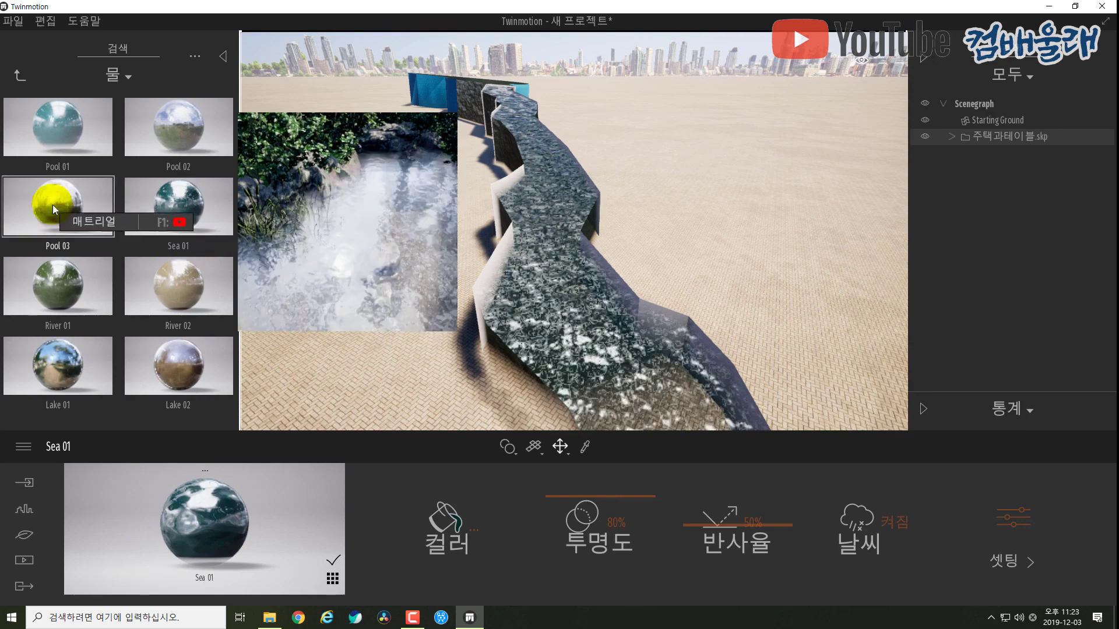
Step: Apply the River 02 water material to the river and check its surface from several angles
left_click_drag(179, 297, 549, 305)
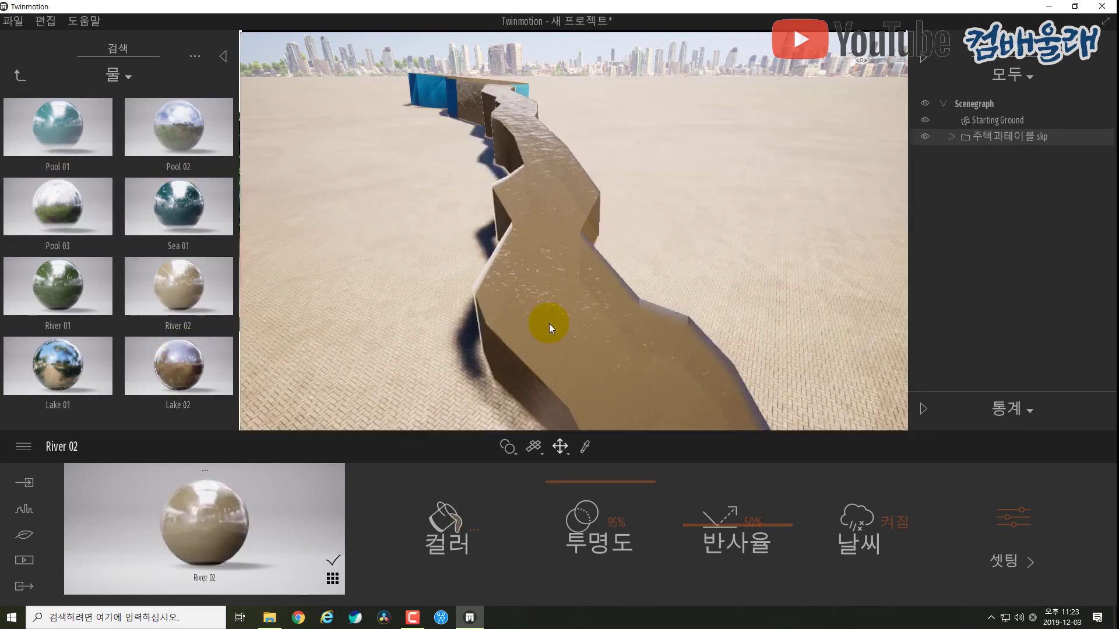
middle_click_drag(456, 332, 510, 317, "shift")
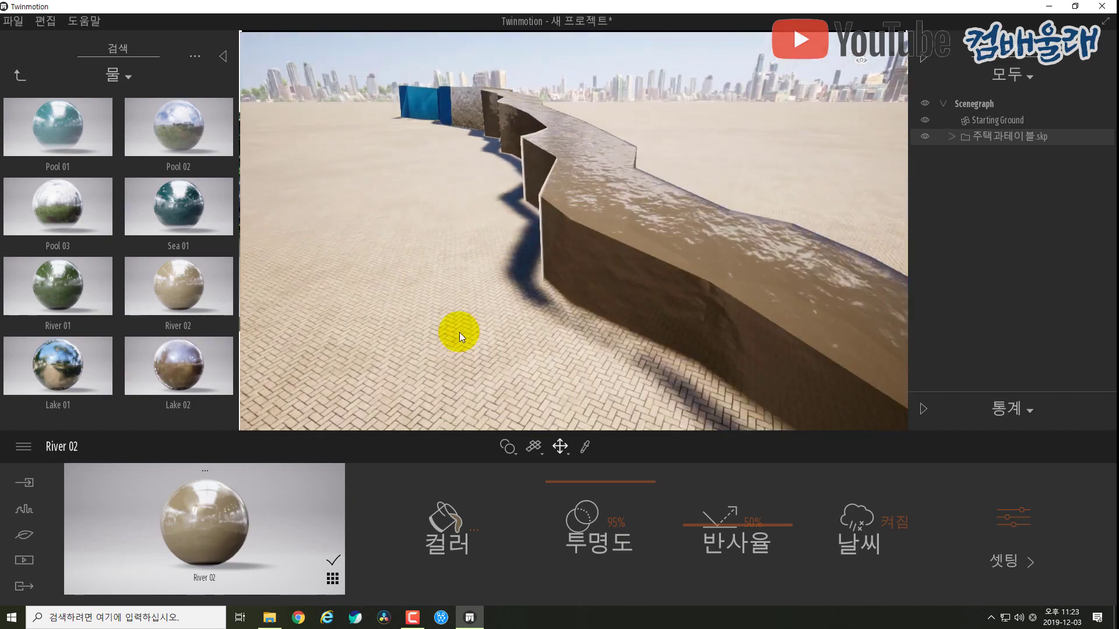
left_click_drag(595, 269, 629, 251)
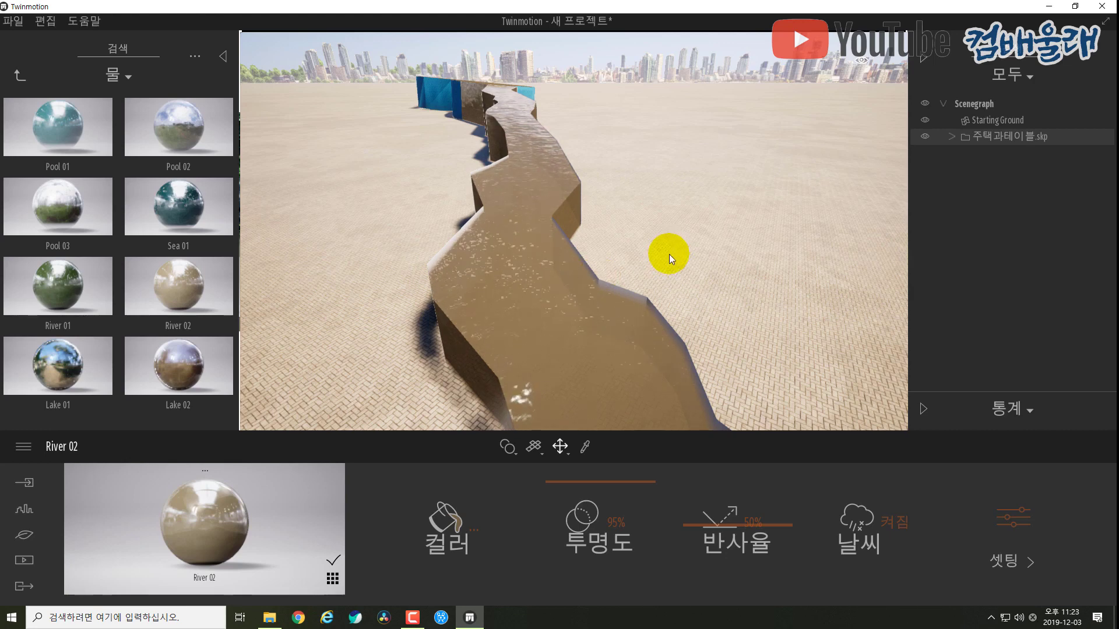
left_click_drag(669, 254, 407, 212)
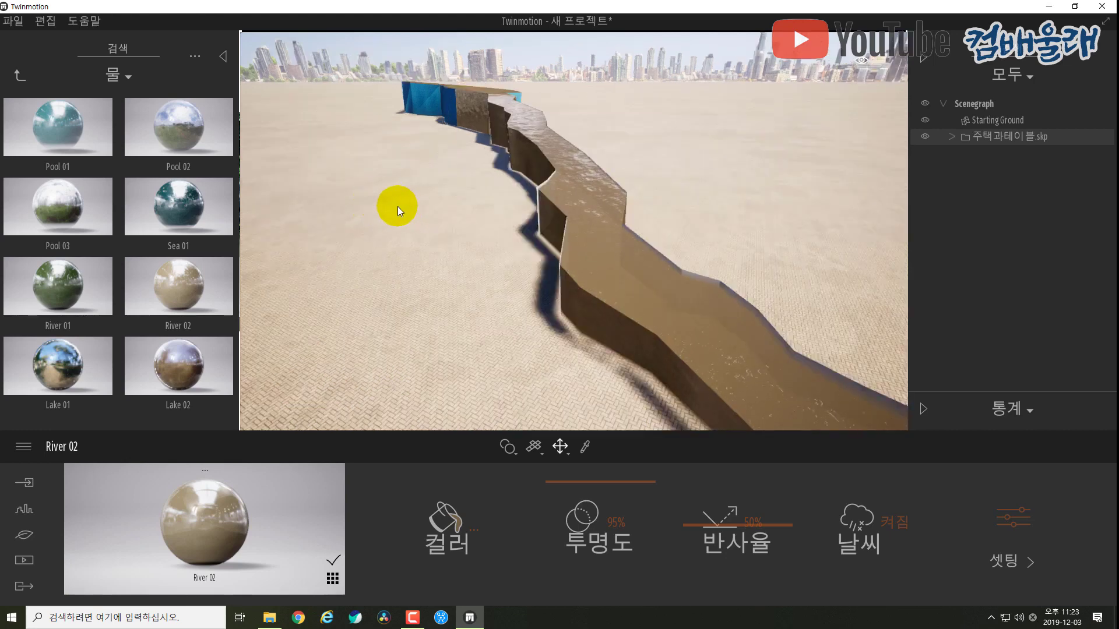
Step: Add the Flat landscape from the library's 조경과지형 category, 랜드스케이프 group, to the scene and view it around the river
left_click(19, 76)
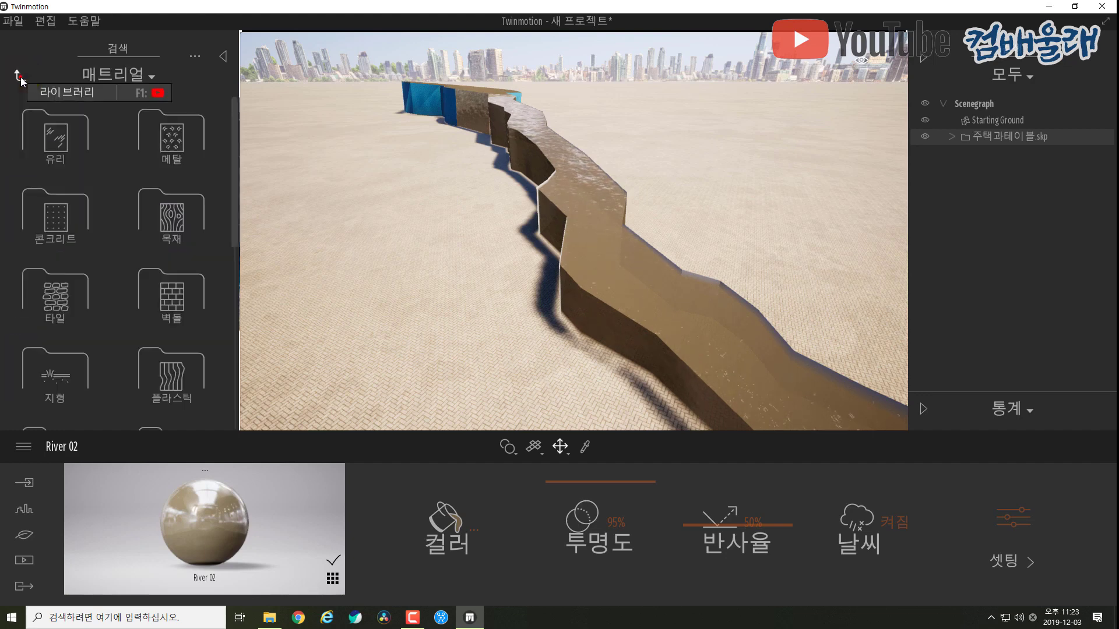
left_click(20, 76)
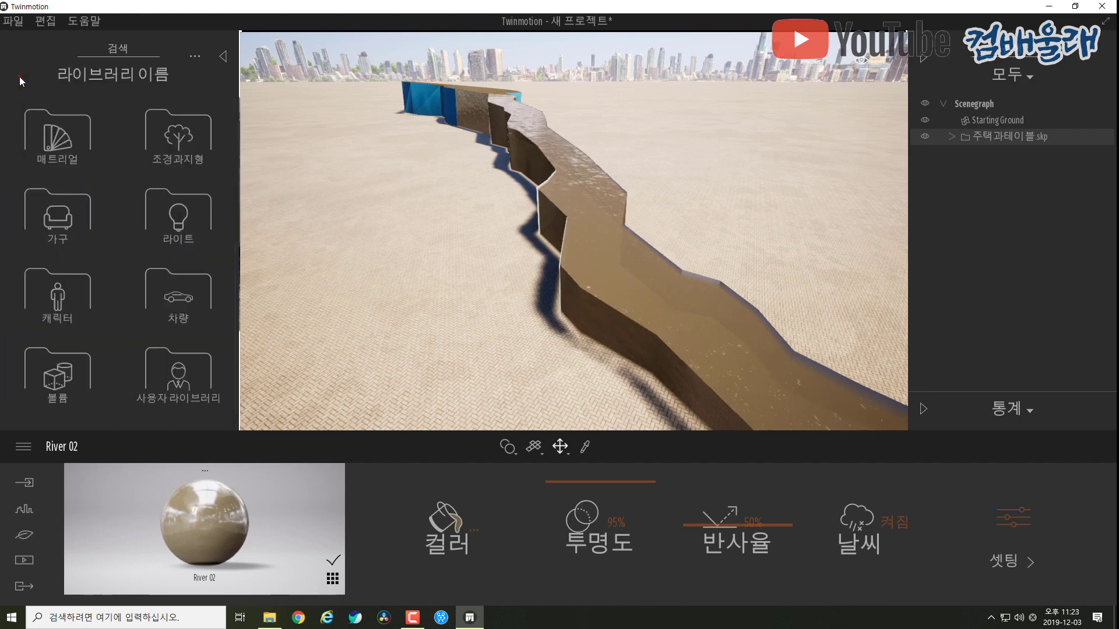
left_click(222, 56)
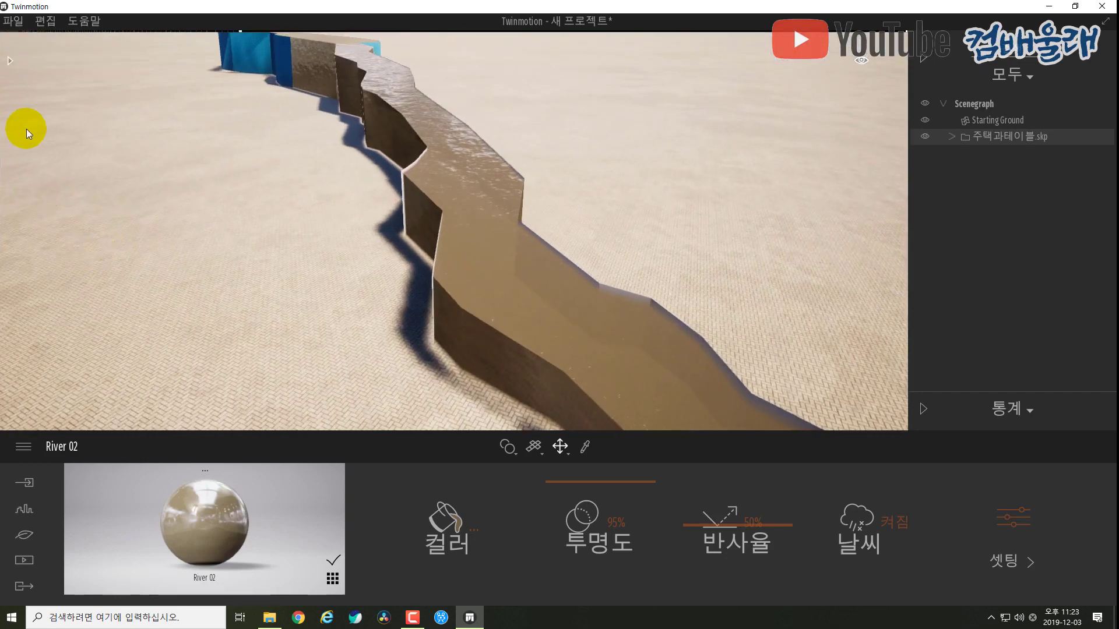
left_click(10, 60)
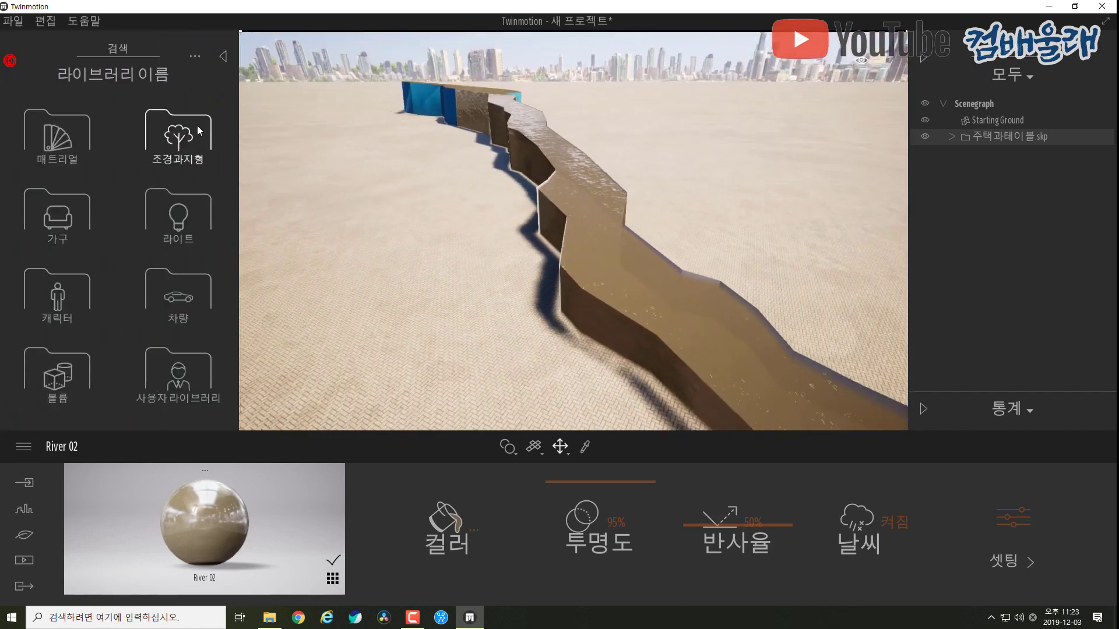
left_click(177, 139)
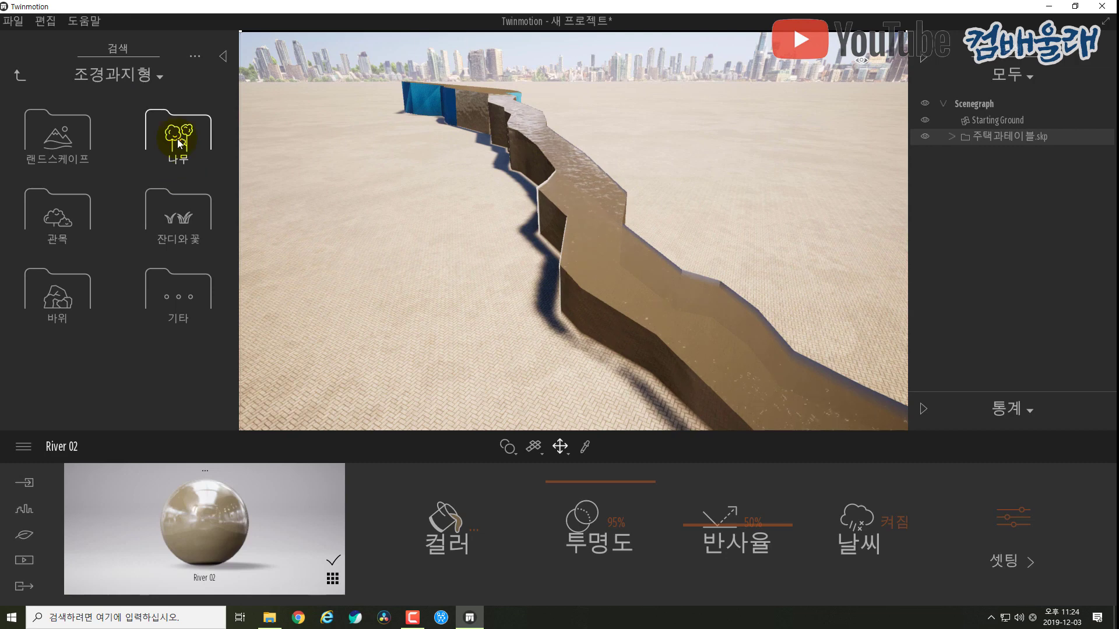
left_click(58, 140)
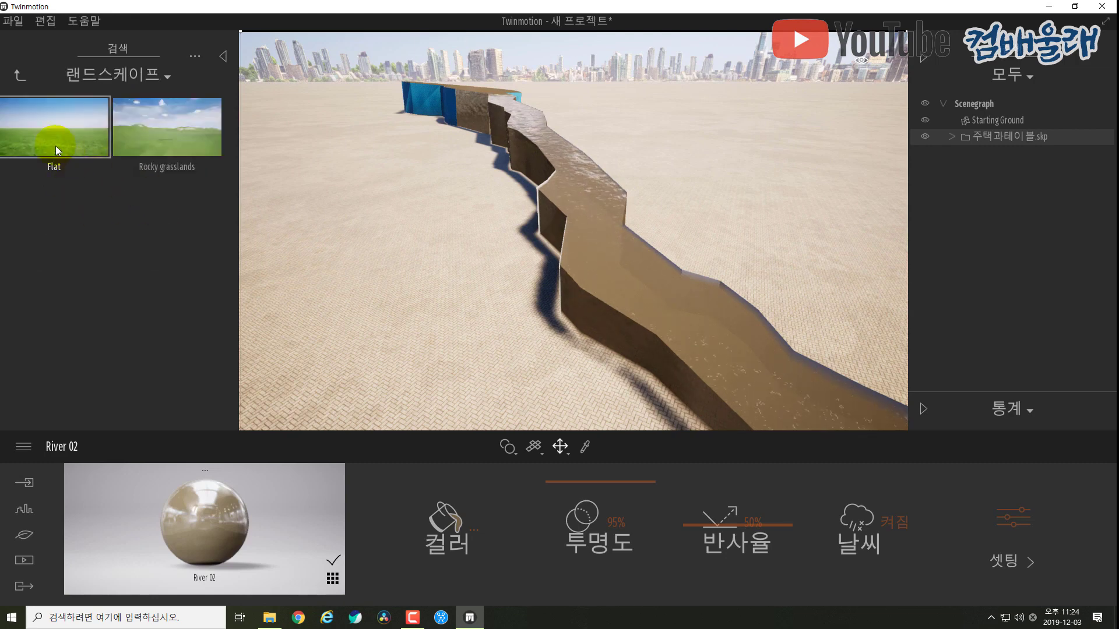
left_click(53, 143)
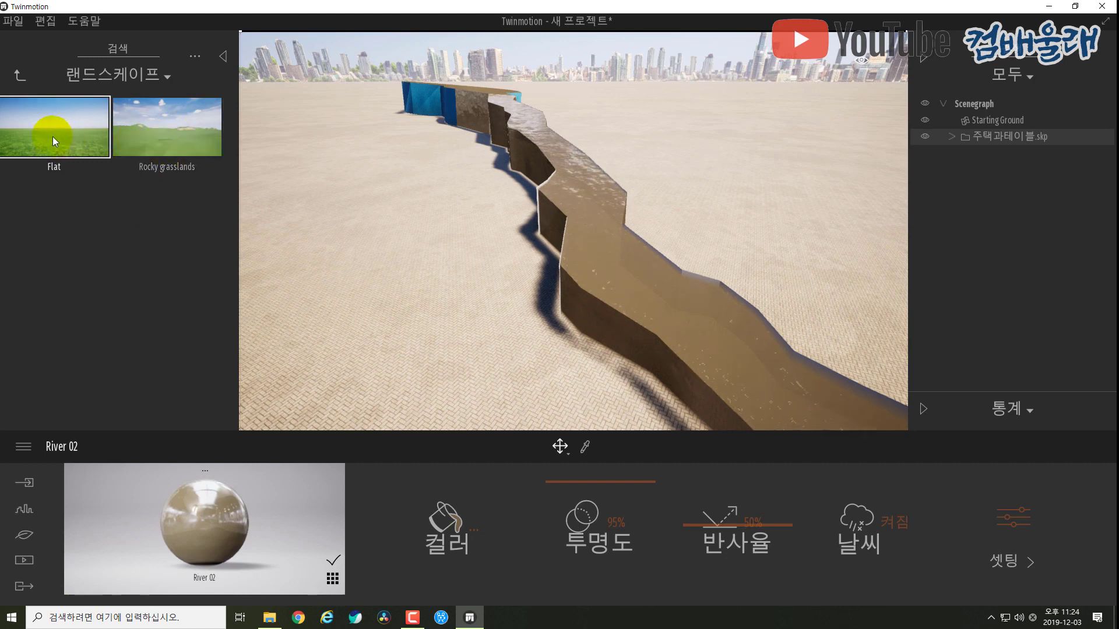
left_click_drag(53, 137, 369, 261)
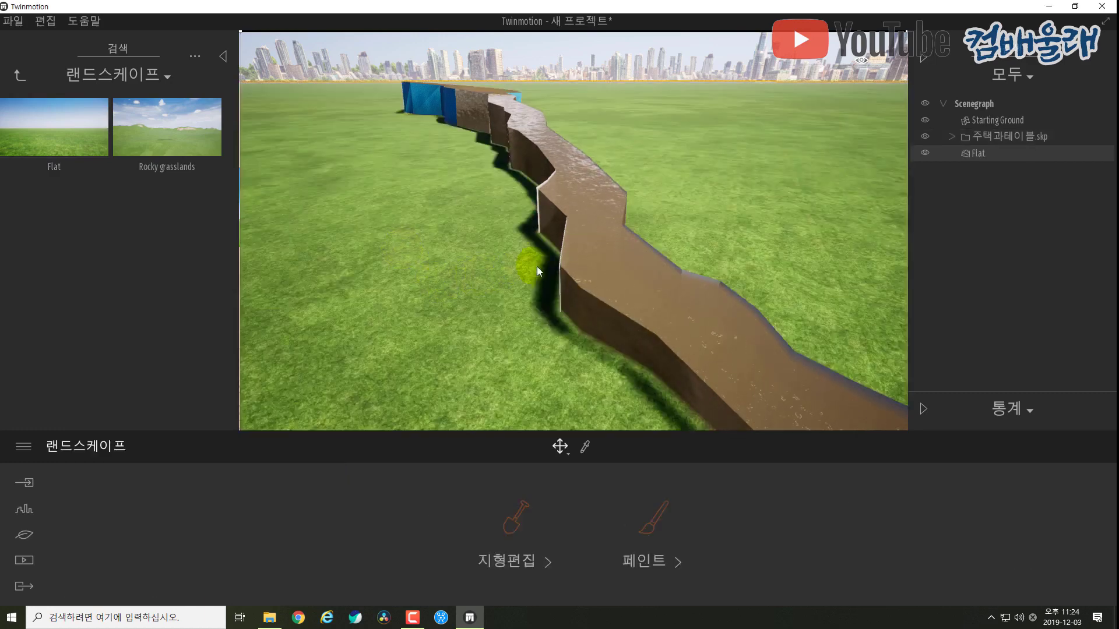
mouse_move(536, 267)
middle_mouse_down("shift")
mouse_move(536, 278)
mouse_move(539, 267)
middle_mouse_up("shift")
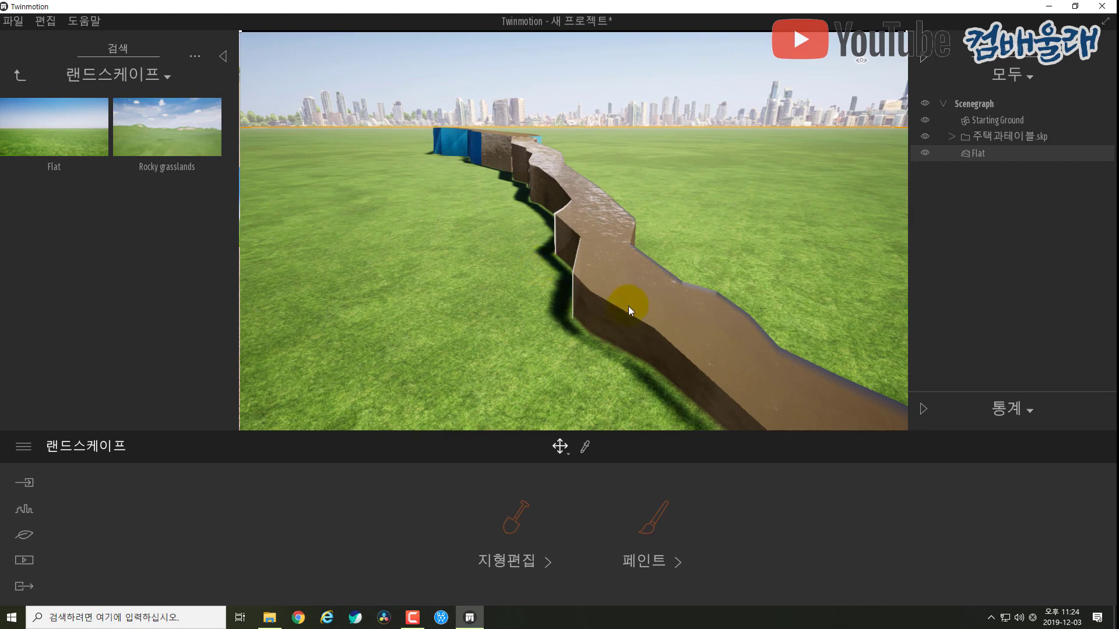
scroll(643, 303, "up", 3)
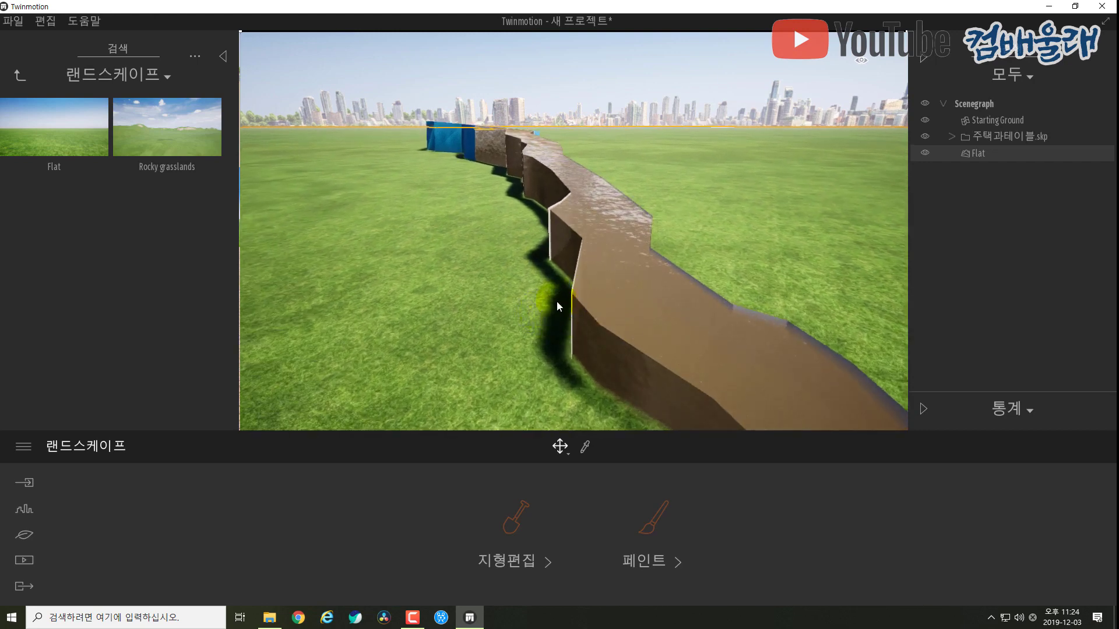
Step: Open terrain editing for the Flat landscape and set the brush diameter to 16 m and the strength to 30%
middle_click_drag(558, 301, 583, 292, "shift")
scroll(604, 350, "down", 3)
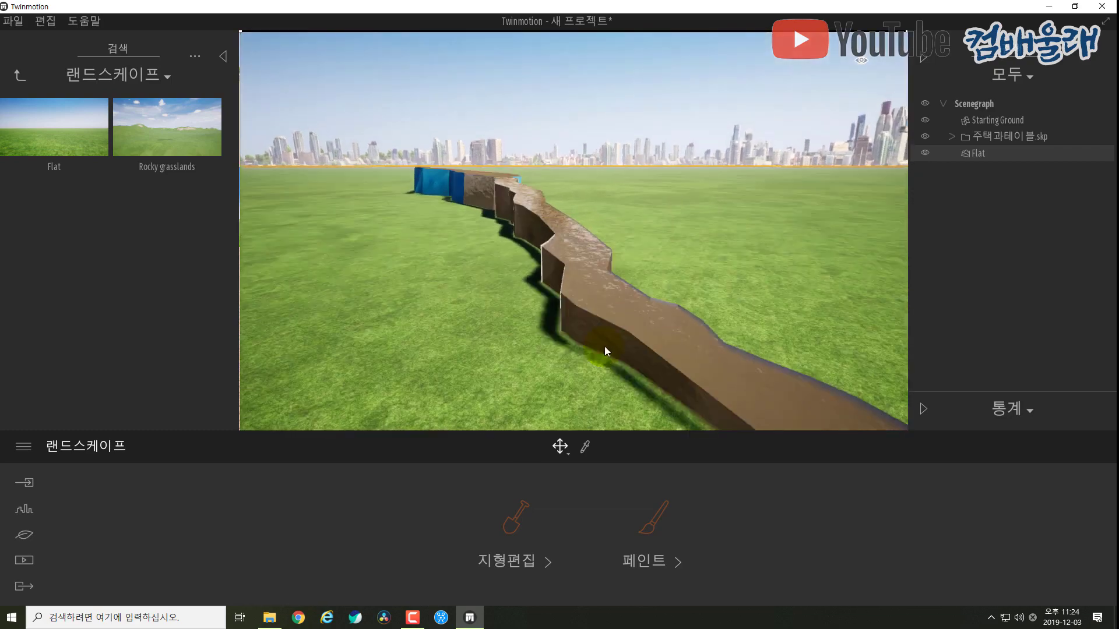
mouse_move(604, 350)
middle_mouse_down("shift")
mouse_move(606, 385)
mouse_move(601, 350)
middle_mouse_up("shift")
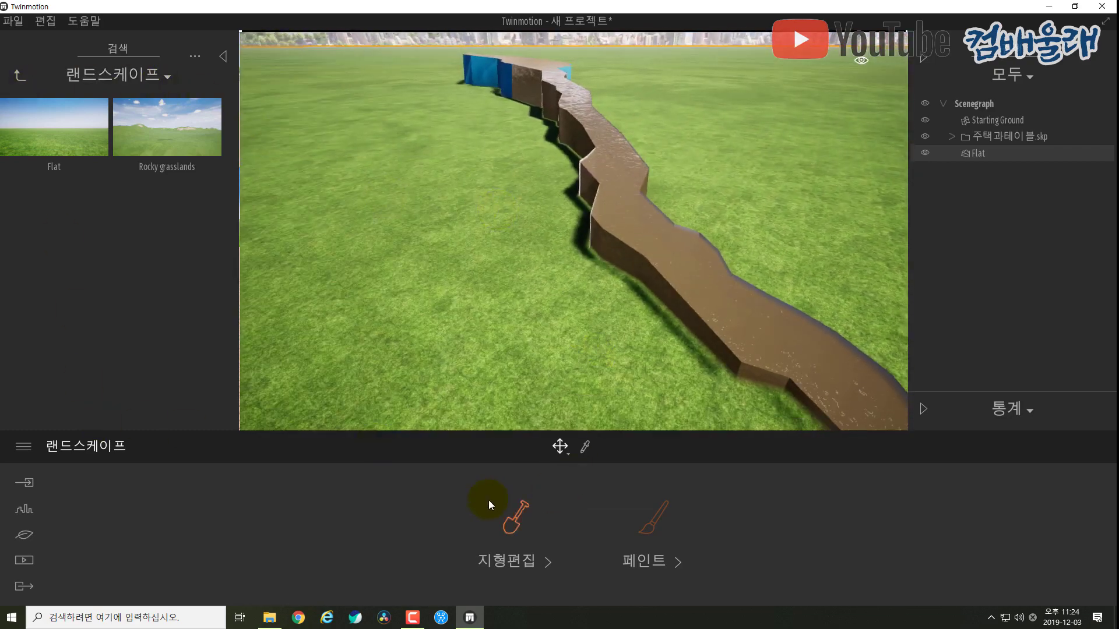
left_click(712, 295)
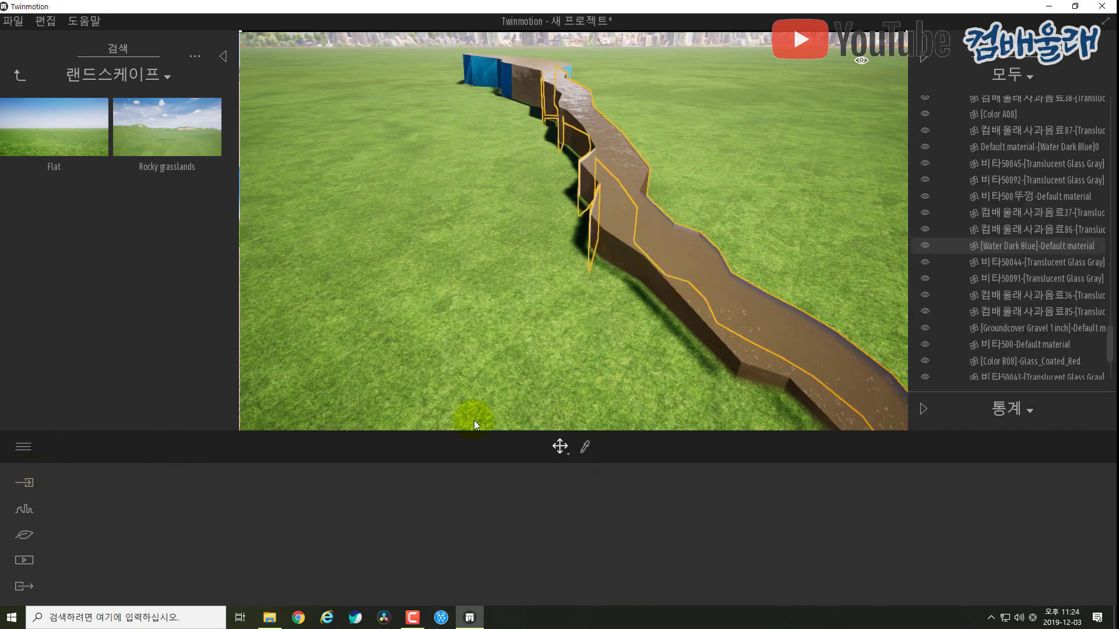
left_click(403, 271)
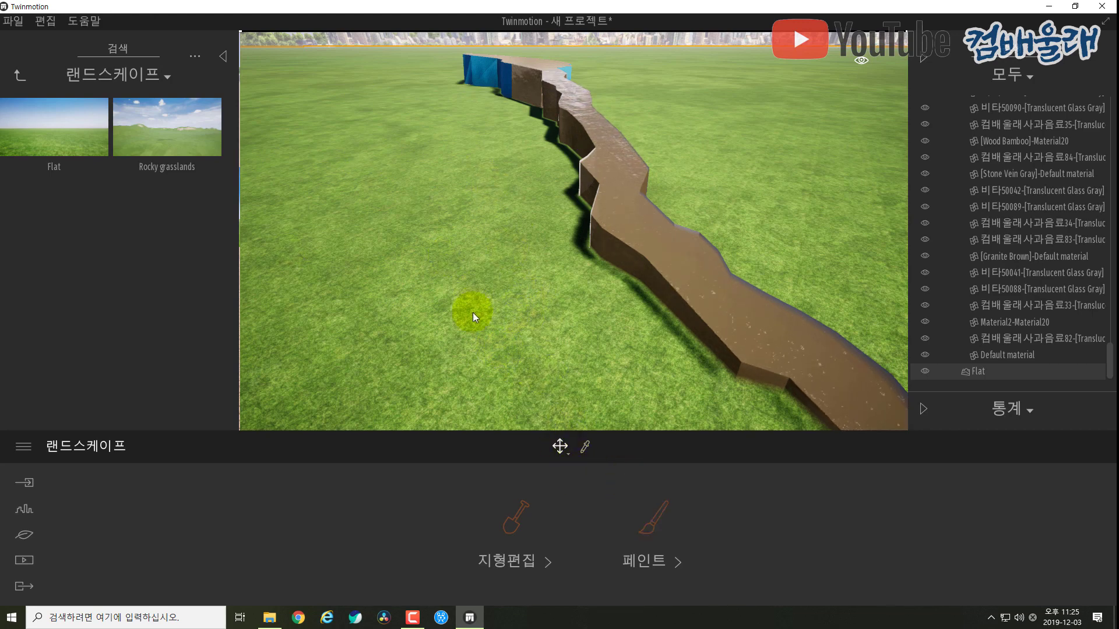
left_click(511, 527)
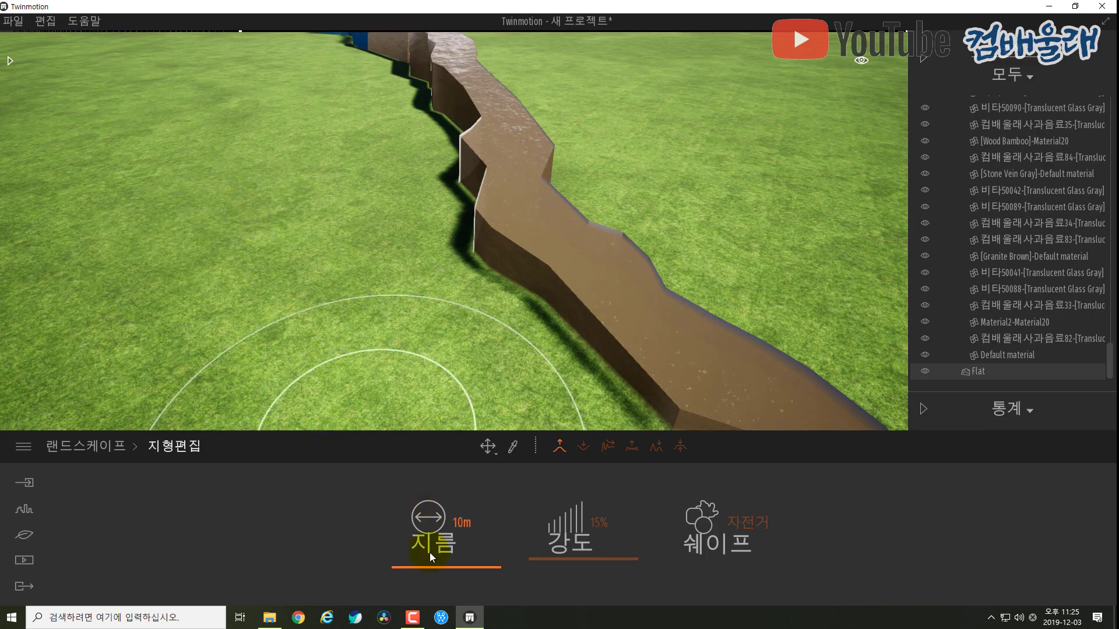
left_click_drag(429, 564, 438, 562)
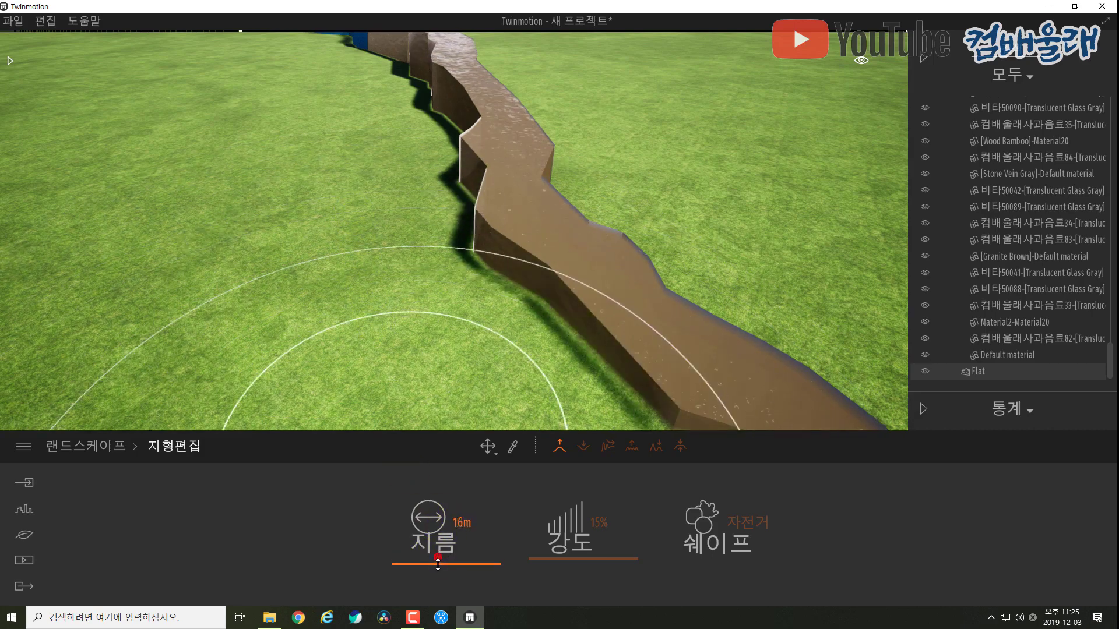
left_click_drag(554, 561, 561, 549)
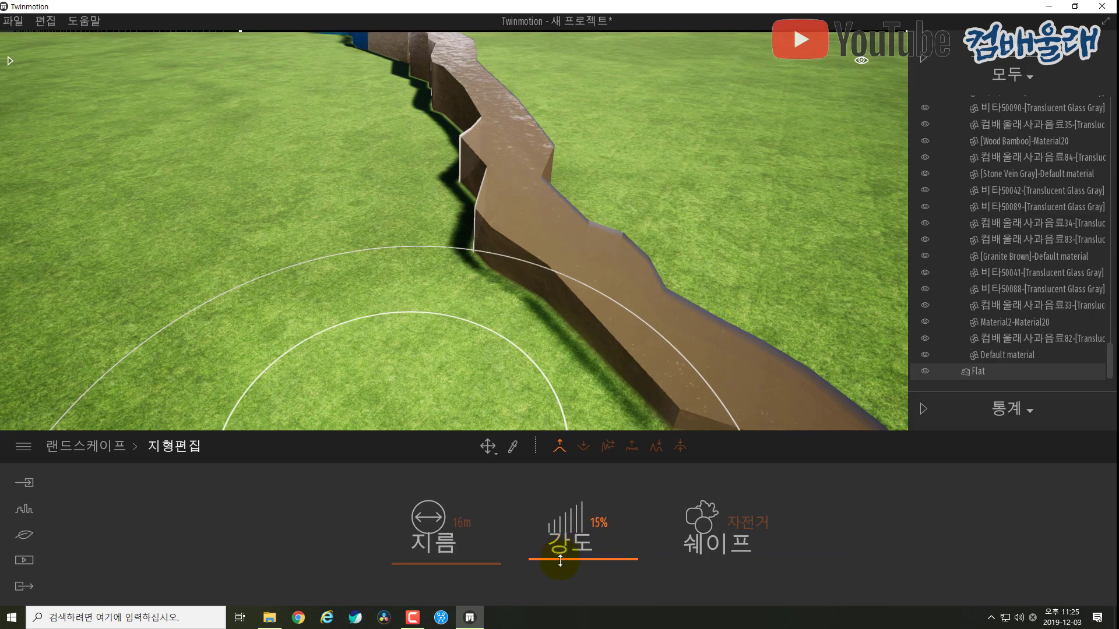
left_click_drag(560, 561, 561, 551)
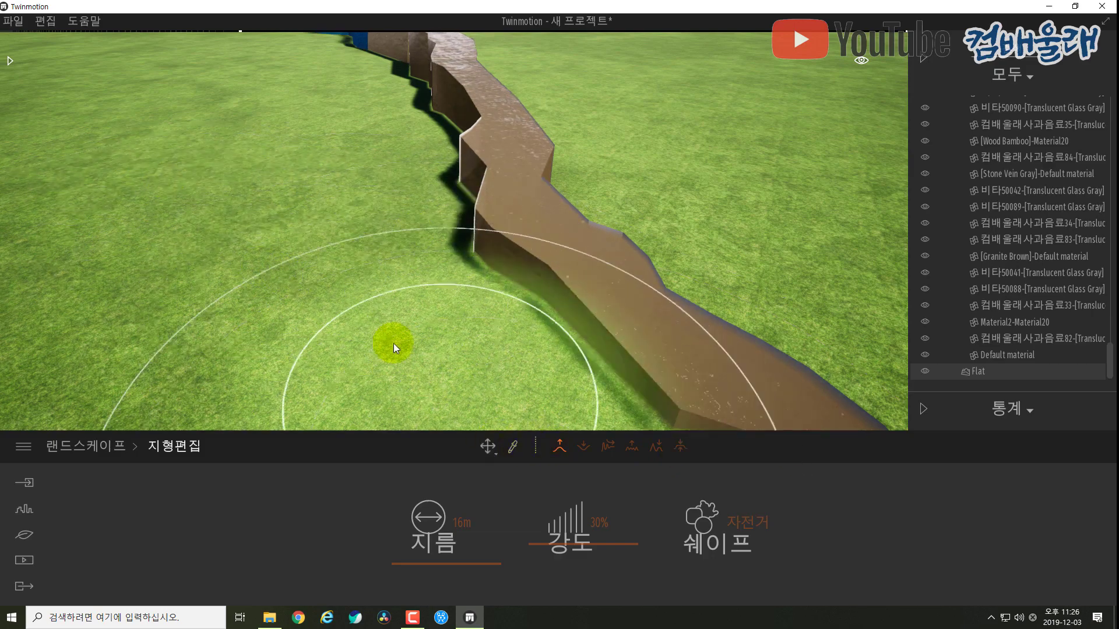
Step: Raise grassy hills on the ground along both banks of the river, undoing the first test mound
mouse_move(201, 155)
left_mouse_down()
mouse_move(217, 200)
mouse_move(182, 155)
mouse_move(215, 180)
left_mouse_up()
key("ctrl+z")
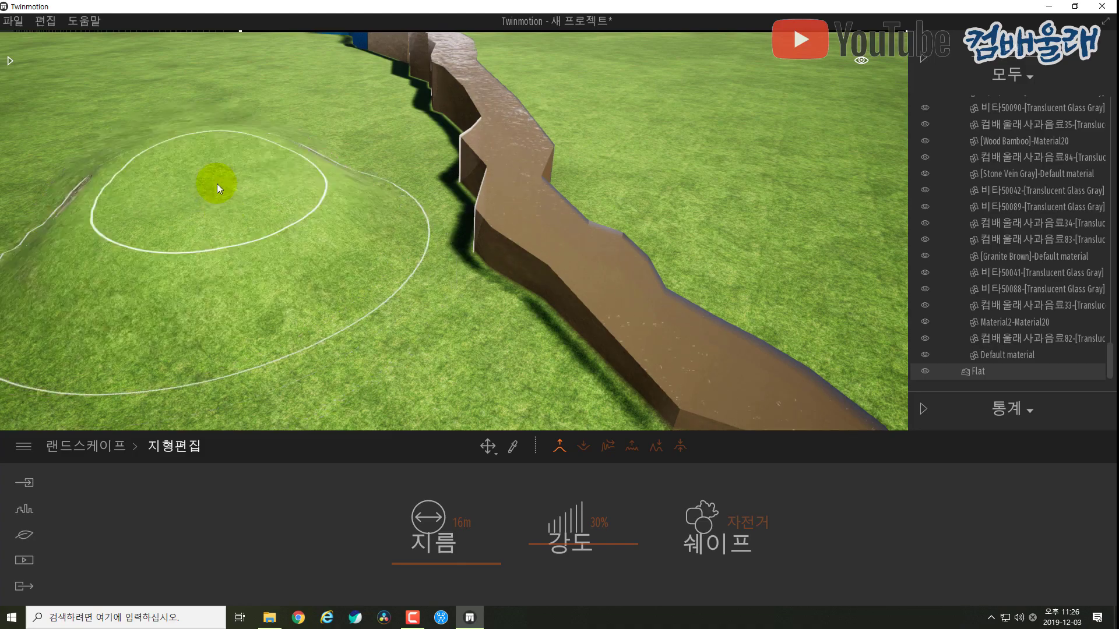
right_click_drag(234, 177, 239, 172)
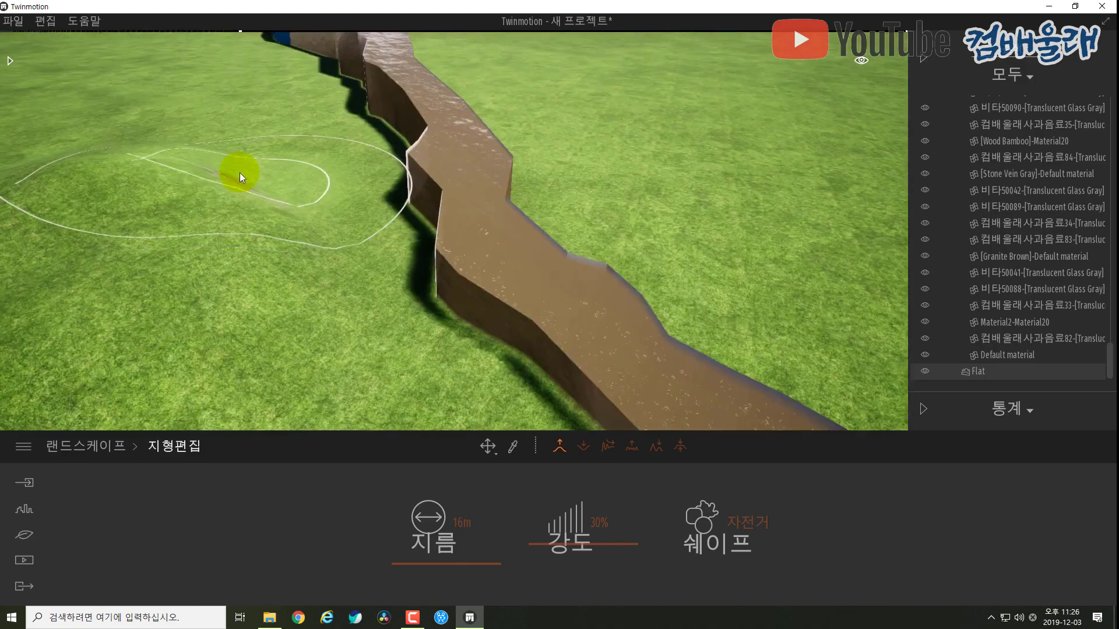
mouse_move(243, 106)
left_mouse_down()
mouse_move(272, 127)
mouse_move(306, 227)
left_mouse_up()
left_click_drag(522, 127, 689, 217)
left_click_drag(592, 100, 595, 127)
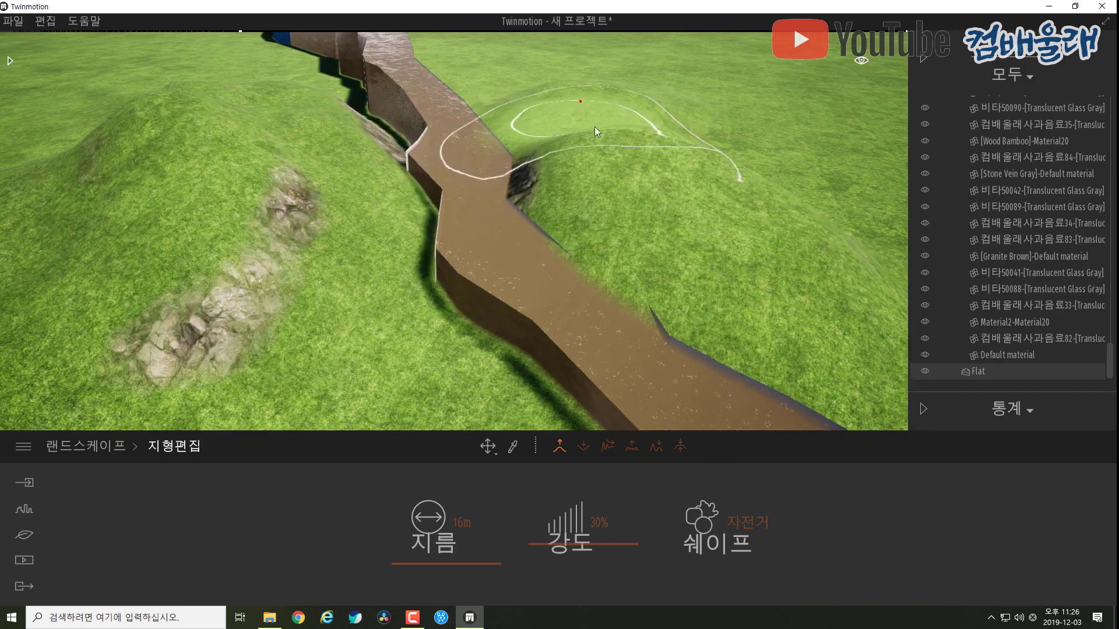
middle_click_drag(601, 226, 435, 156, "shift")
left_click_drag(477, 85, 477, 113)
mouse_move(294, 104)
left_mouse_down()
mouse_move(180, 229)
mouse_move(200, 220)
left_mouse_up()
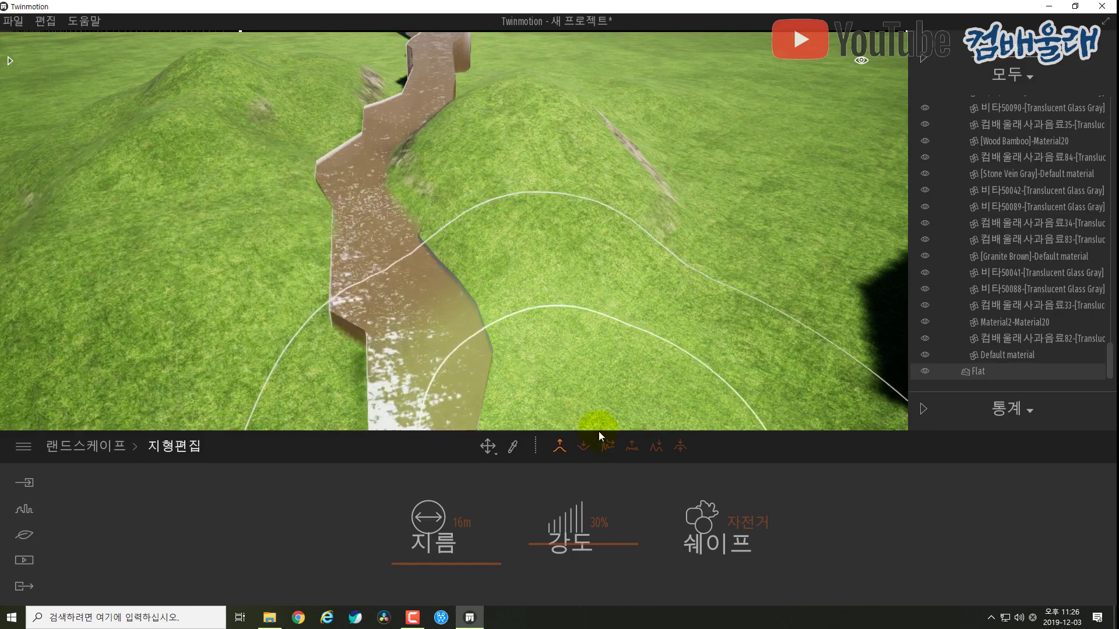
Step: Dig a wide hollow with the lowering brush in the ground behind the hill on the river's right bank
left_click(582, 445)
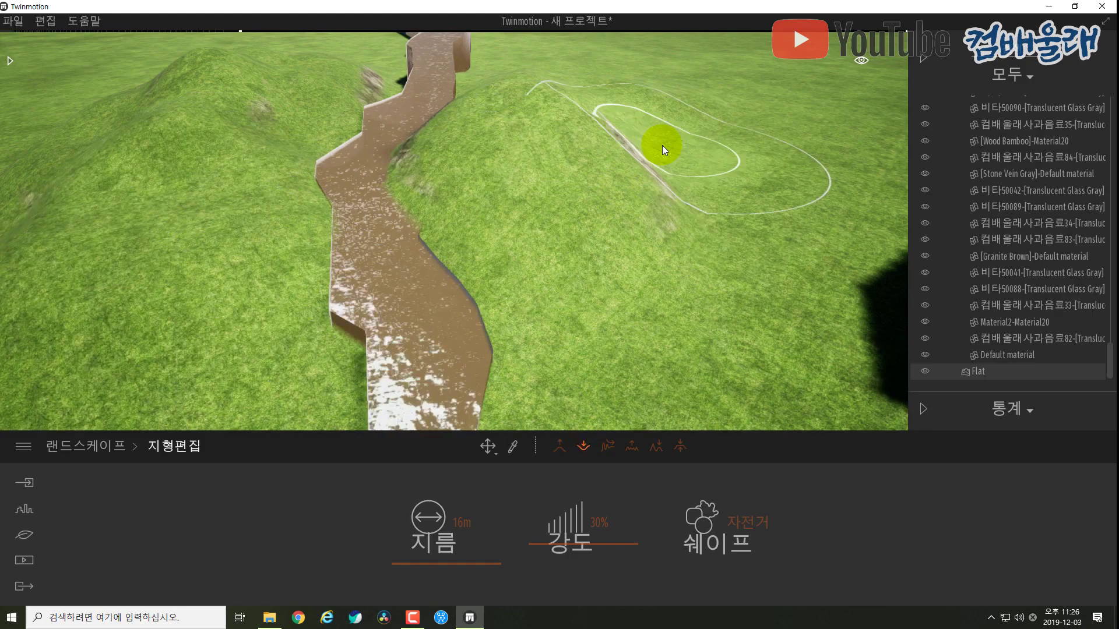
mouse_move(724, 165)
left_mouse_down()
mouse_move(723, 207)
mouse_move(705, 237)
mouse_move(715, 204)
mouse_move(736, 211)
mouse_move(736, 121)
mouse_move(805, 146)
mouse_move(751, 128)
mouse_move(729, 145)
mouse_move(757, 240)
left_mouse_up()
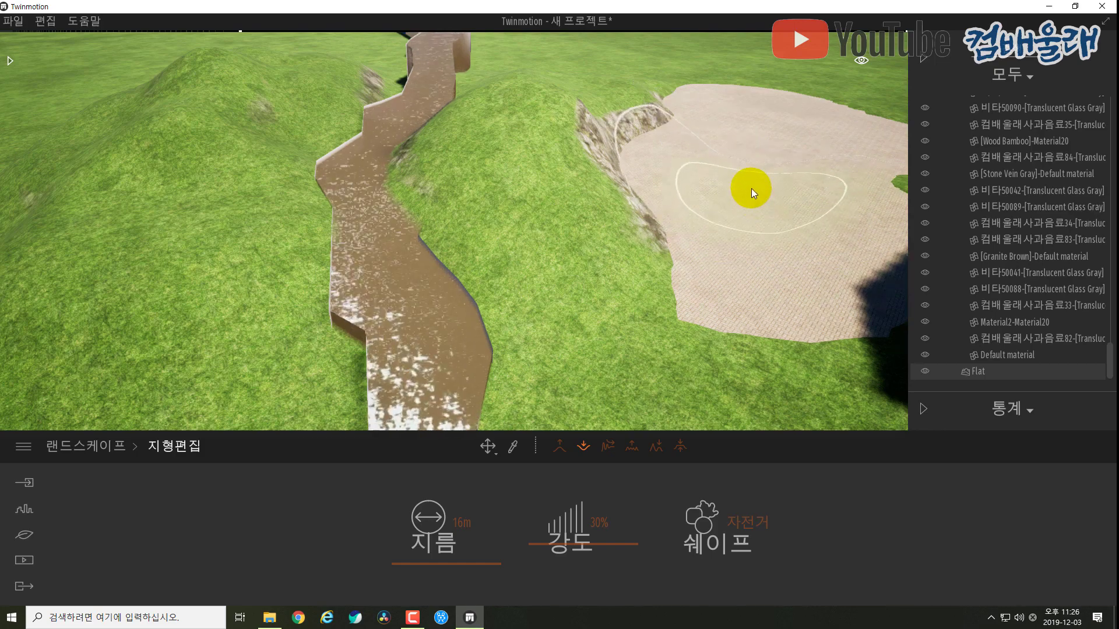
left_click(488, 447)
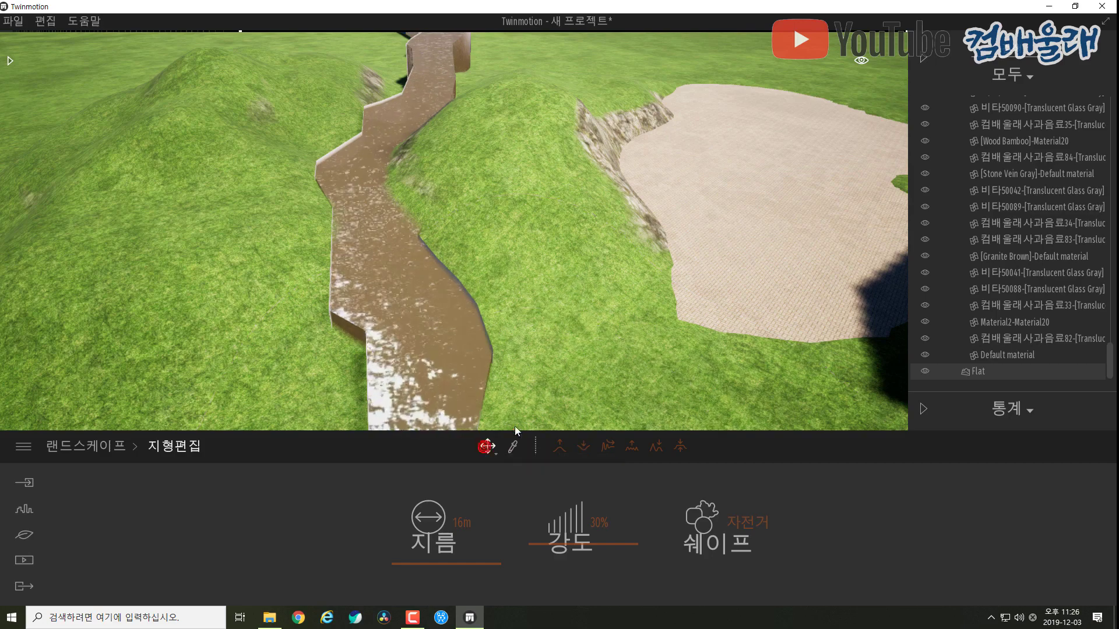
Step: Select the Starting Ground showing in the hollow, toggle its visibility off and on, and delete it from the scene
left_click(745, 219)
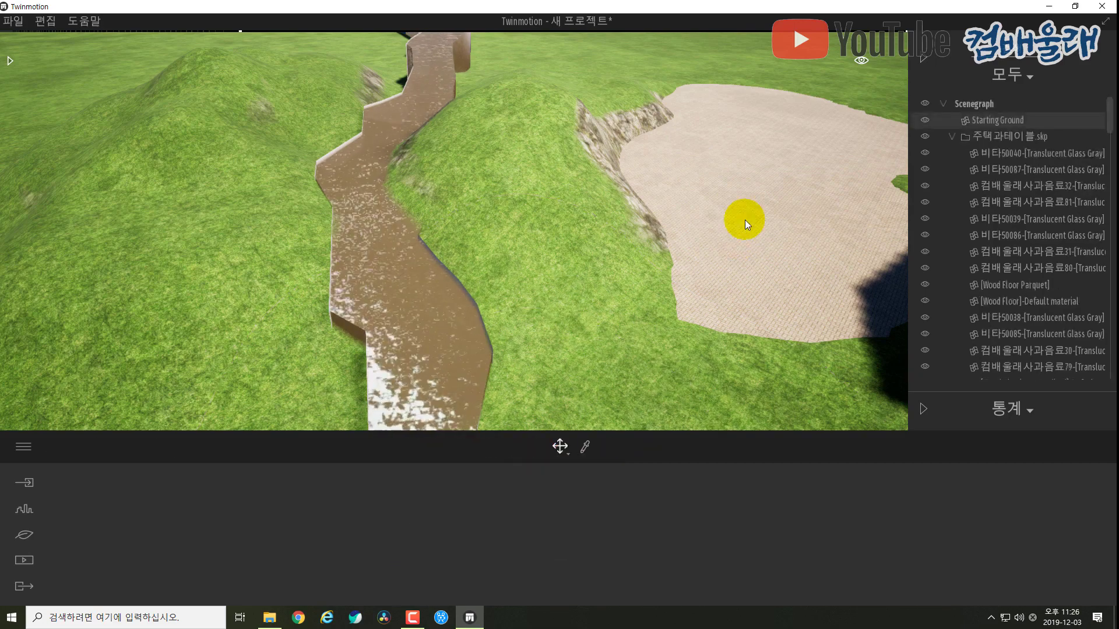
left_click(925, 120)
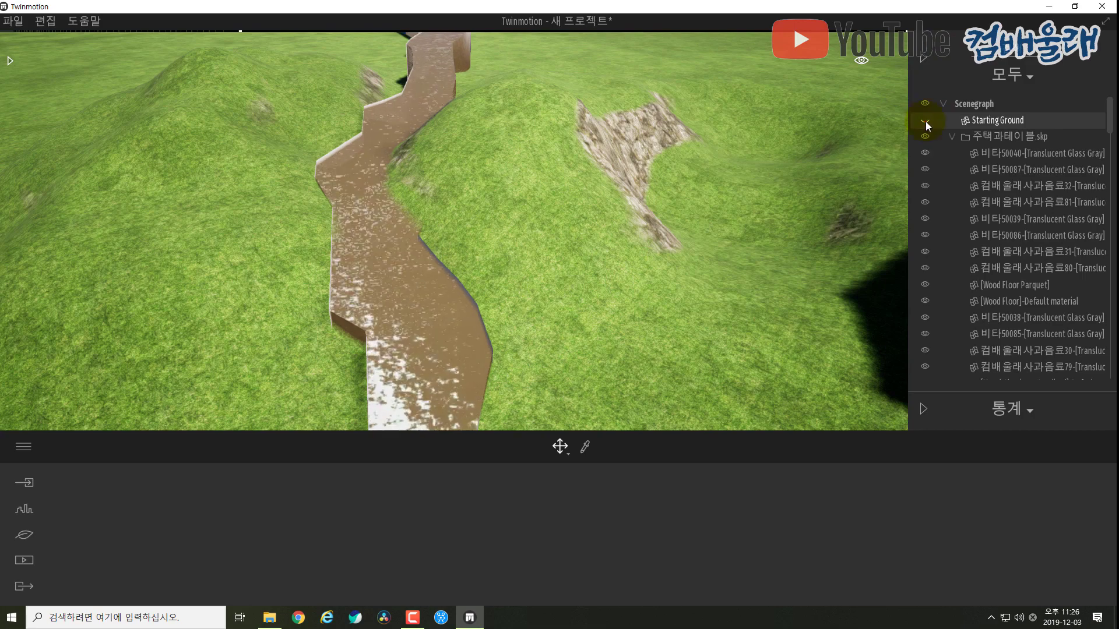
left_click(926, 121)
left_click(789, 174)
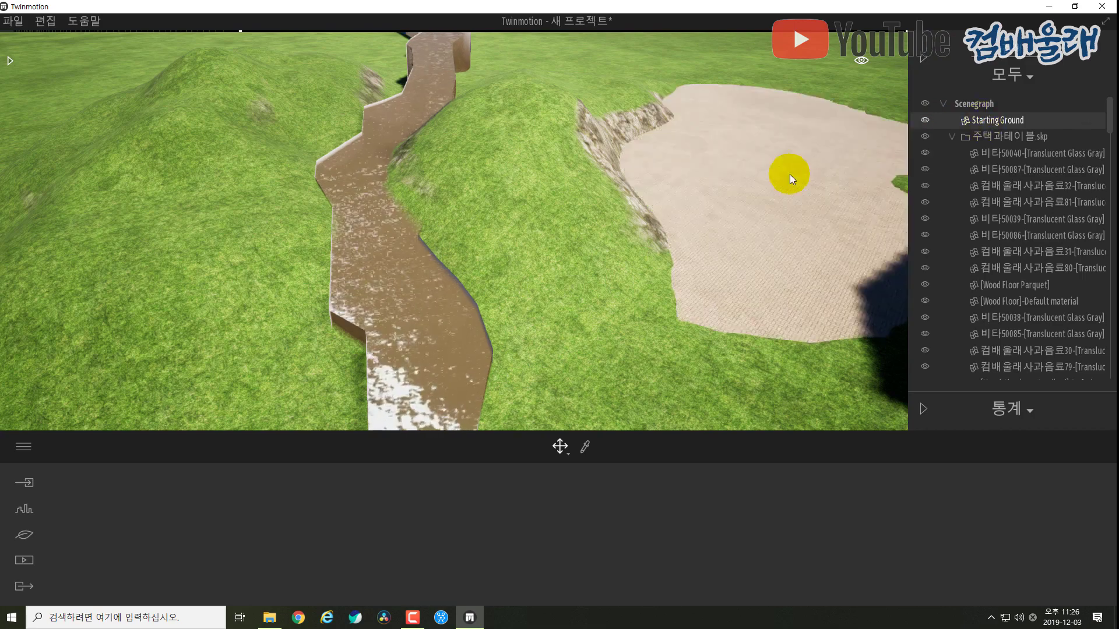
key("Delete")
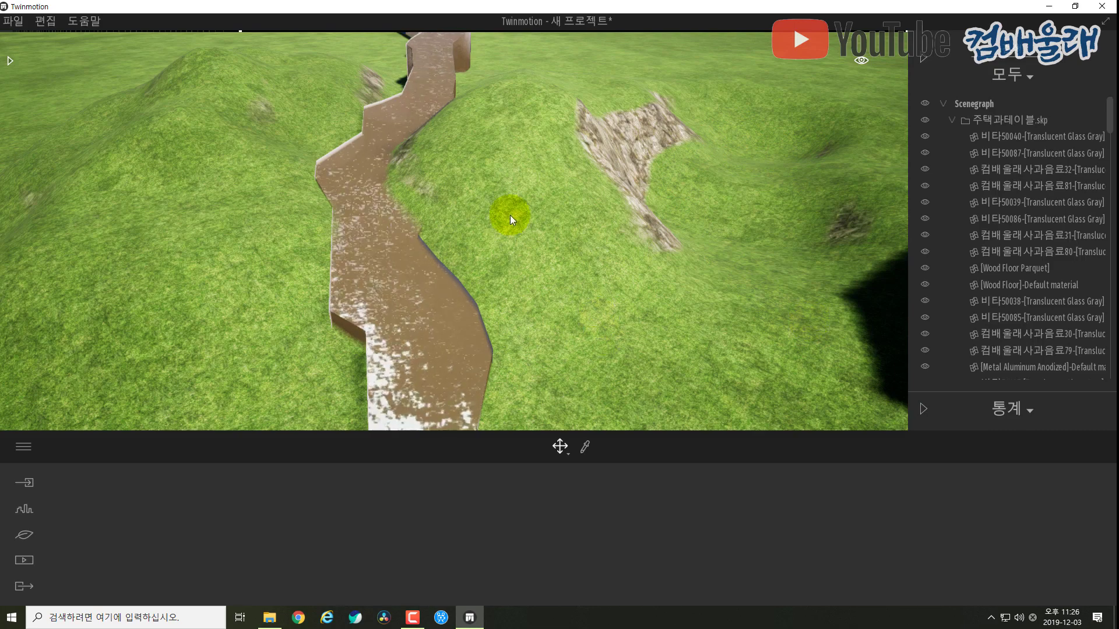
Step: Reopen terrain editing for the Flat landscape and set the brush strength to 21% and the diameter to 3 m
left_click(542, 219)
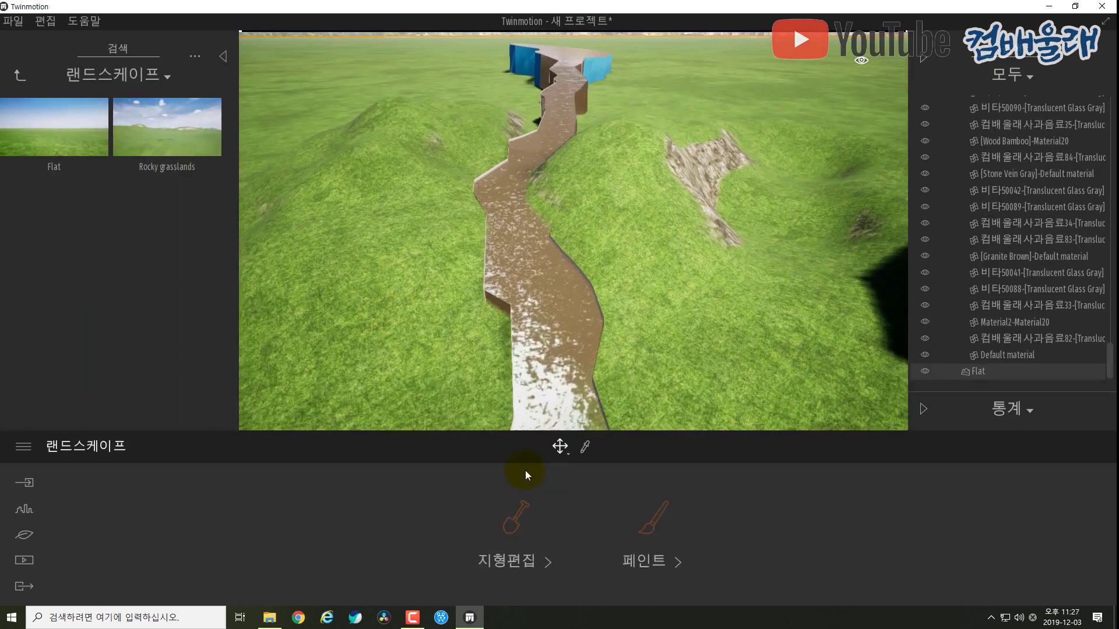
left_click(513, 523)
left_click(561, 539)
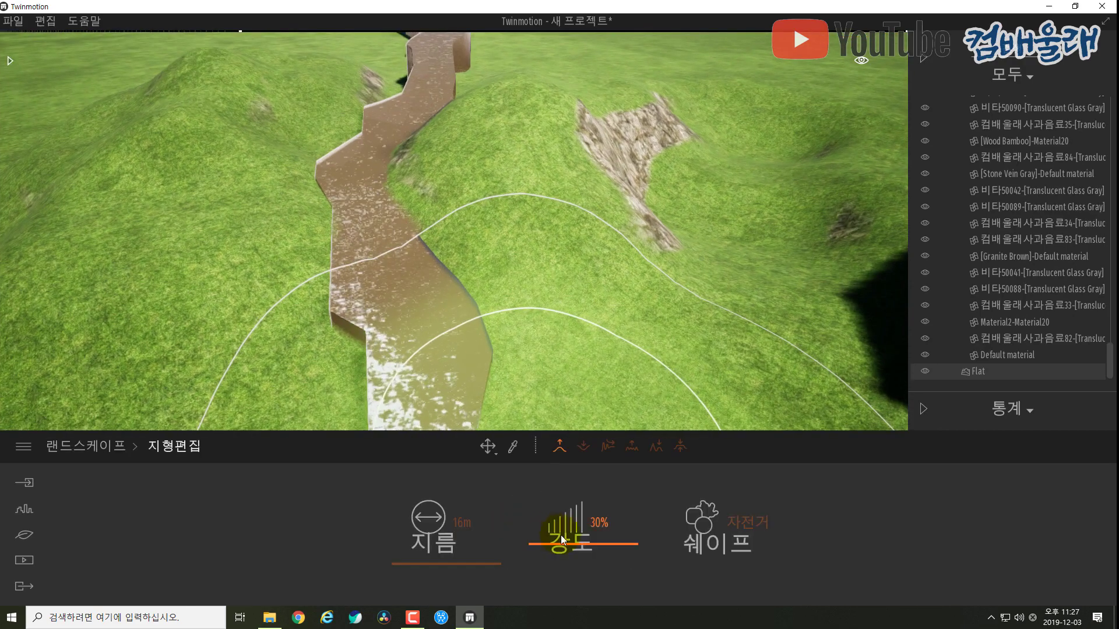
left_click_drag(561, 546, 551, 546)
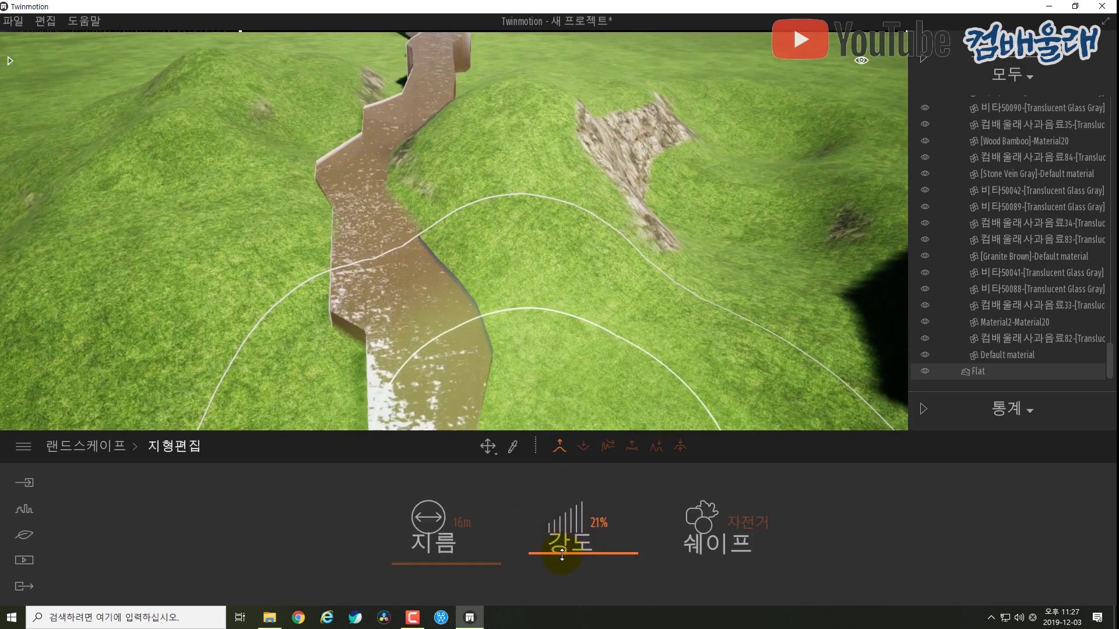
left_click(456, 522)
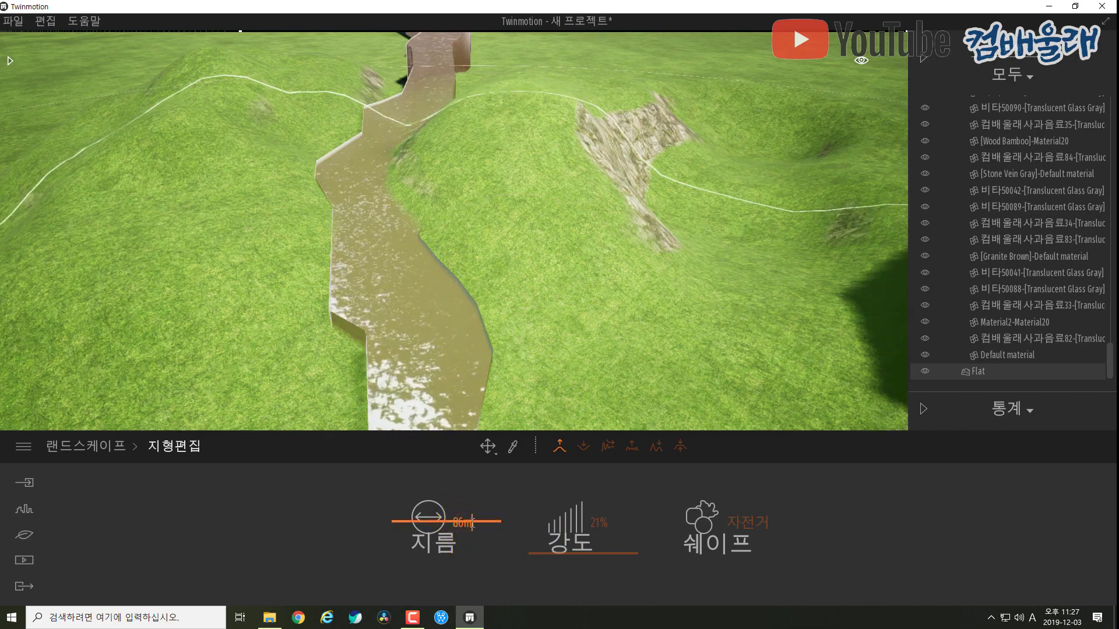
double_click(478, 523)
type("3")
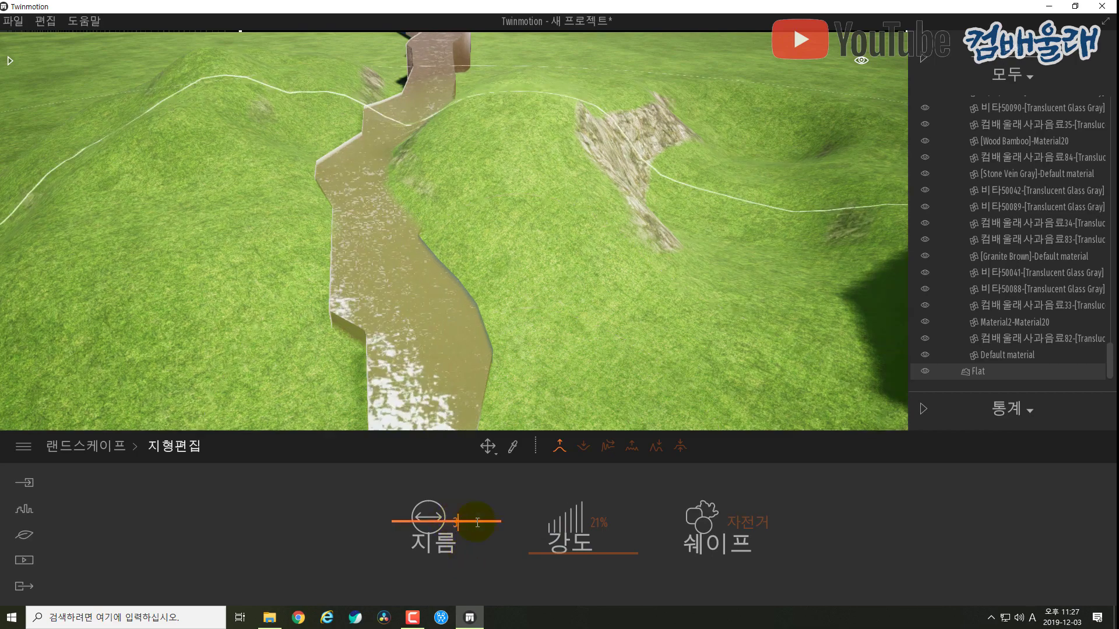
key("Return")
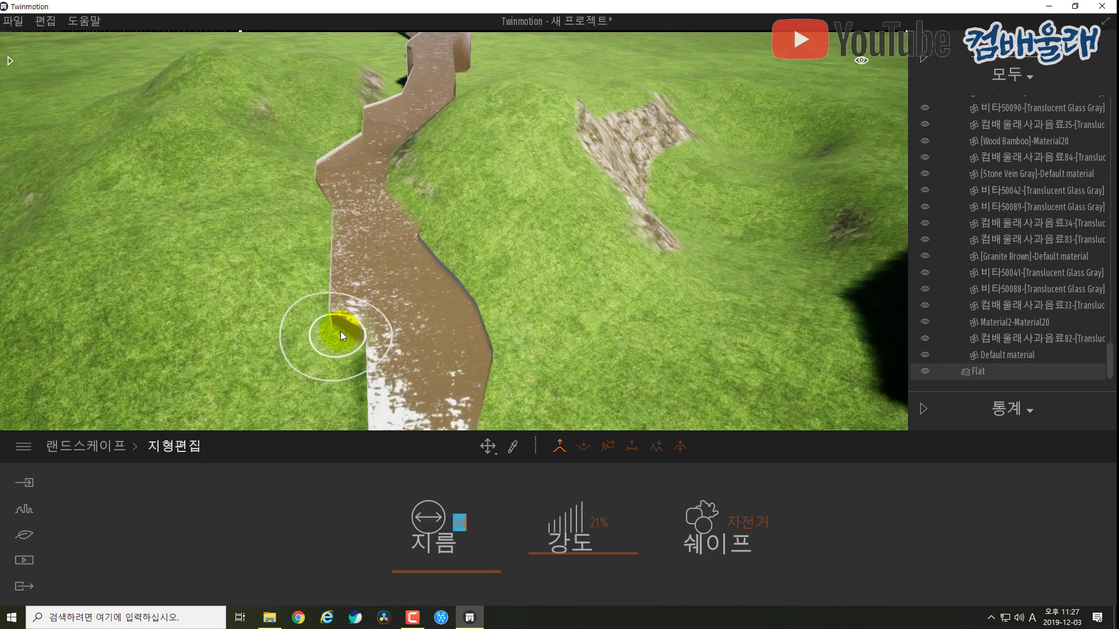
Step: Raise the ground over the river's edges with the small brush, and lower it again along the nearer stretch of both banks
mouse_move(304, 238)
left_mouse_down()
mouse_move(327, 334)
mouse_move(345, 345)
mouse_move(337, 320)
mouse_move(380, 243)
mouse_move(403, 162)
left_mouse_up()
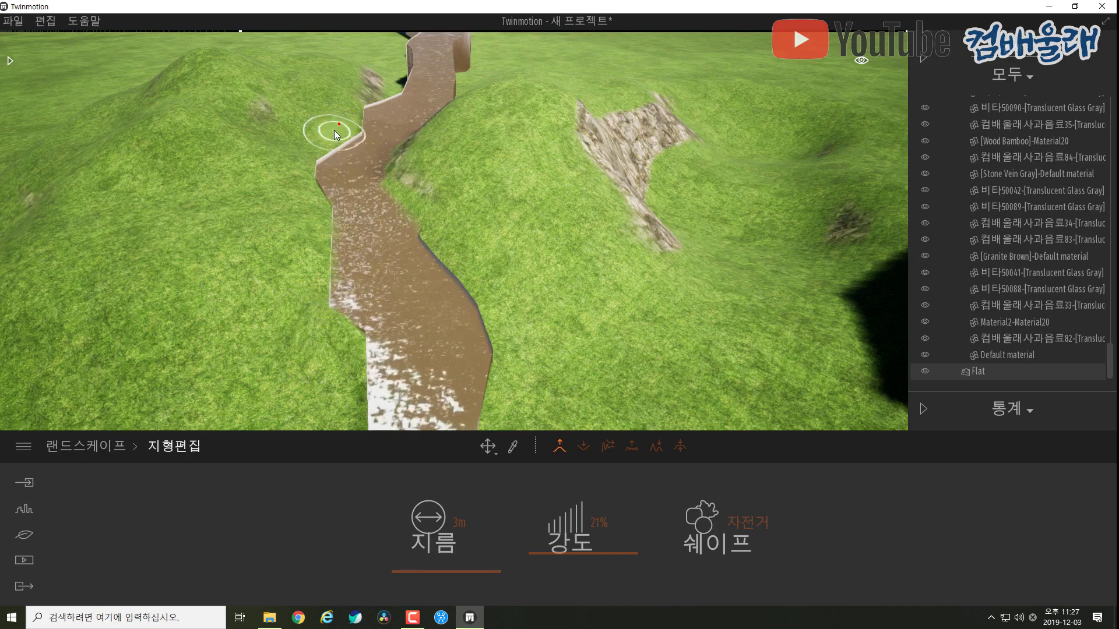
mouse_move(333, 130)
left_mouse_down()
mouse_move(309, 149)
mouse_move(296, 204)
mouse_move(338, 44)
mouse_move(350, 114)
mouse_move(317, 169)
left_mouse_up()
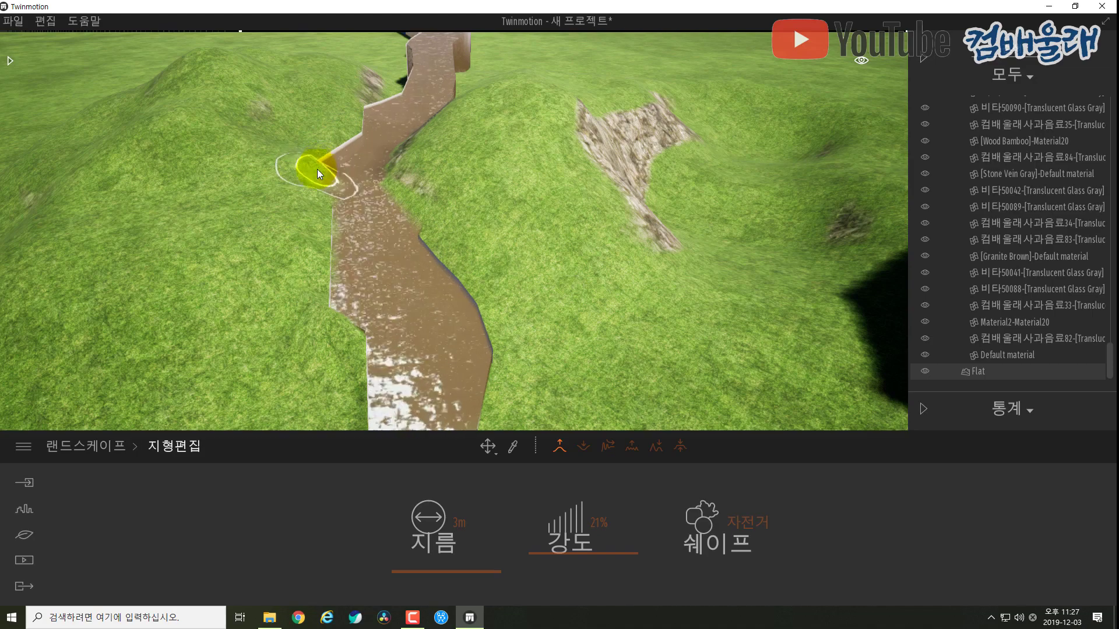
mouse_move(445, 259)
left_mouse_down()
mouse_move(478, 302)
mouse_move(460, 286)
left_mouse_up()
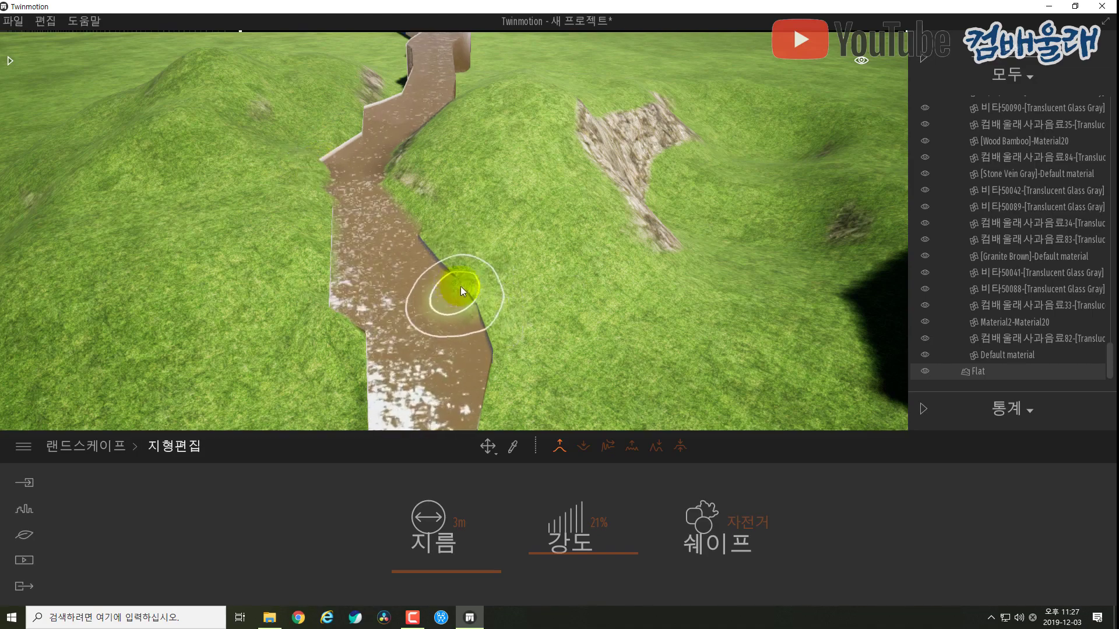
right_click_drag(532, 287, 478, 284)
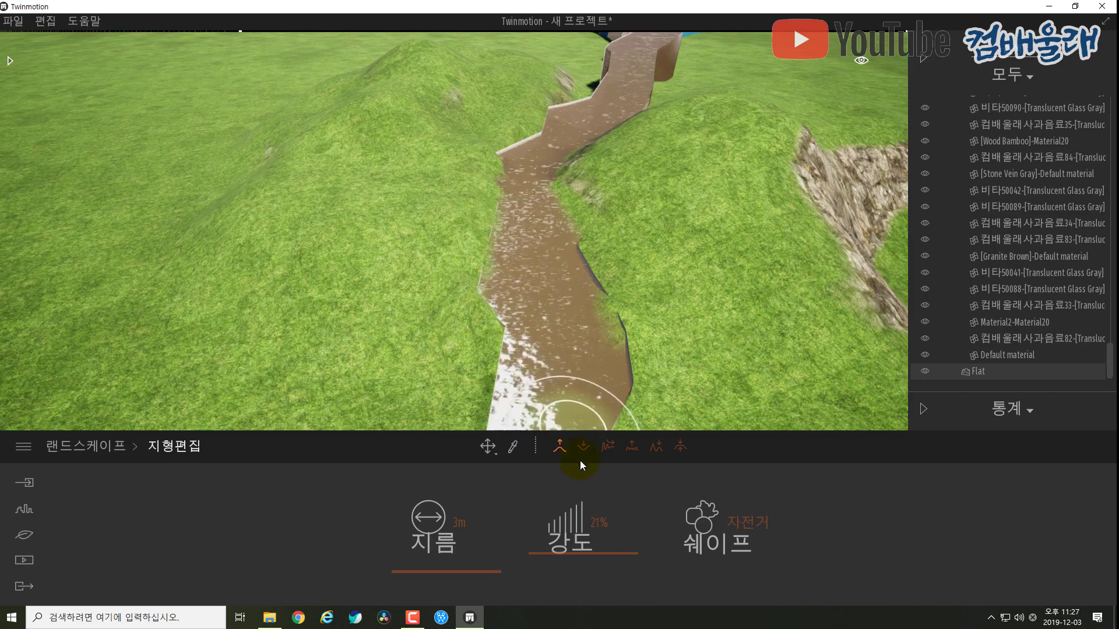
left_click(583, 446)
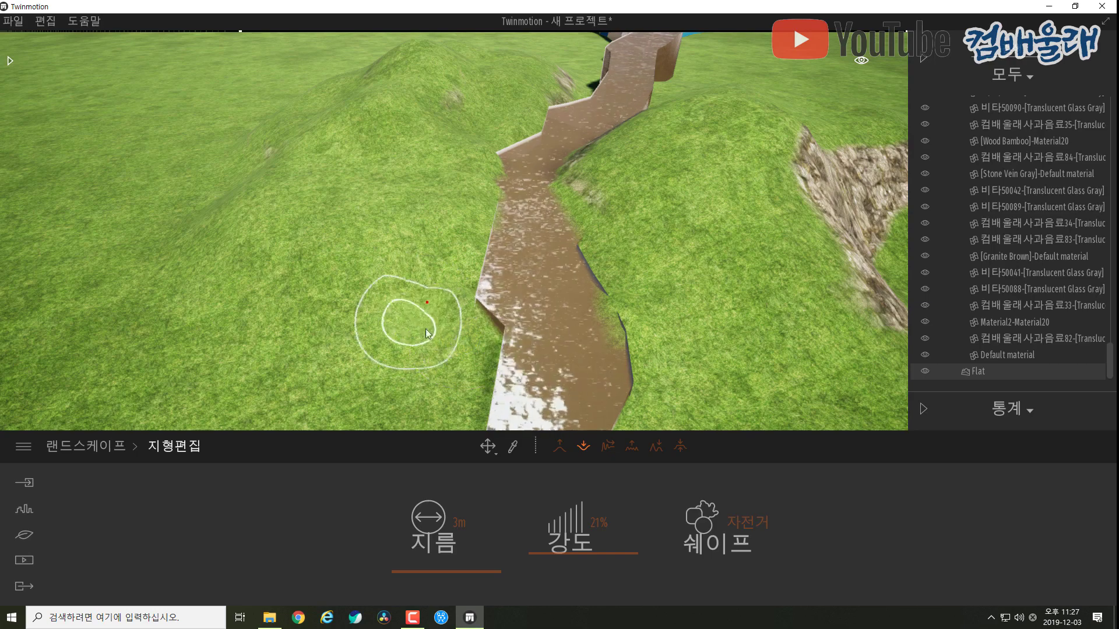
Step: Roughen the slope of the left-bank hill with the noise (노이즈) terrain brush at a 12 m diameter
left_click(608, 446)
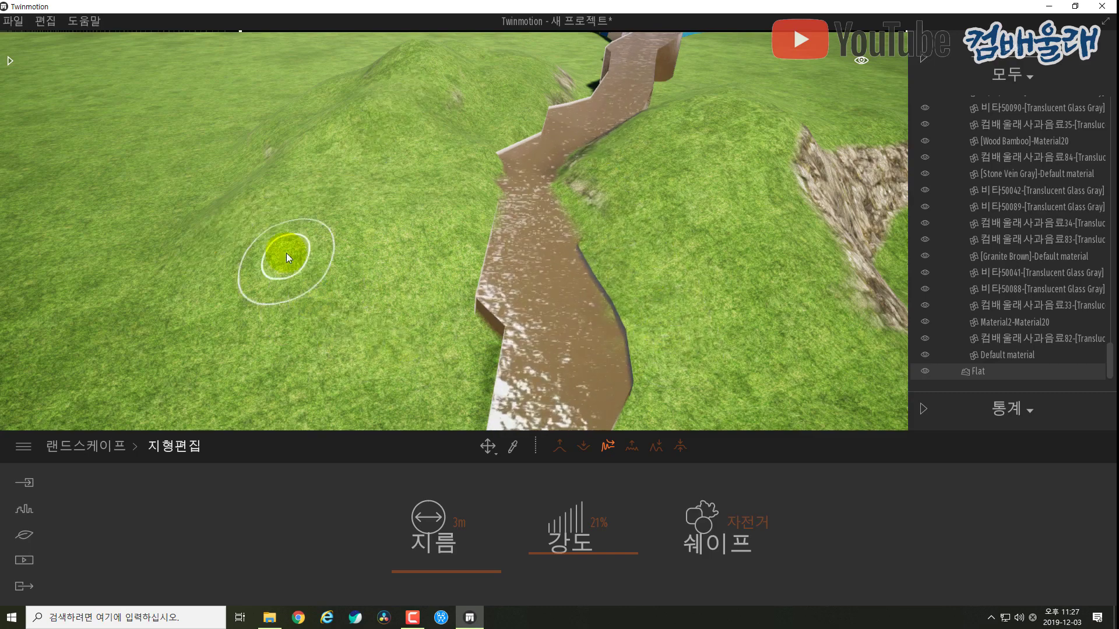
left_click(633, 448)
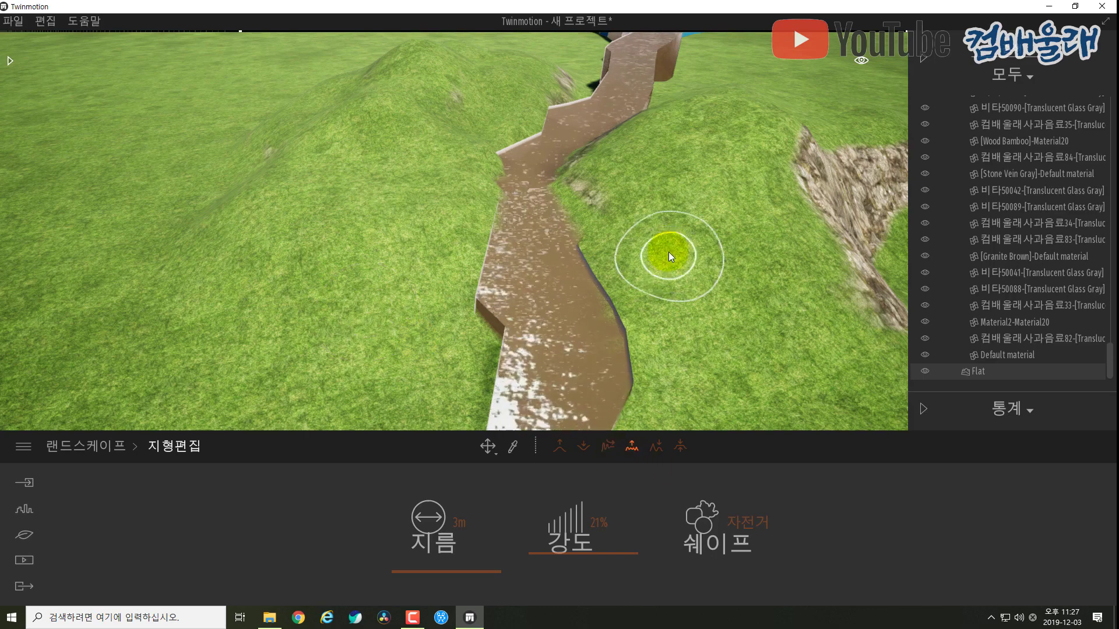
left_click_drag(411, 569, 414, 550)
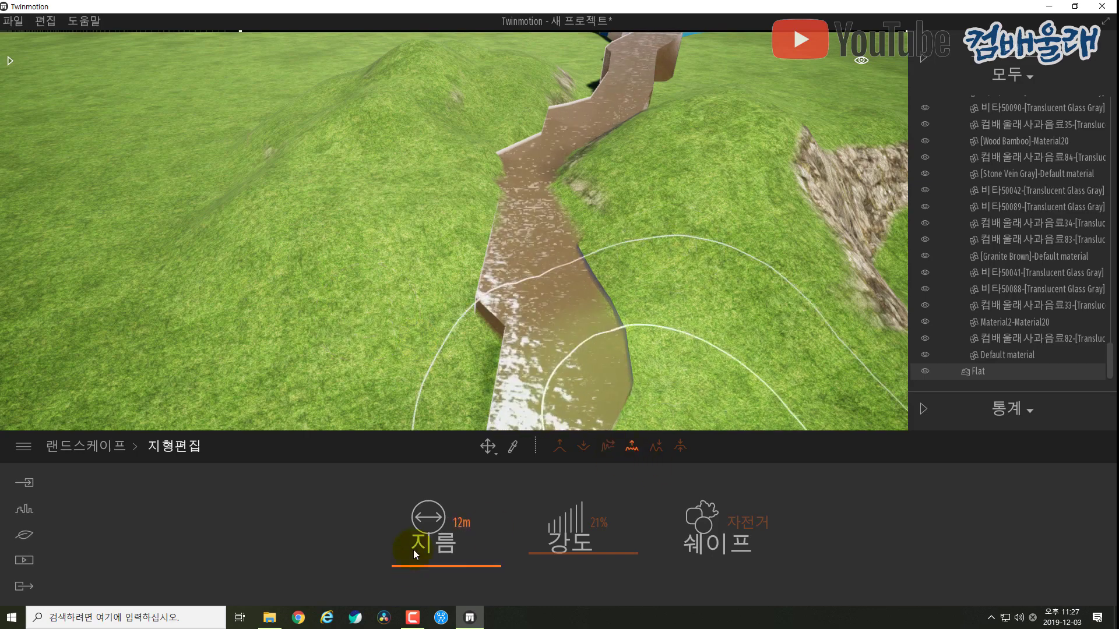
left_click(310, 165)
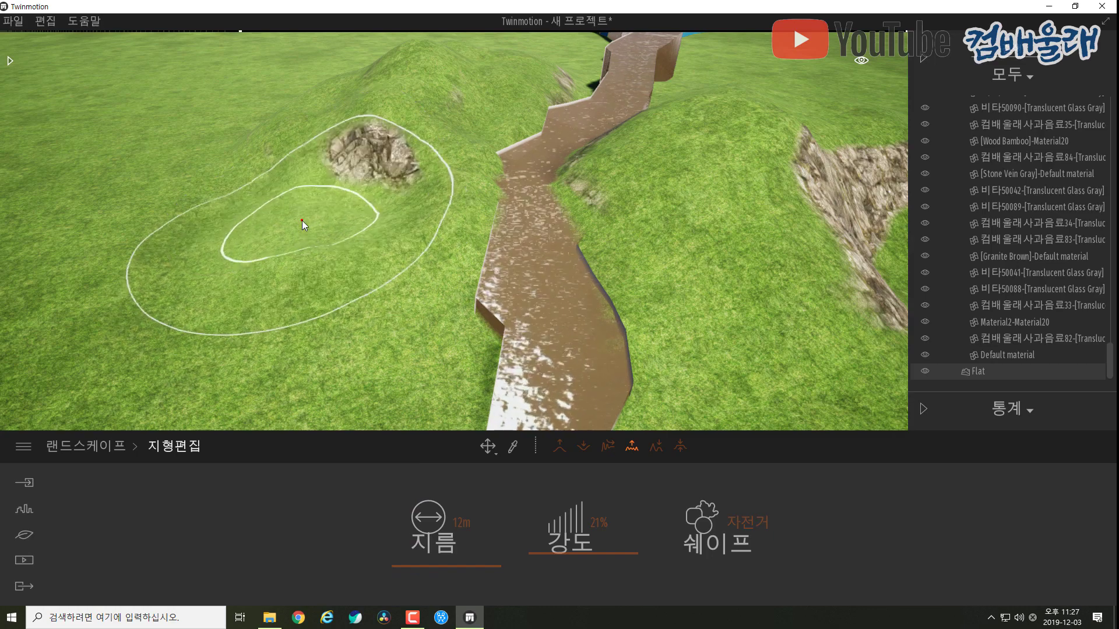
left_click(197, 144)
left_click(178, 116)
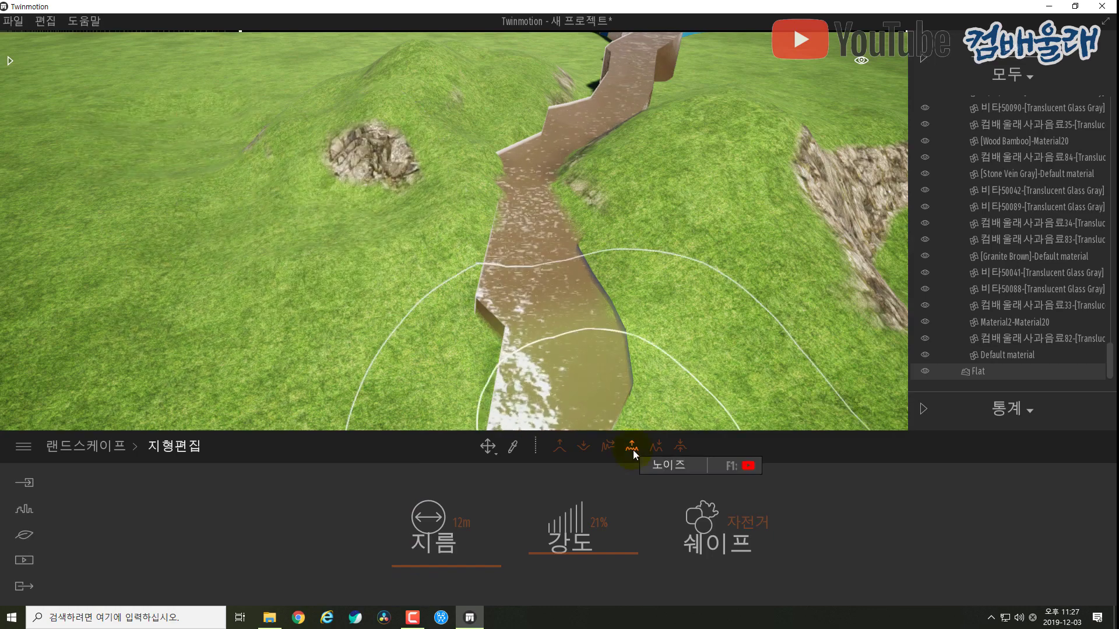
Step: Roughen the ground beyond the left-bank hill with the noise (노이즈) terrain brush at a 12 m diameter and 21% strength
left_click(632, 446)
left_click(155, 123)
mouse_move(155, 123)
left_mouse_down()
mouse_move(227, 82)
mouse_move(289, 76)
mouse_move(292, 103)
mouse_move(195, 167)
left_mouse_up()
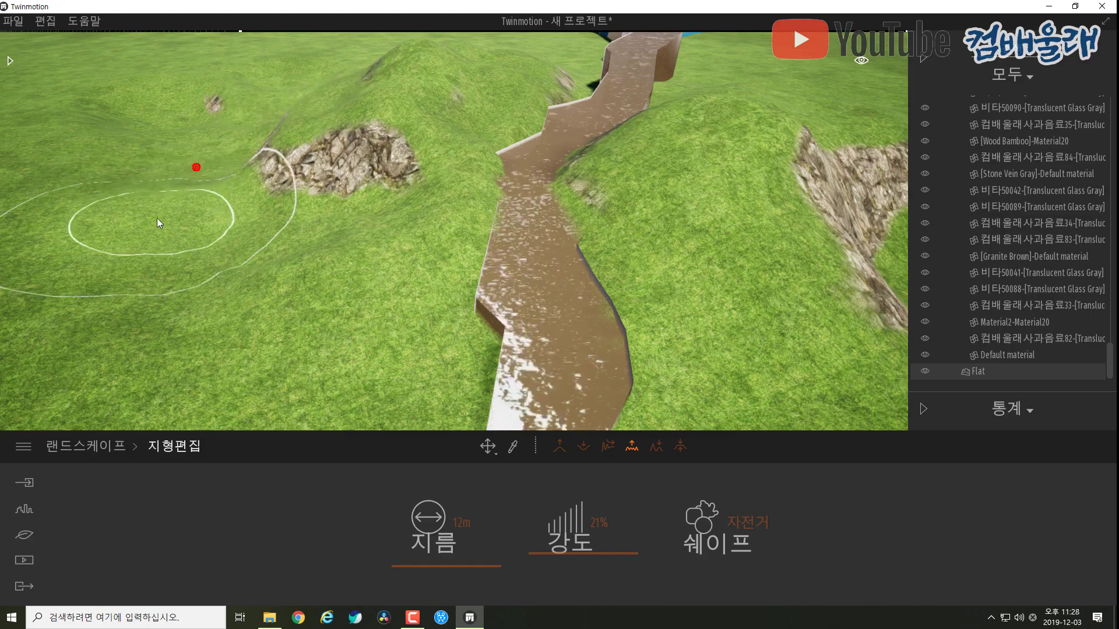
right_click_drag(268, 222, 300, 264)
left_click(276, 159)
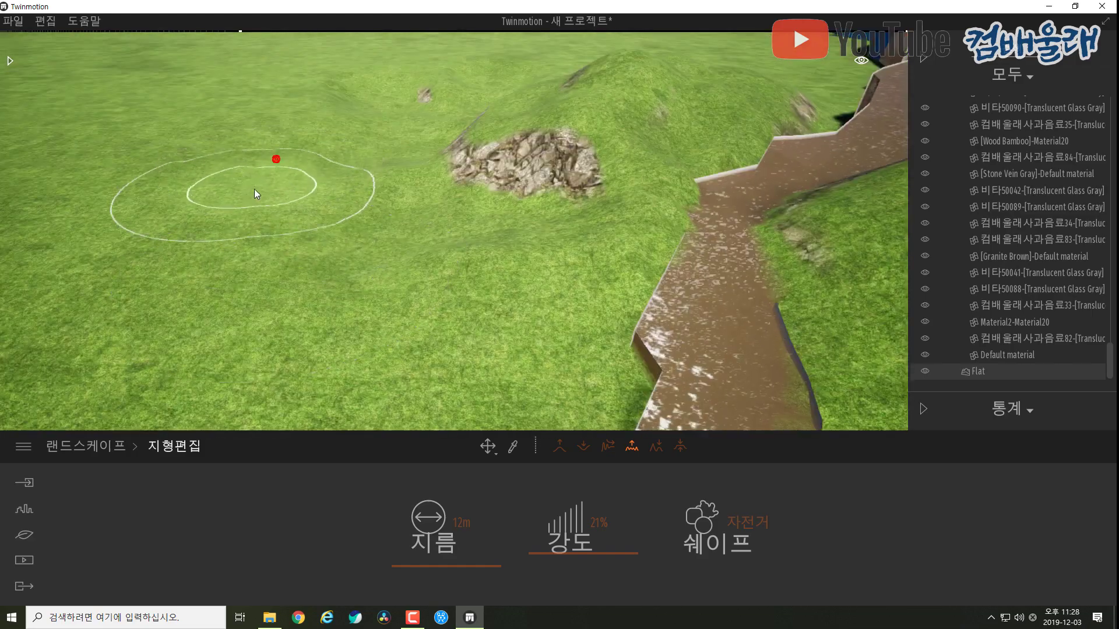
left_click(255, 230)
left_click(299, 208)
left_click(270, 202)
mouse_move(269, 202)
left_mouse_down()
mouse_move(270, 231)
mouse_move(253, 189)
mouse_move(221, 158)
left_mouse_up()
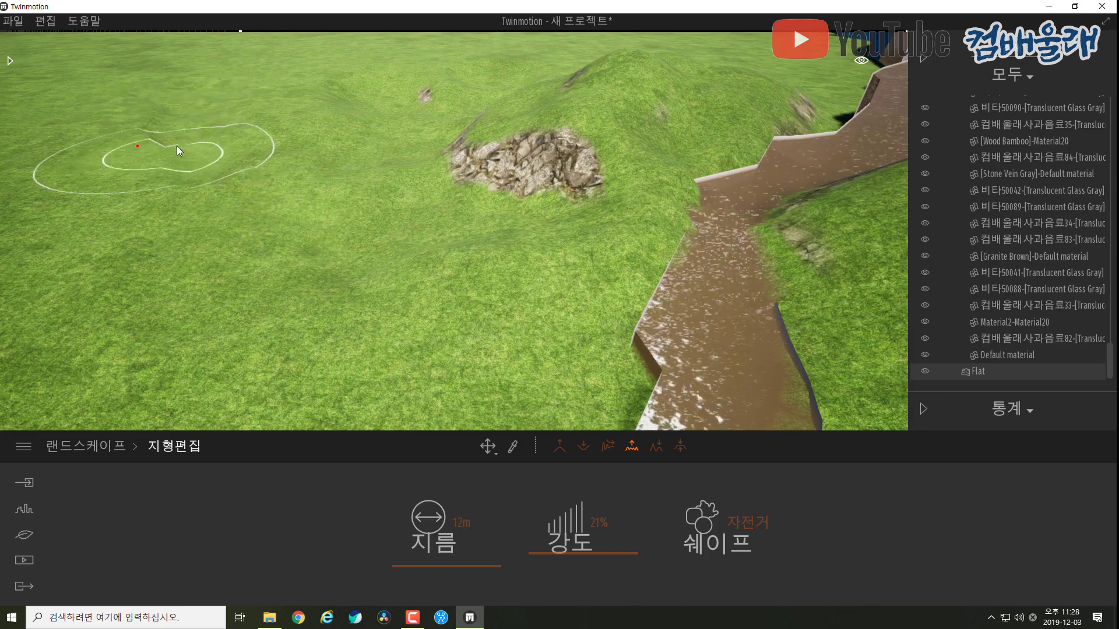
Step: Rework the slopes left of the river with the double-peak terrain brush, from the far hollow across to the bank
left_click(655, 449)
left_click(655, 449)
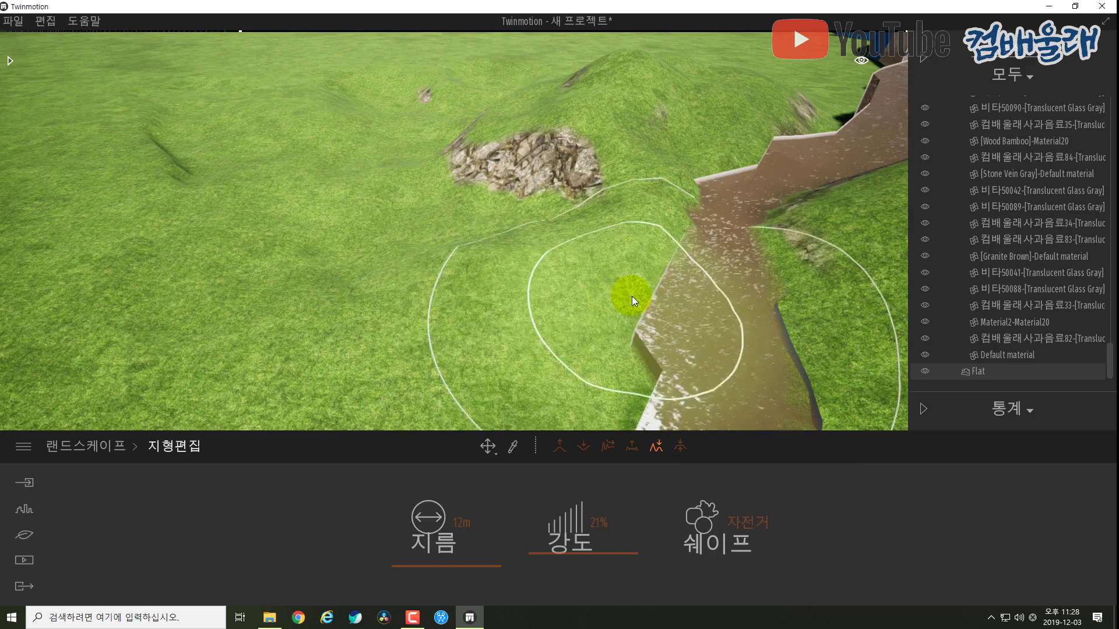
mouse_move(247, 156)
left_mouse_down()
mouse_move(230, 177)
mouse_move(232, 221)
mouse_move(284, 240)
mouse_move(306, 229)
mouse_move(288, 198)
mouse_move(233, 163)
mouse_move(187, 108)
mouse_move(263, 77)
mouse_move(335, 124)
mouse_move(312, 134)
mouse_move(297, 208)
mouse_move(225, 228)
mouse_move(340, 306)
mouse_move(383, 309)
mouse_move(253, 225)
mouse_move(296, 173)
mouse_move(573, 117)
mouse_move(610, 74)
mouse_move(425, 110)
mouse_move(187, 219)
mouse_move(807, 435)
left_mouse_up()
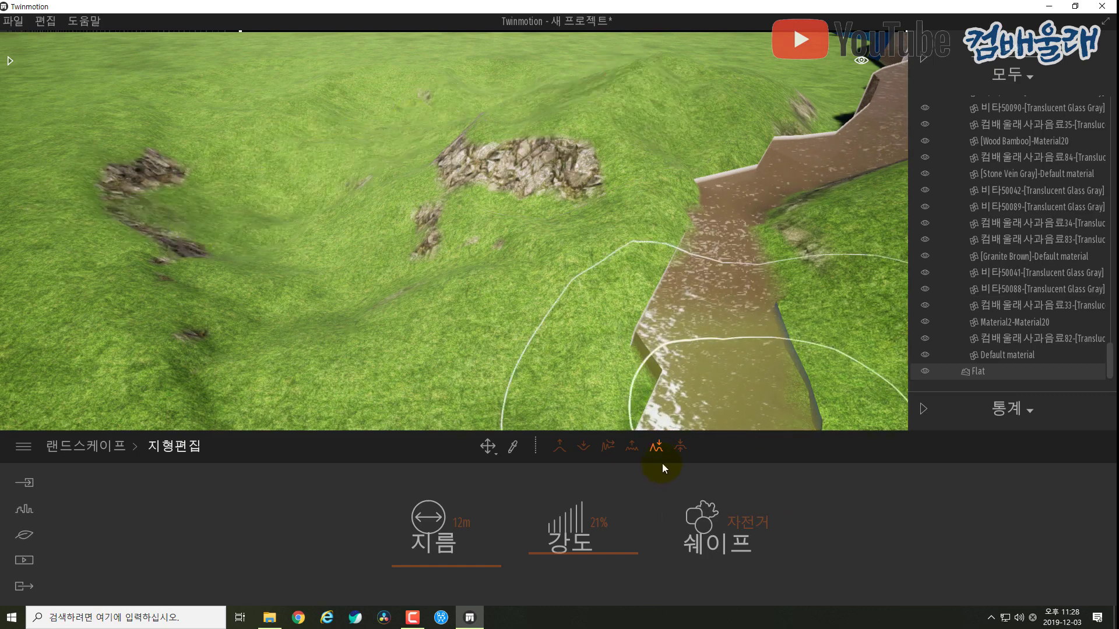
Step: Level the ground behind the left-bank hill into a broad flat area with the last terrain brush at a 12 m diameter
left_click(680, 446)
mouse_move(269, 333)
left_mouse_down()
mouse_move(336, 334)
mouse_move(348, 351)
mouse_move(261, 81)
mouse_move(415, 60)
mouse_move(365, 77)
mouse_move(300, 142)
mouse_move(324, 316)
mouse_move(366, 278)
left_mouse_up()
right_click_drag(366, 278, 361, 278)
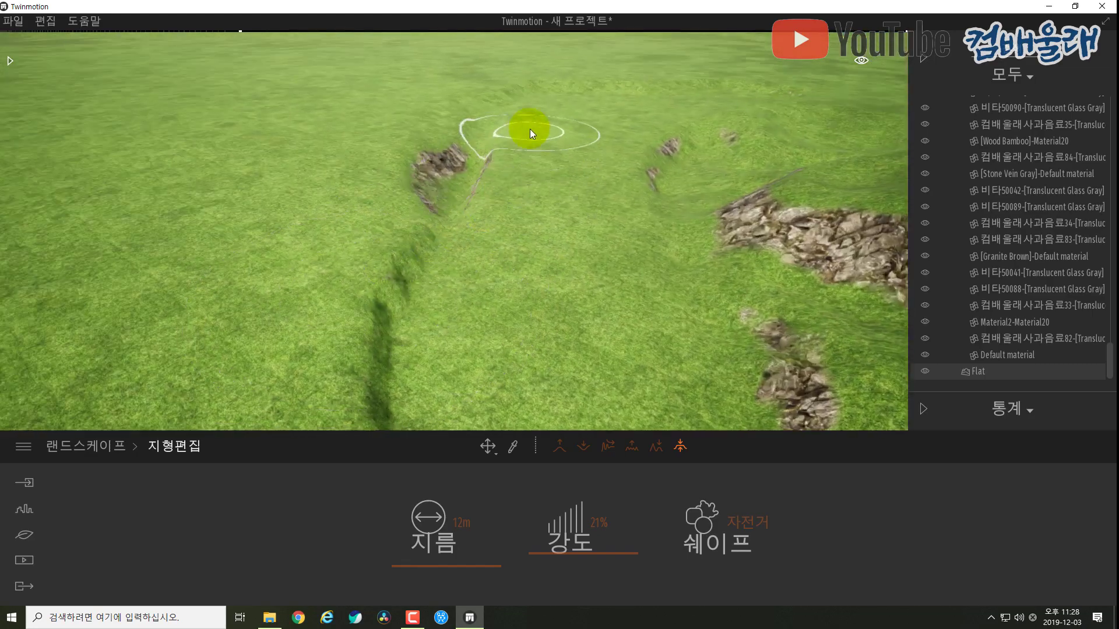
mouse_move(530, 128)
left_mouse_down()
mouse_move(477, 117)
mouse_move(284, 119)
mouse_move(194, 184)
mouse_move(143, 280)
mouse_move(499, 293)
left_mouse_up()
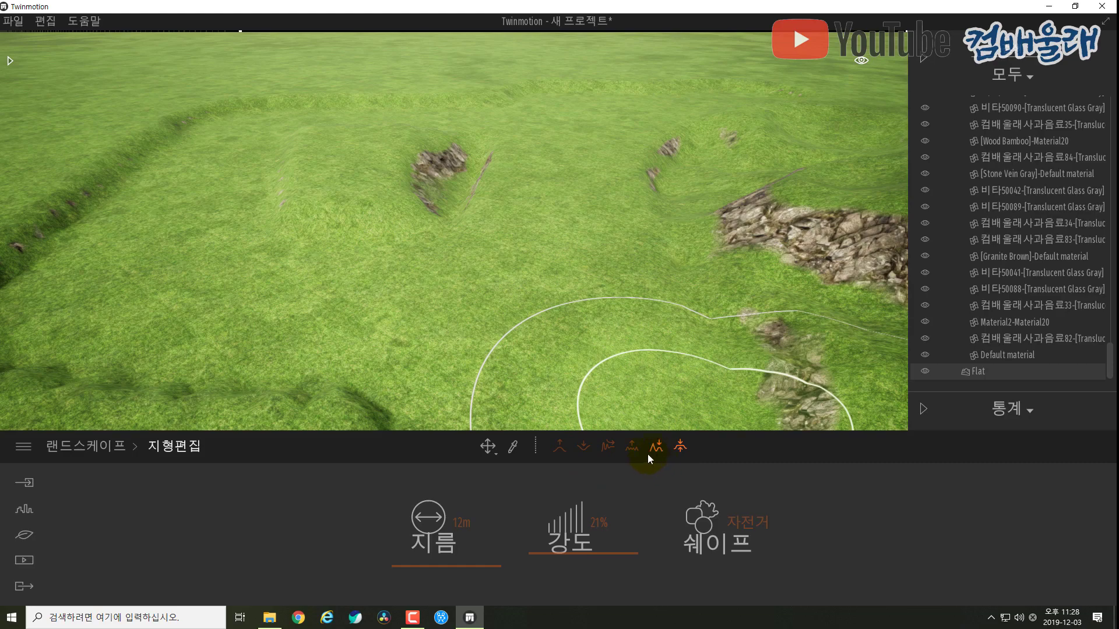
Step: Place a Hook thorn 1 tree from the tree (나무) library above the rocky patch on the left-bank hill
scroll(436, 232, "down", 2)
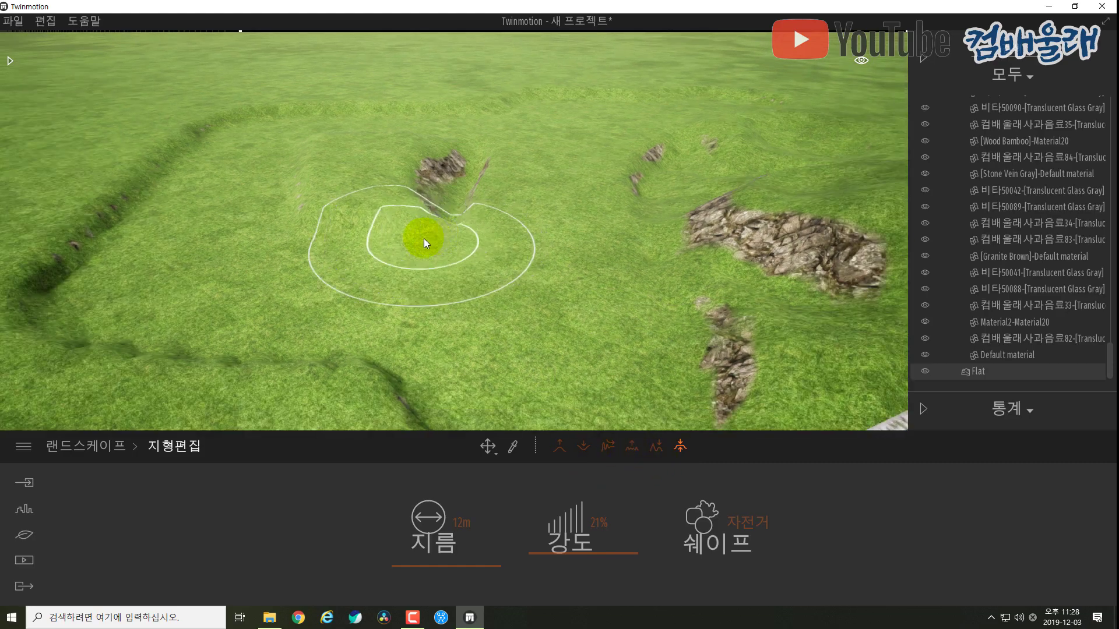
right_click_drag(425, 239, 424, 238)
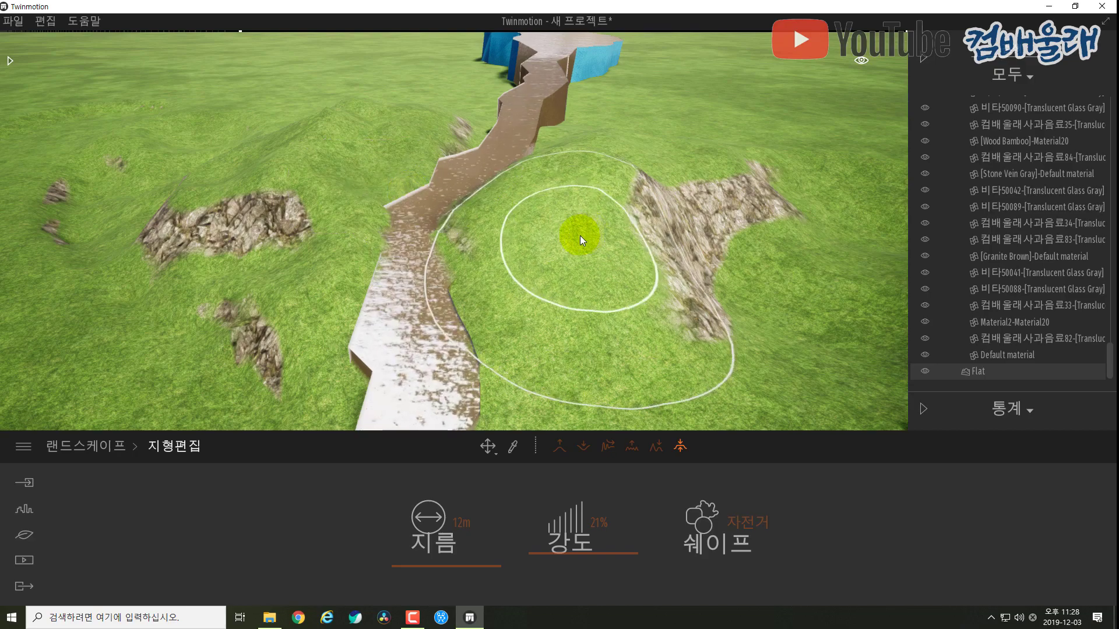
right_click_drag(580, 235, 589, 229)
right_click_drag(495, 245, 498, 246)
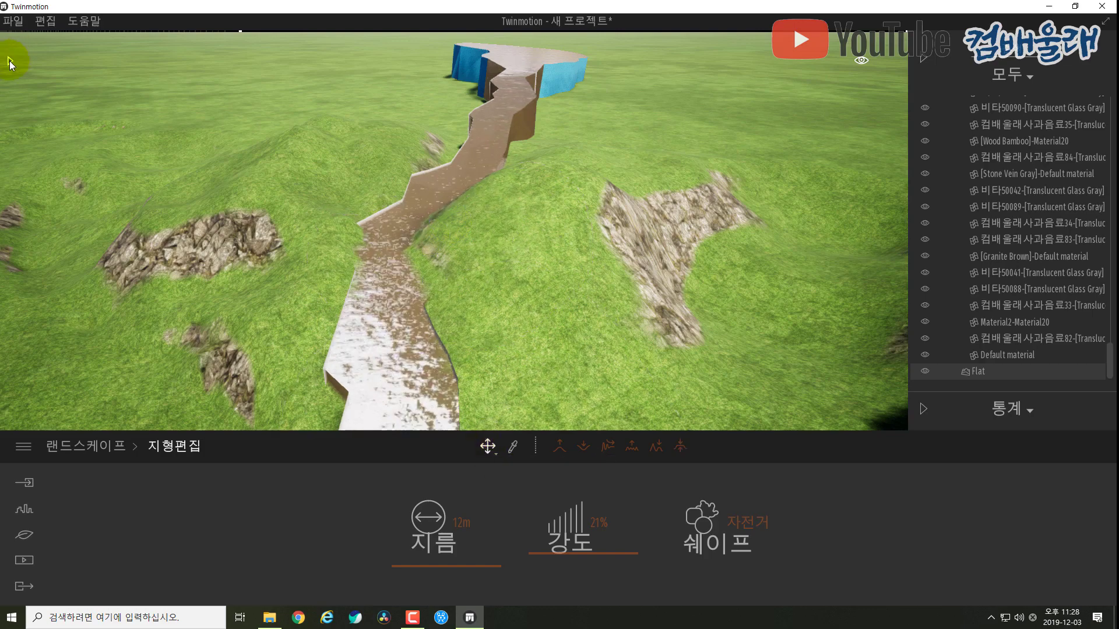
left_click(9, 61)
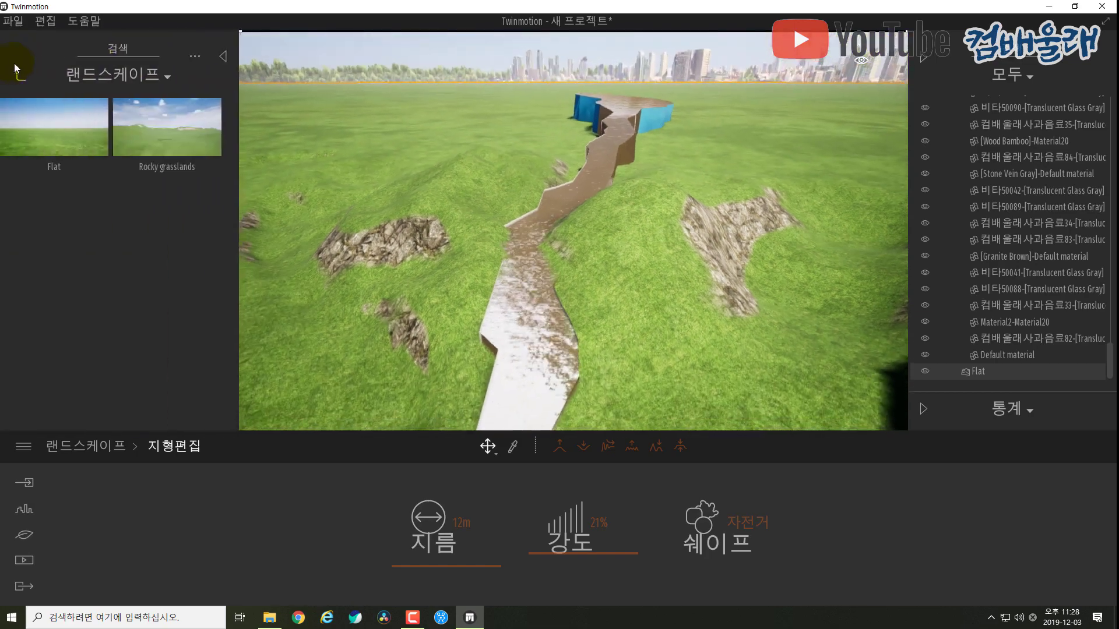
left_click(19, 75)
left_click(19, 75)
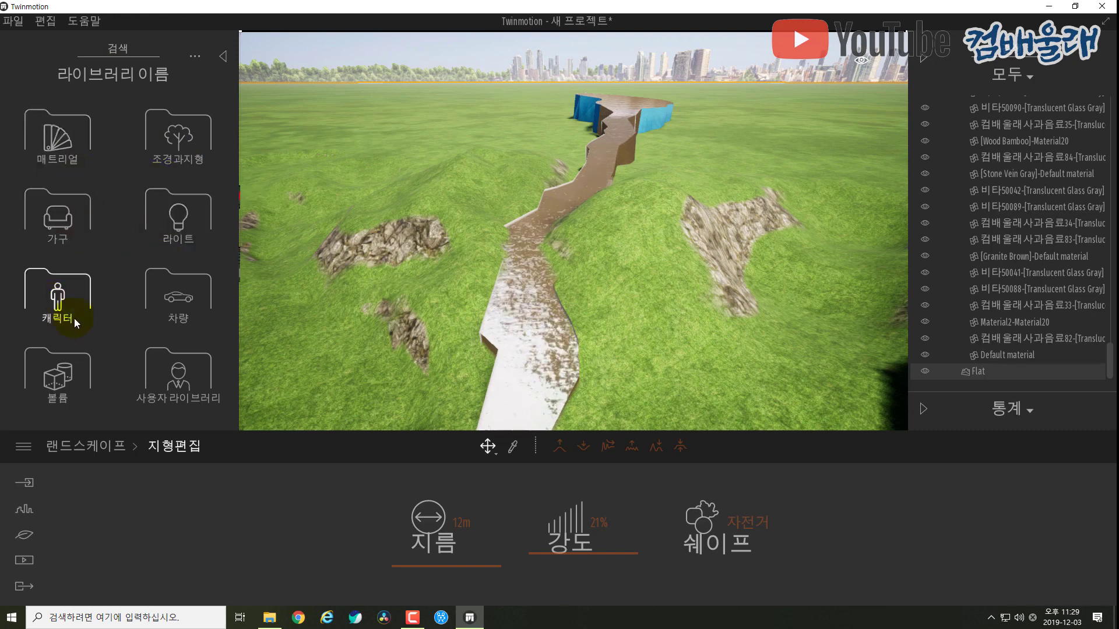
left_click(176, 139)
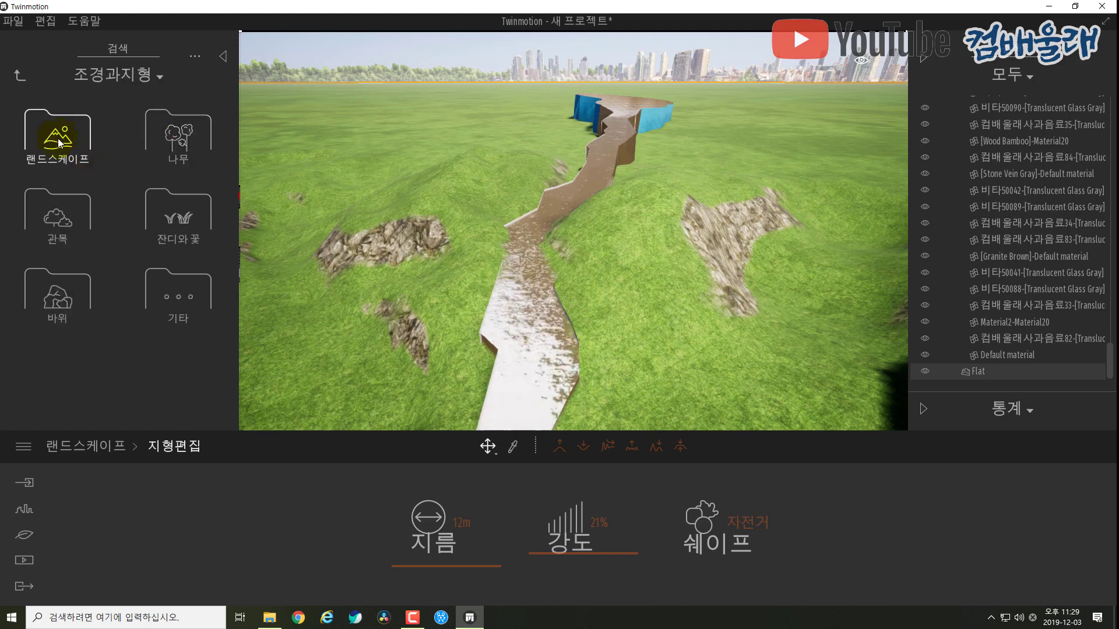
left_click(185, 145)
left_click_drag(178, 185, 417, 208)
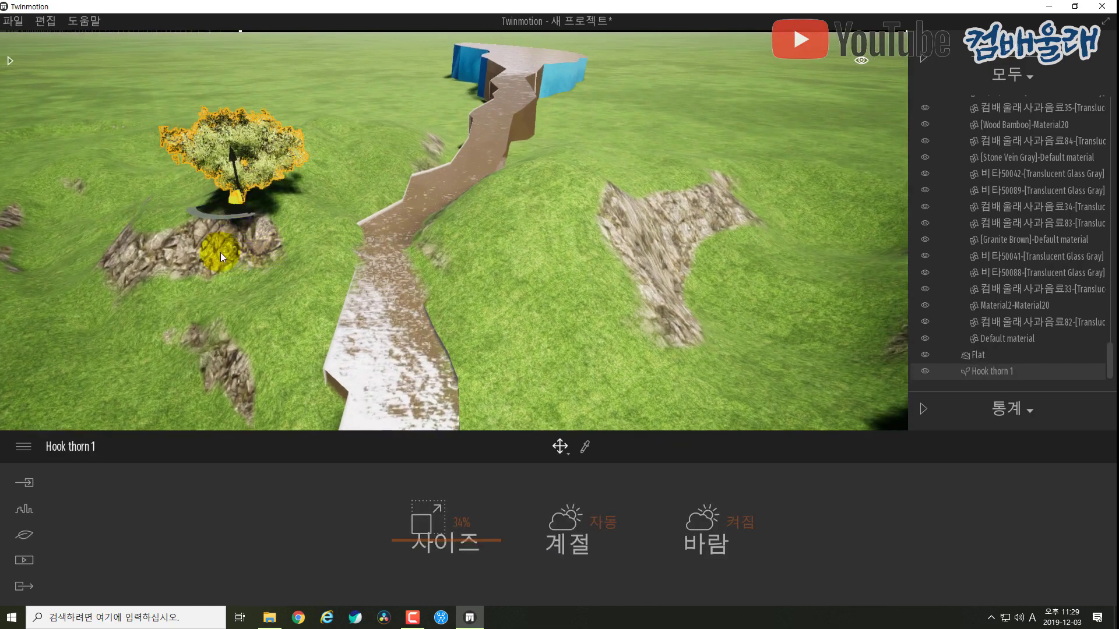
Step: Place five Hook thorn 3 trees around the first tree and along the left bank toward the river's far end
left_click(220, 253)
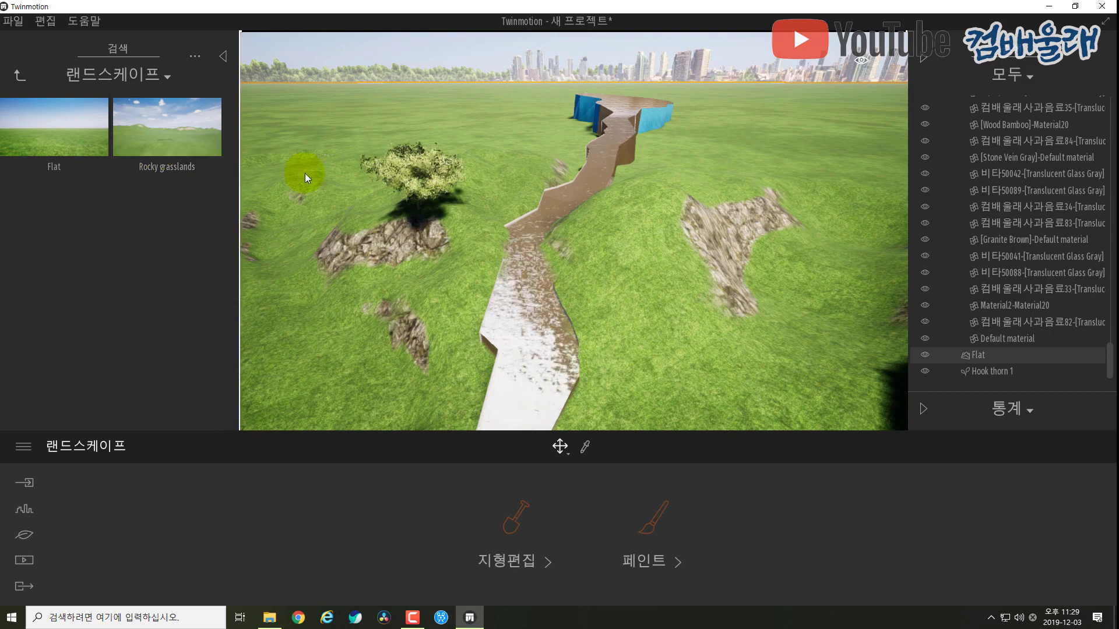
left_click(406, 180)
left_click(12, 58)
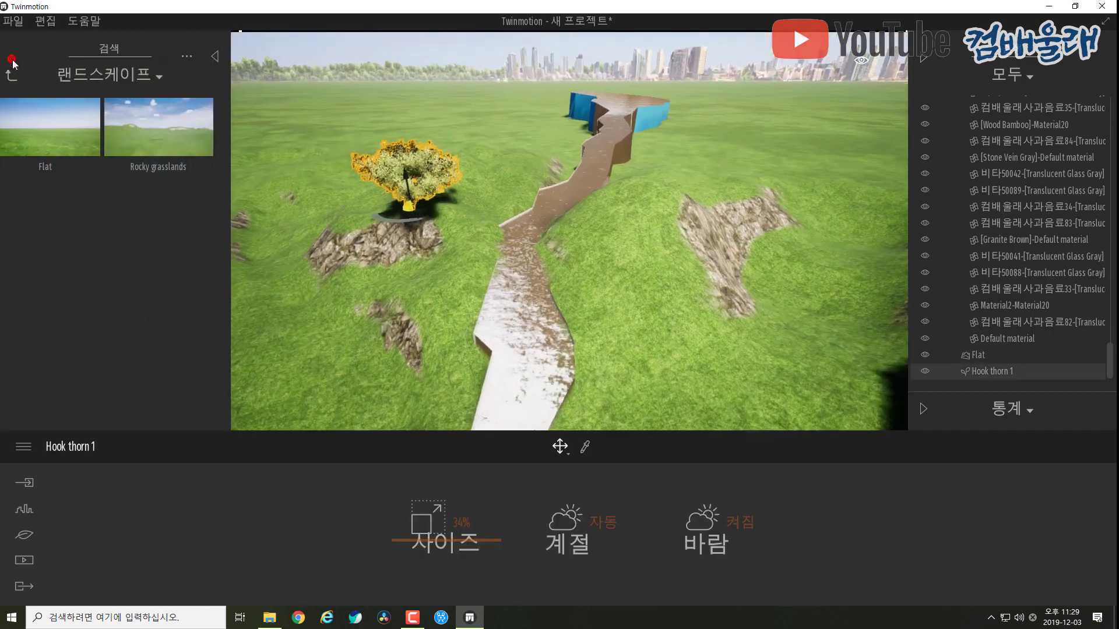
left_click(20, 75)
left_click(181, 143)
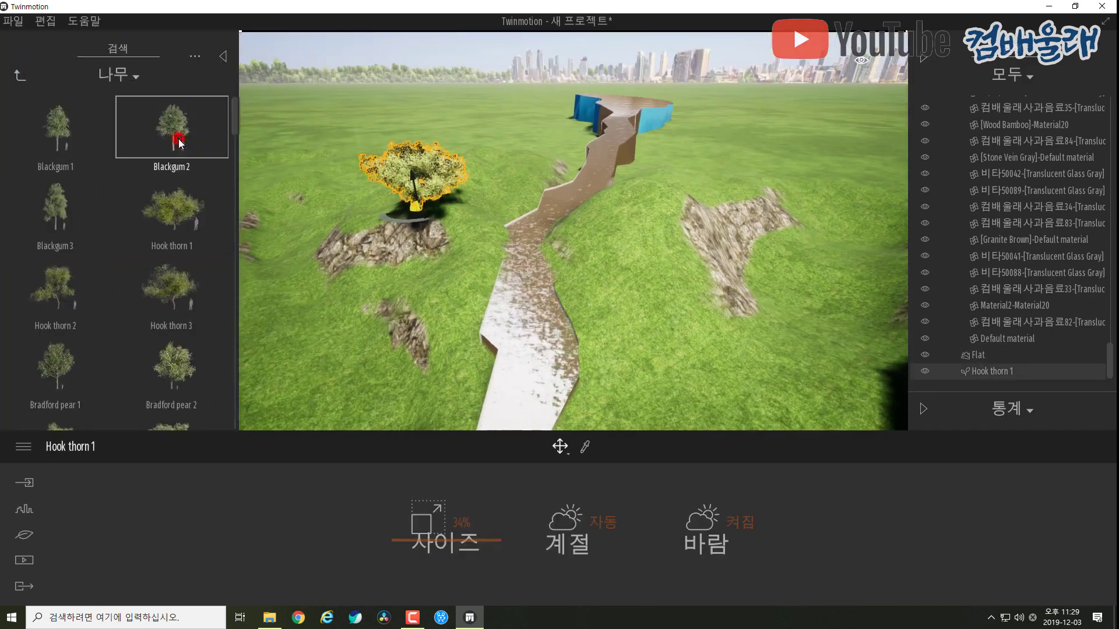
left_click_drag(176, 298, 271, 288)
left_click(272, 288)
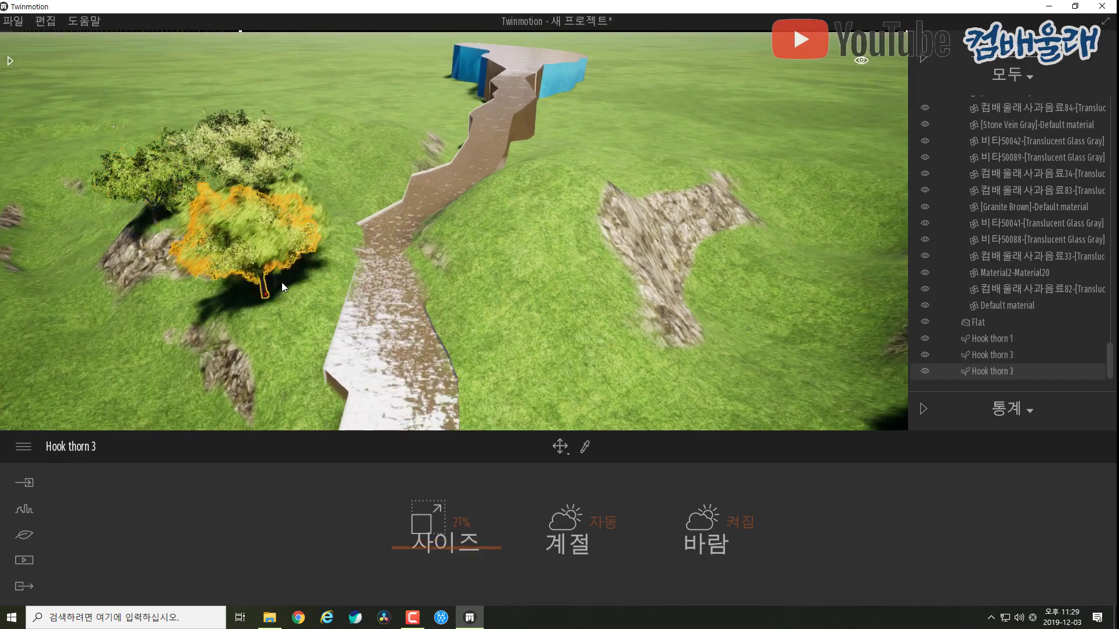
left_click(350, 182)
left_click(391, 131)
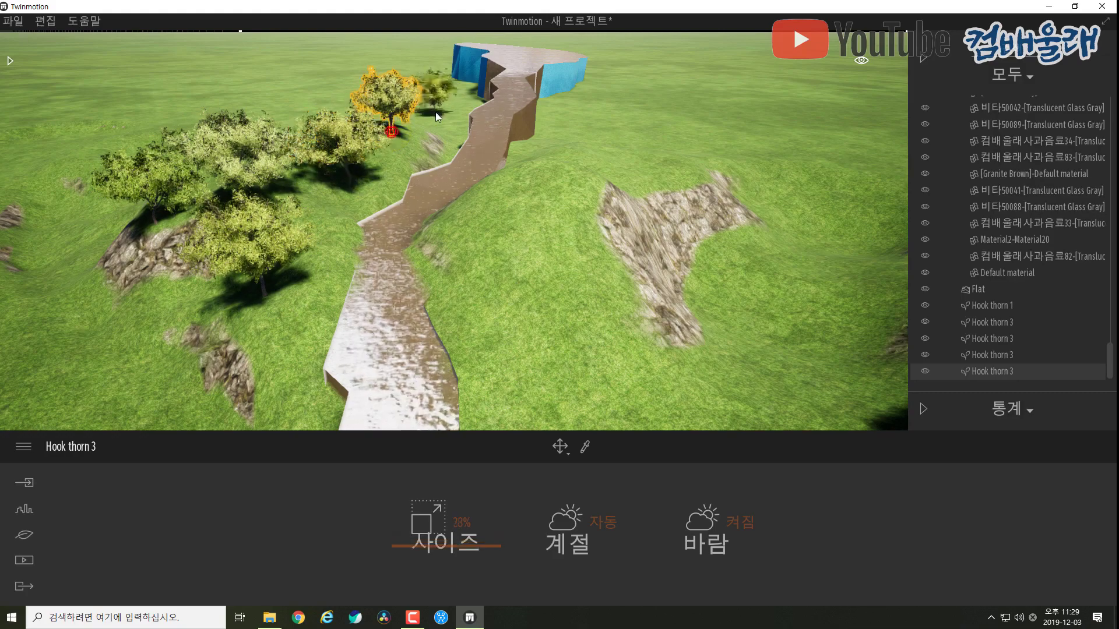
left_click(435, 112)
Step: Place eight more Hook thorn 3 trees in a dense group over the right-bank hill and its rocky slope
left_click(519, 236)
left_click(612, 188)
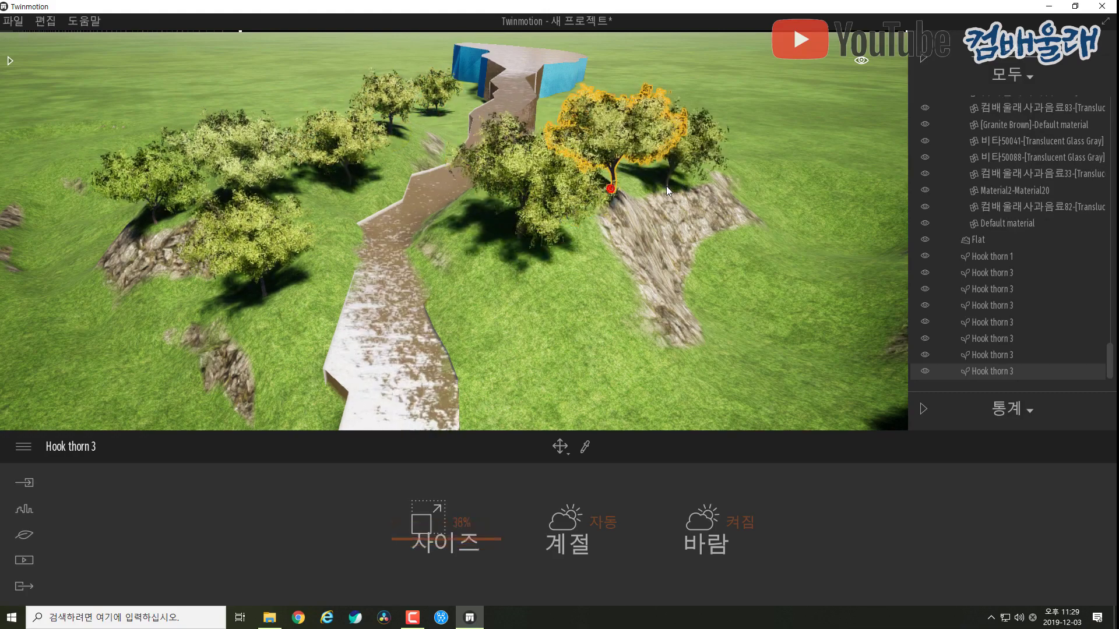
left_click(667, 183)
left_click(717, 230)
left_click(702, 311)
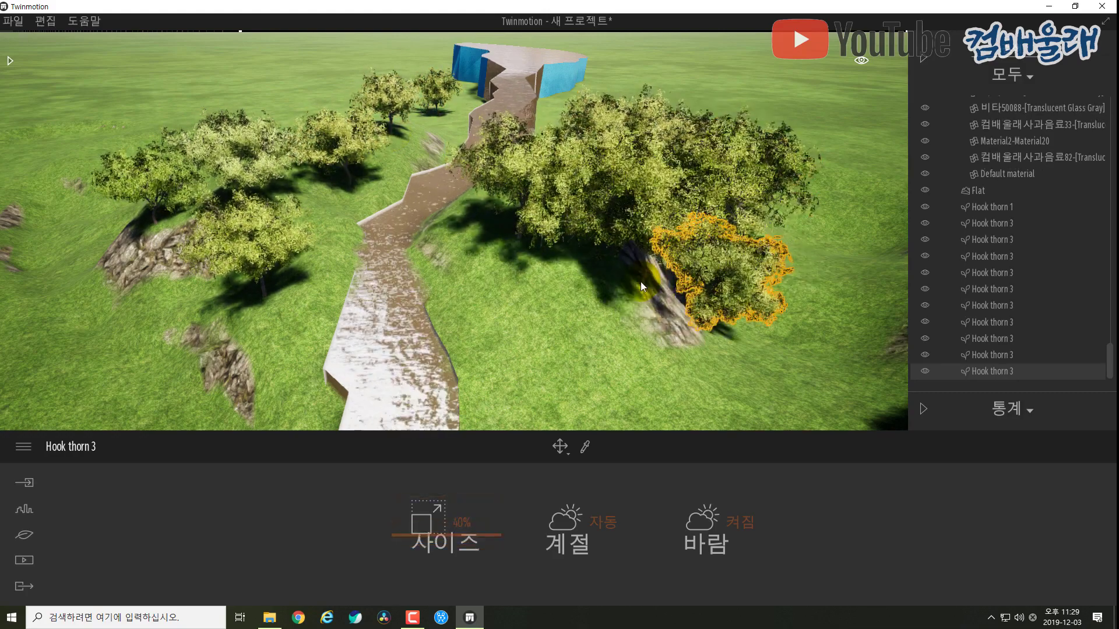
left_click(641, 282)
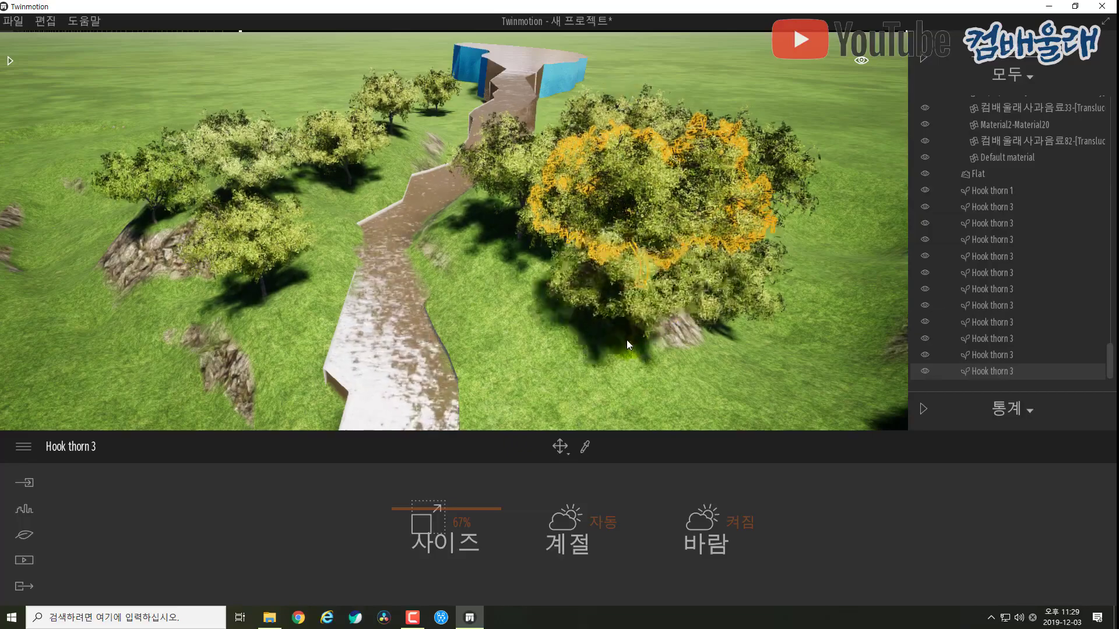
left_click(630, 346)
left_click(743, 397)
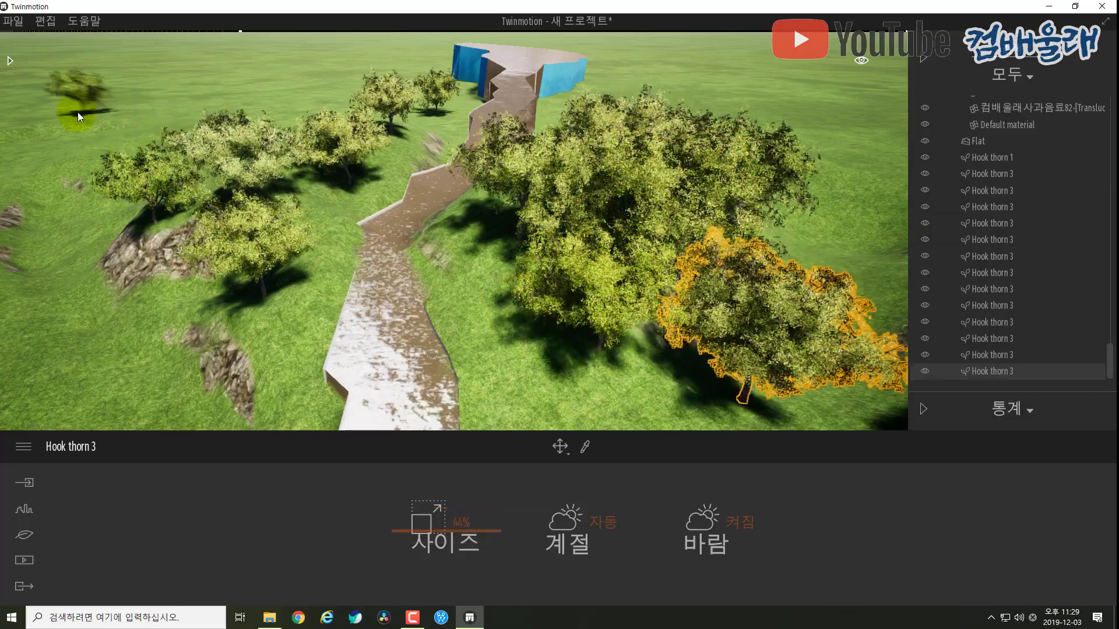
Step: Place five Cinnamon fern plants from the shrub (관목) library, two on the left-bank slope and three along the right bank
left_click(9, 58)
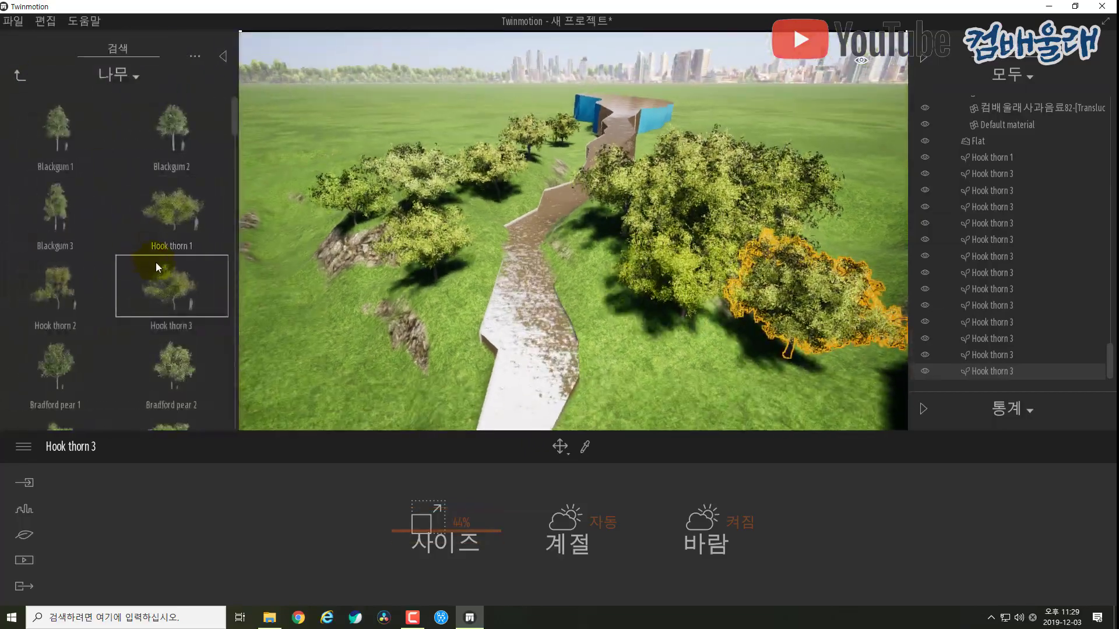
scroll(156, 264, "down", 2)
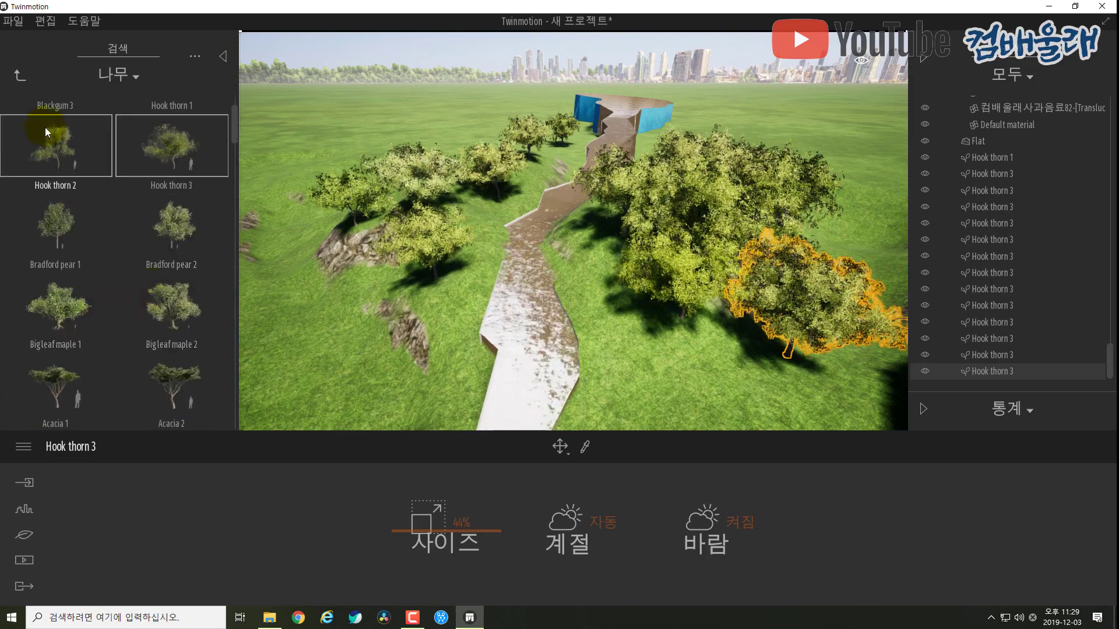
left_click(20, 76)
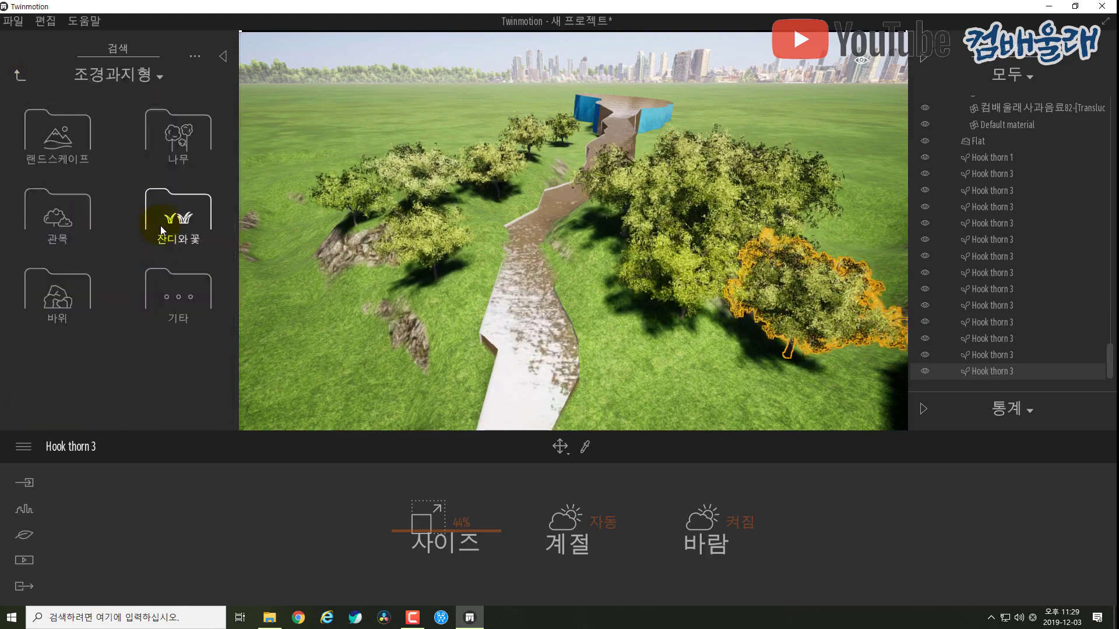
left_click(178, 215)
left_click(21, 75)
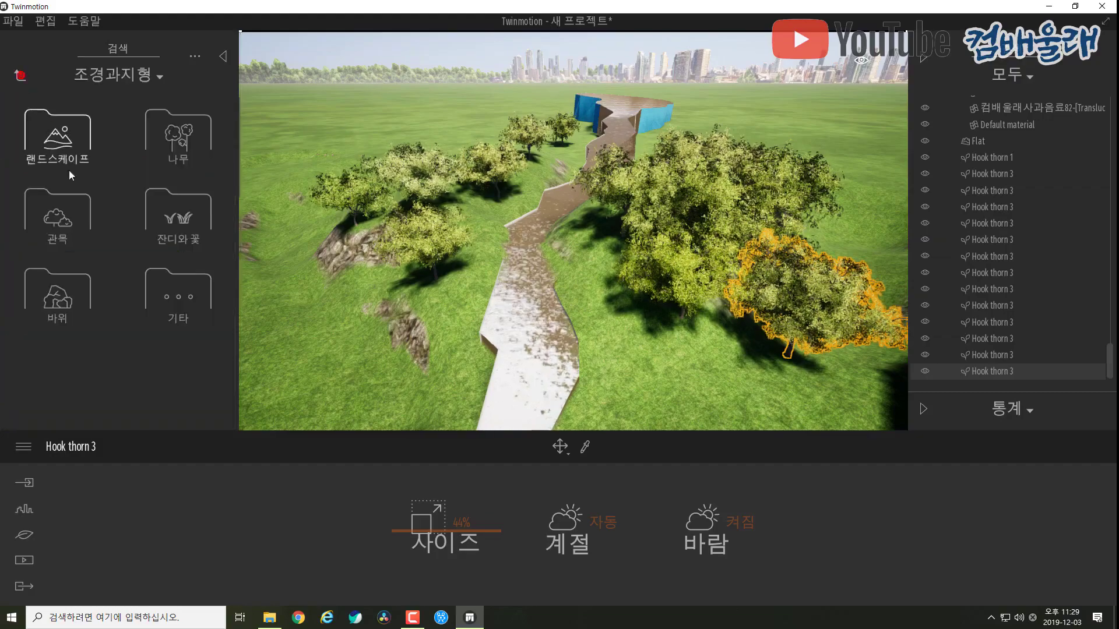
left_click(45, 212)
left_click(54, 150)
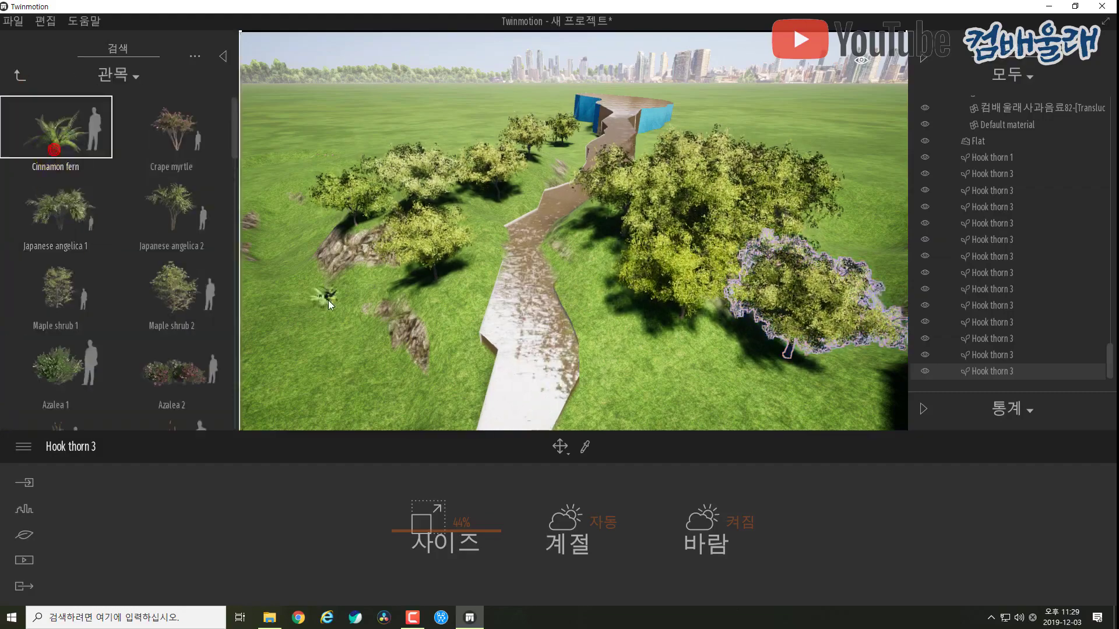
left_click(358, 302)
left_click(430, 299)
left_click(472, 312)
left_click(490, 358)
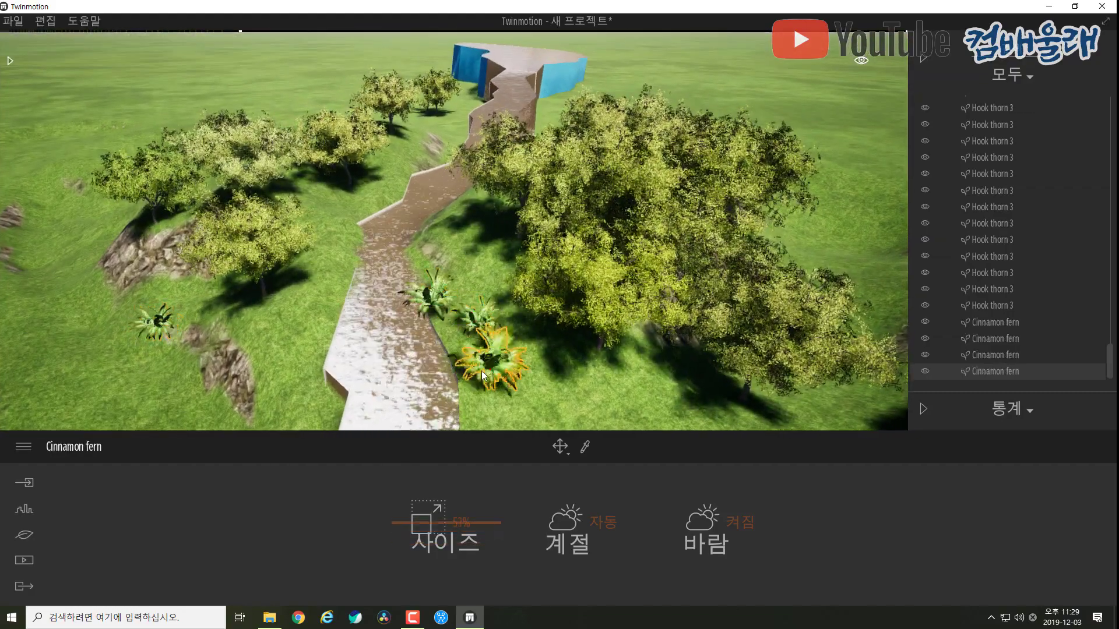
left_click(265, 335)
Step: Place Rock 1 boulders from the rock (바위) library around the trees and ferns on the left-bank slope
left_click(14, 61)
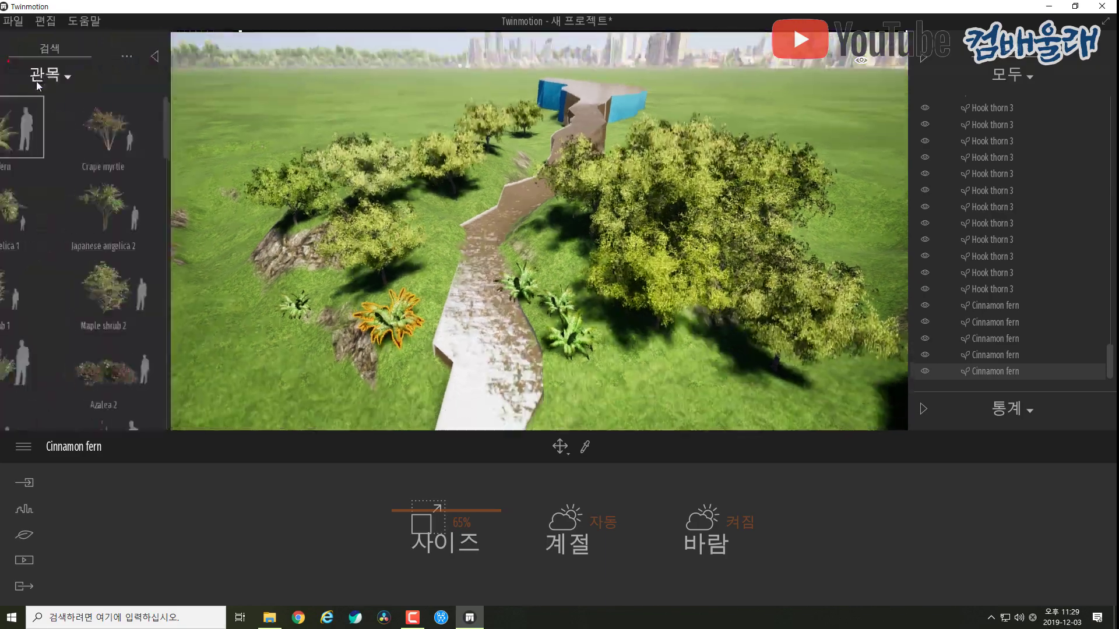
scroll(137, 225, "down", 3)
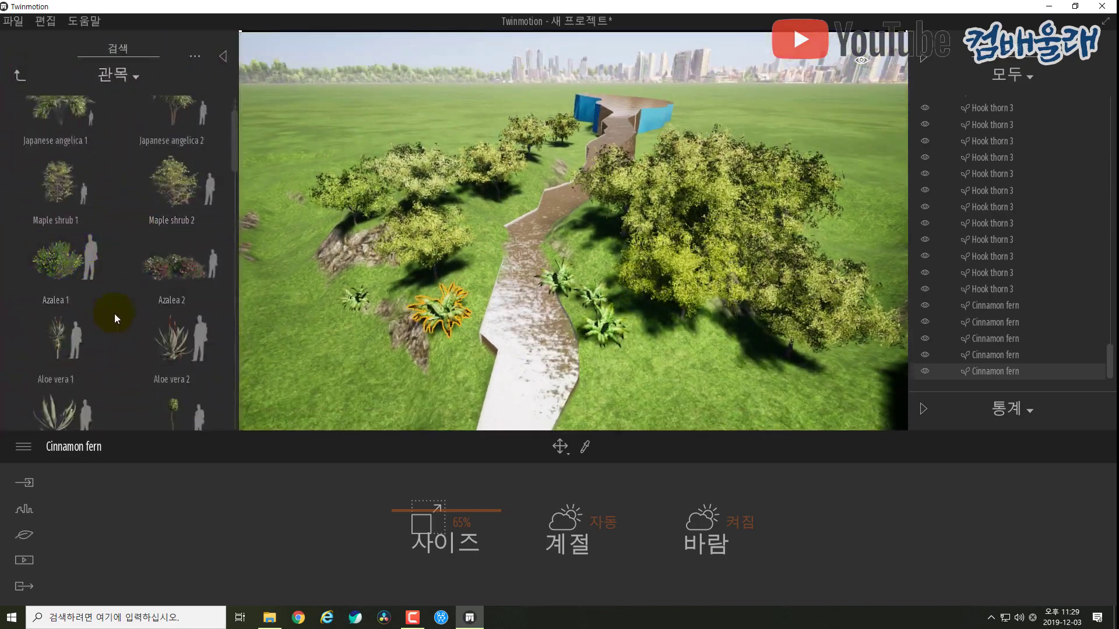
left_click(17, 73)
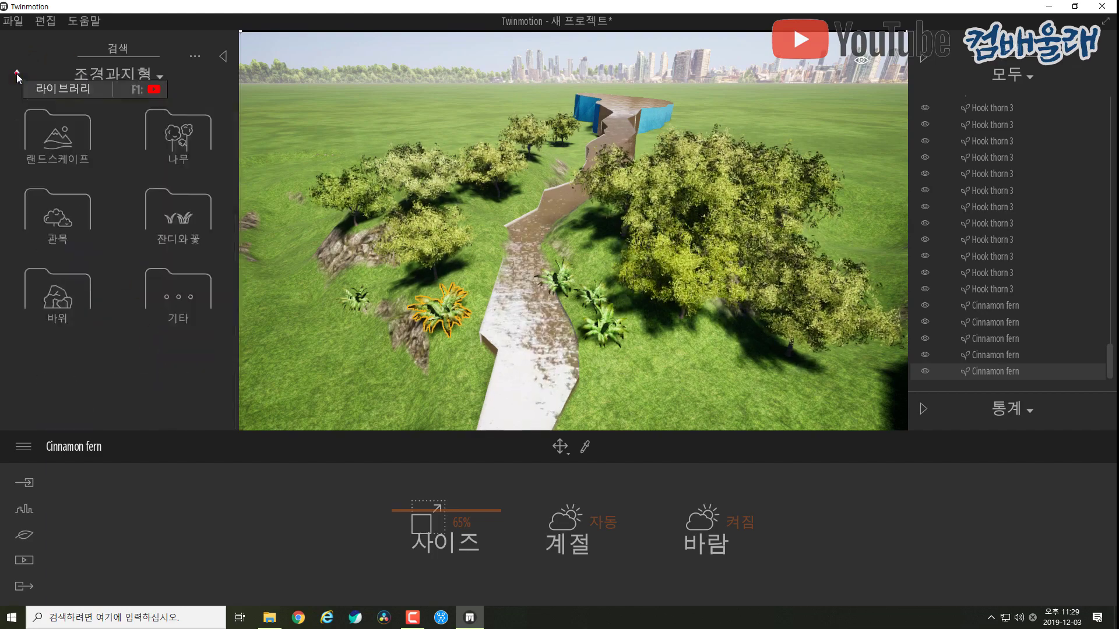
left_click(62, 302)
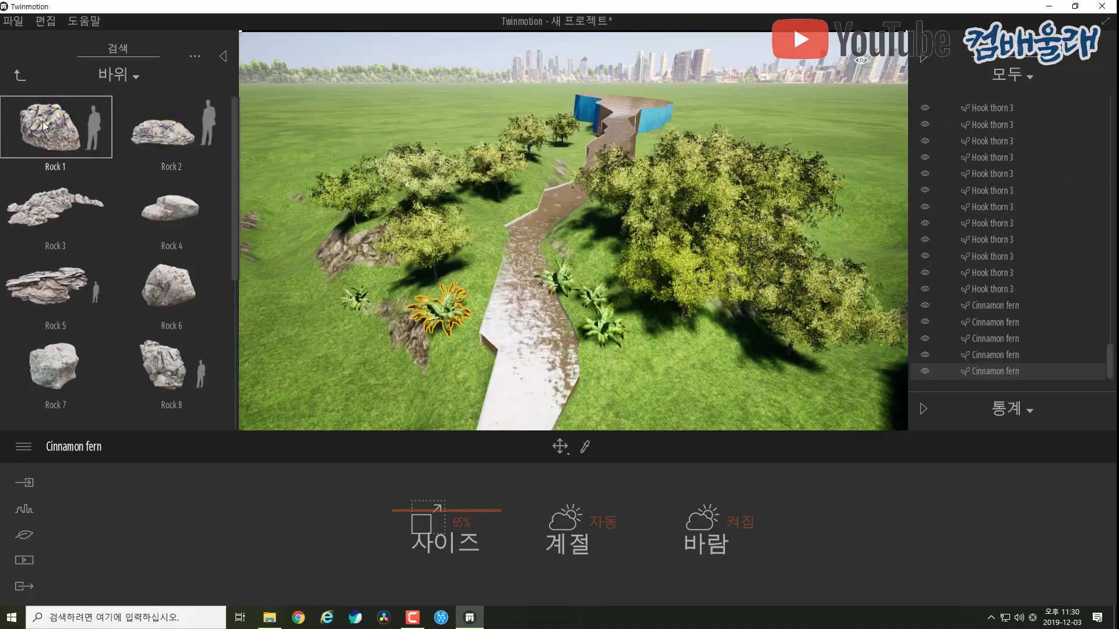
left_click_drag(43, 122, 155, 244)
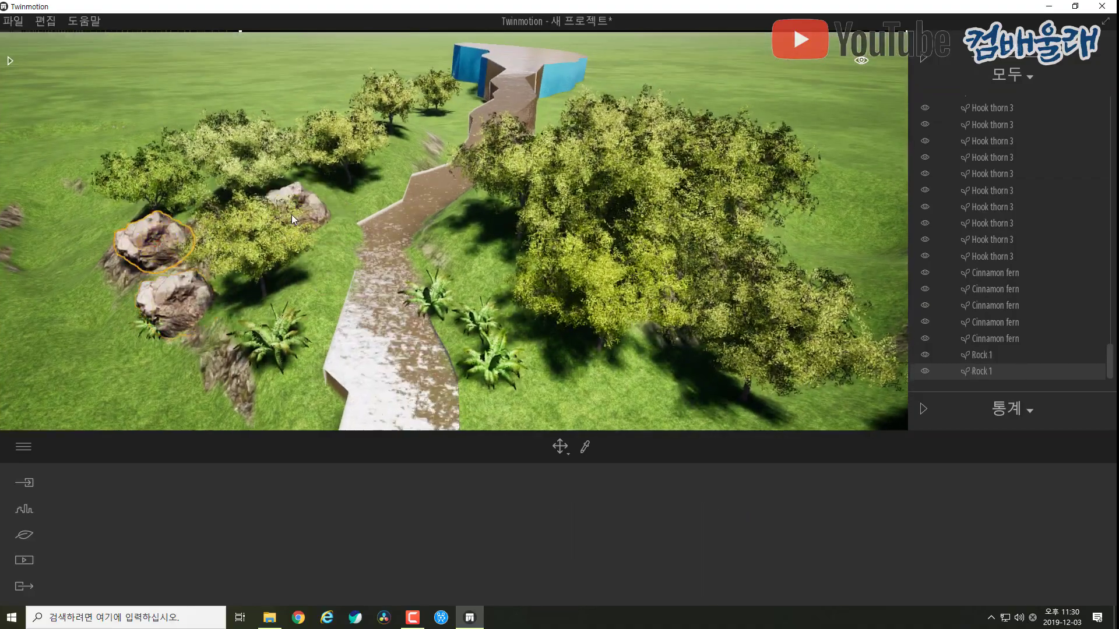
left_click(293, 212)
left_click(382, 159)
left_click(174, 374)
left_click(147, 335)
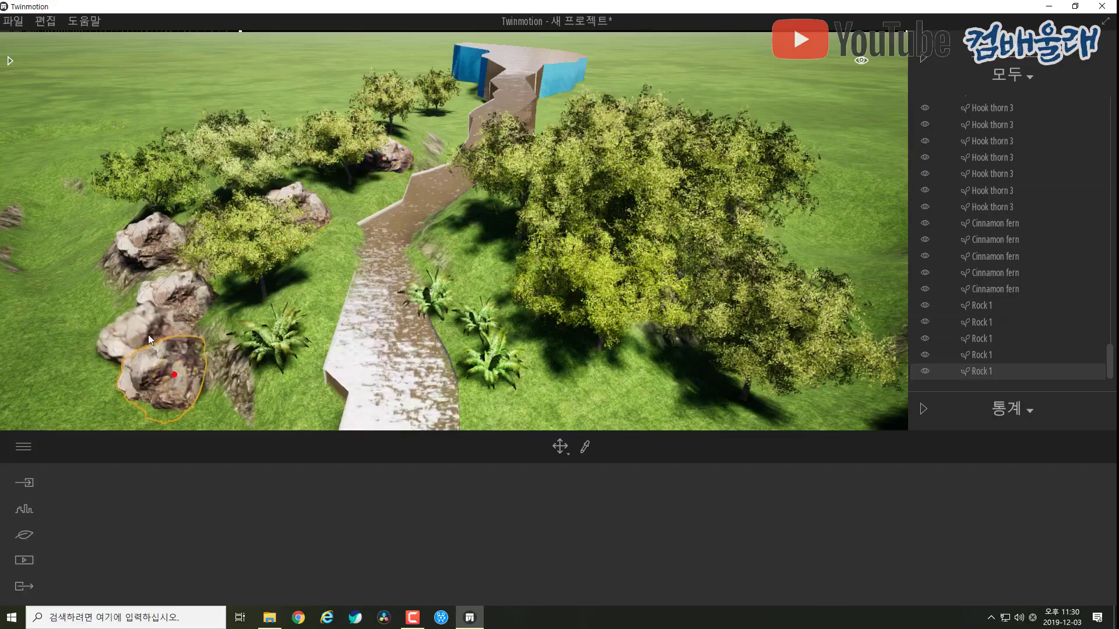
Step: Place another Rock 1 boulder in the left-bank rock cluster and scale it up uniformly into a very large boulder
left_click(124, 297)
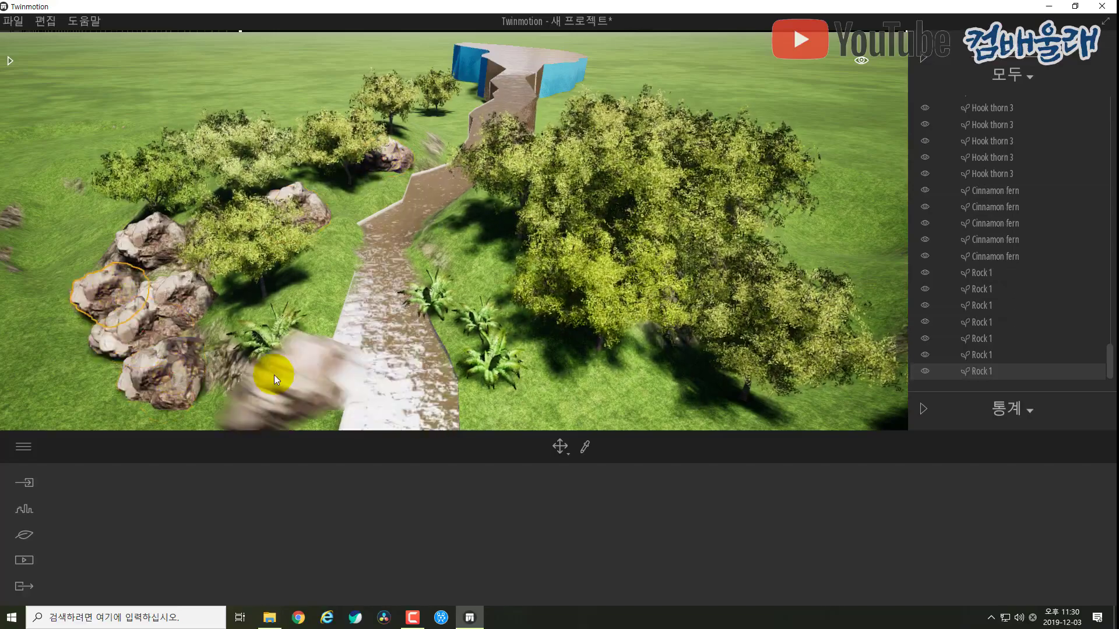
left_click(562, 450)
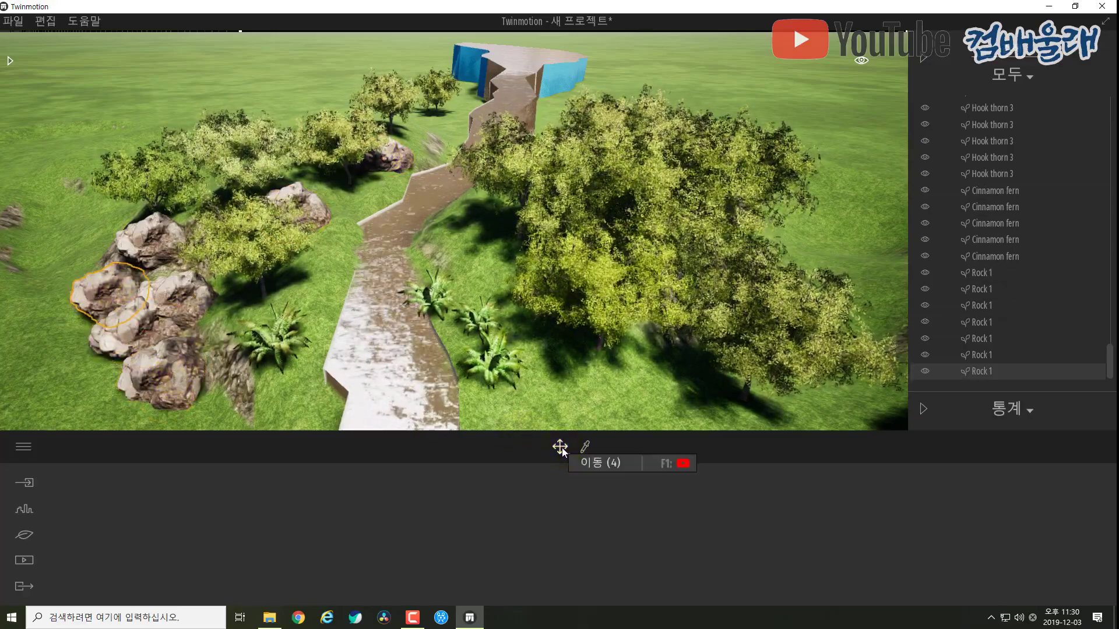
left_click(554, 360)
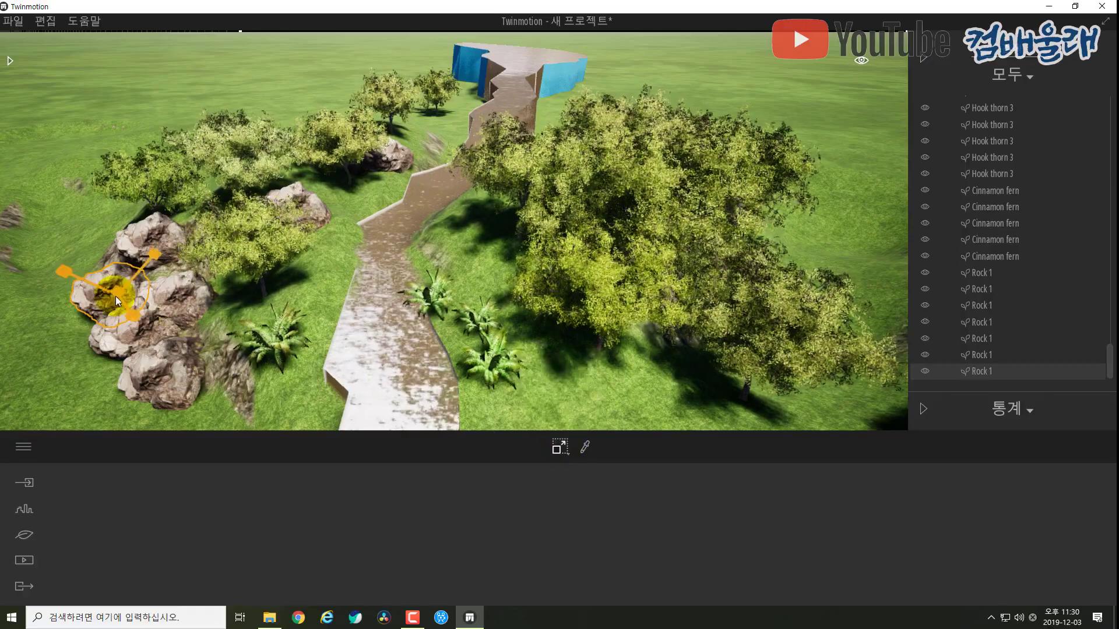
left_click_drag(63, 270, 76, 275)
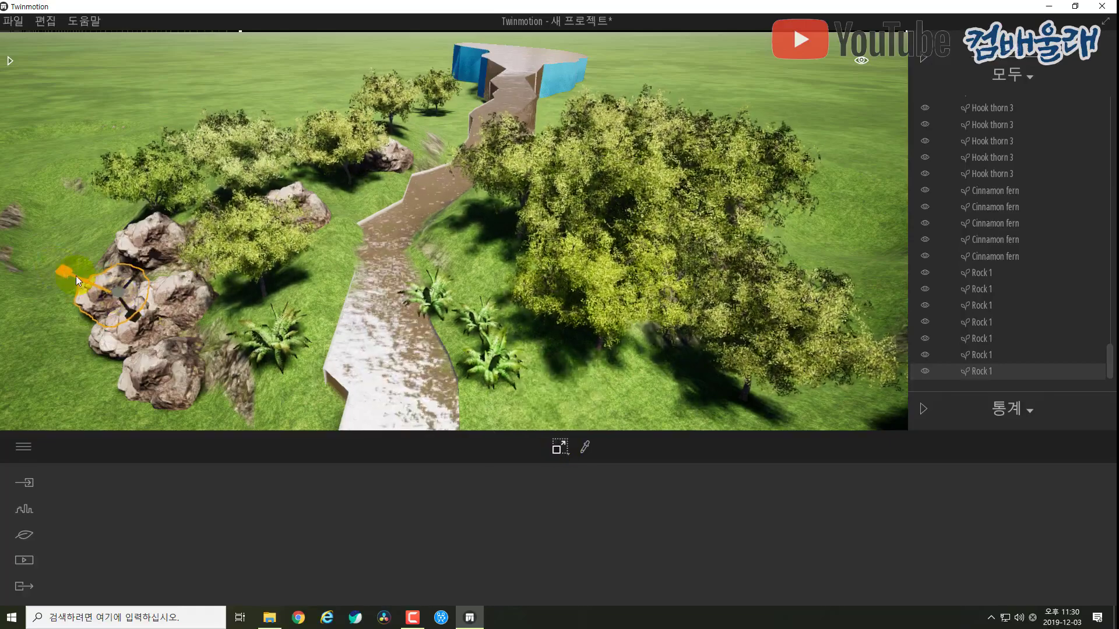
mouse_move(151, 256)
left_mouse_down()
mouse_move(144, 264)
mouse_move(152, 257)
left_mouse_up()
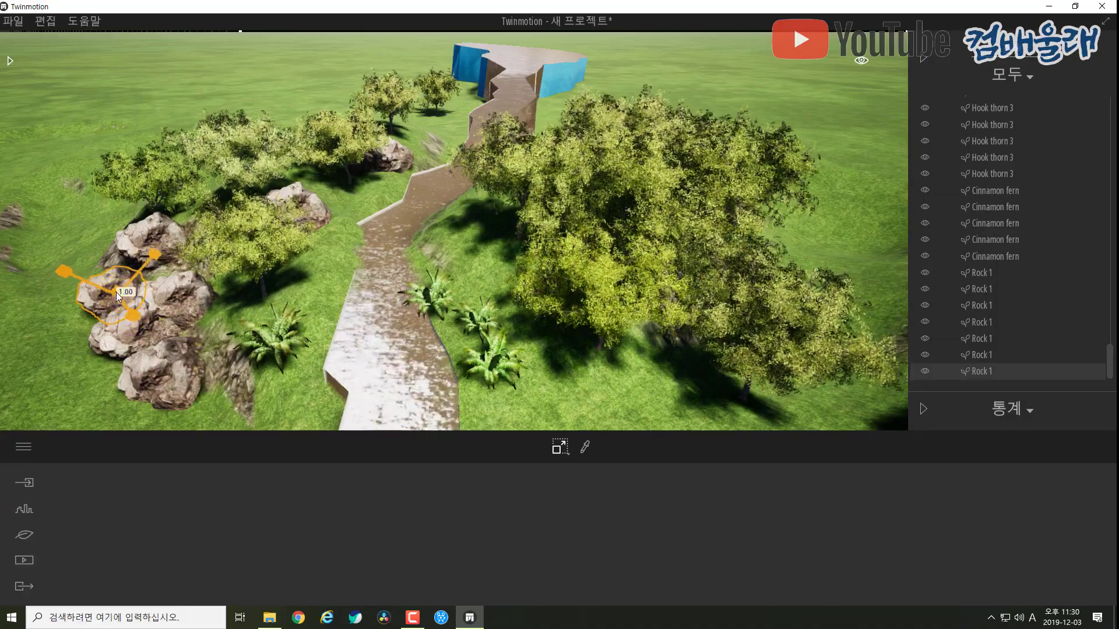
left_click_drag(117, 293, 76, 170)
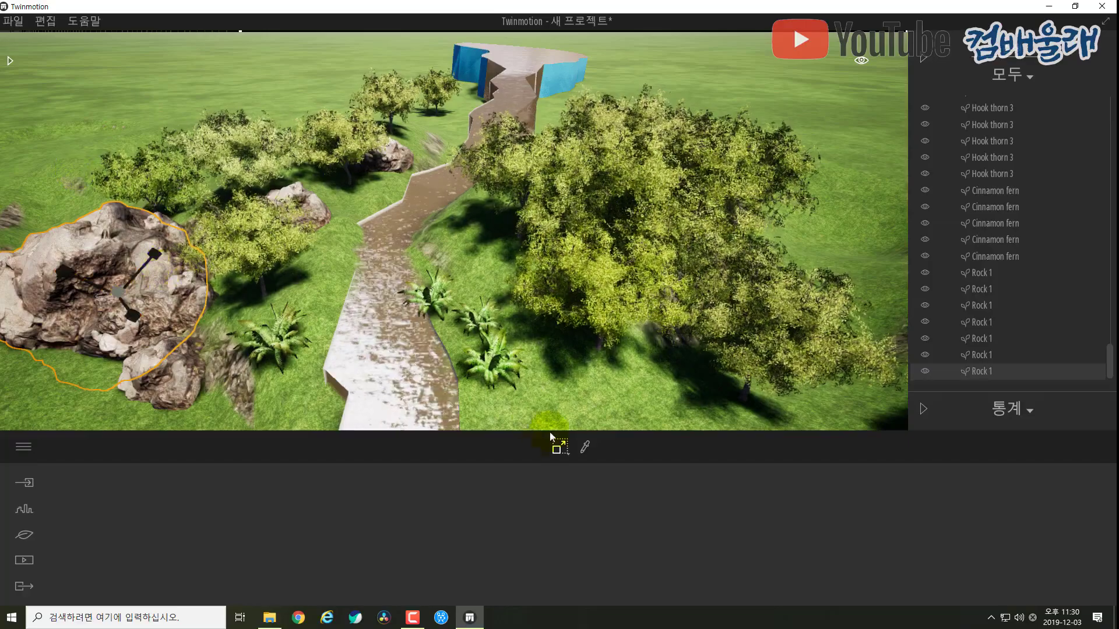
Step: Move the enlarged boulder farther back up the left-bank slope
left_click(560, 447)
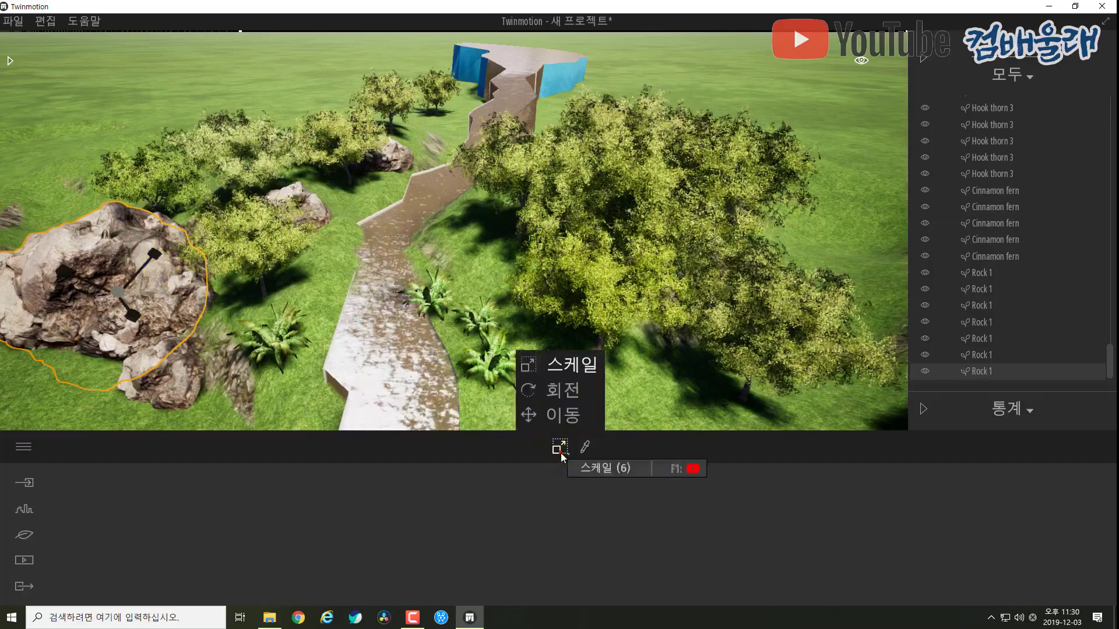
left_click(552, 416)
left_click_drag(117, 289, 125, 331)
left_click_drag(113, 290, 120, 249)
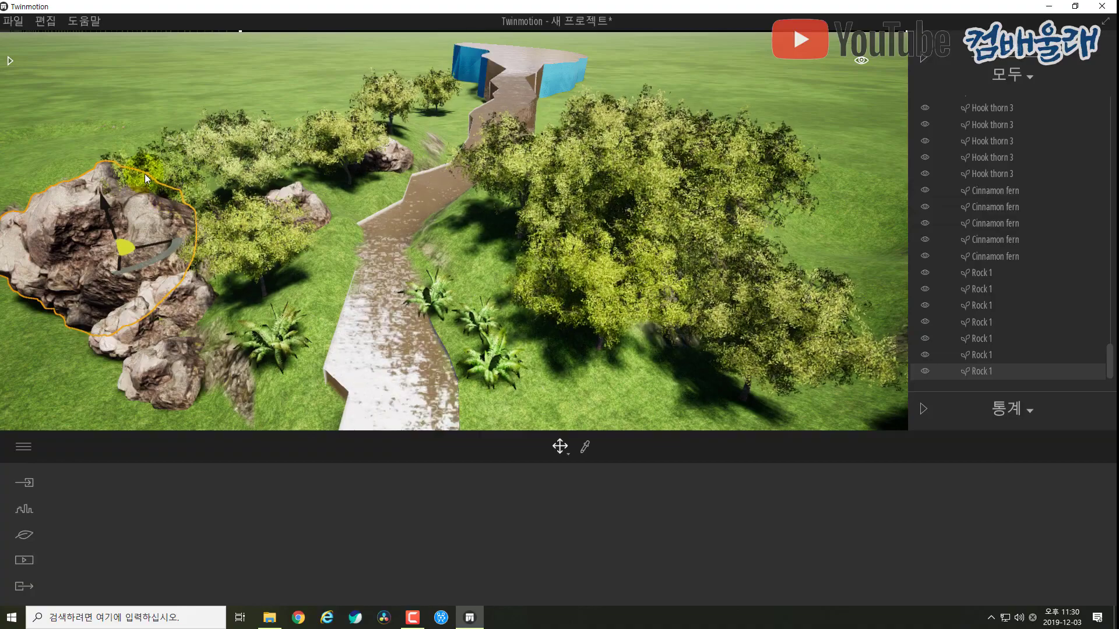
Step: Place Long grass 02 clumps from the grass and flower (잔디와 꽃) library beside the left-bank fern and at the river's near end
left_click(9, 60)
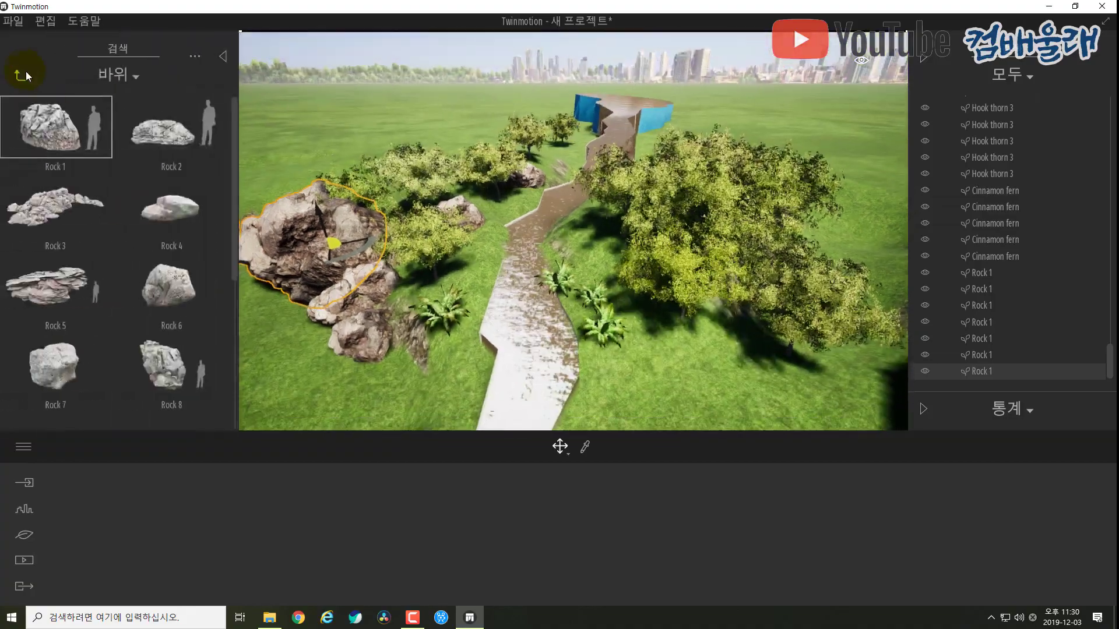
left_click(17, 76)
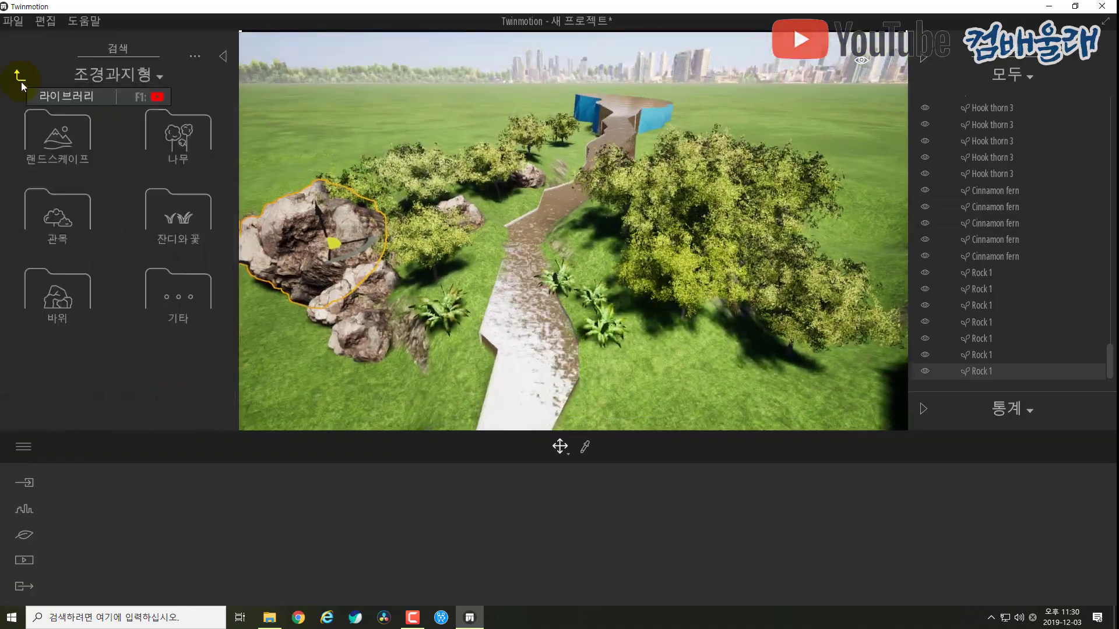
left_click(181, 226)
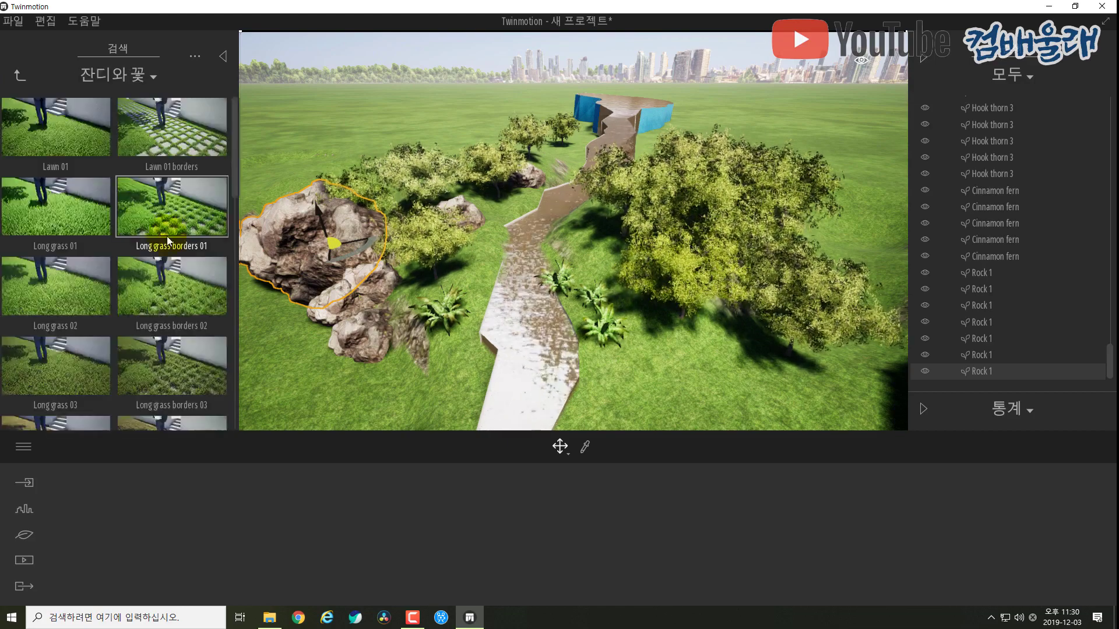
left_click_drag(53, 283, 403, 388)
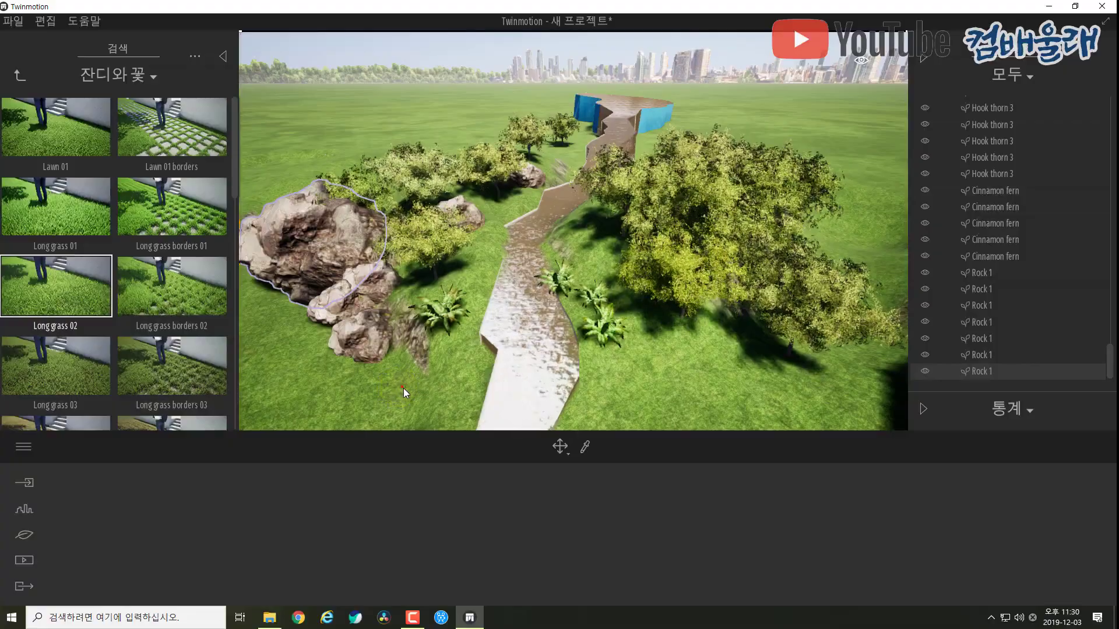
scroll(262, 342, "up", 4)
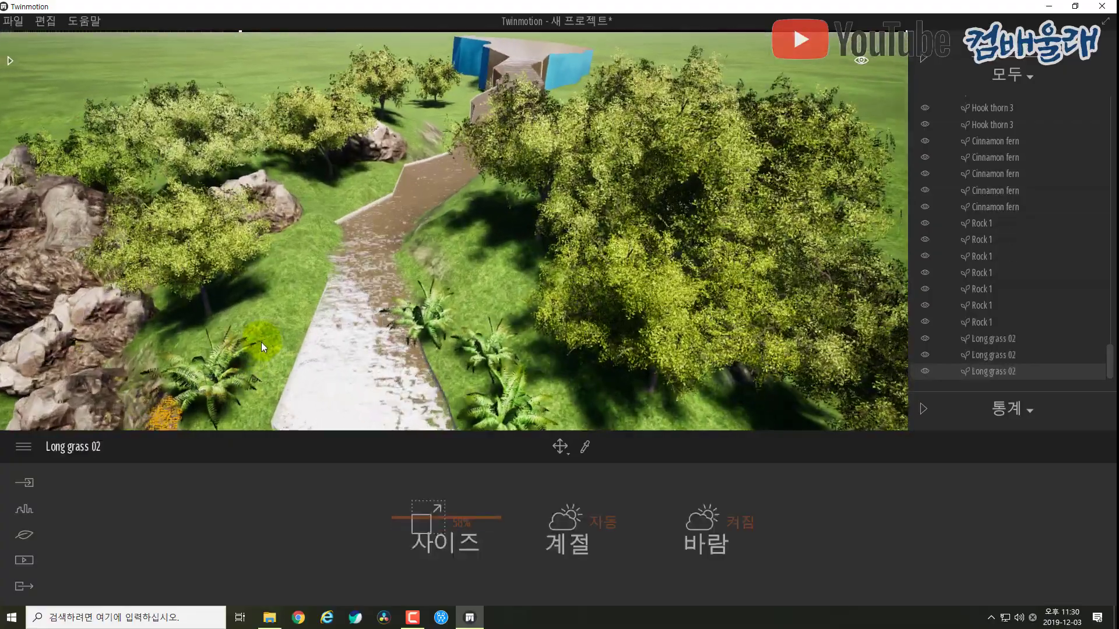
middle_click_drag(261, 342, 201, 260)
scroll(205, 259, "down", 3)
mouse_move(205, 259)
left_mouse_down()
mouse_move(373, 248)
mouse_move(599, 174)
mouse_move(475, 226)
left_mouse_up()
scroll(599, 174, "down", 3)
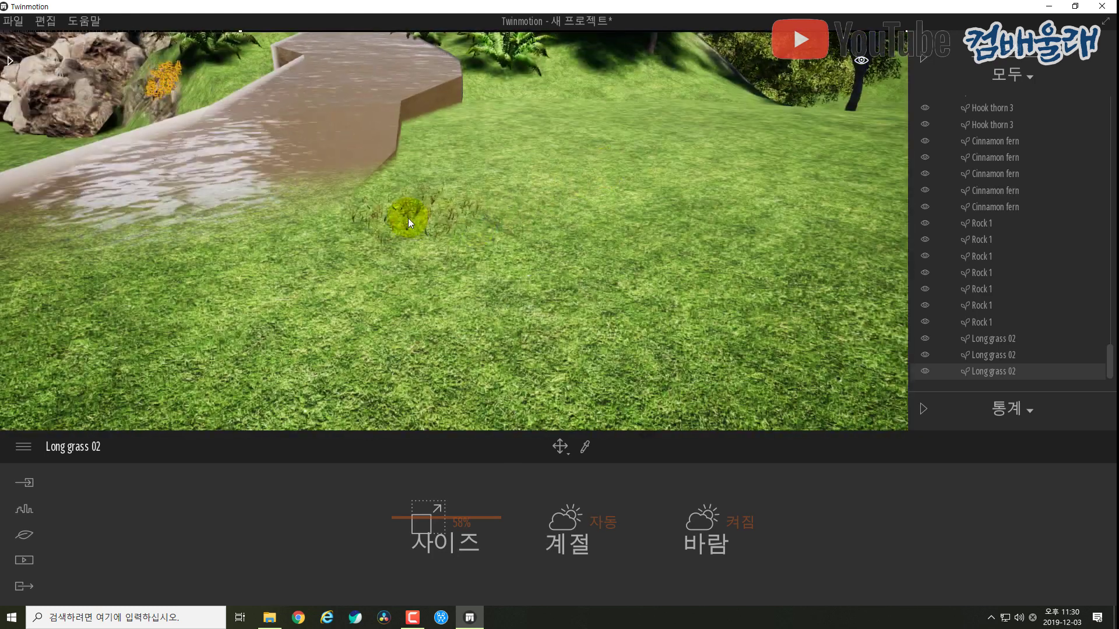
mouse_move(408, 218)
left_mouse_down()
mouse_move(386, 234)
mouse_move(429, 268)
mouse_move(480, 236)
mouse_move(519, 175)
left_mouse_up()
Step: Open the landscape (조경) vegetation painter under the nature settings (자연요소) and select Long grass 01 for painting
left_click(9, 60)
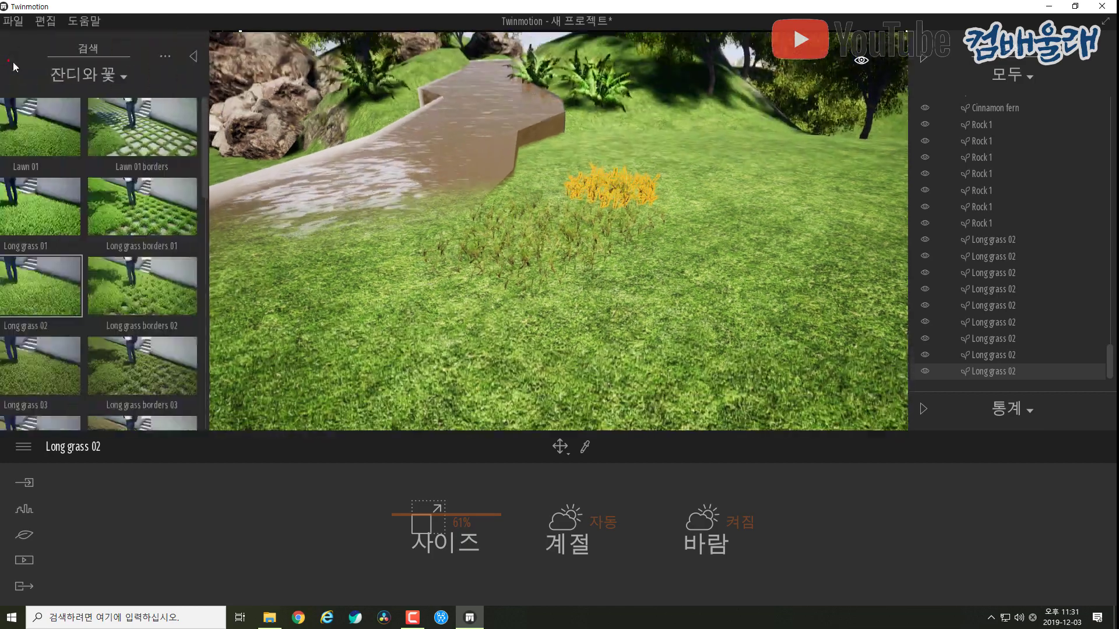
left_click(25, 536)
left_click(25, 536)
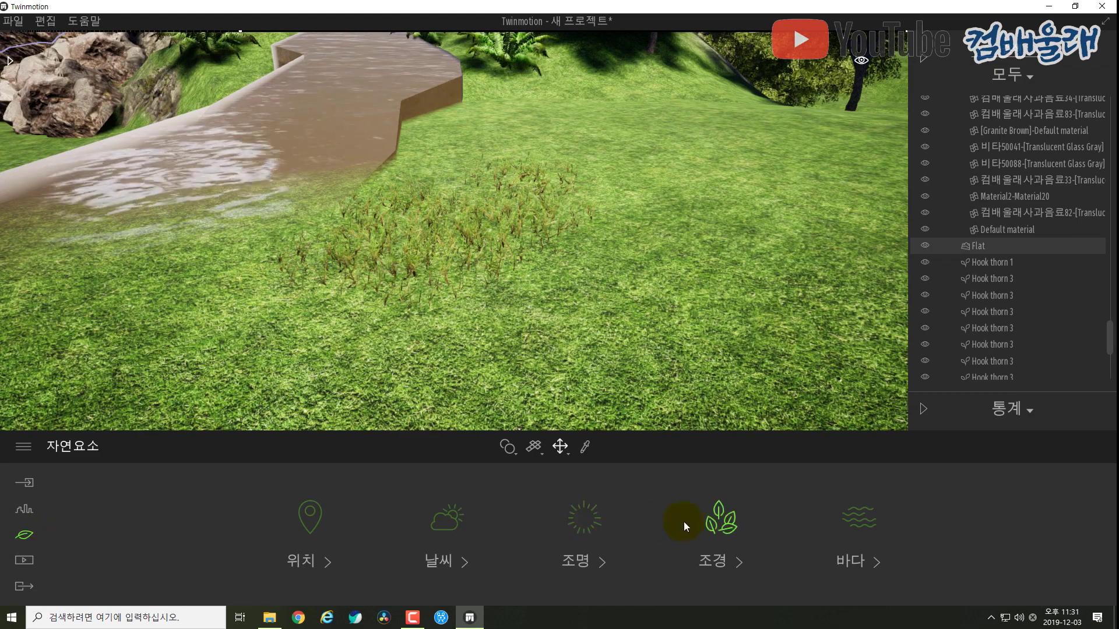
left_click(728, 526)
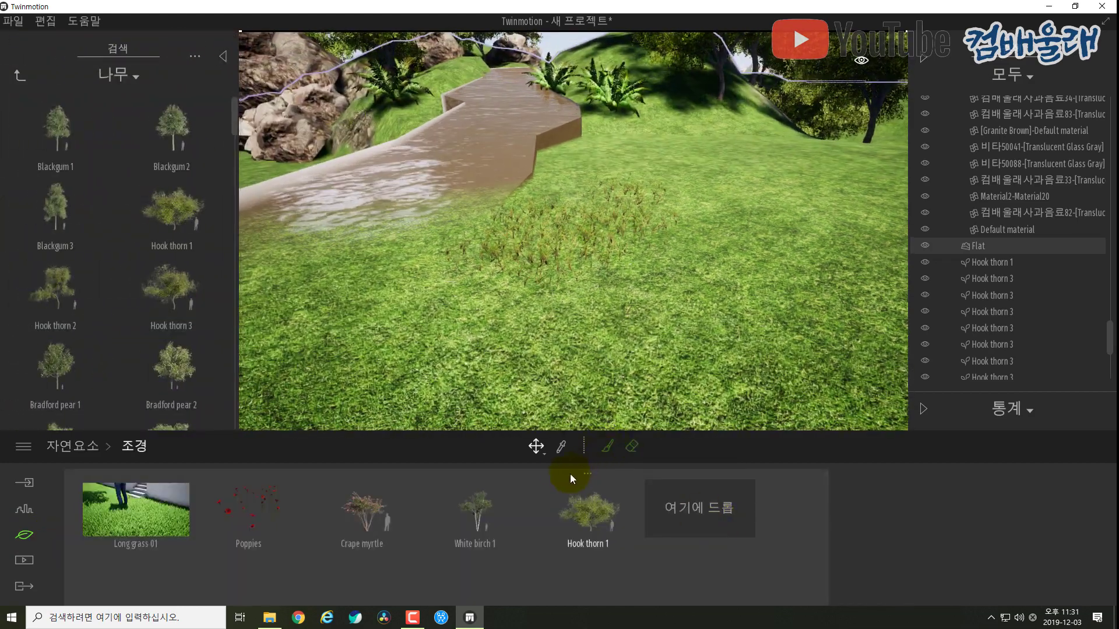
left_click(131, 515)
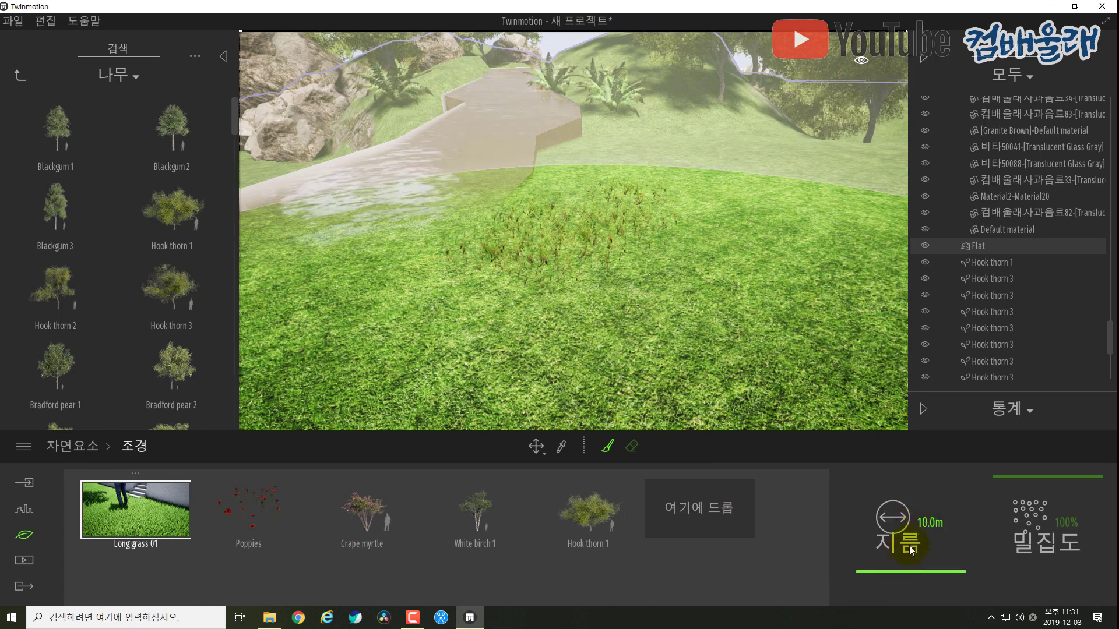
Step: Set the brush diameter (지름) to 1.0 m and paint Long grass 01 over the lawn at the river's near end
left_click(931, 523)
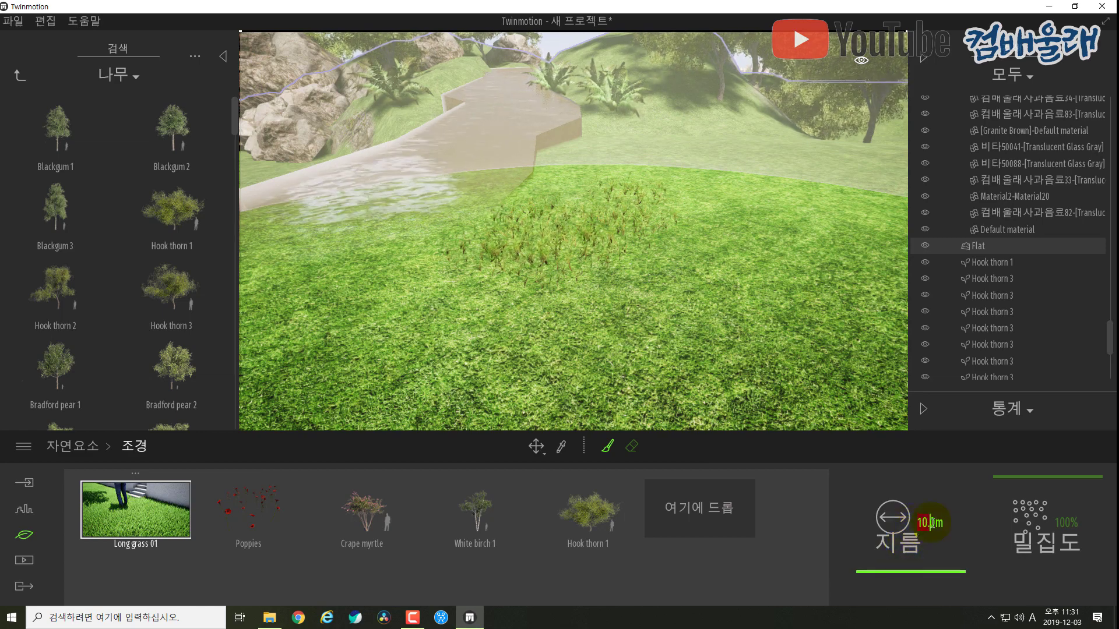
left_click_drag(943, 523, 919, 519)
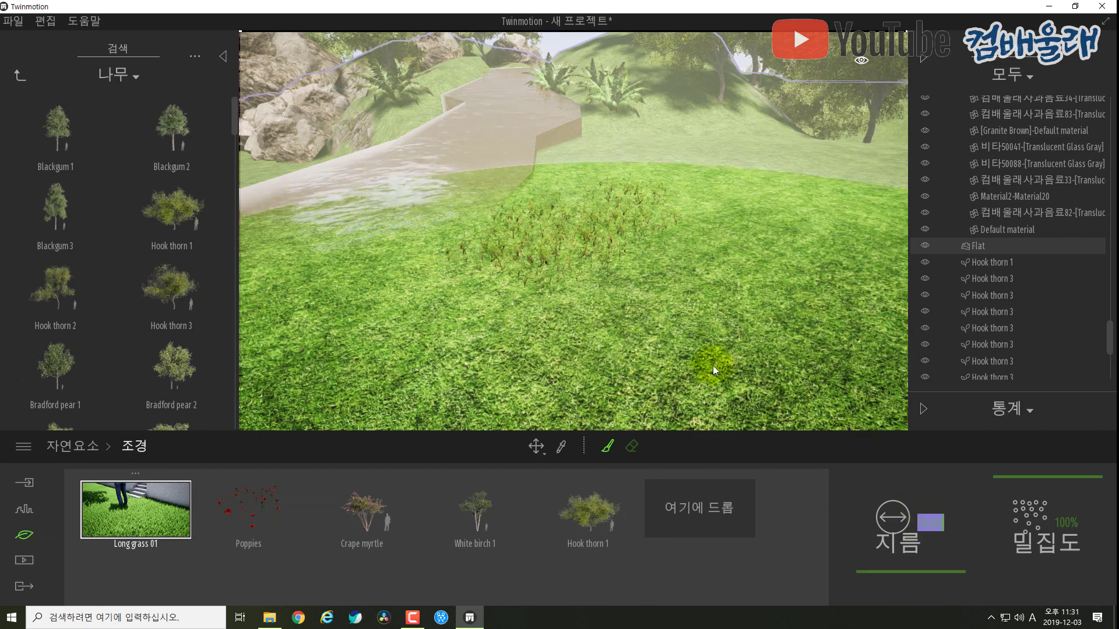
left_click(930, 523)
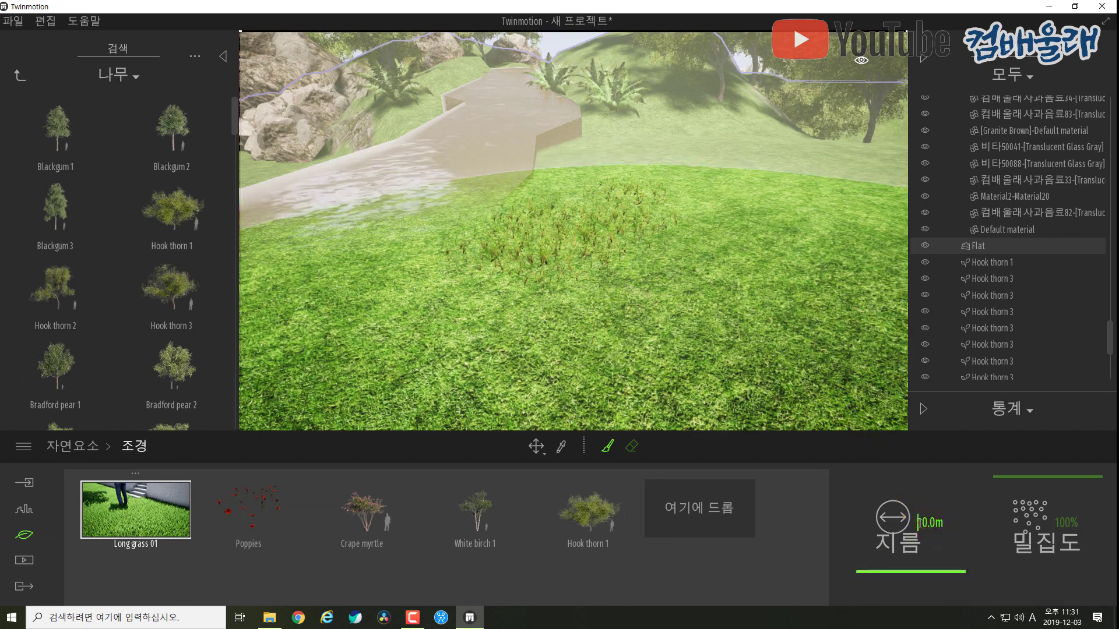
left_click_drag(919, 523, 957, 525)
type("1")
key("Return")
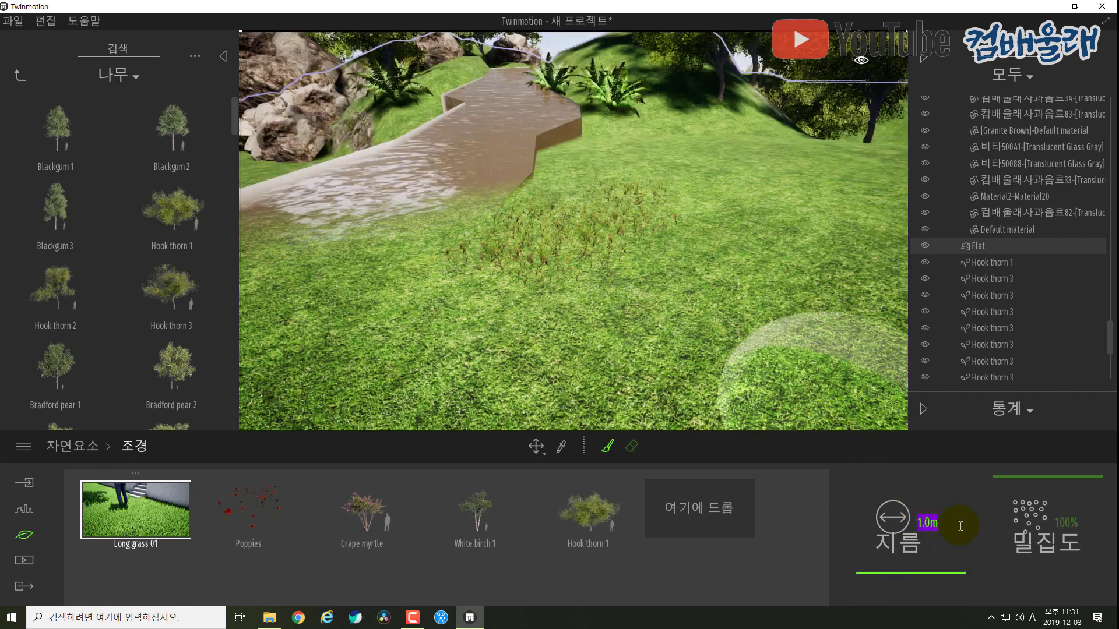
mouse_move(658, 274)
left_mouse_down()
mouse_move(655, 260)
mouse_move(463, 284)
mouse_move(673, 212)
mouse_move(526, 344)
mouse_move(698, 304)
left_mouse_up()
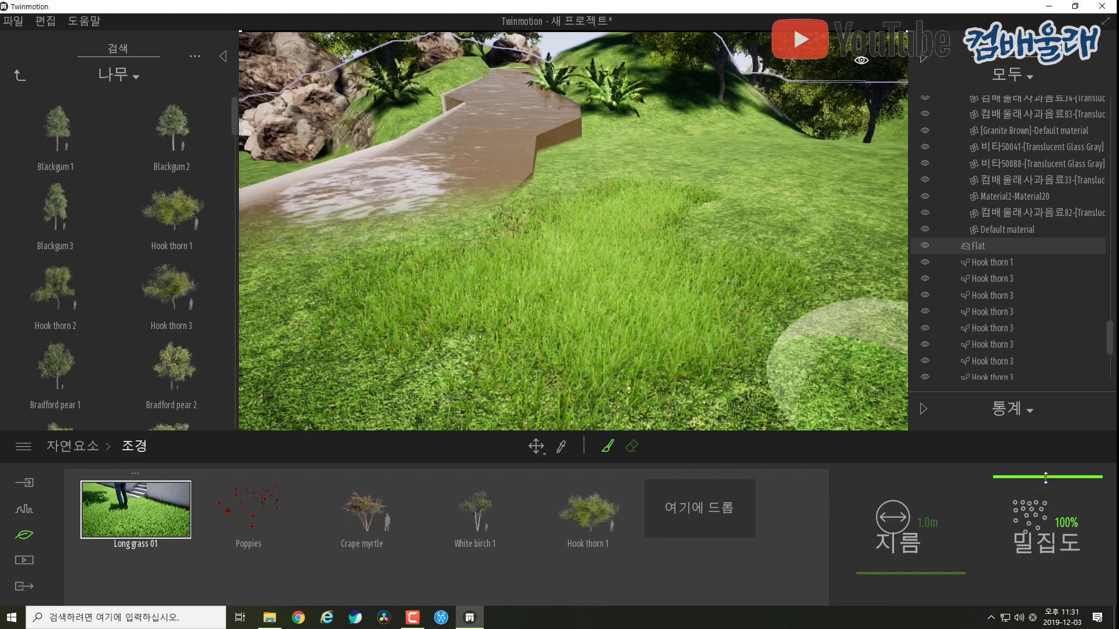
Step: Lower the brush density (밀집도) to 22% and paint a sparser Long grass 01 area in front of the first patch
left_click_drag(1045, 477, 1046, 553)
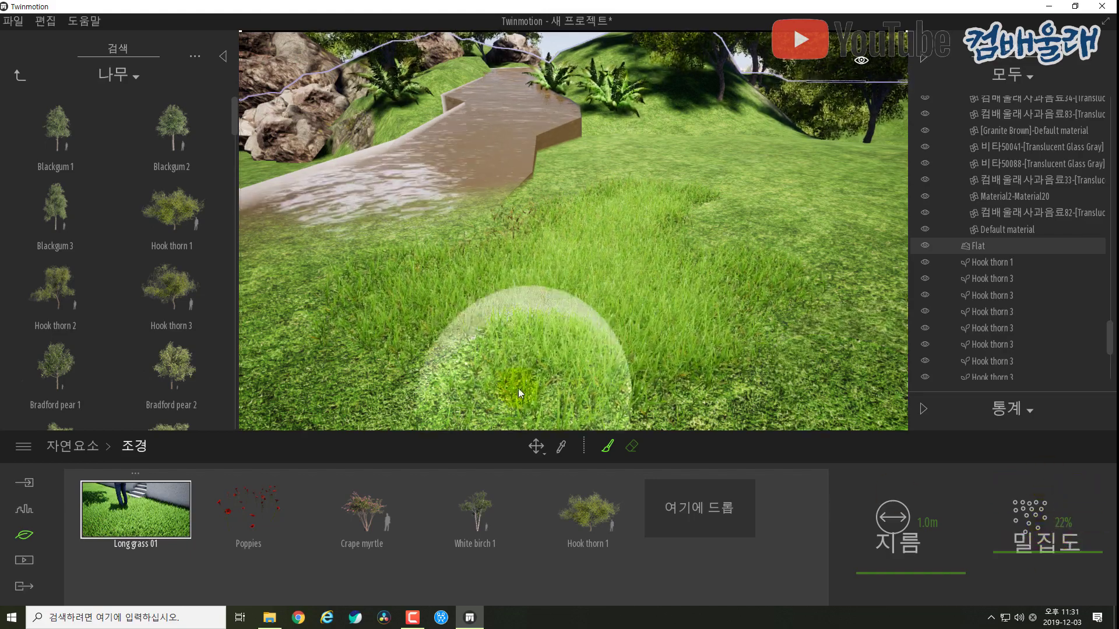
right_click_drag(642, 293, 629, 286)
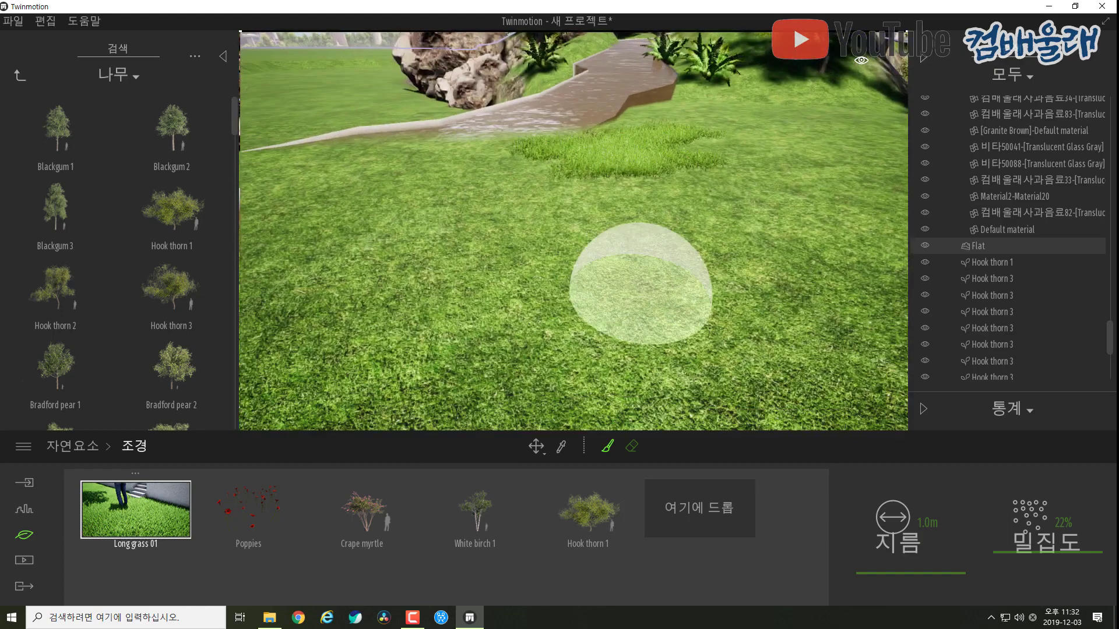
mouse_move(550, 259)
left_mouse_down()
mouse_move(490, 285)
mouse_move(708, 307)
mouse_move(795, 250)
mouse_move(466, 209)
mouse_move(421, 287)
mouse_move(274, 192)
left_mouse_up()
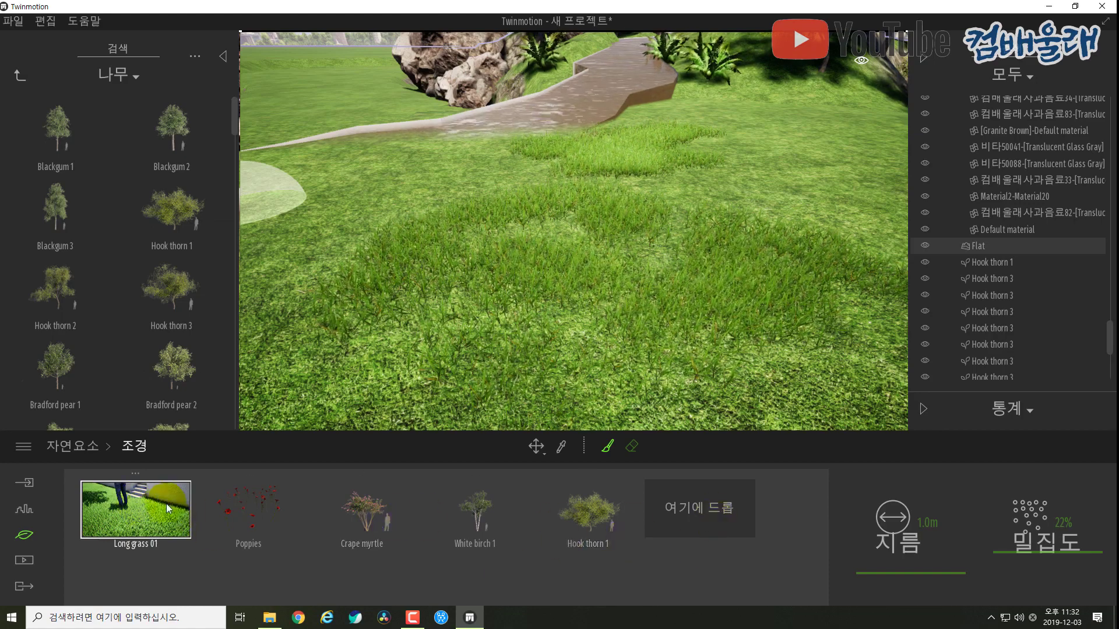
Step: Add Hook thorn 1 to the painted species, set the brush diameter to 7.0 m and paint at the near grass patch
left_click(590, 515)
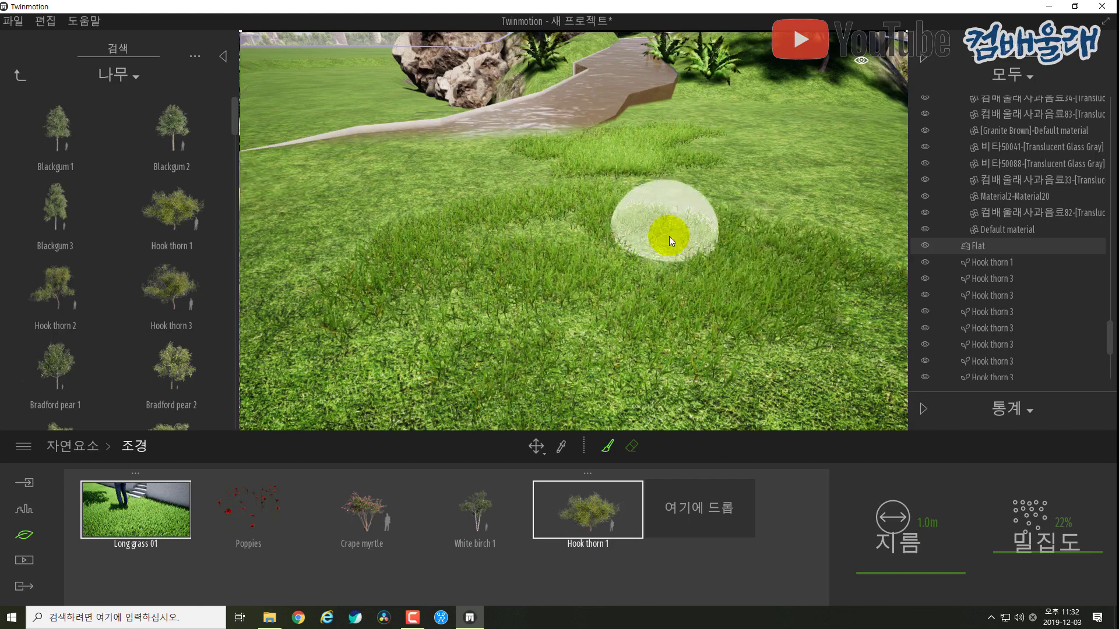
left_click_drag(911, 575, 910, 574)
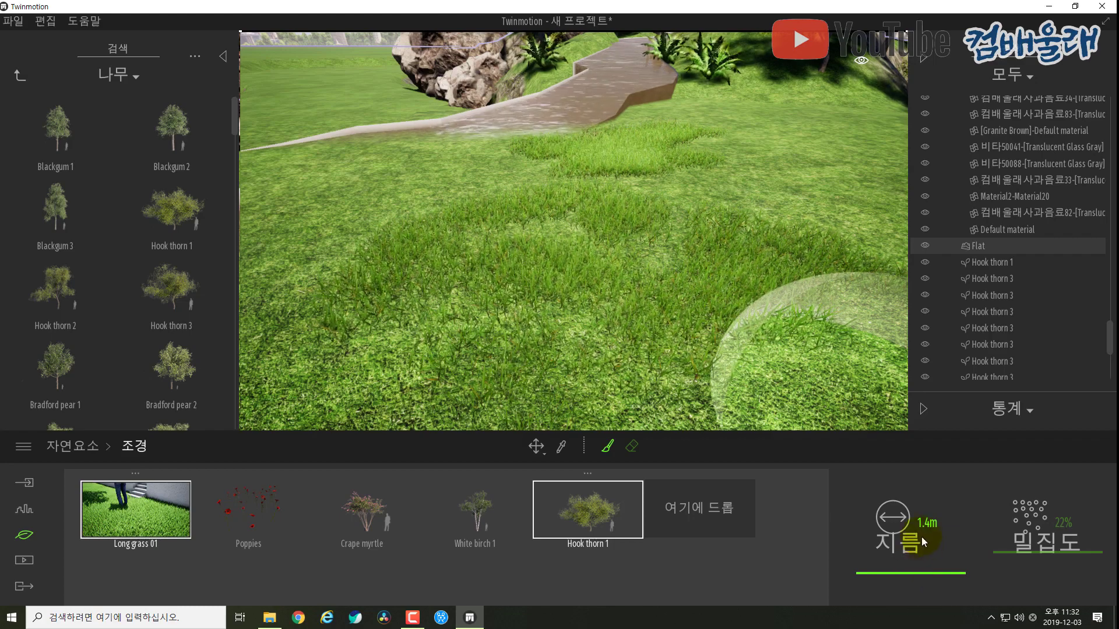
left_click(930, 525)
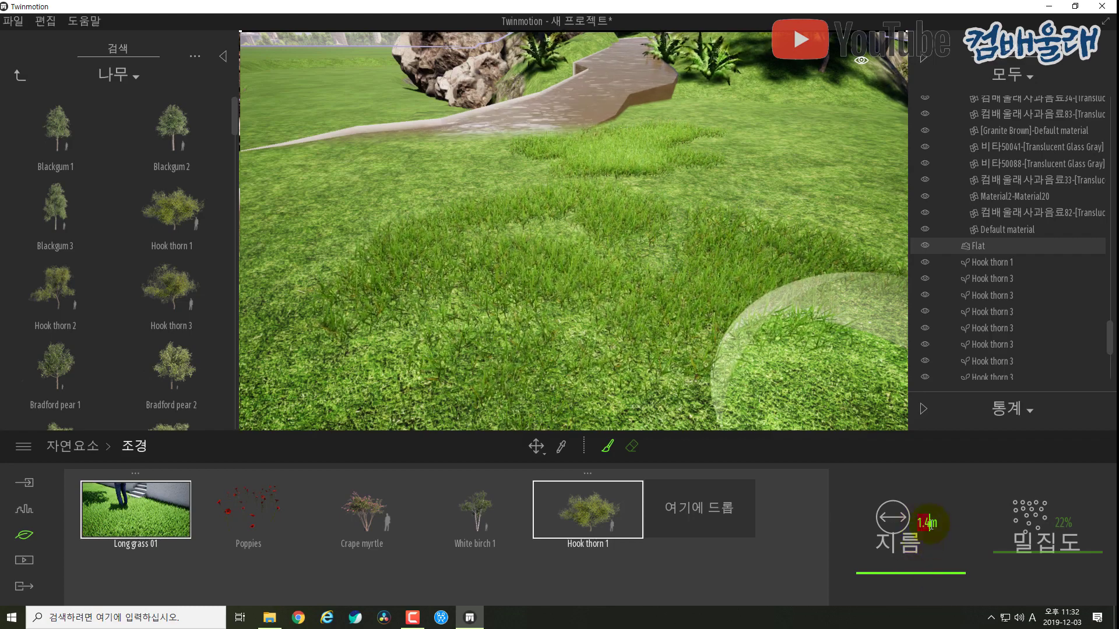
type("7")
key("Return")
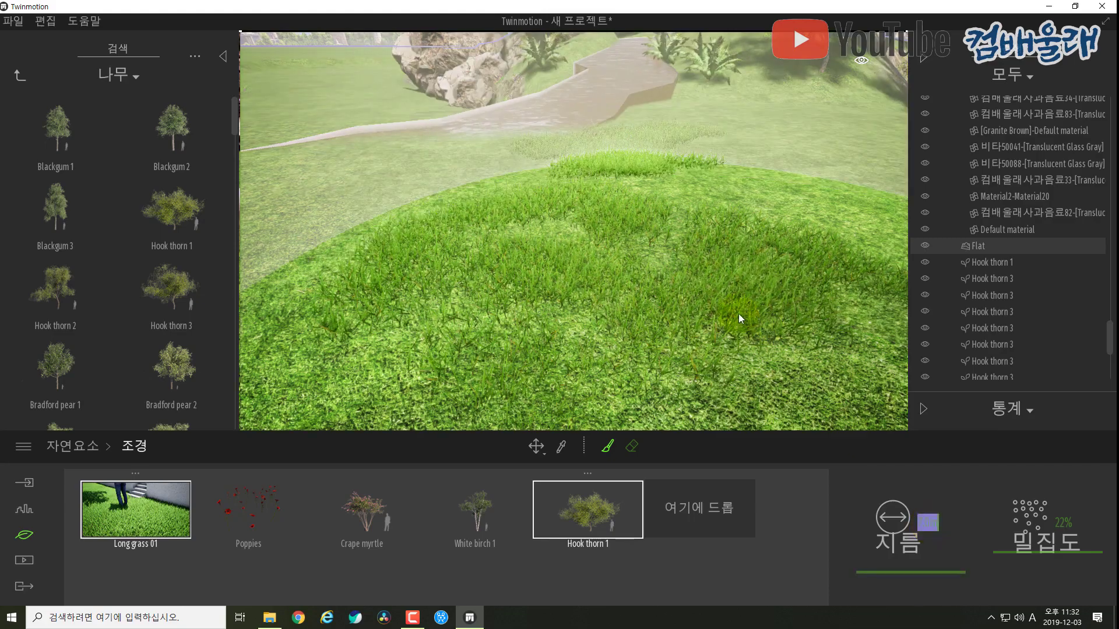
left_click(635, 201)
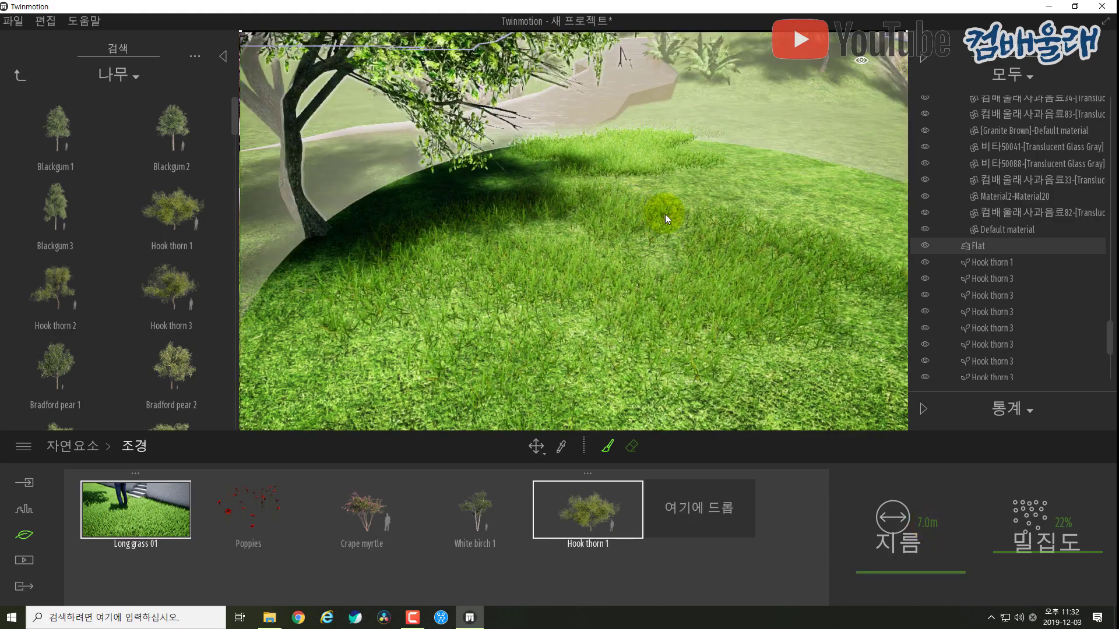
Step: Paint more Hook thorn 1 trees with Long grass 01 across the lawn behind and beside the two picnic tables
scroll(689, 228, "down", 1)
scroll(742, 257, "down", 2)
right_click_drag(742, 256, 701, 206)
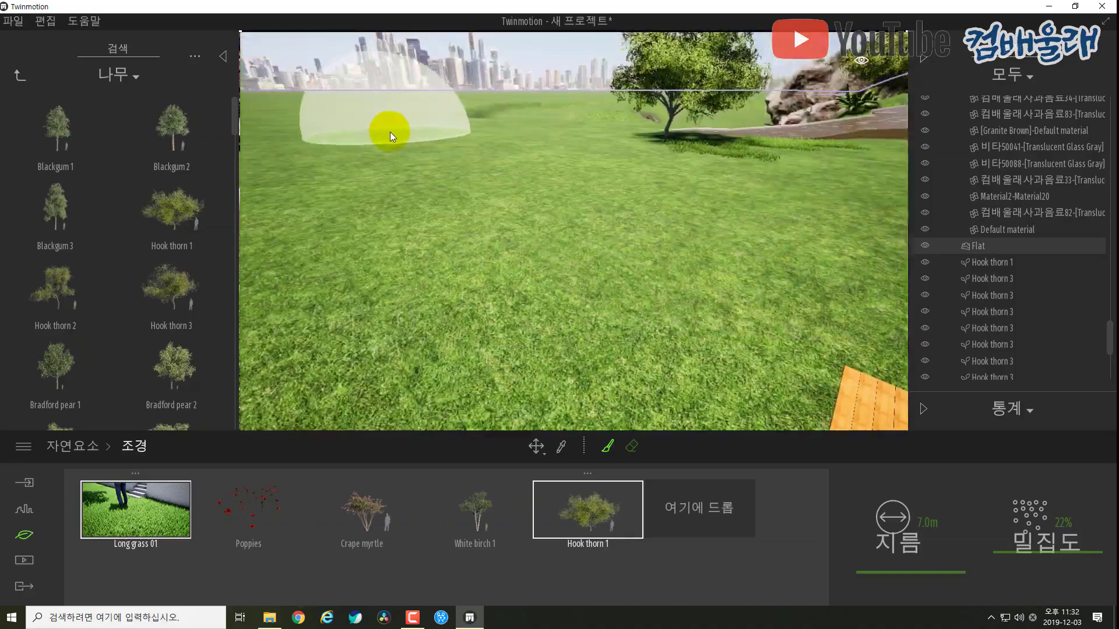
left_click(384, 139)
scroll(425, 163, "up", 3)
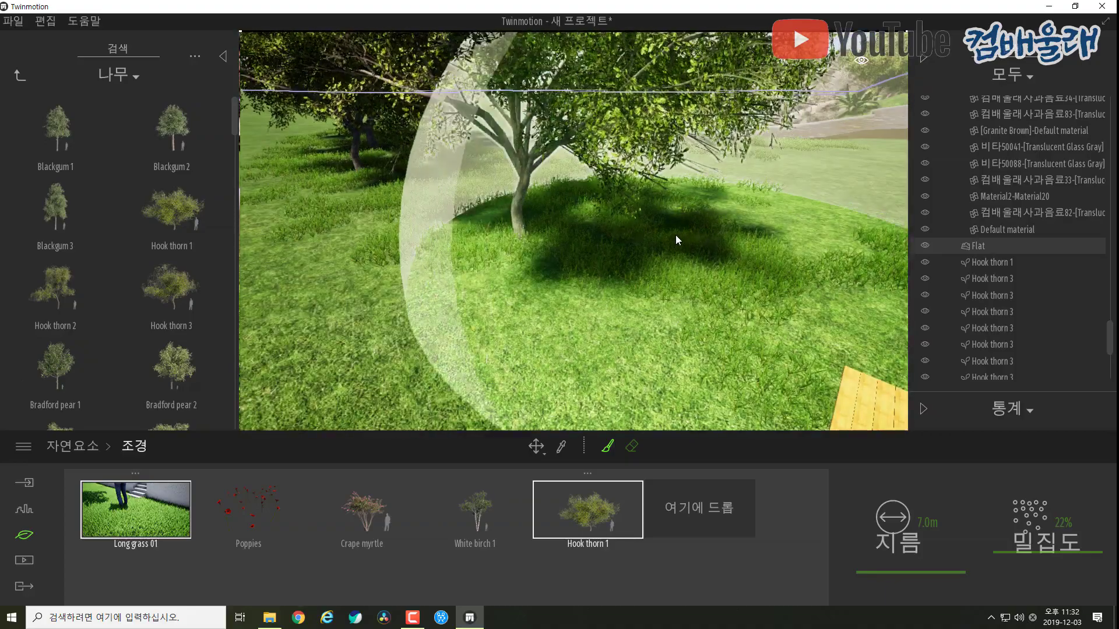
scroll(676, 236, "down", 4)
left_click(407, 246)
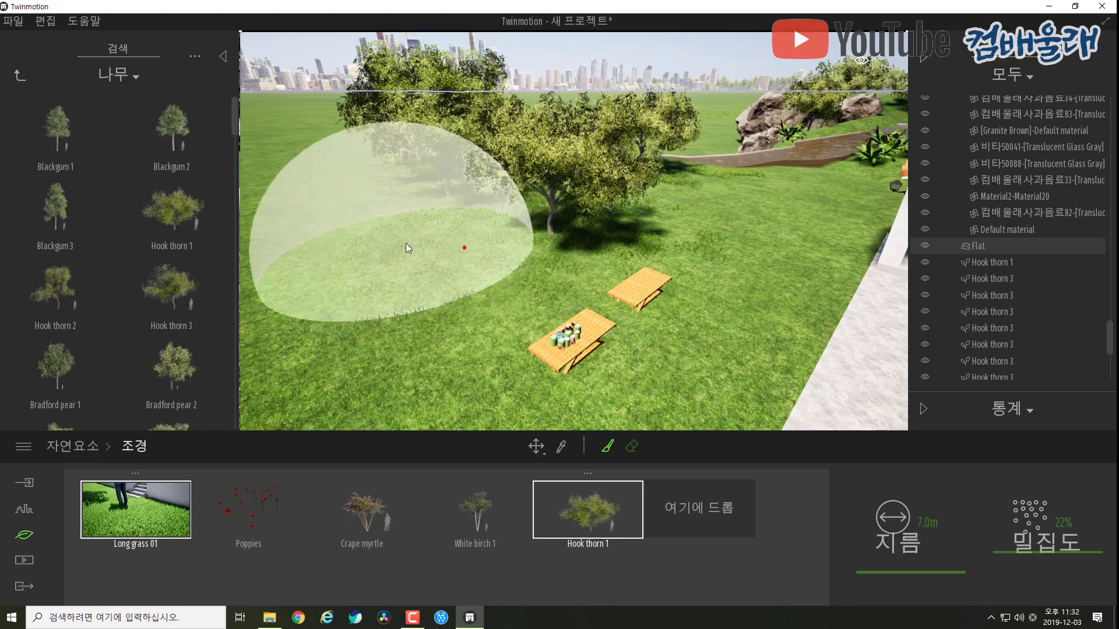
left_click(733, 202)
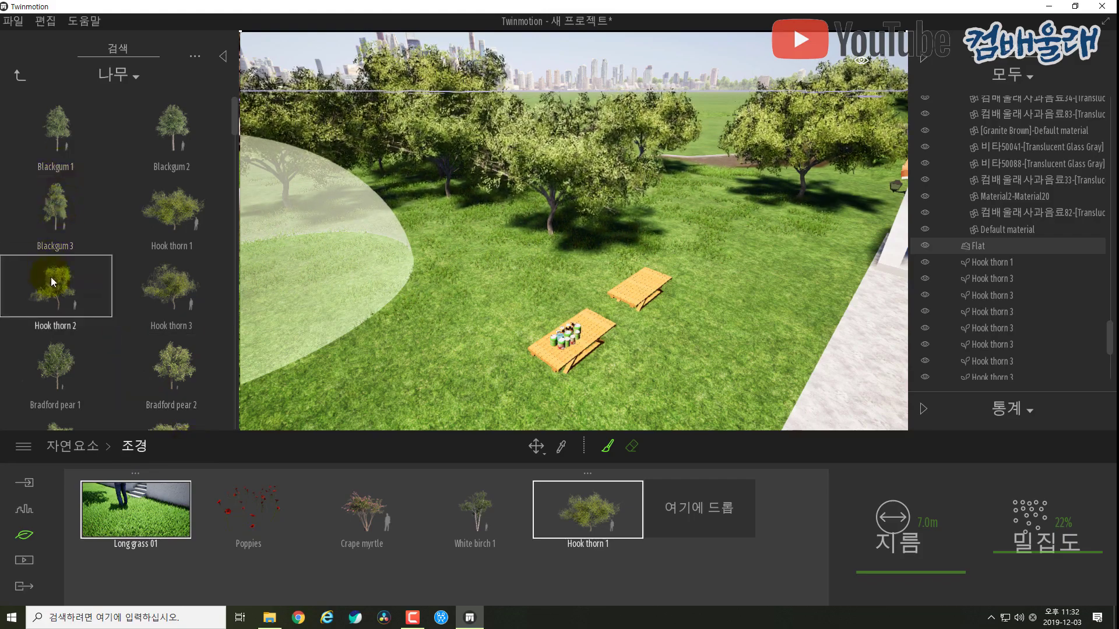
Step: Add Hook thorn 2 from the trees (나무) and Rock 1 from the rocks (바위) to the landscaping brush palette
scroll(89, 305, "down", 3)
left_click_drag(178, 392, 719, 512)
scroll(718, 512, "down", 1)
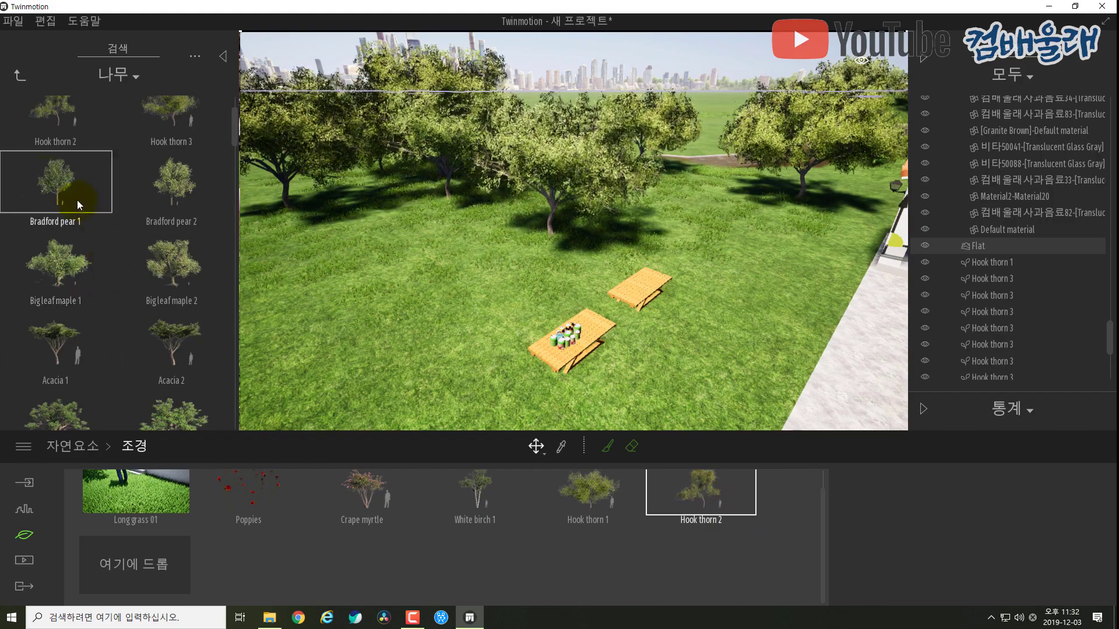
left_click(19, 75)
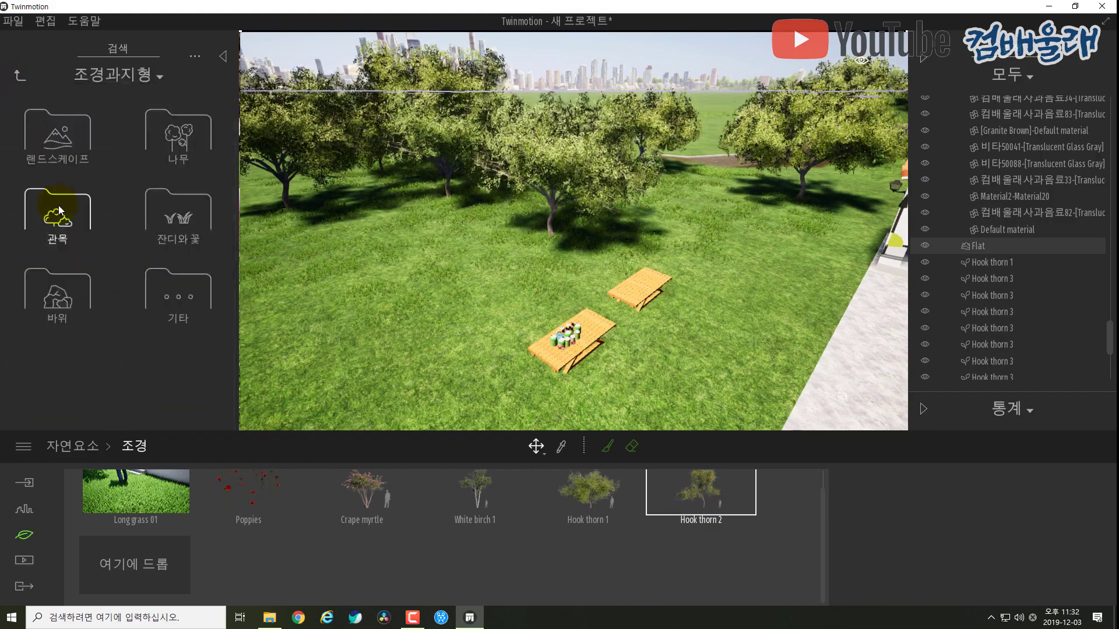
left_click(56, 295)
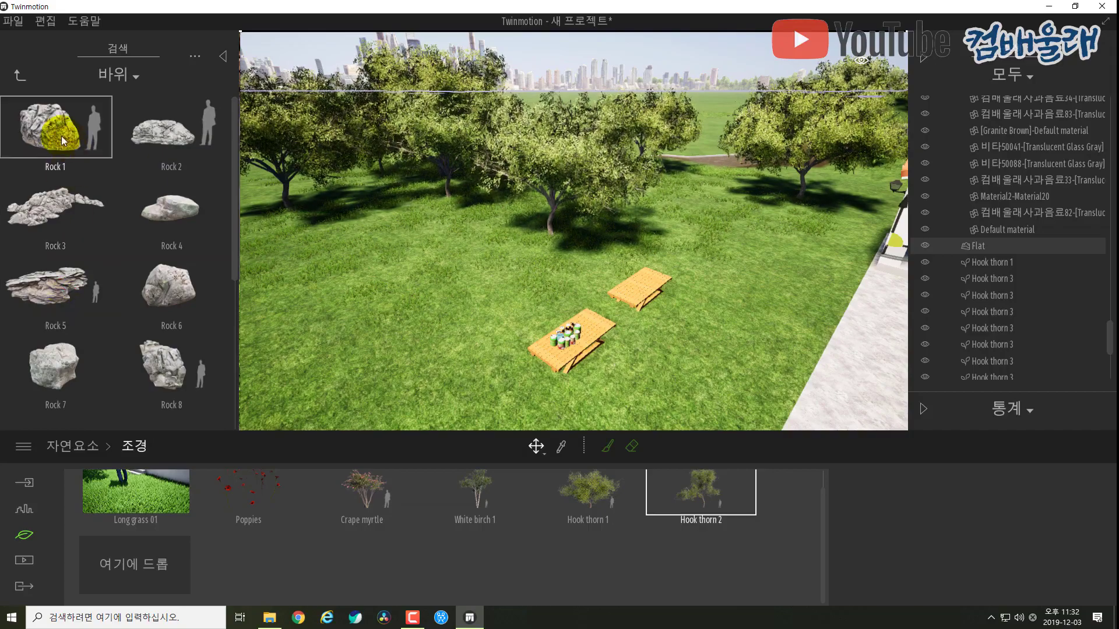
left_click_drag(68, 164, 681, 502)
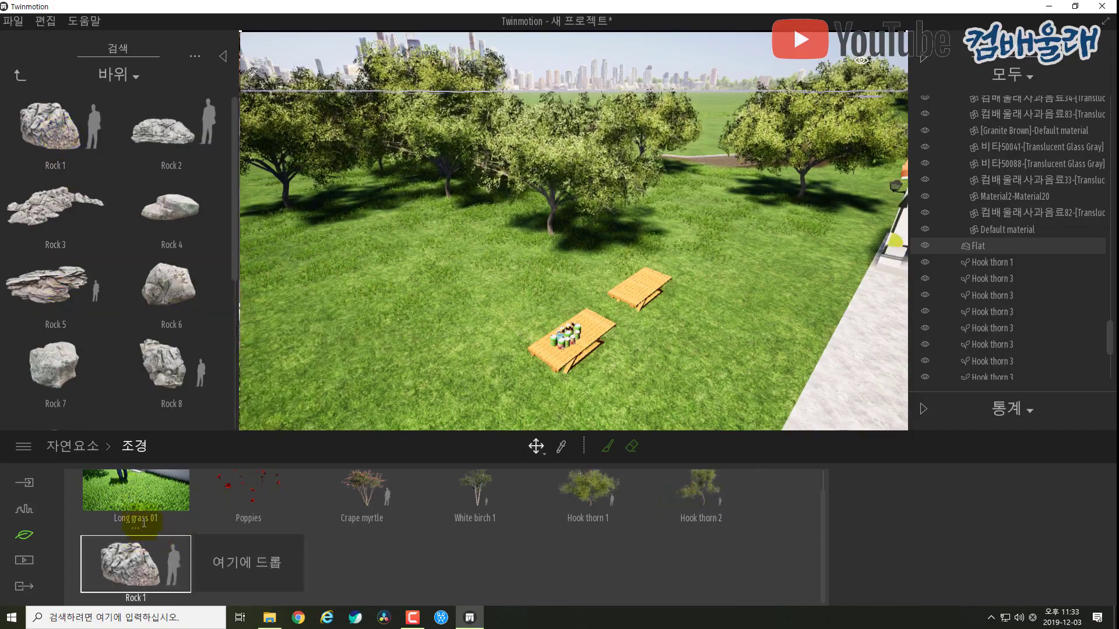
scroll(320, 556, "up", 1)
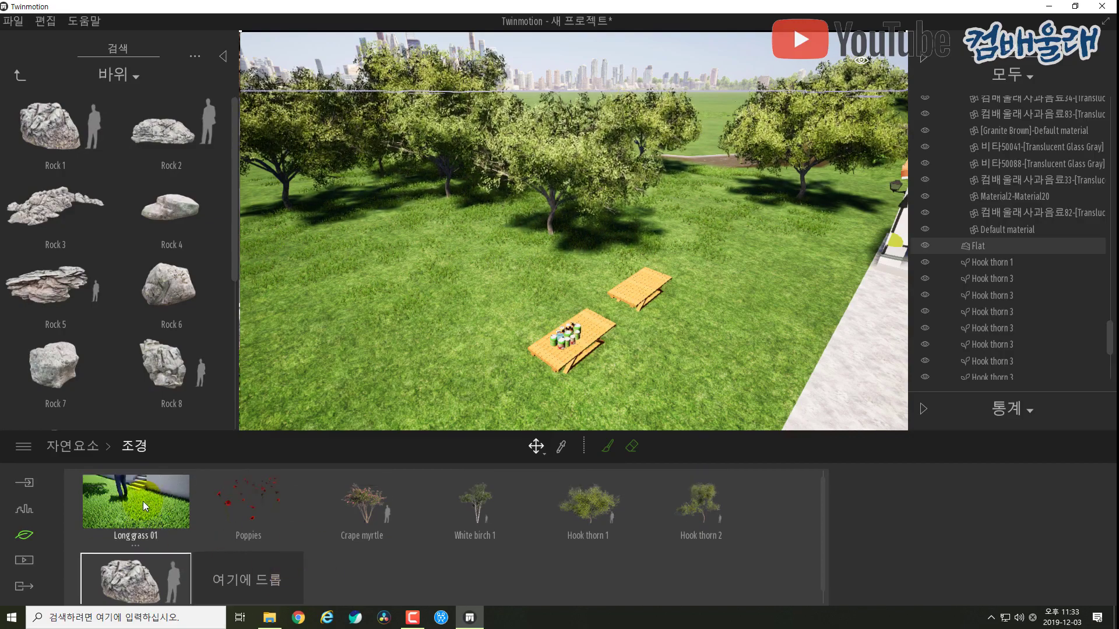
Step: Select Long grass 01 together with Rock 1 and paint a rock cluster on the lawn beside the picnic tables
left_click(142, 501)
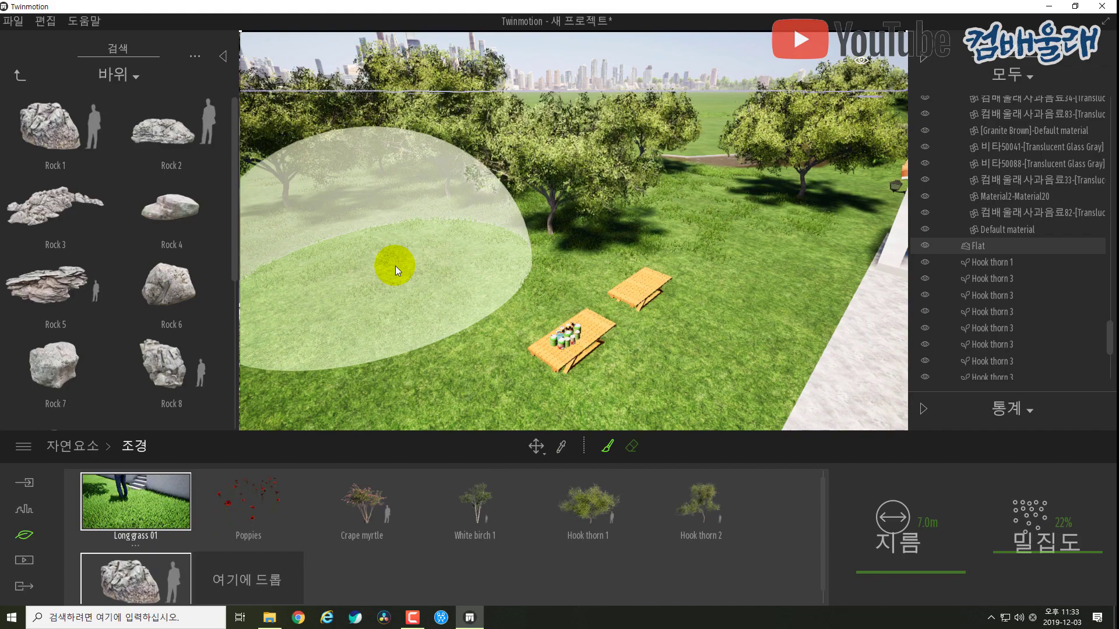
left_click(395, 265)
scroll(683, 309, "down", 3)
scroll(683, 310, "down", 5)
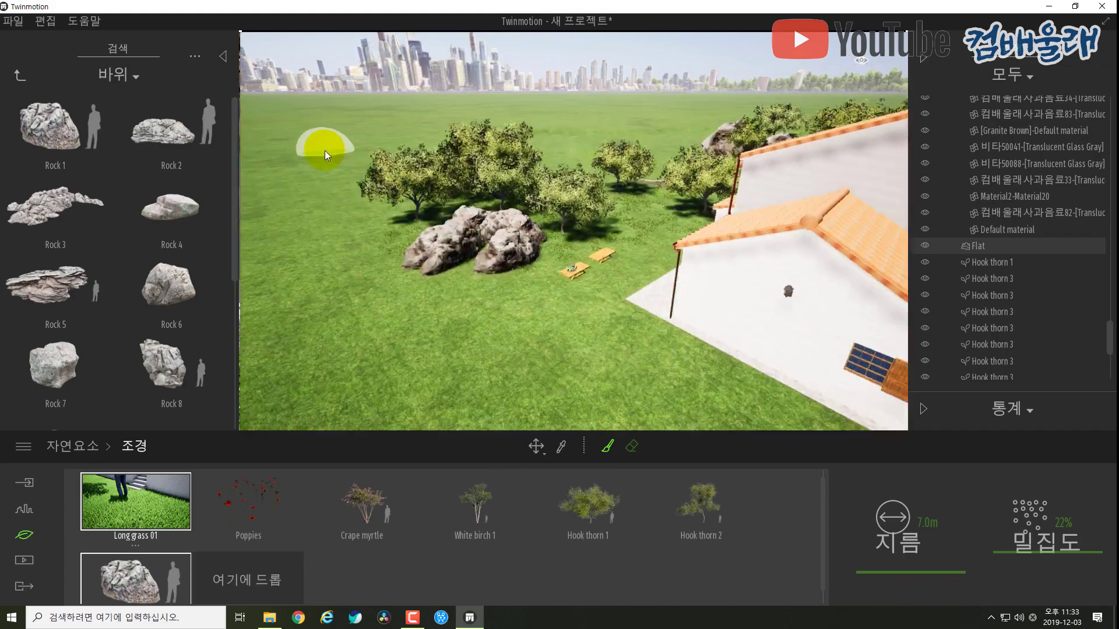
Step: Paint a second, larger cluster of Rock 1 with Long grass 01 on the lawn beyond the first rocks, using a 7.0 m brush at 22% density
mouse_move(324, 151)
left_mouse_down()
mouse_move(296, 188)
mouse_move(384, 283)
mouse_move(475, 320)
mouse_move(442, 320)
left_mouse_up()
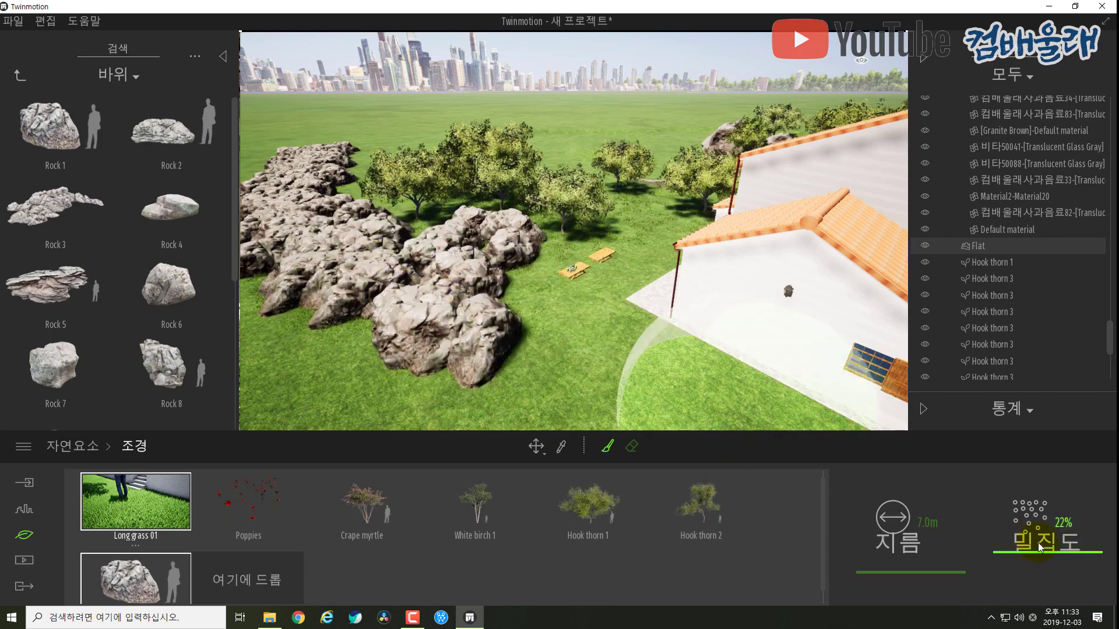
mouse_move(415, 306)
left_mouse_down("shift")
mouse_move(422, 315)
mouse_move(382, 262)
mouse_move(362, 306)
left_mouse_up("shift")
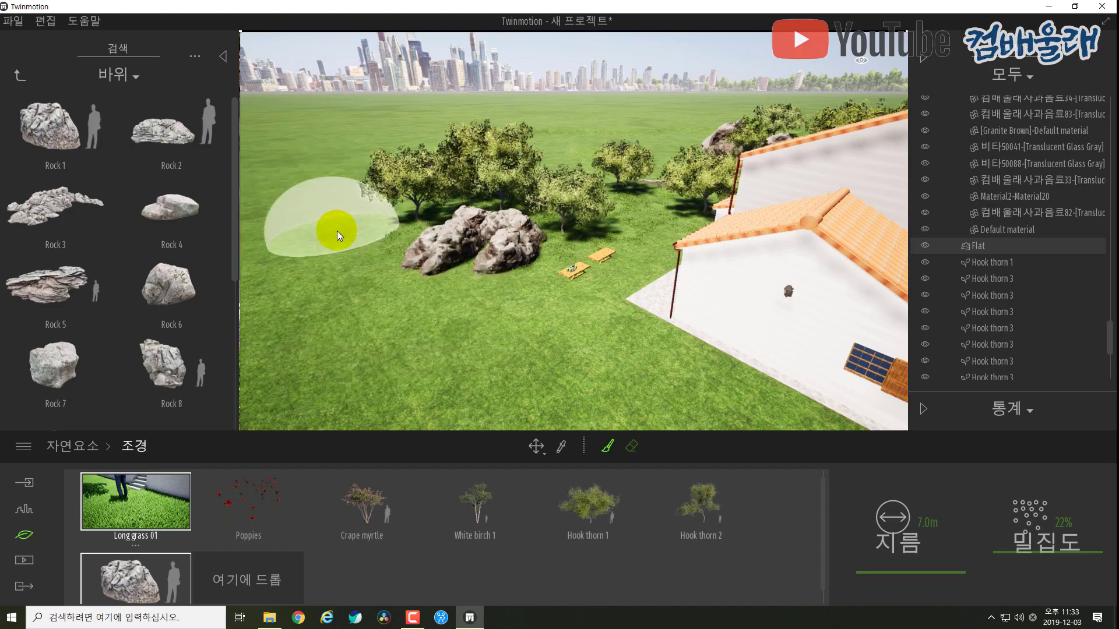
mouse_move(337, 231)
left_mouse_down()
mouse_move(369, 314)
mouse_move(432, 344)
left_mouse_up()
mouse_move(618, 344)
middle_mouse_down("shift")
mouse_move(544, 304)
mouse_move(531, 332)
mouse_move(527, 294)
mouse_move(522, 305)
middle_mouse_up("shift")
middle_click_drag(463, 263, 456, 277, "shift")
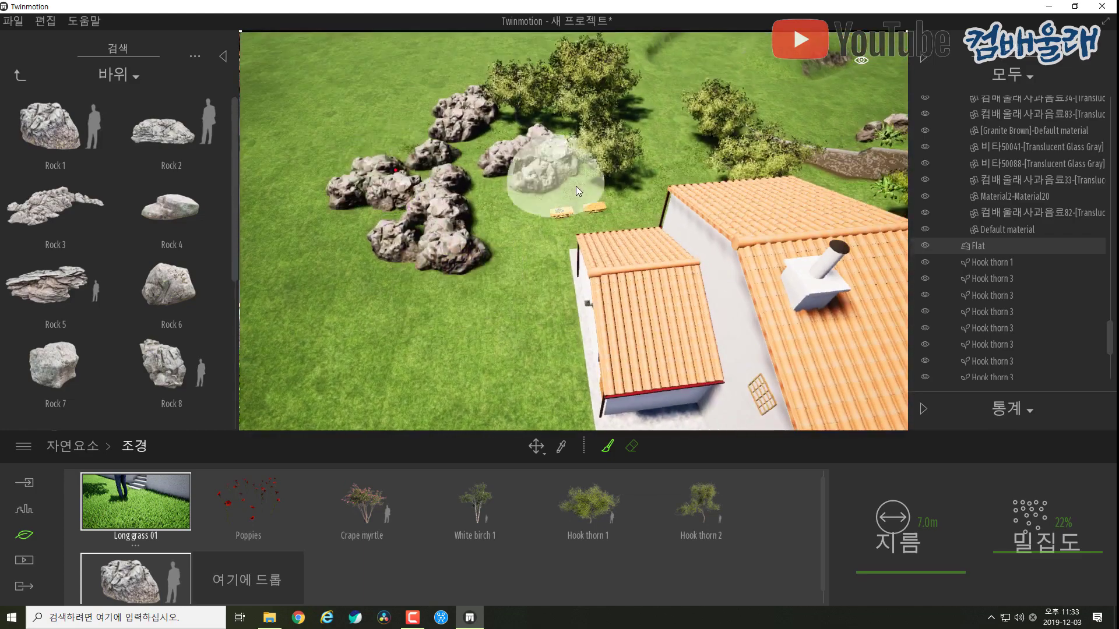
scroll(466, 155, "up", 2)
left_click_drag(423, 155, 333, 143)
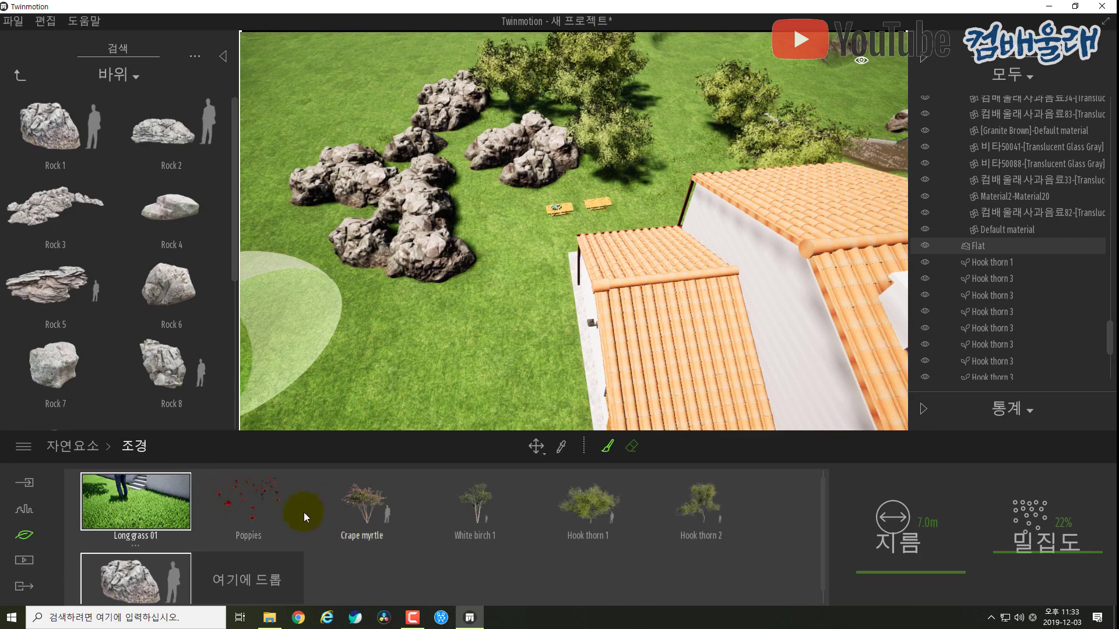
Step: Select only Hook thorn 1 and Hook thorn 2, set the brush diameter (지름) to 61.8 m and paint scattered trees around the rocks at 25% density
left_click(586, 510)
left_click(700, 509, "ctrl")
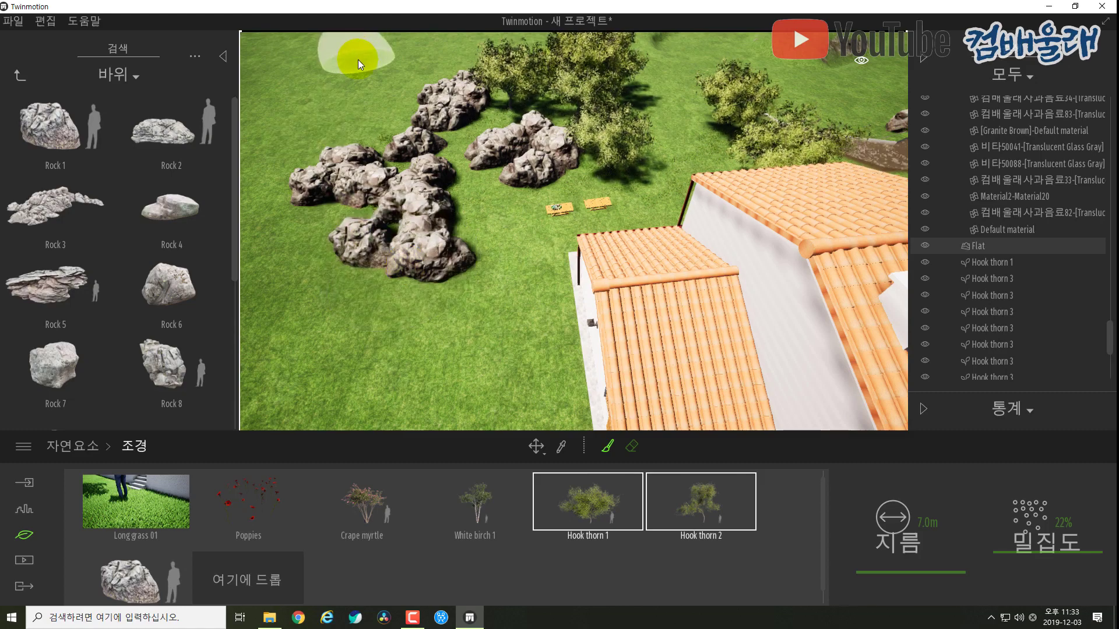
left_click(913, 561)
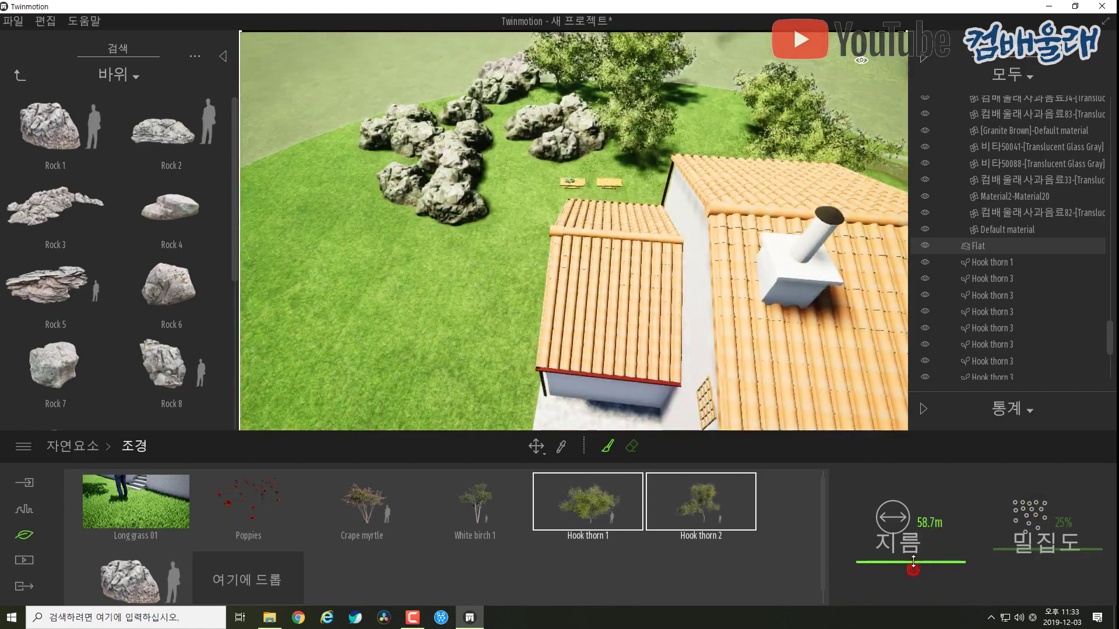
left_click_drag(913, 561, 906, 547)
scroll(456, 179, "down", 2)
scroll(455, 178, "down", 4)
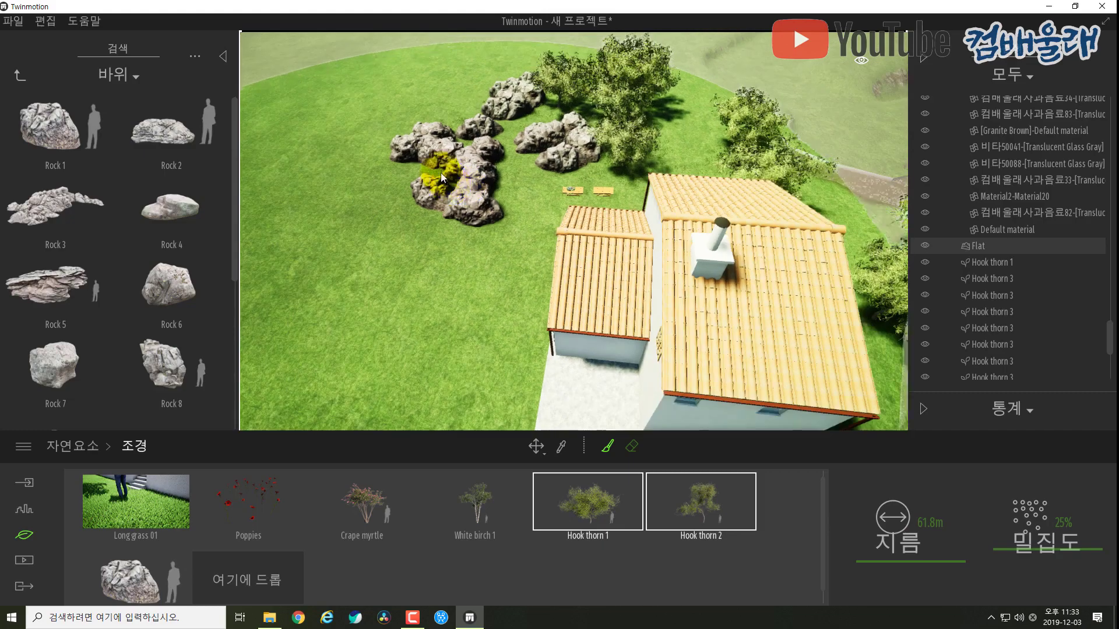
left_click(411, 82)
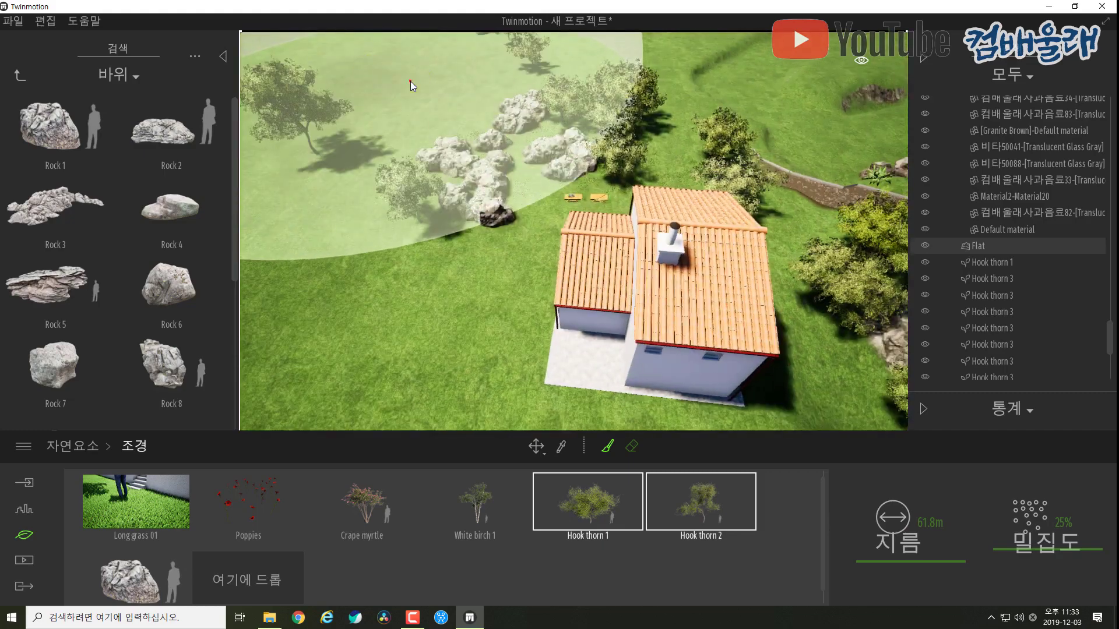
middle_click_drag(467, 100, 583, 112, "shift")
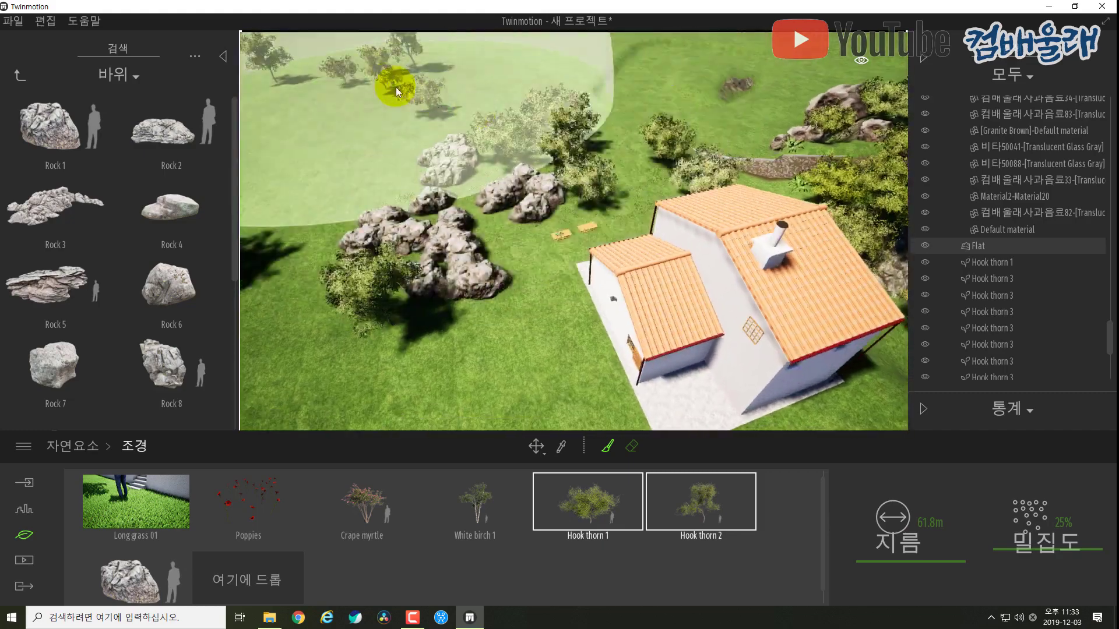
Step: Raise the brush density (밀집도) to 44% and paint more Hook thorn trees across the field behind the rocks
mouse_move(424, 135)
middle_mouse_down("shift")
mouse_move(571, 140)
mouse_move(624, 265)
middle_mouse_up("shift")
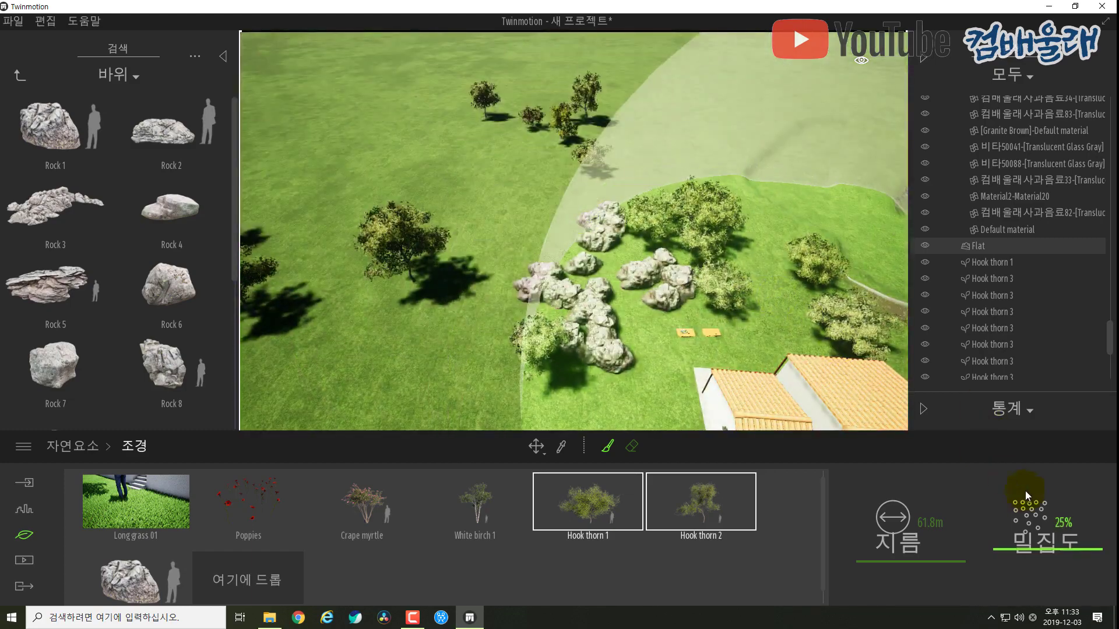
left_click_drag(1027, 548, 1029, 531)
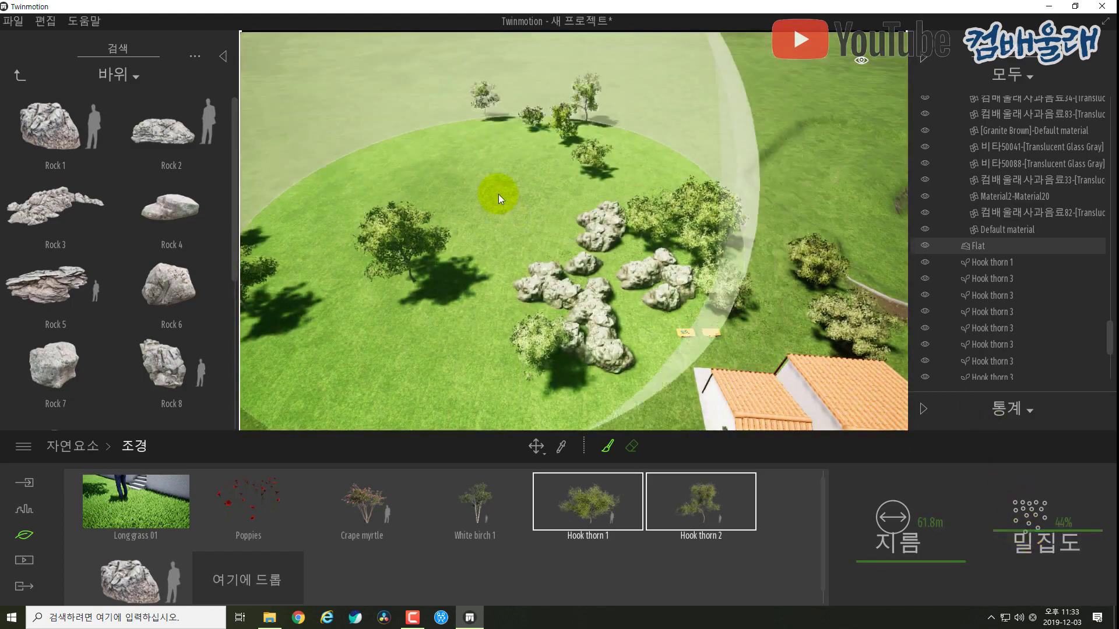
left_click(425, 113)
mouse_move(453, 117)
left_mouse_down()
mouse_move(669, 123)
mouse_move(677, 99)
mouse_move(841, 135)
mouse_move(477, 169)
left_mouse_up()
middle_click_drag(432, 201, 464, 197, "shift")
Step: Place a man in dark clothes from the people (사람) library on the open lawn between the rocks and the painted trees
double_click(19, 75)
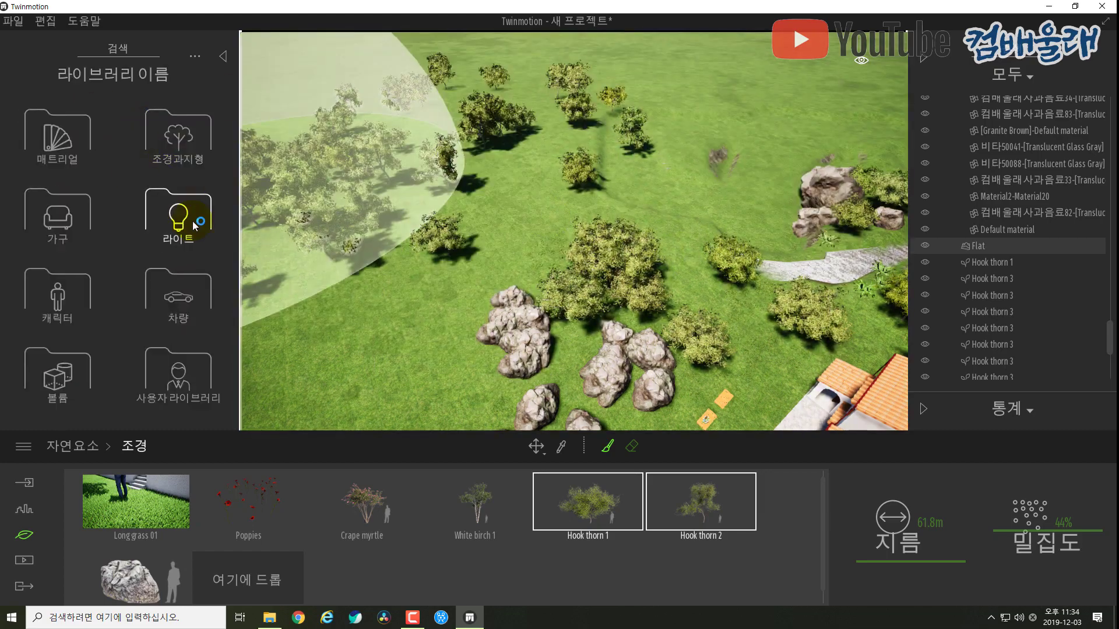
left_click(58, 290)
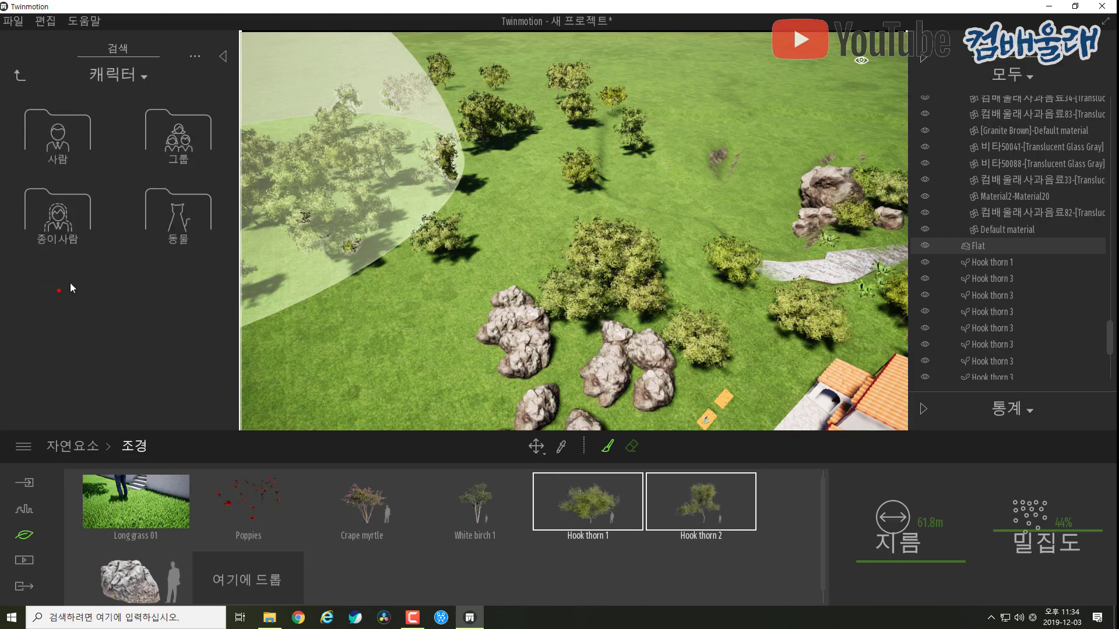
left_click(66, 142)
left_click_drag(355, 274, 401, 309)
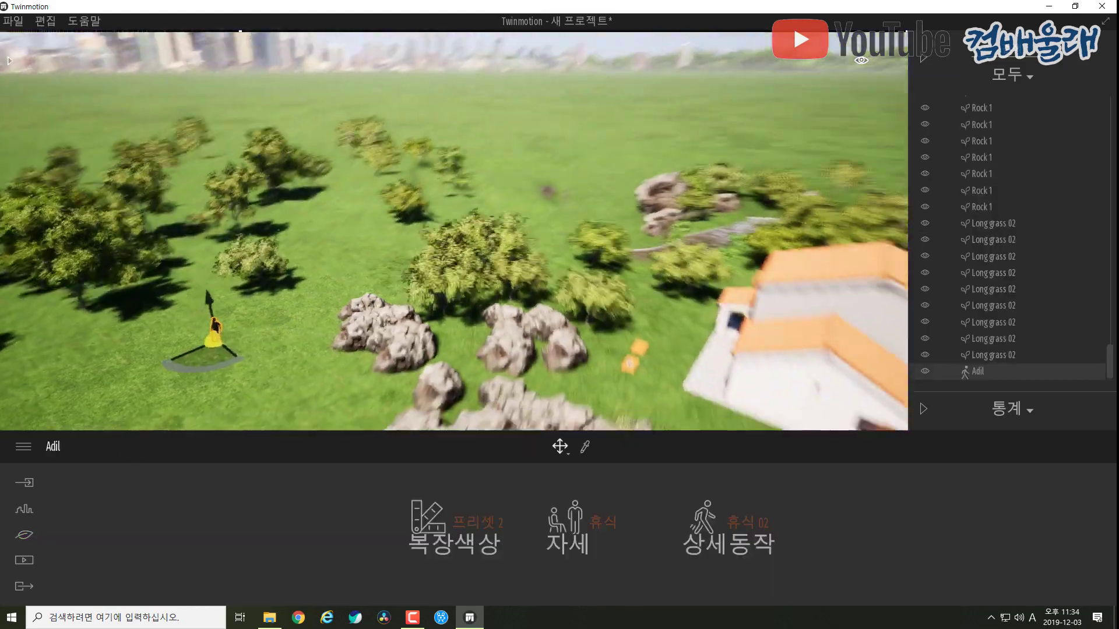
middle_click_drag(227, 322, 455, 252, "shift")
scroll(227, 328, "up", 3)
scroll(257, 296, "up", 3)
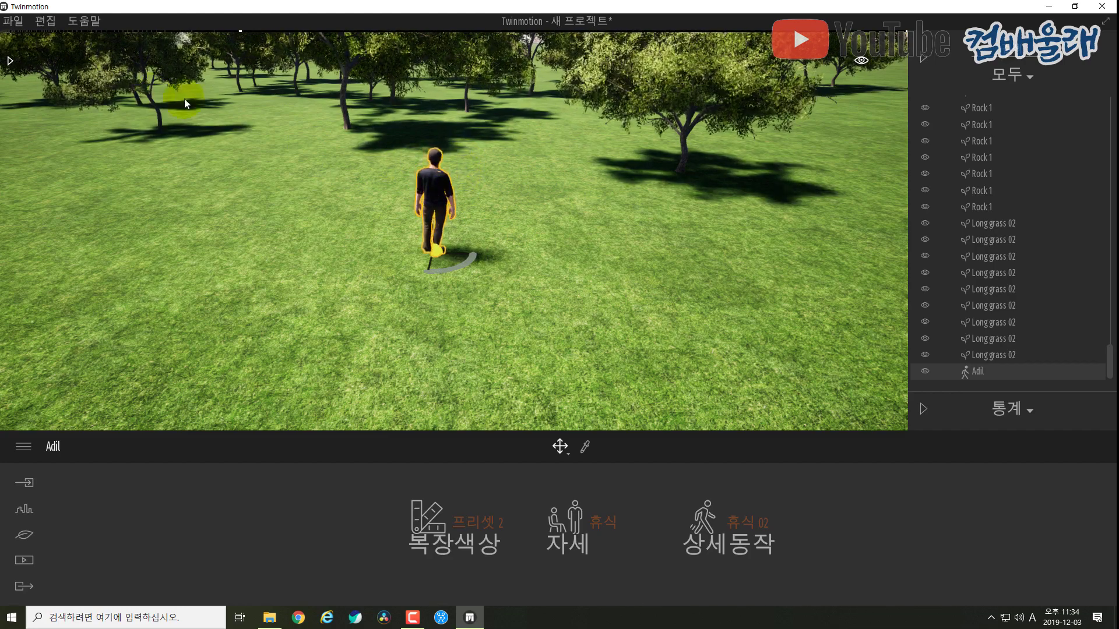
Step: Place the Group02 and Group03 people sets from the character groups (그룹) on either side of the standing man
left_click(9, 62)
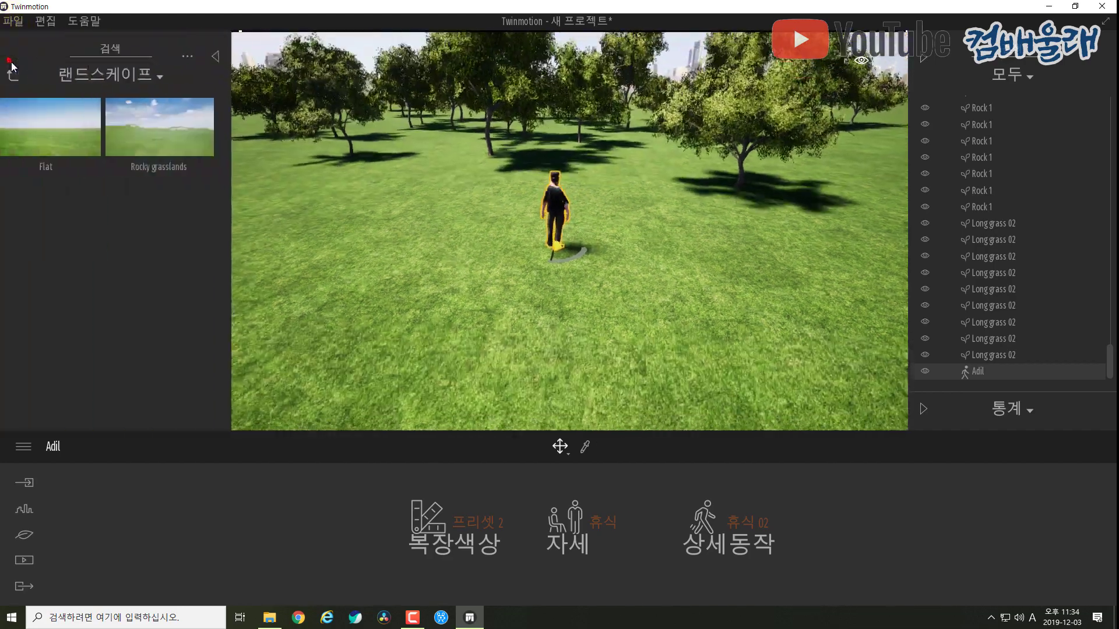
left_click(17, 74)
left_click(19, 74)
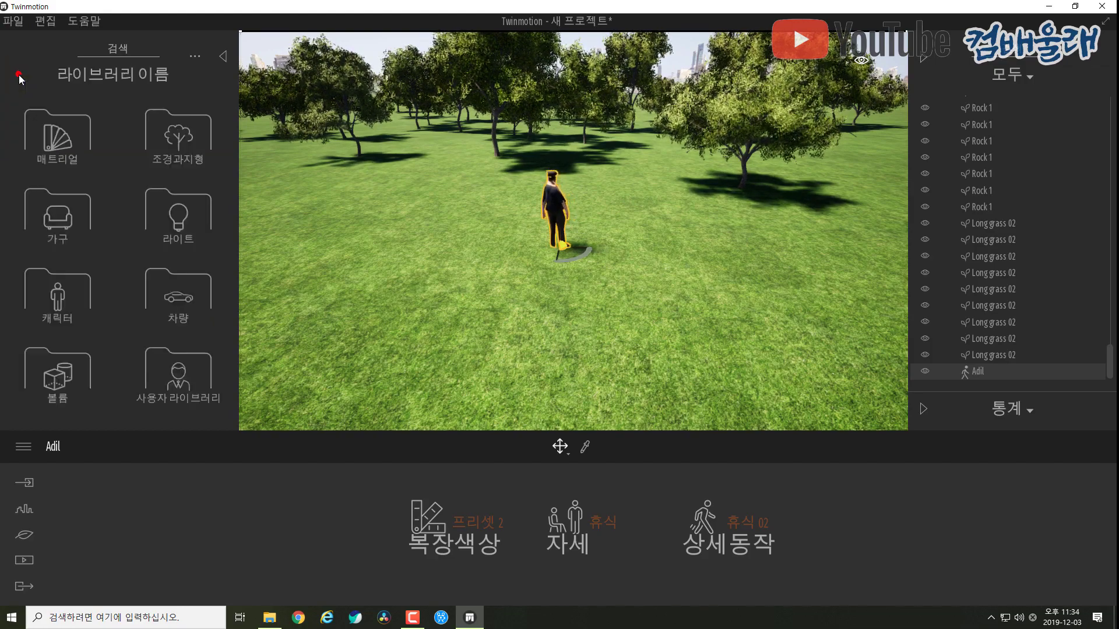
left_click(56, 291)
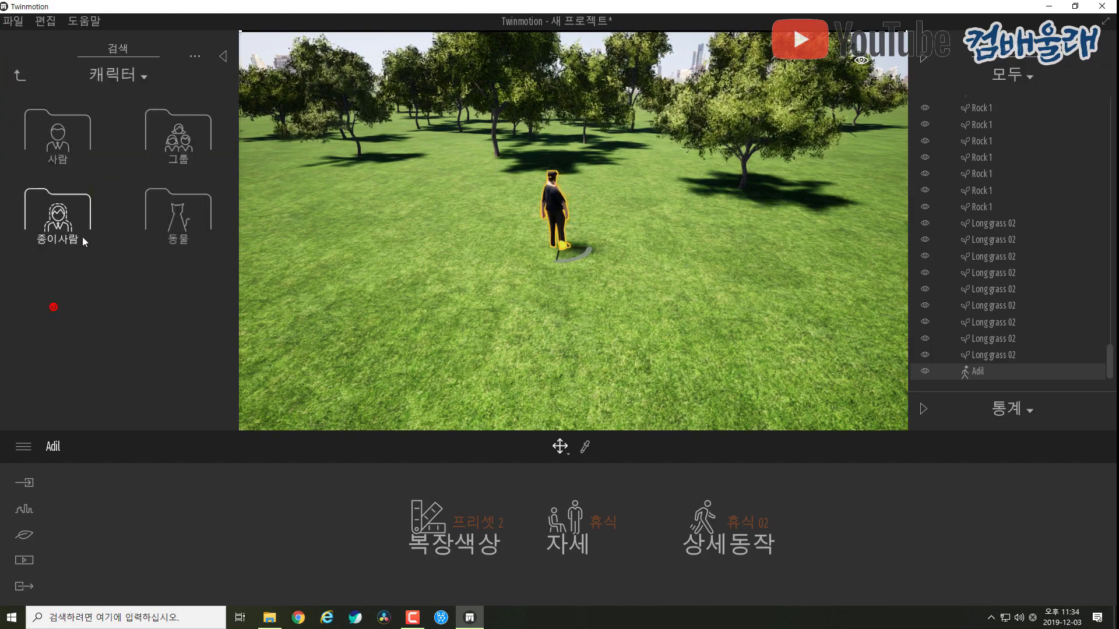
left_click(190, 145)
left_click_drag(177, 145, 460, 241)
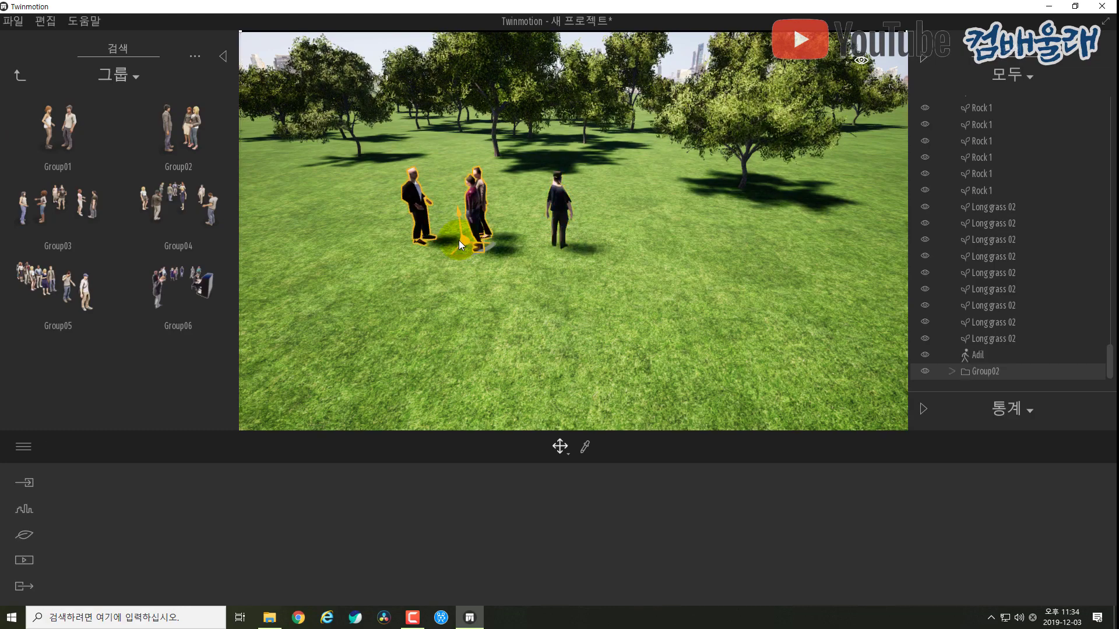
left_click_drag(89, 215, 728, 256)
Step: Try the Group04 people set on the lawn in front of Group02 and delete it
left_click_drag(197, 225, 390, 309)
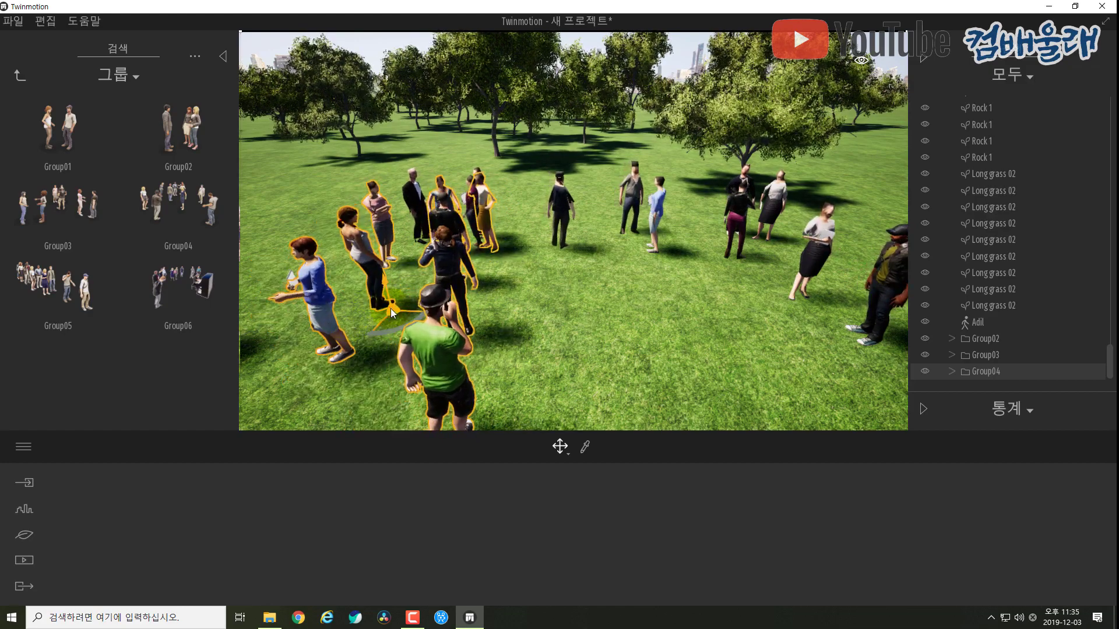
key("Delete")
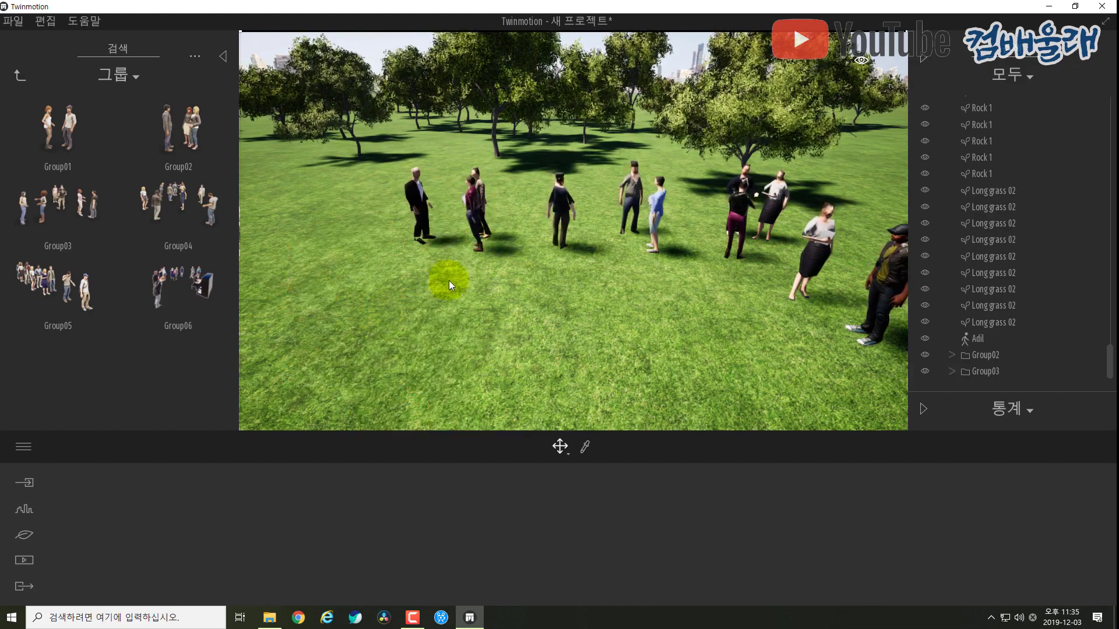
Step: Place the Coupe 01 car from the vehicle (차량) library on the lawn next to the Group02 people
left_click(20, 76)
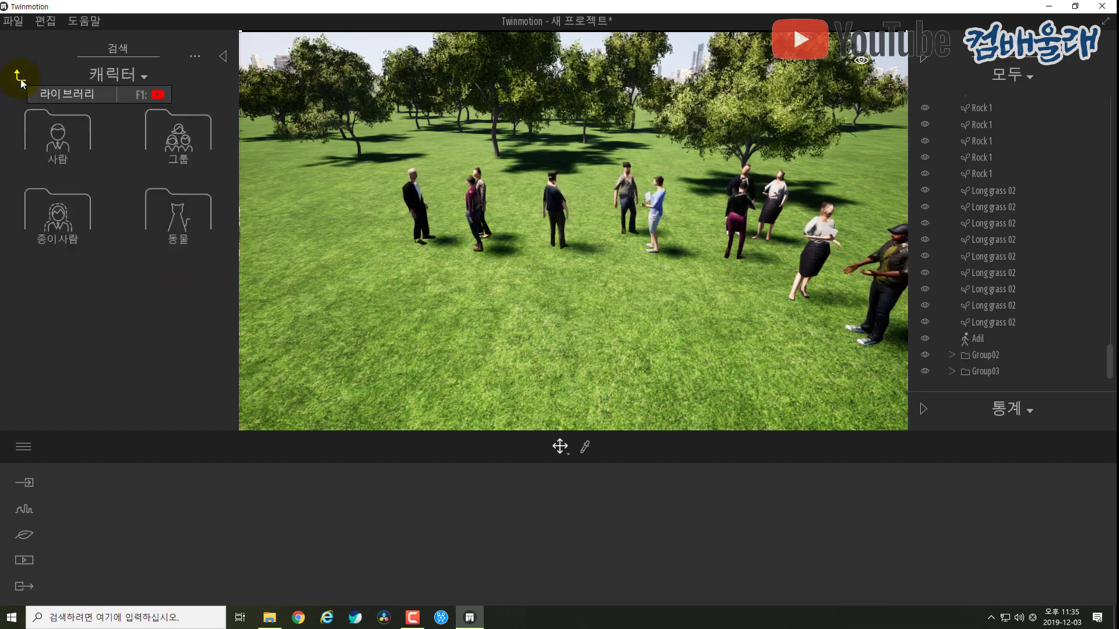
left_click(20, 78)
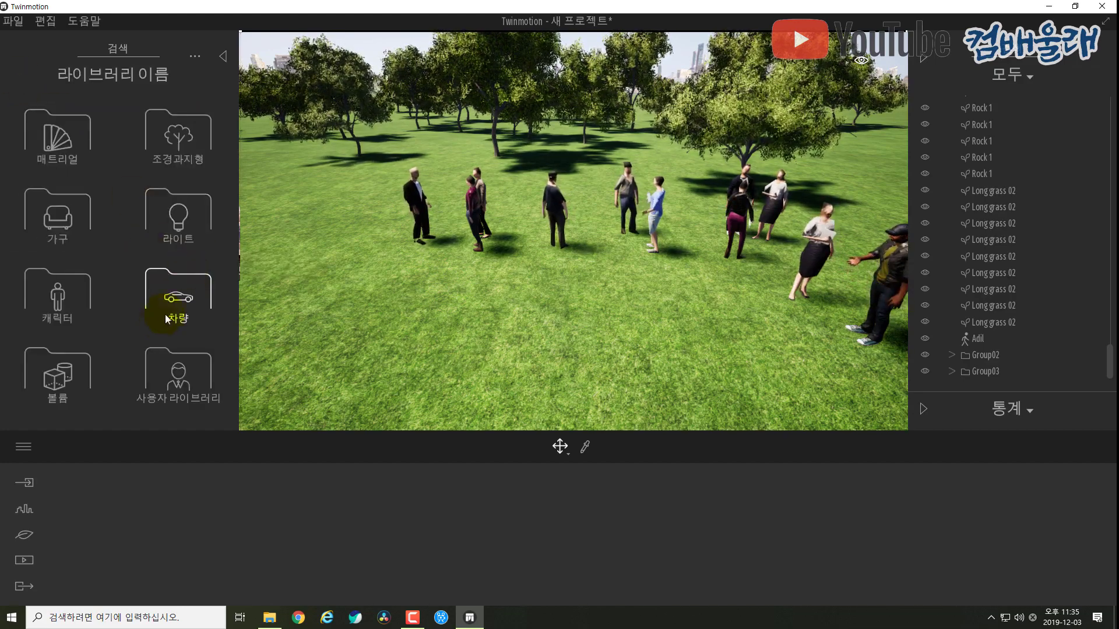
left_click(188, 294)
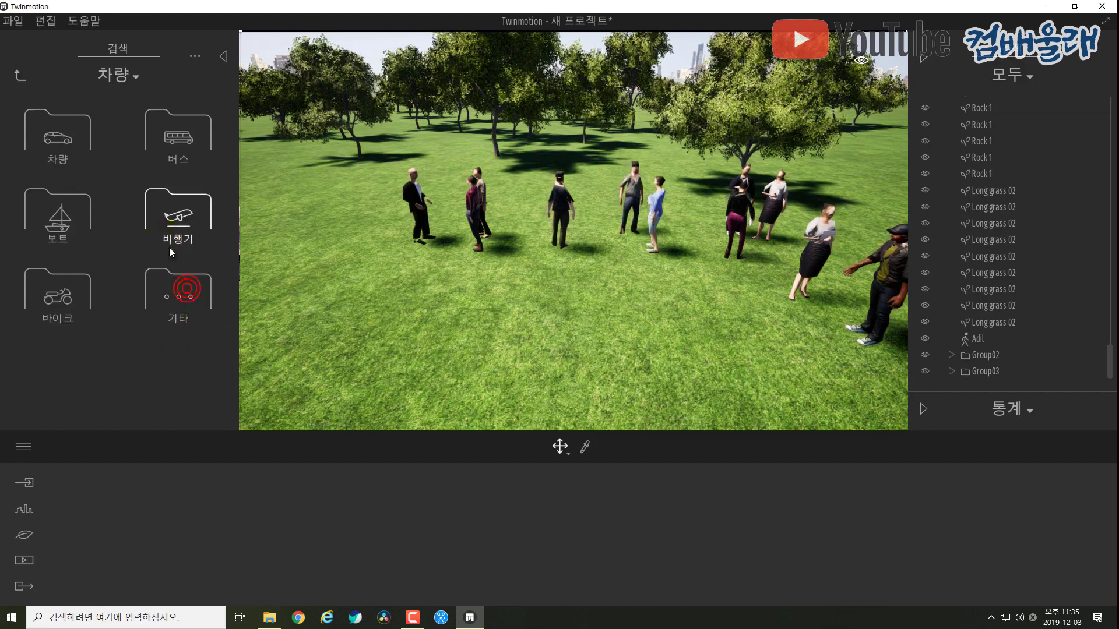
left_click(68, 147)
left_click_drag(348, 254, 407, 285)
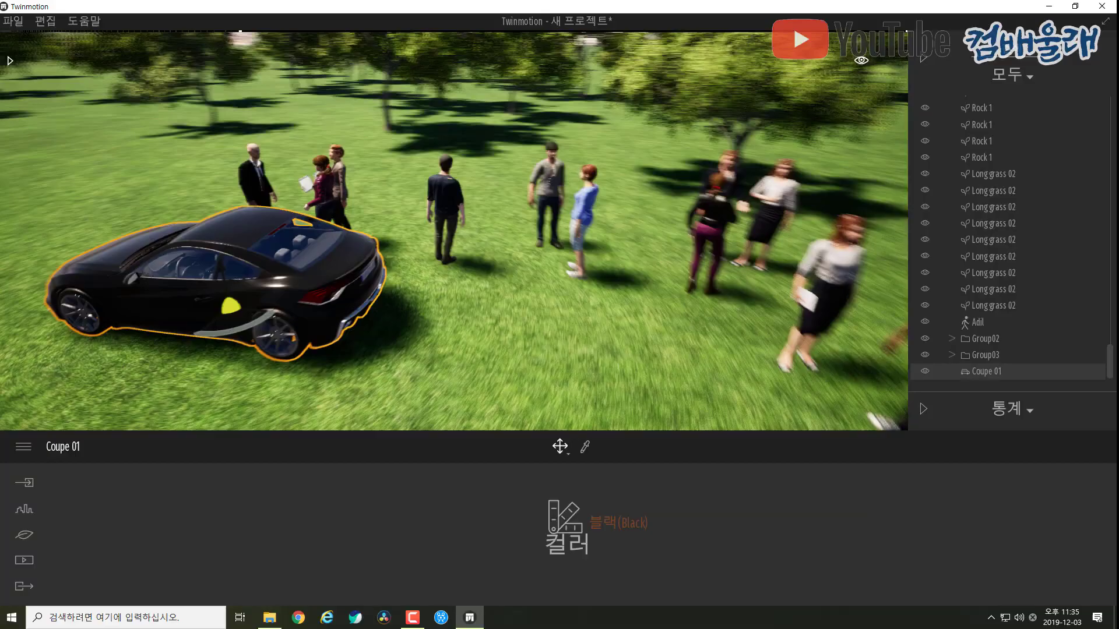
middle_click_drag(284, 327, 478, 262, "shift")
middle_click_drag(178, 283, 233, 288)
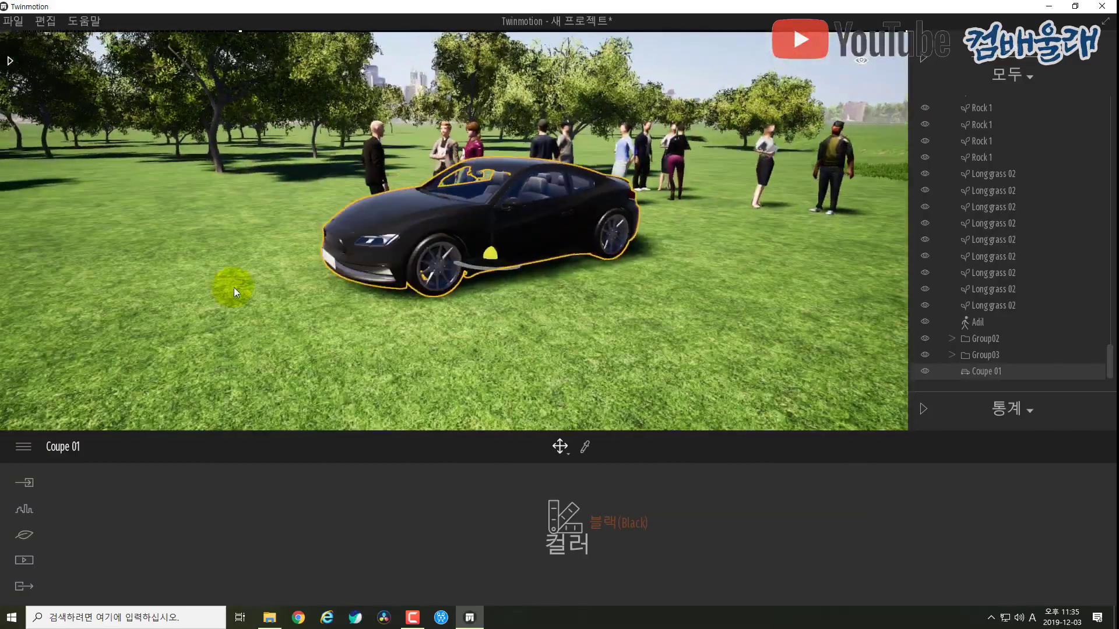
middle_click_drag(378, 331, 314, 355, "shift")
middle_click_drag(609, 282, 602, 261, "shift")
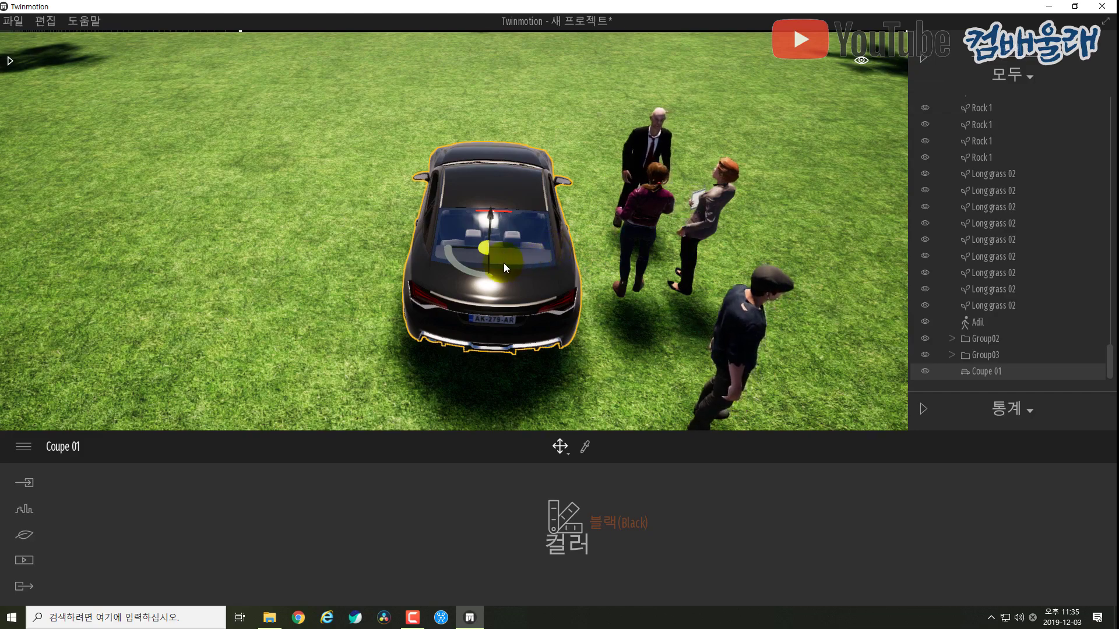
middle_click_drag(506, 270, 569, 271, "shift")
scroll(461, 266, "down", 4)
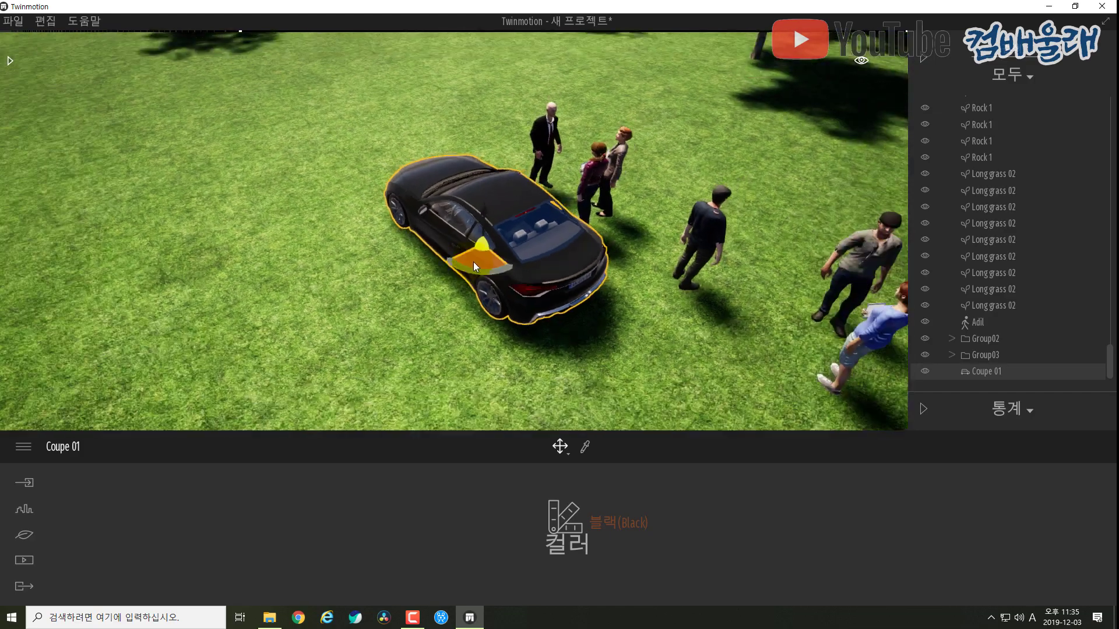
Step: Hide and show the Group03 people set again, and select it in the scene hierarchy
middle_click_drag(491, 265, 443, 236, "shift")
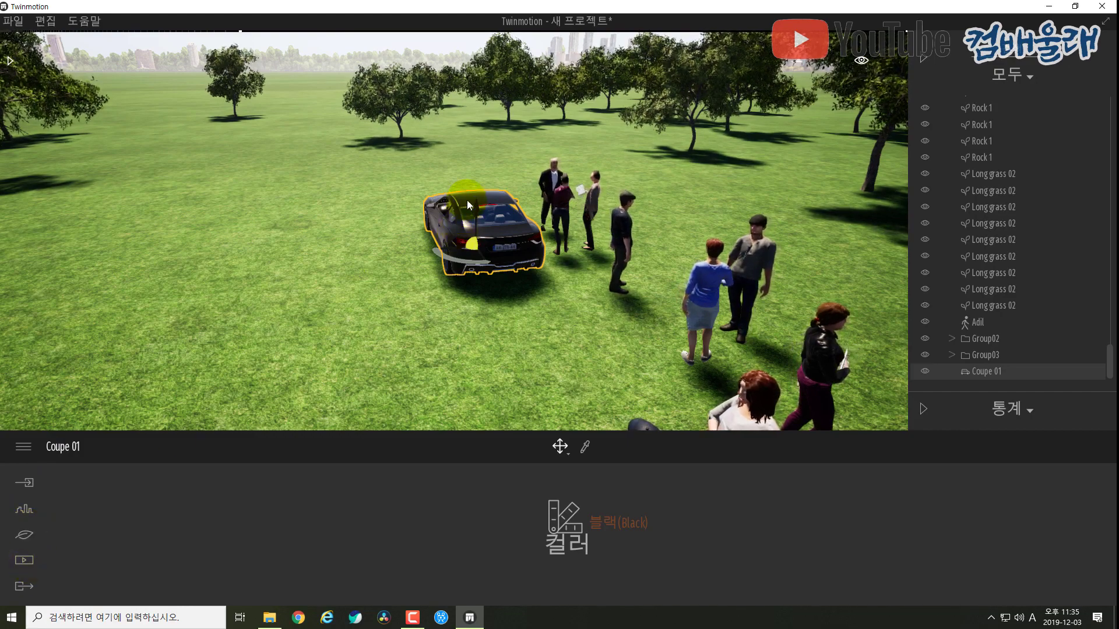
scroll(446, 215, "down", 3)
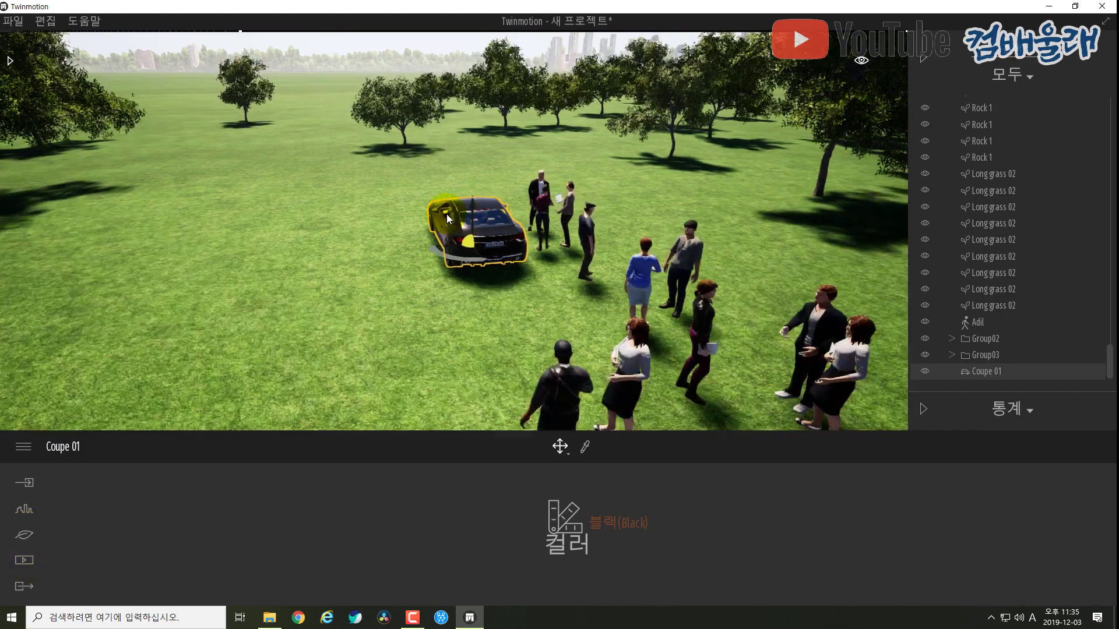
left_click(10, 60)
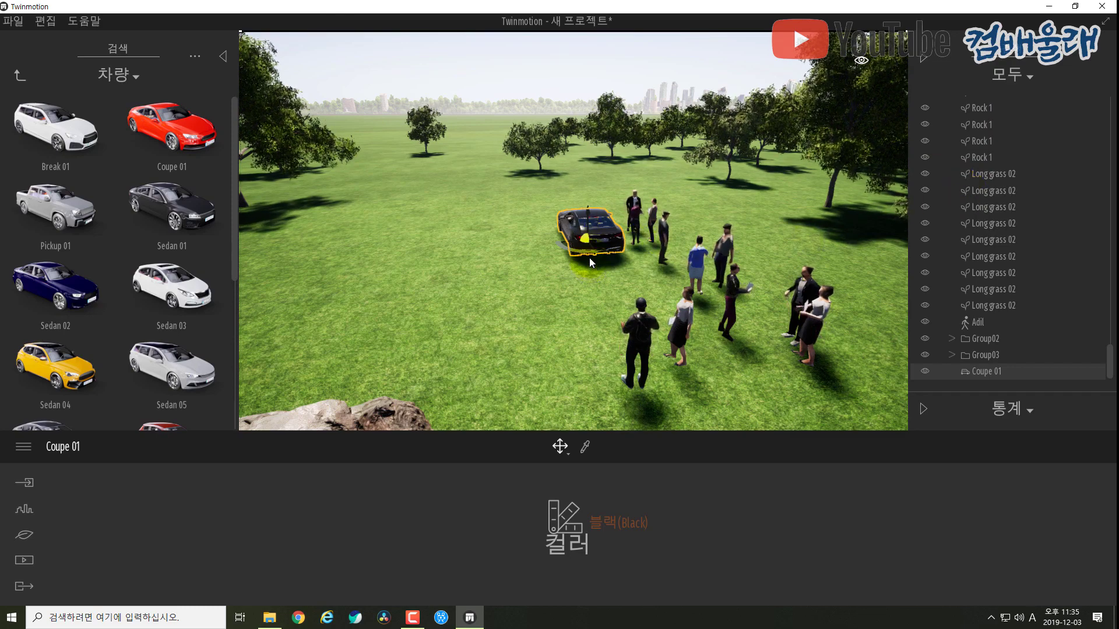
left_click(925, 356)
left_click(924, 355)
left_click(971, 356)
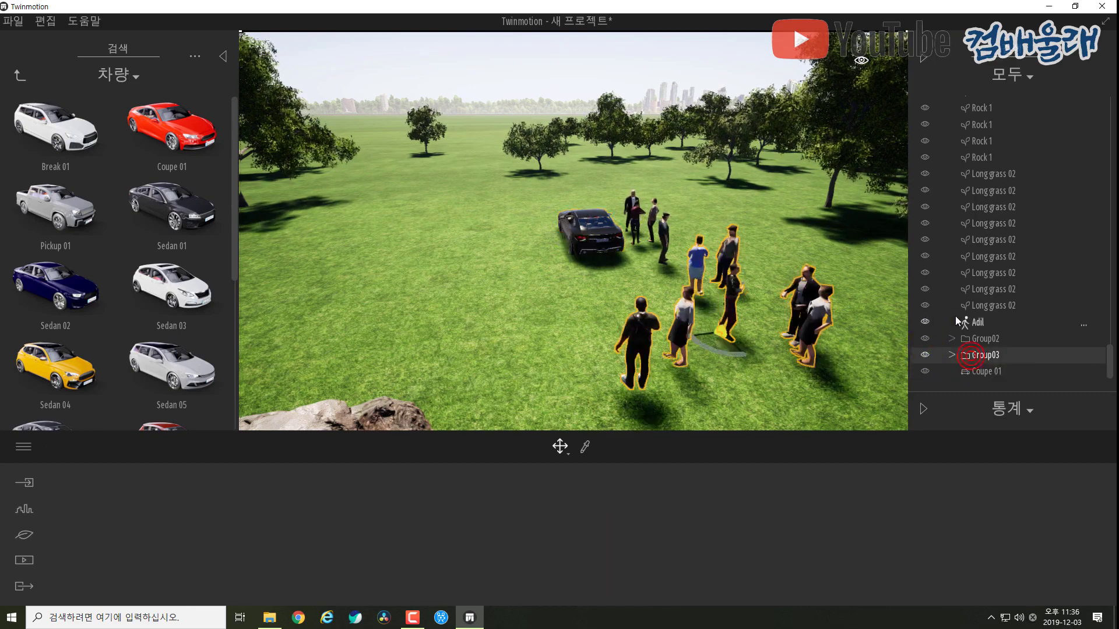
Step: Expand and collapse the imported 주택과테이블.skp folder in the Scenegraph, leaving its parts folded away
left_click_drag(1110, 355, 1110, 102)
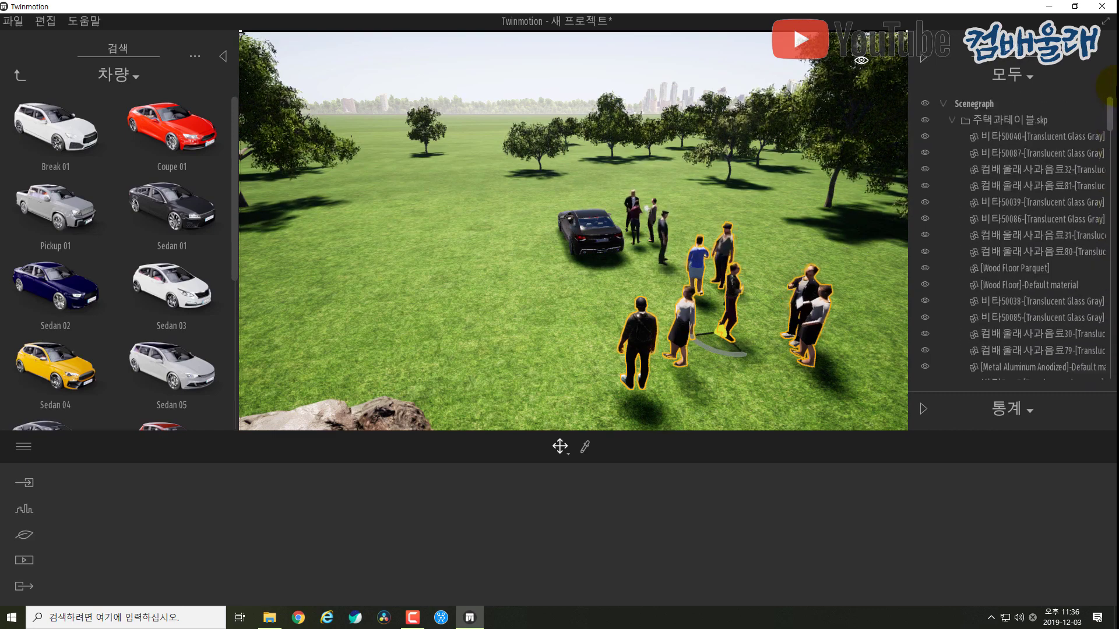
left_click(952, 120)
left_click(952, 120)
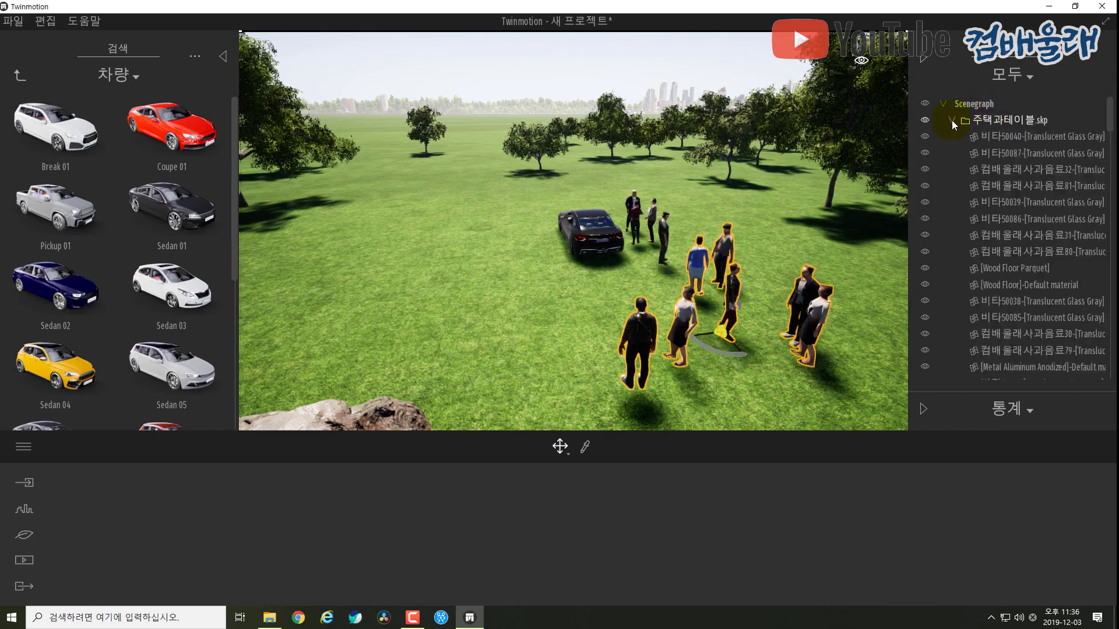
left_click(952, 120)
left_click(952, 120)
left_click(953, 120)
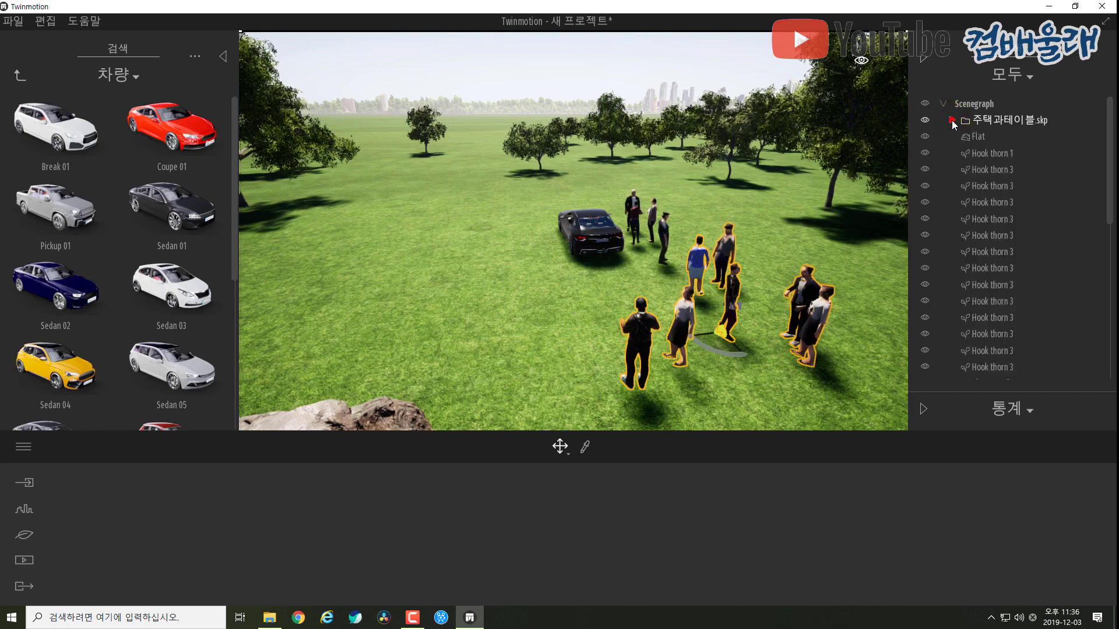
left_click(953, 120)
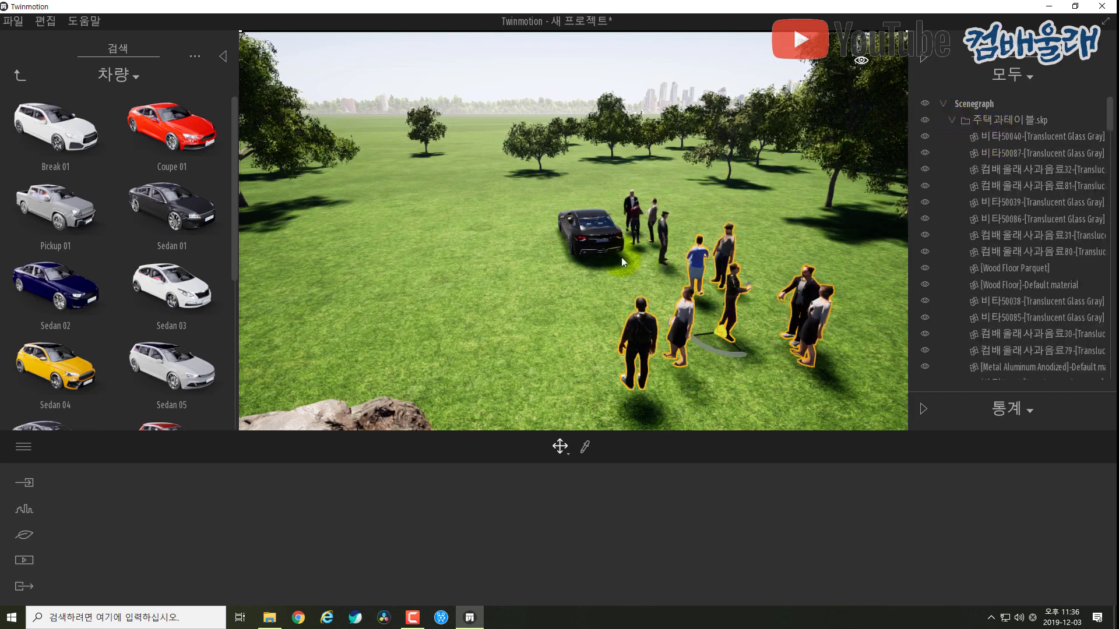
middle_click_drag(623, 257, 460, 216, "shift")
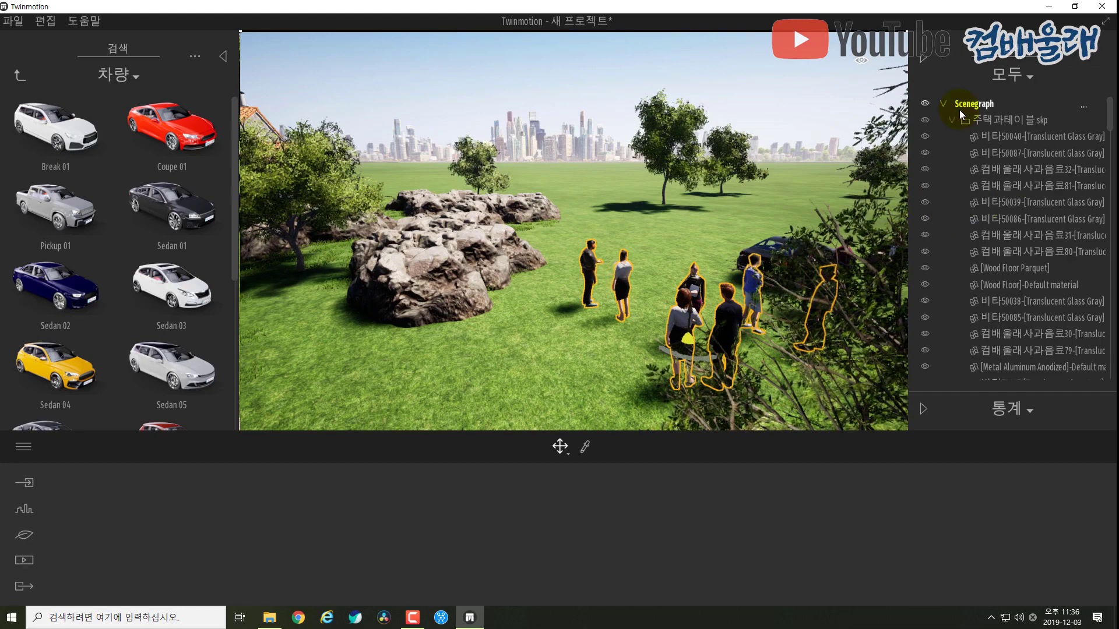
left_click(950, 122)
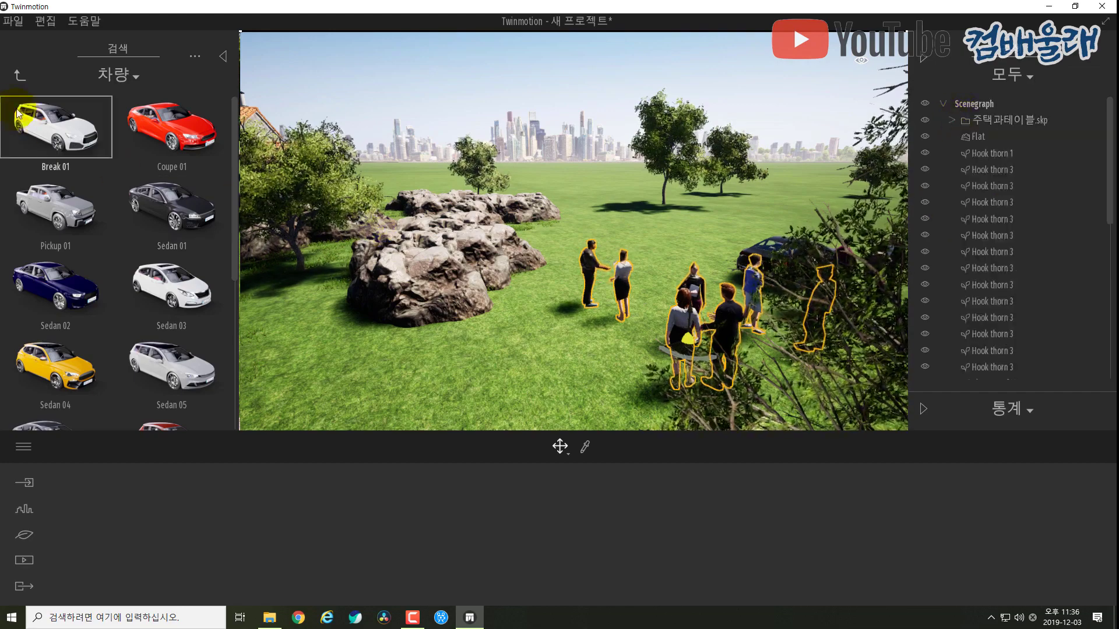
Step: Return the library to the vehicle (차량) categories and examine the house, its terrace and the garden tables up close
left_click(16, 76)
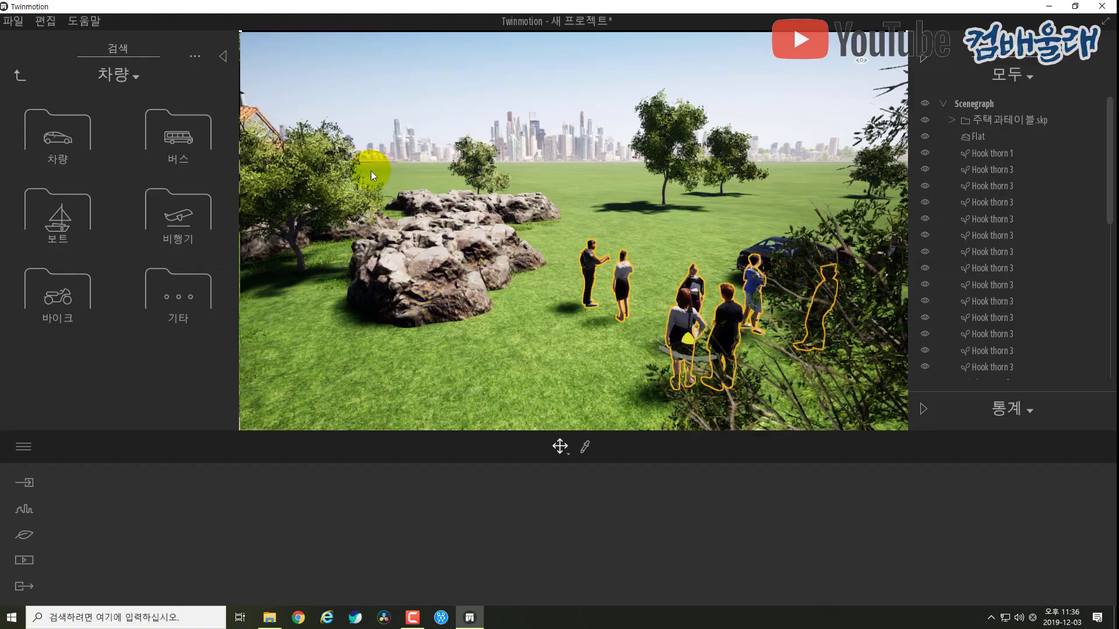
middle_click_drag(371, 170, 466, 222, "shift")
scroll(495, 225, "up", 4)
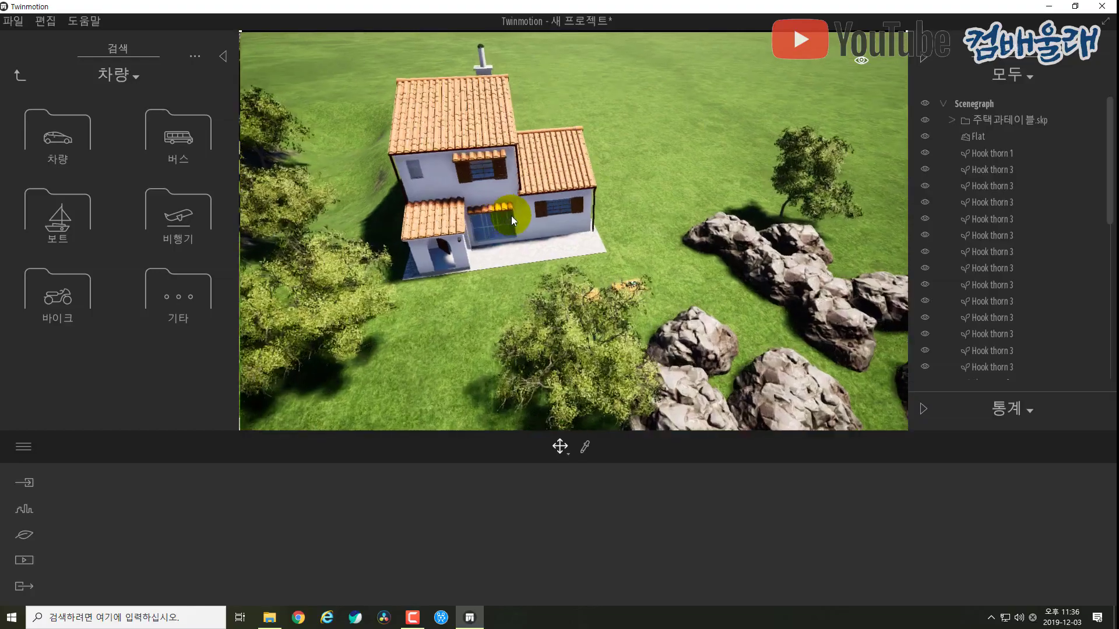
scroll(508, 203, "up", 2)
right_click_drag(506, 197, 542, 198)
right_click_drag(472, 217, 415, 233)
right_click_drag(361, 260, 444, 301)
scroll(445, 281, "down", 3)
scroll(444, 292, "up", 2)
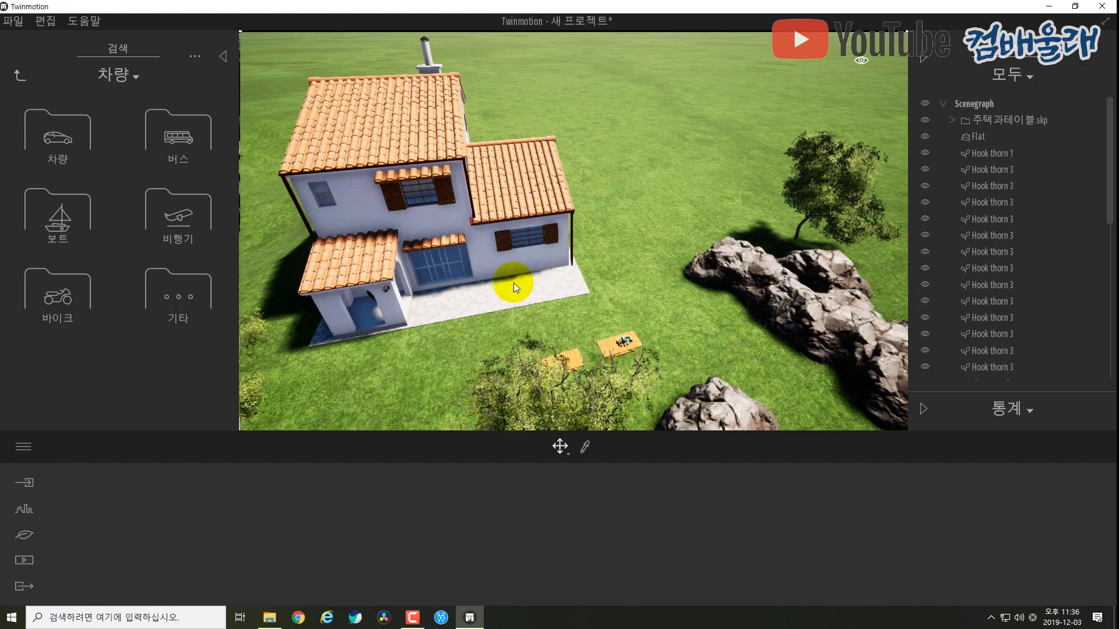
scroll(615, 361, "up", 3)
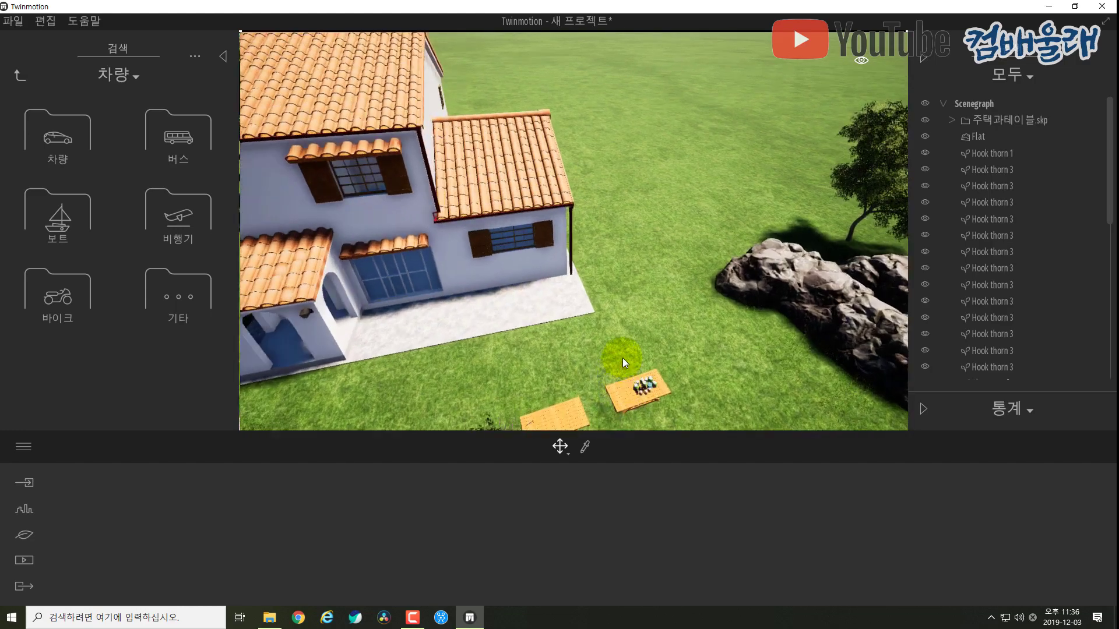
scroll(624, 358, "up", 3)
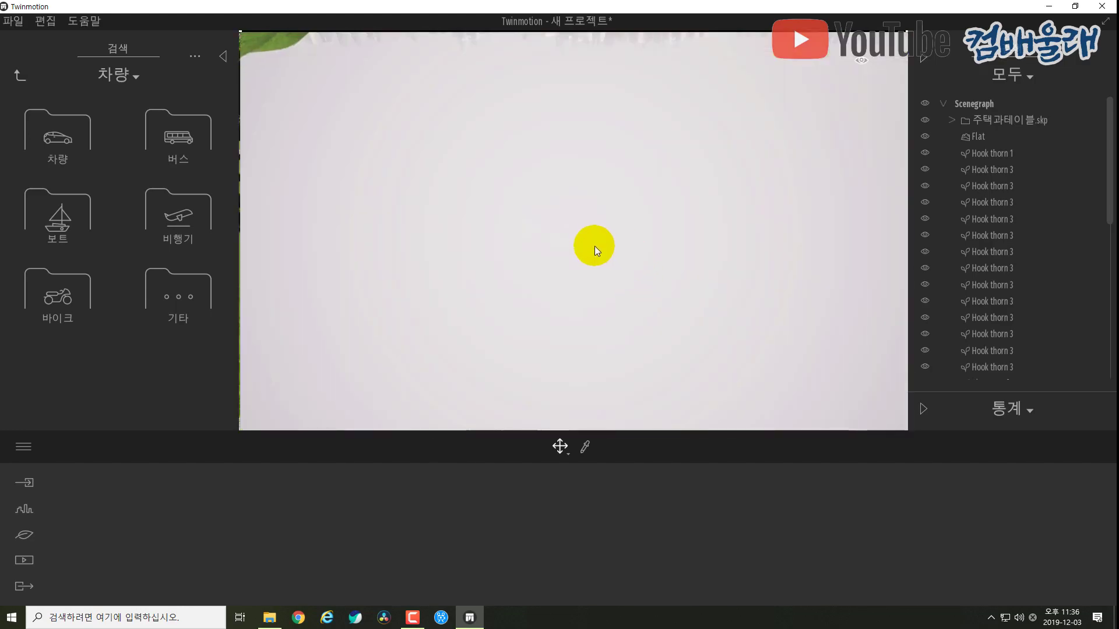
Step: Examine the yard in front of the house and the picnic table with the drink cans up close
scroll(595, 246, "down", 5)
scroll(604, 292, "down", 3)
scroll(705, 338, "up", 5)
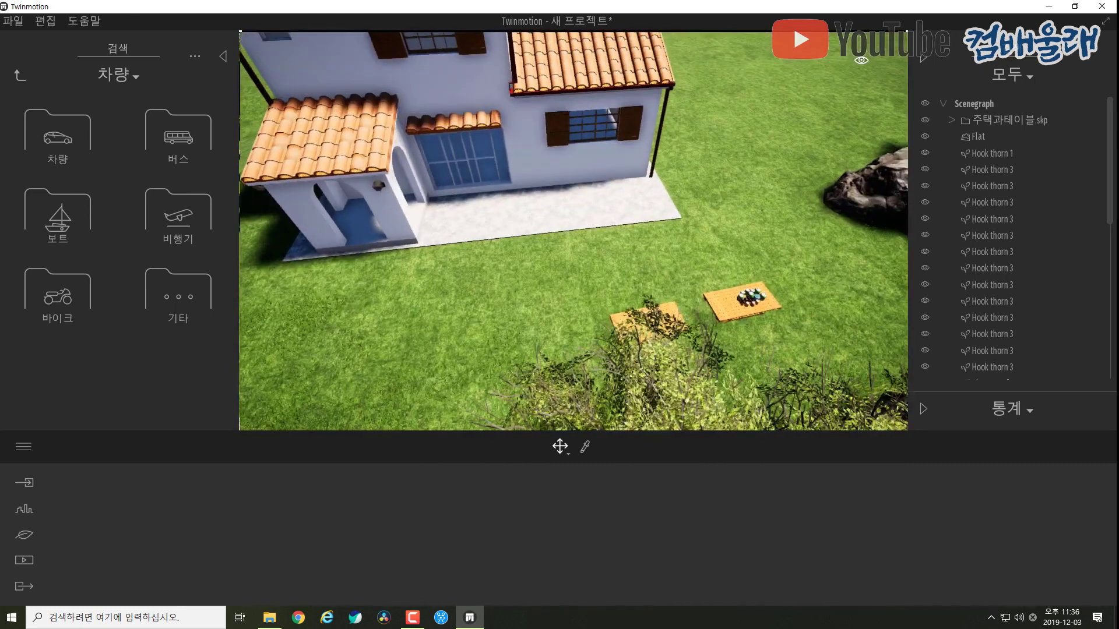
scroll(705, 338, "down", 3)
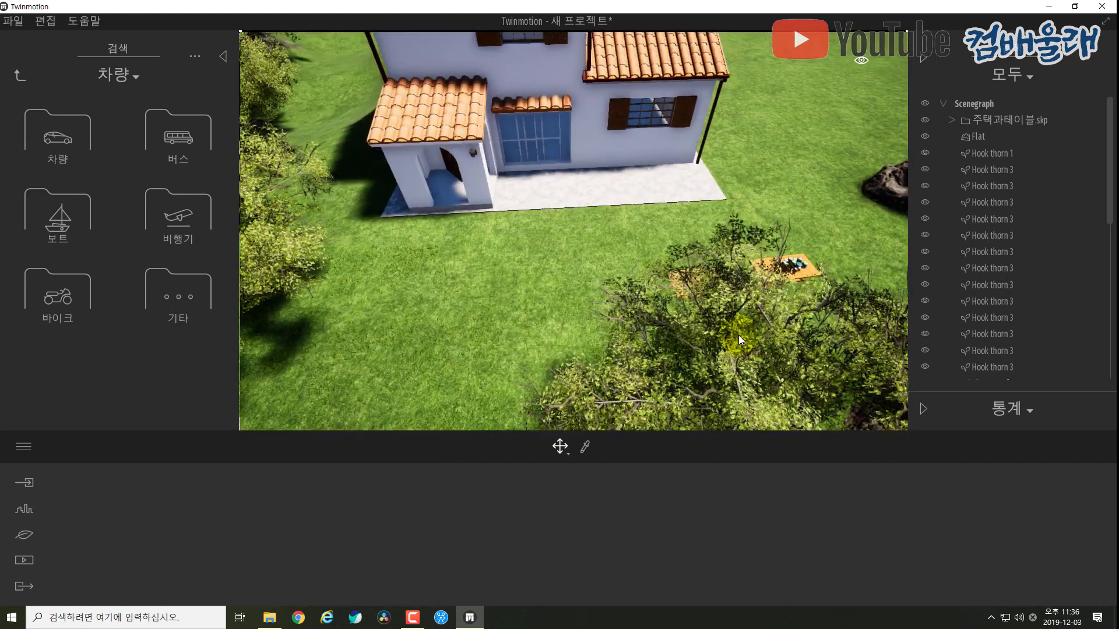
scroll(739, 335, "up", 3)
middle_click_drag(739, 335, 492, 278)
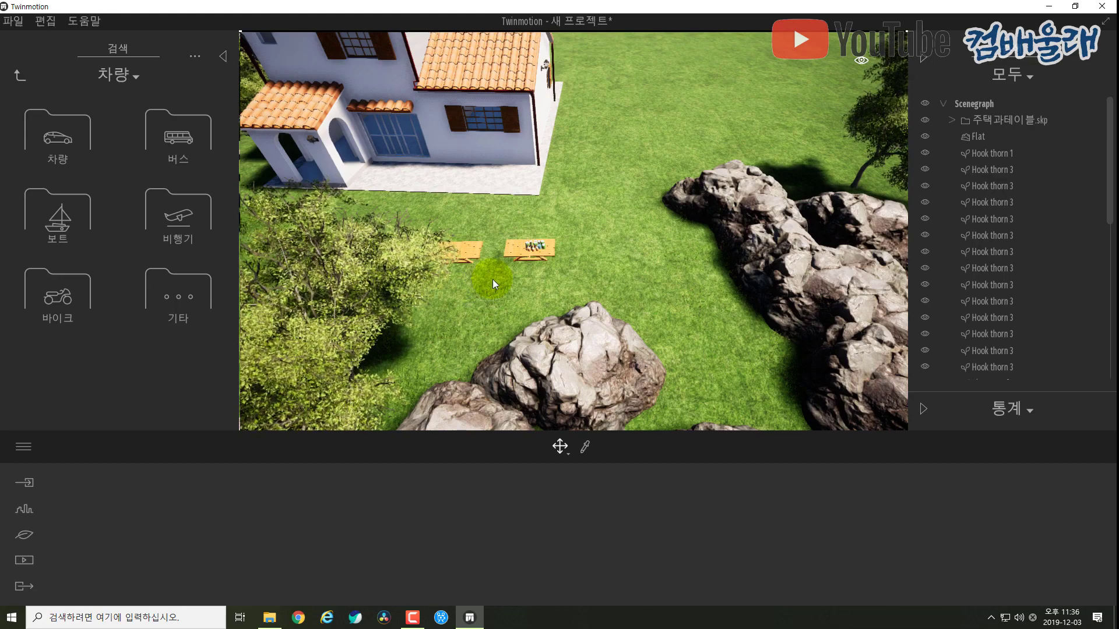
scroll(629, 345, "up", 3)
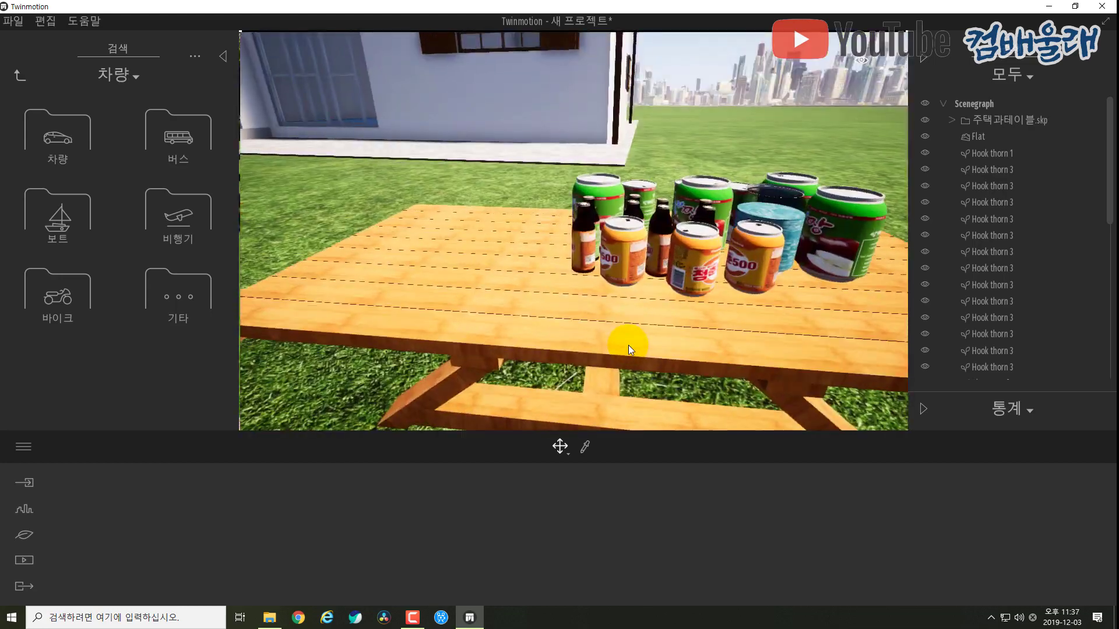
mouse_move(629, 345)
right_mouse_down()
mouse_move(617, 334)
mouse_move(627, 339)
right_mouse_up()
scroll(617, 335, "up", 3)
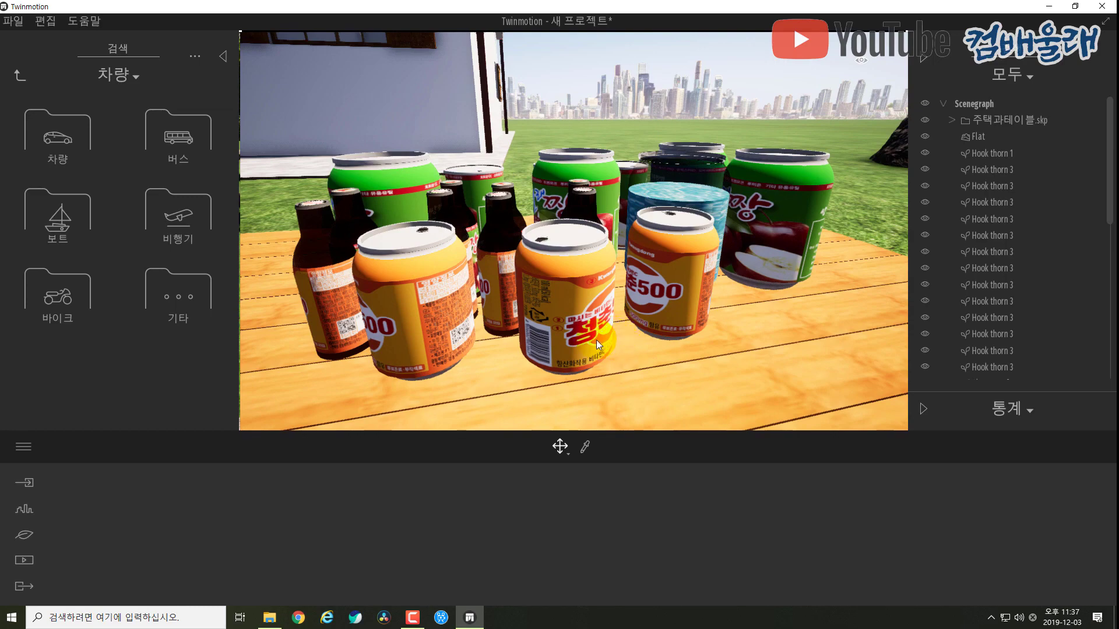
Step: Inspect the labels of the cans and bottles on the picnic table from several sides and from tabletop height
key("a")
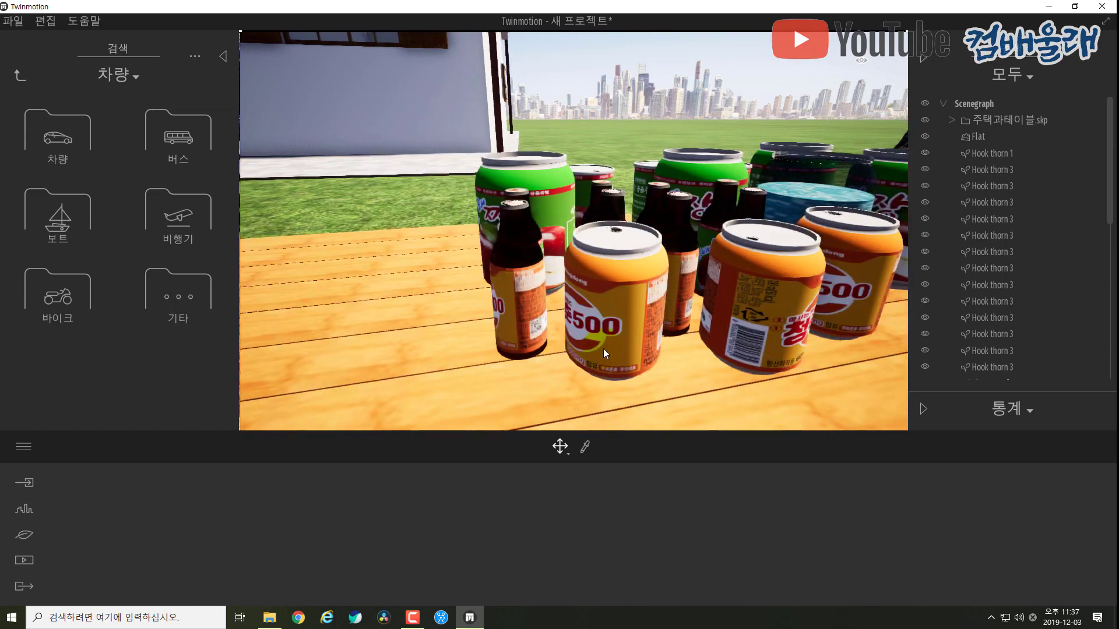
right_click_drag(603, 348, 670, 349)
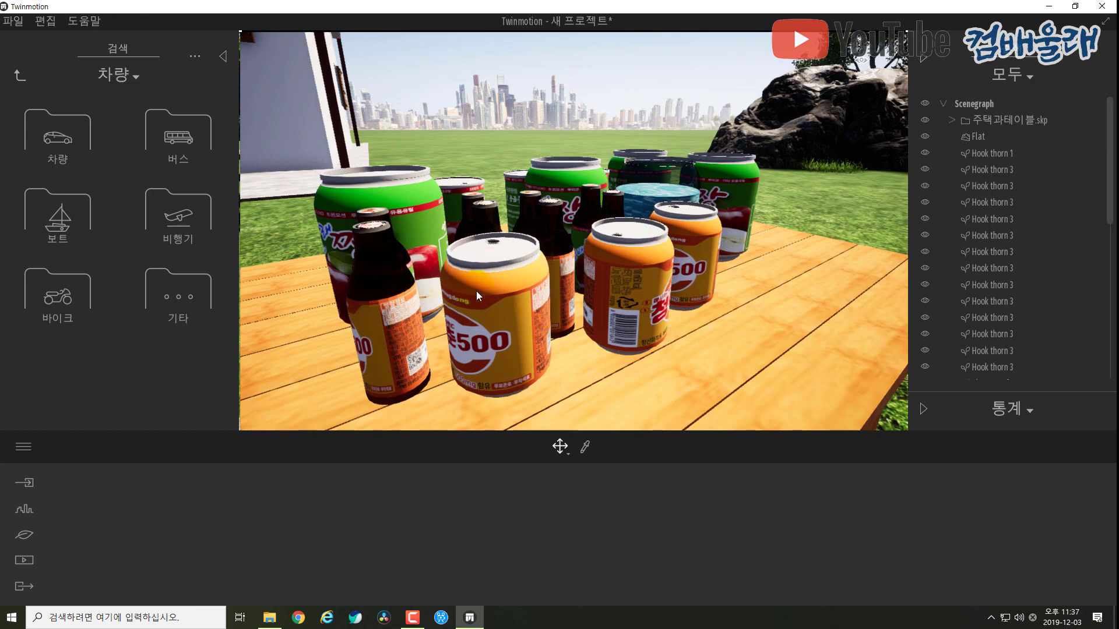
key("q")
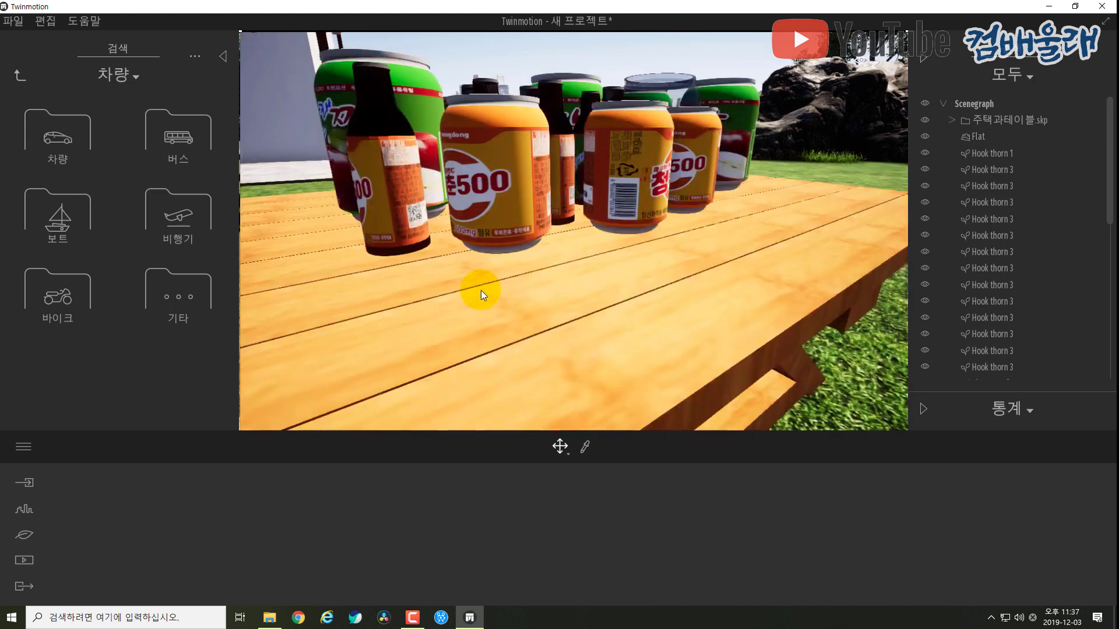
right_click_drag(487, 282, 507, 280)
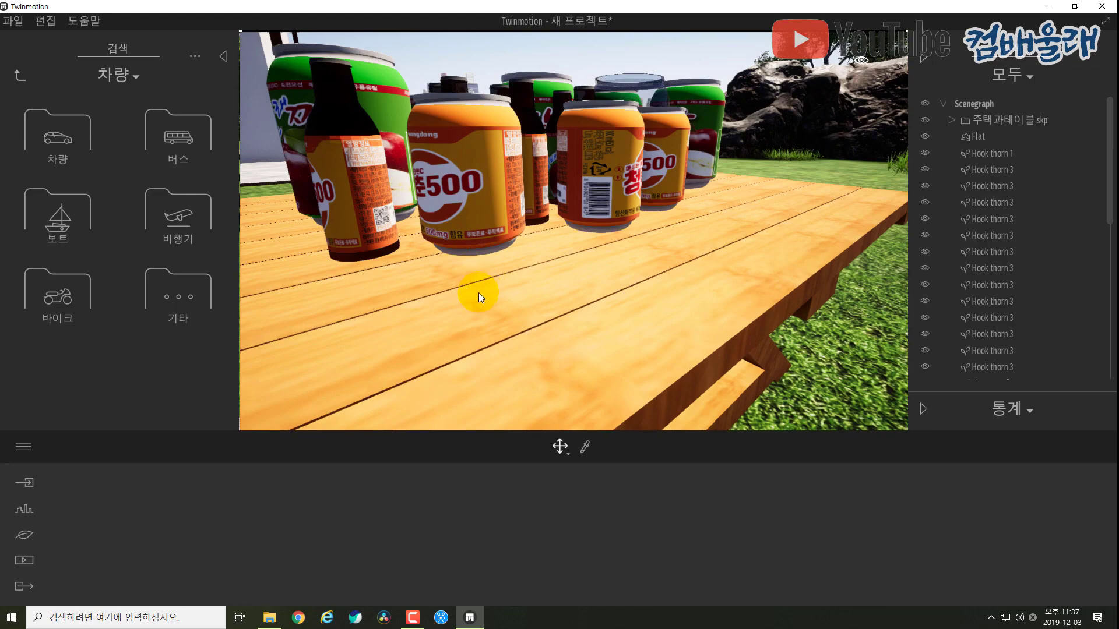
mouse_move(481, 294)
middle_mouse_down("shift")
mouse_move(572, 292)
mouse_move(501, 294)
middle_mouse_up("shift")
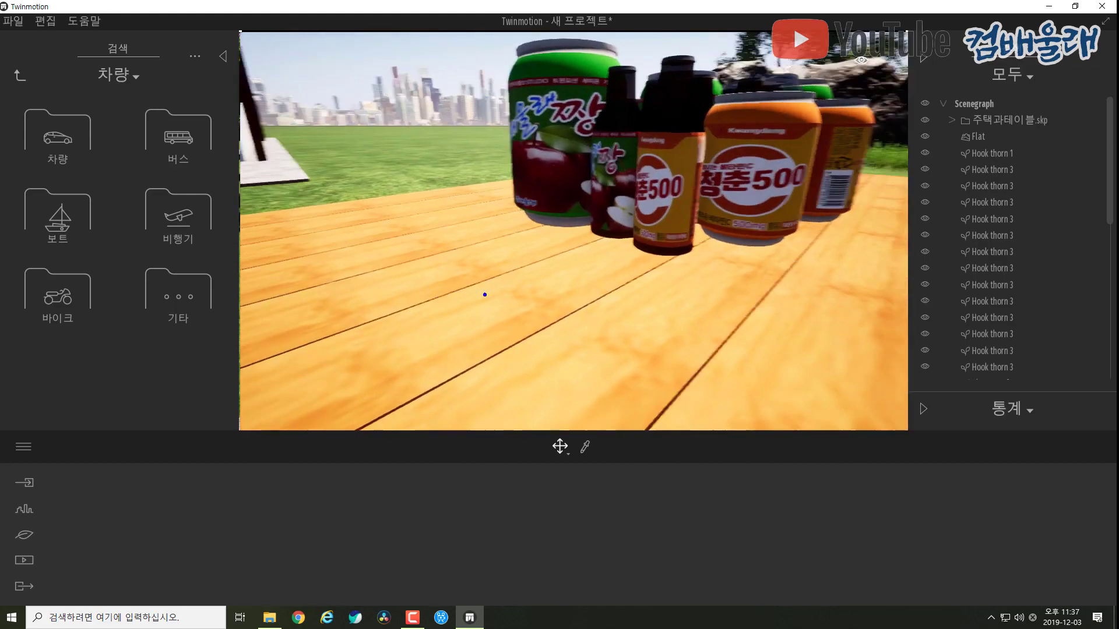
right_click_drag(483, 295, 530, 256)
key("a")
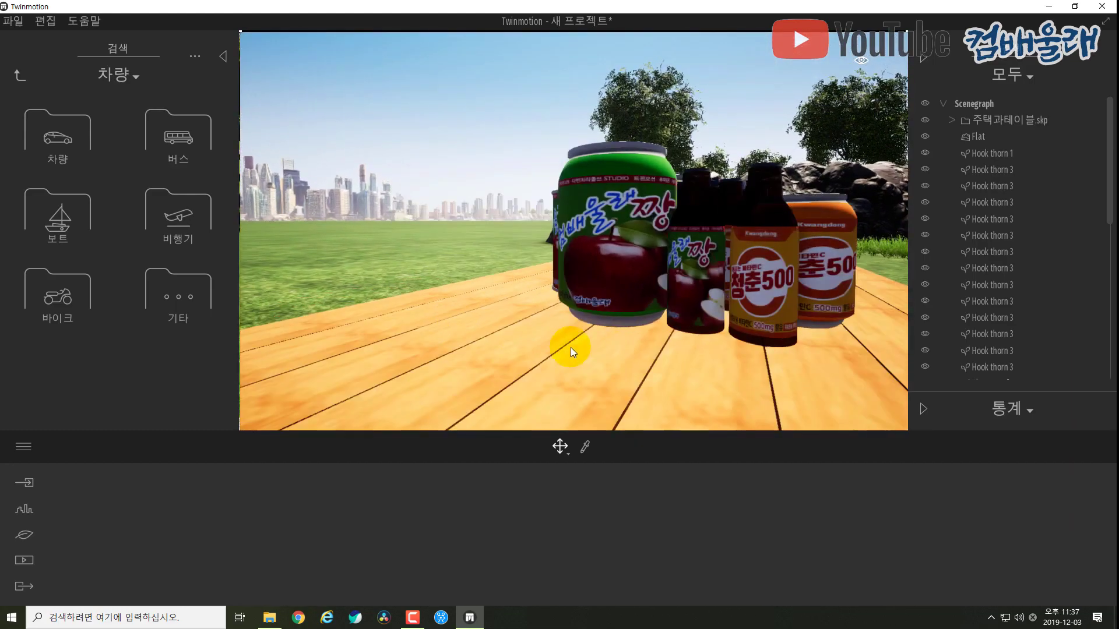
middle_click_drag(572, 348, 542, 337, "shift")
right_click_drag(505, 328, 531, 324)
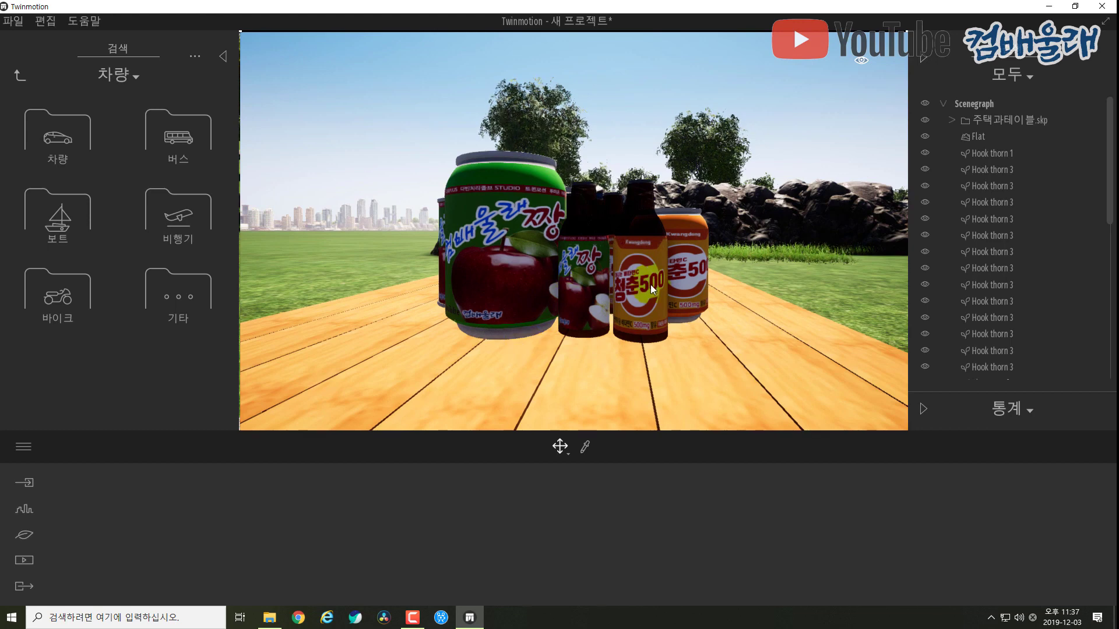
scroll(651, 290, "up", 1)
scroll(651, 291, "down", 1)
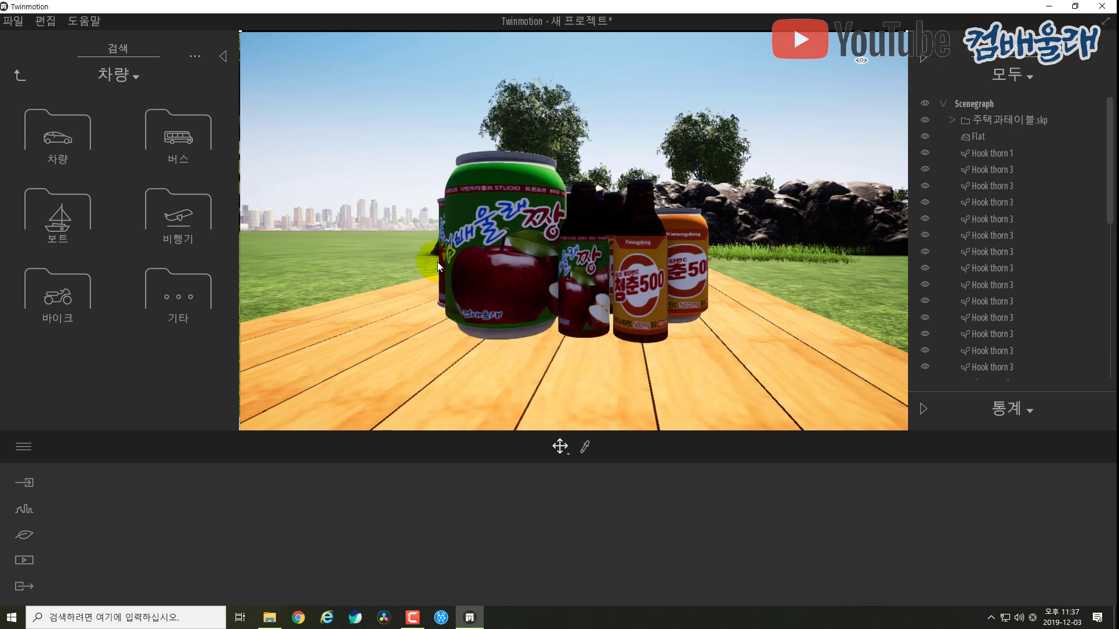
left_click(487, 257)
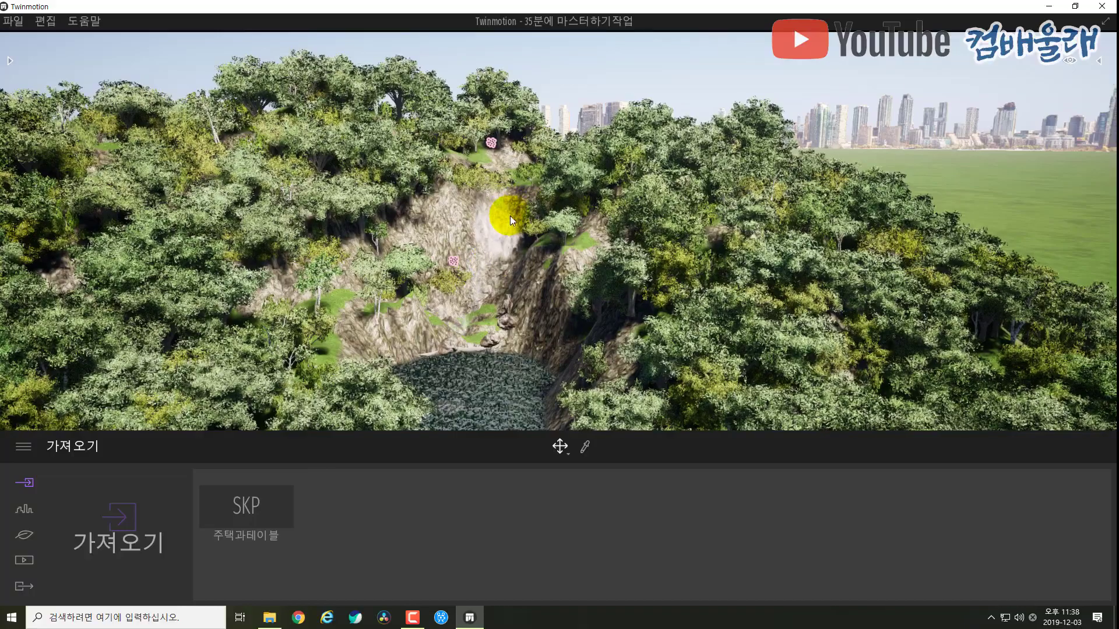
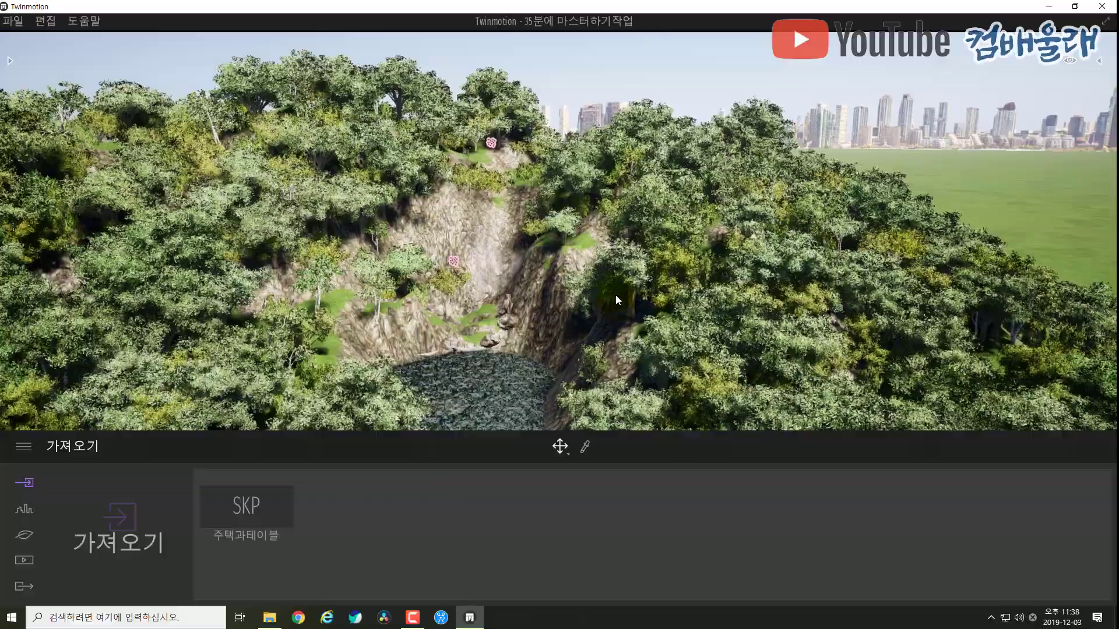
Step: Survey the forested valley from the waterfall pool down along the rocky stream to the pond
middle_click_drag(616, 293, 616, 362, "shift")
middle_click_drag(615, 297, 617, 157)
middle_click_drag(621, 273, 621, 273)
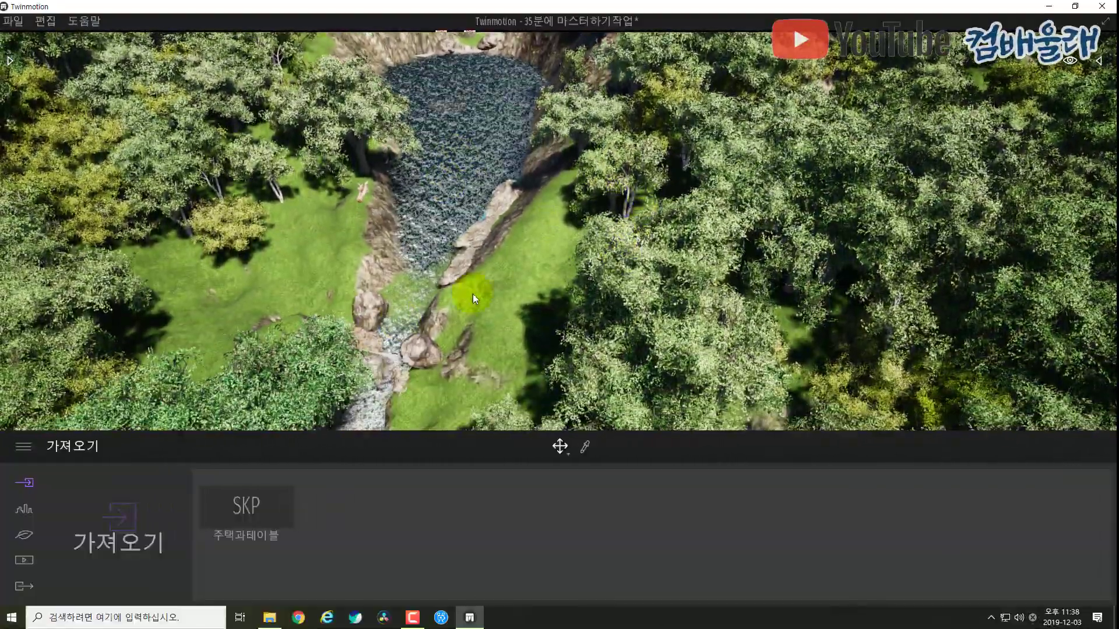
right_click_drag(481, 300, 434, 290)
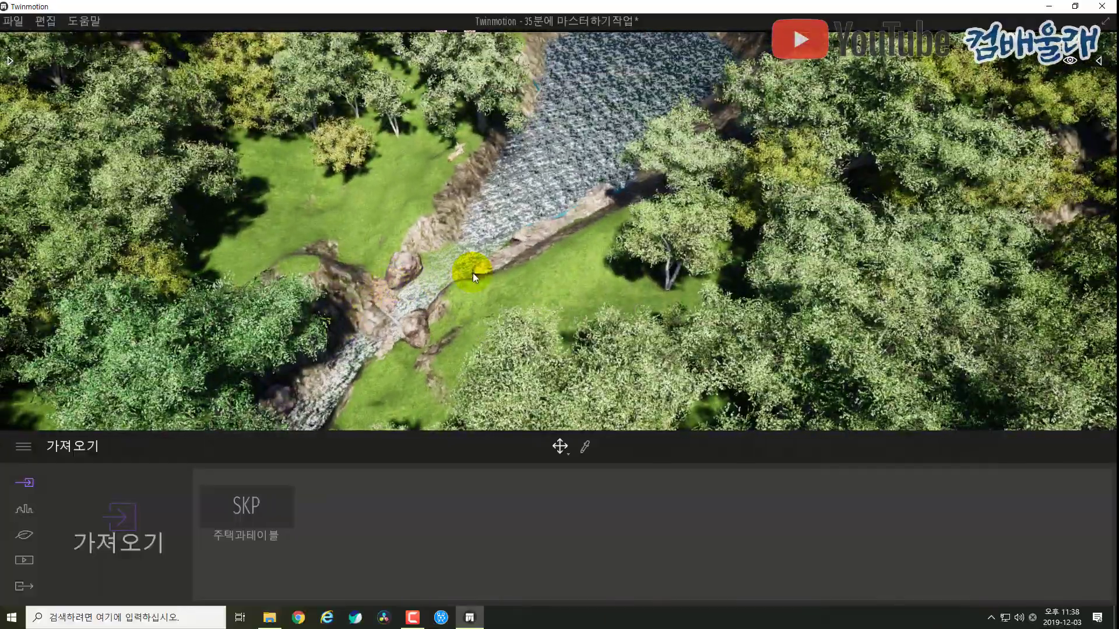
middle_click_drag(474, 273, 451, 275, "shift")
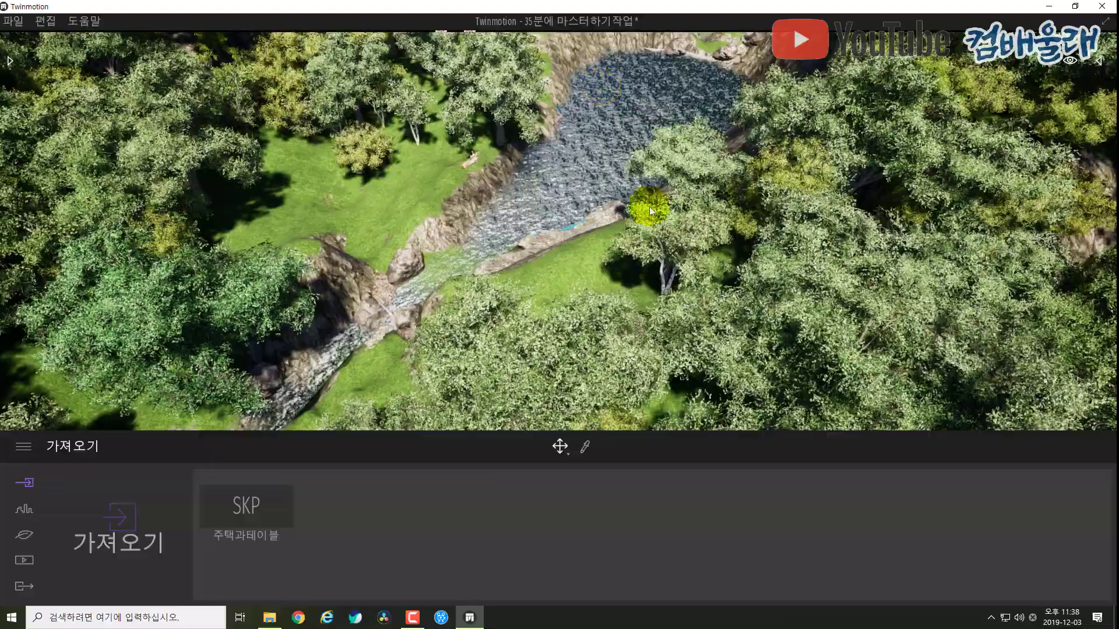
middle_click_drag(483, 266, 512, 274, "shift")
key("a")
right_click_drag(512, 274, 511, 250)
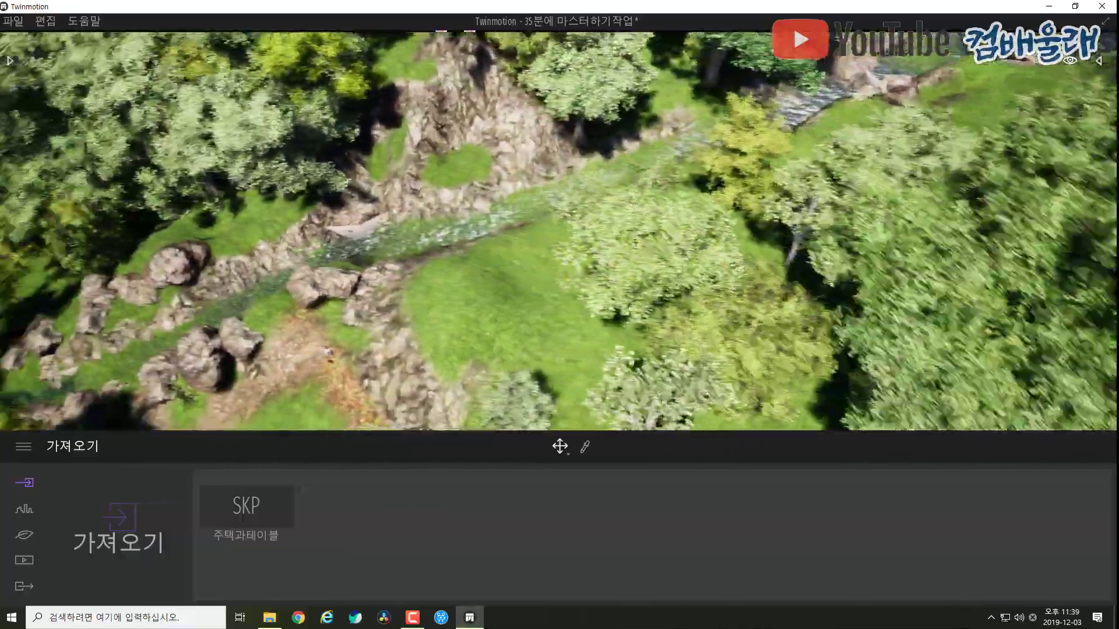
key("a")
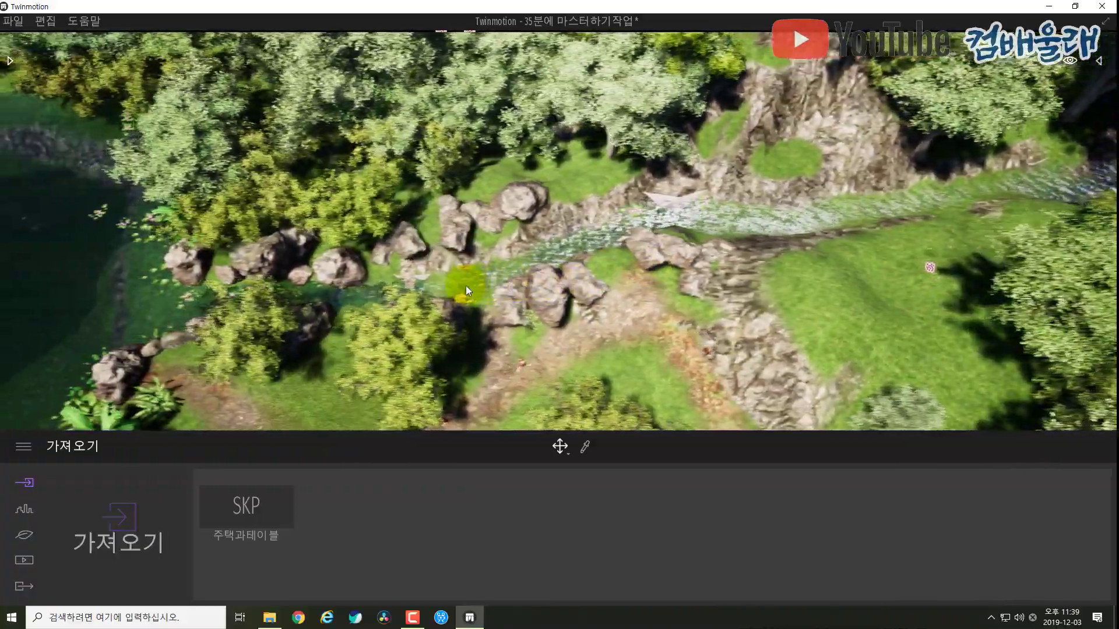
key("a")
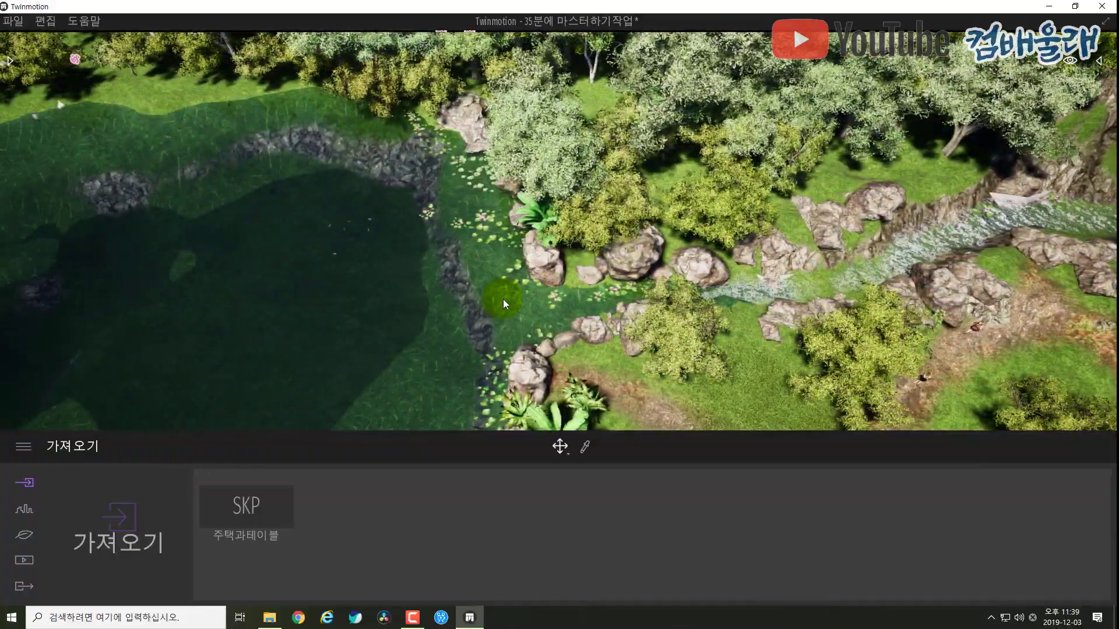
Step: Examine the pond shore with its boat and water plants, and the house with parked cars, from above
middle_click_drag(503, 297, 452, 242, "shift")
middle_click_drag(512, 321, 471, 313, "shift")
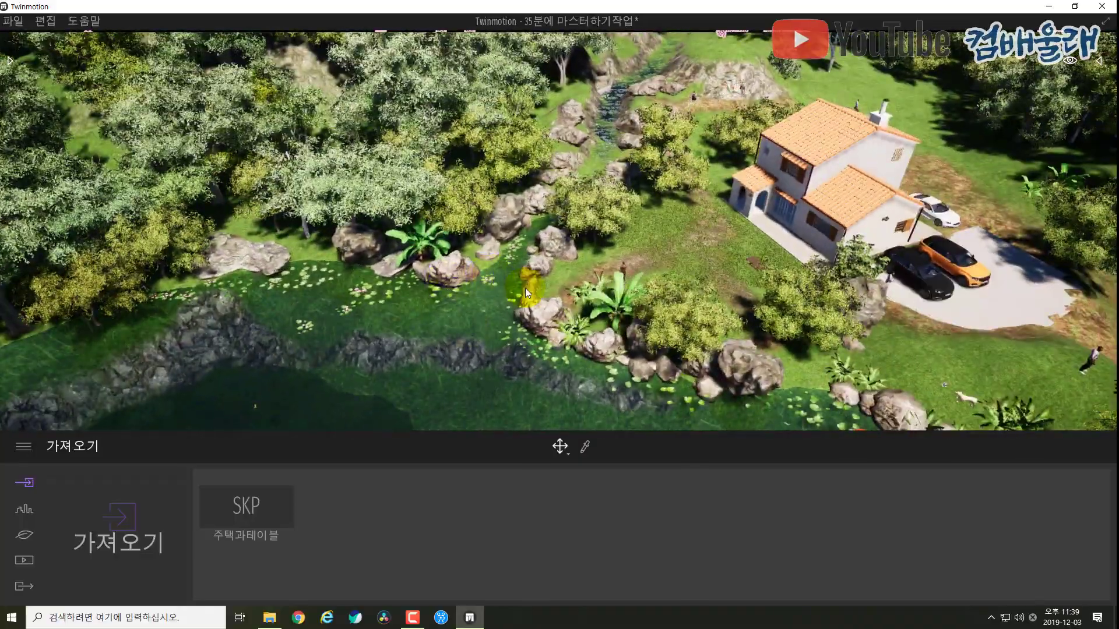
mouse_move(525, 288)
middle_mouse_down("shift")
mouse_move(513, 291)
mouse_move(525, 297)
mouse_move(490, 286)
mouse_move(518, 286)
middle_mouse_up("shift")
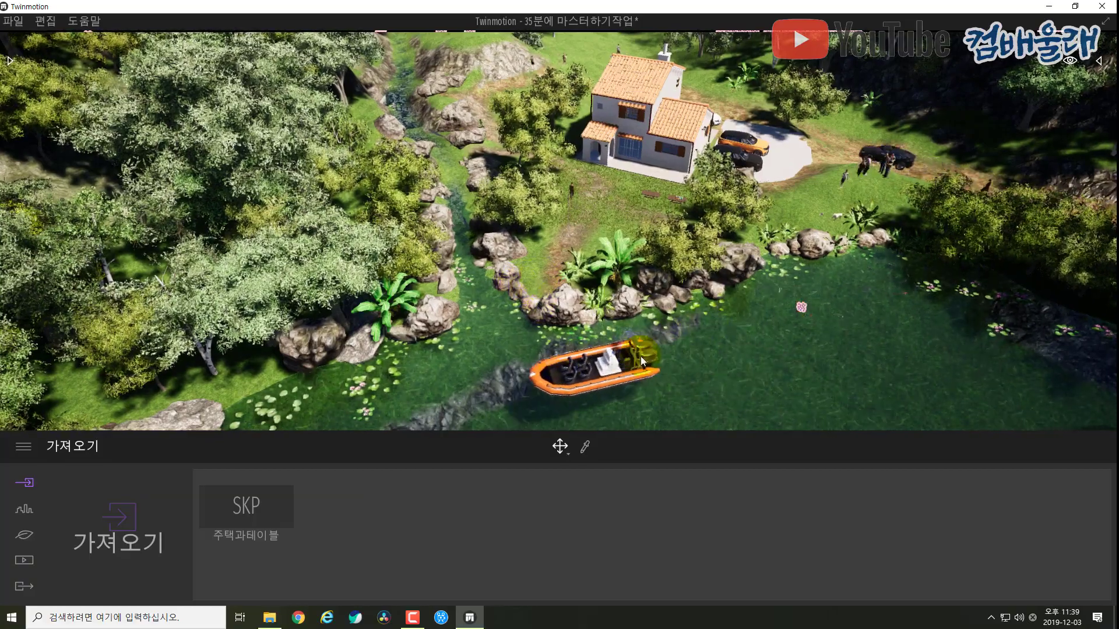
scroll(580, 291, "up", 2)
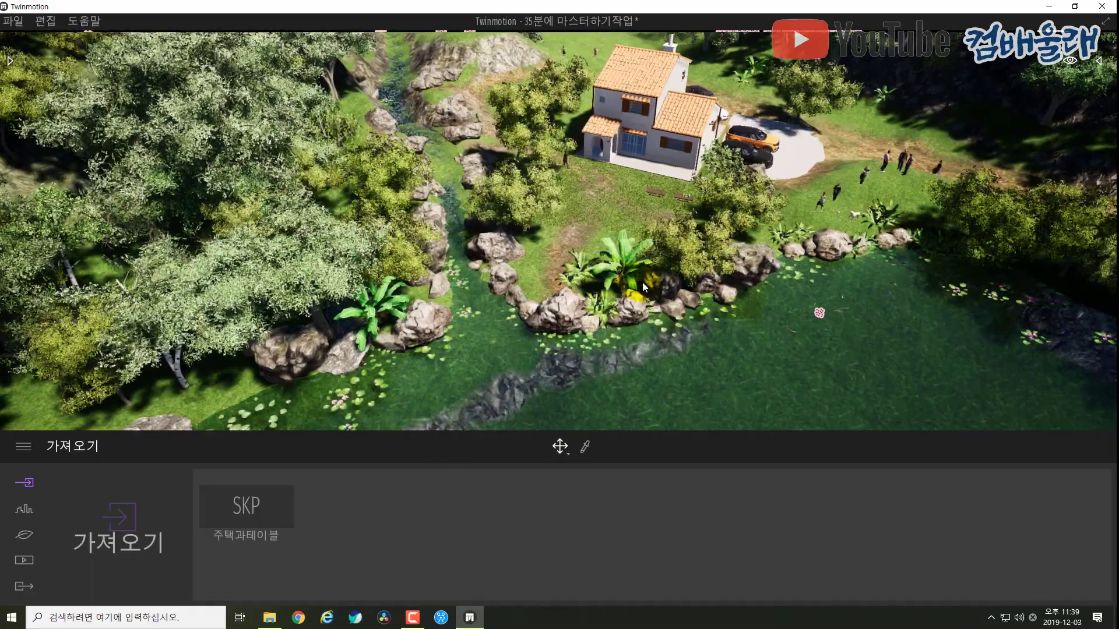
middle_click_drag(643, 283, 783, 233, "shift")
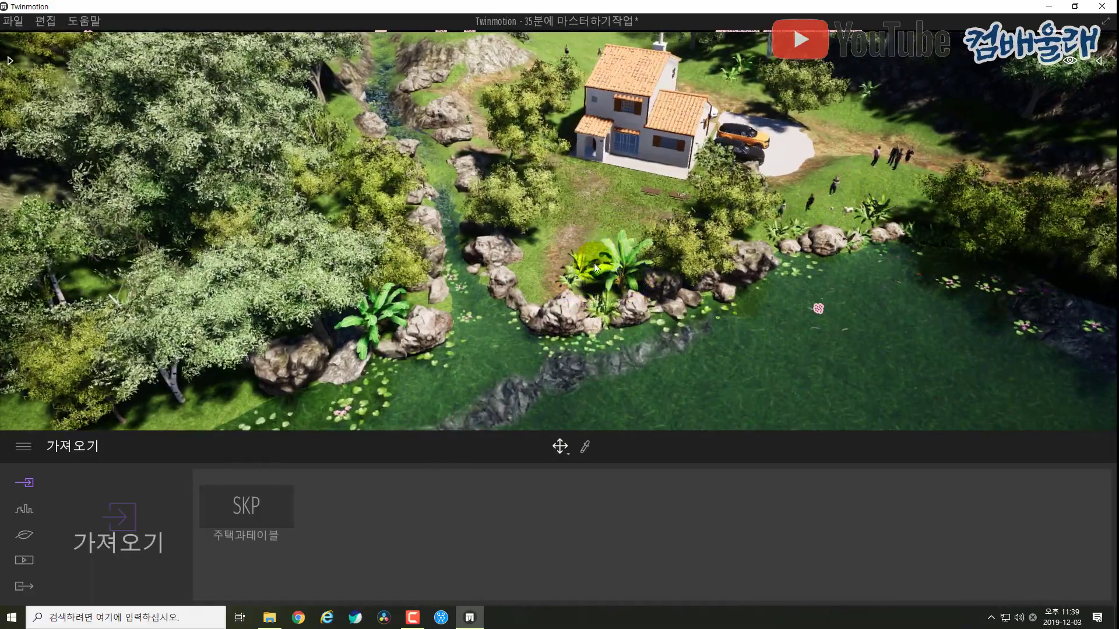
scroll(592, 261, "up", 3)
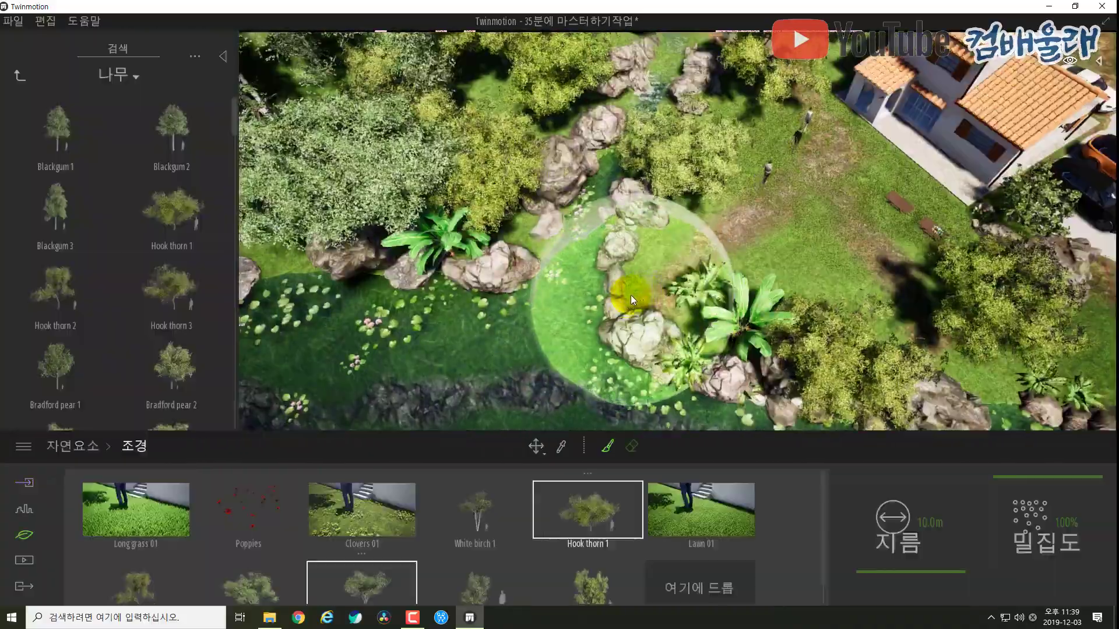
Step: Paint trees from the vegetation palette, including Hook thorn 1, onto the open grass between the woods and the pond
middle_click_drag(617, 297, 612, 294, "shift")
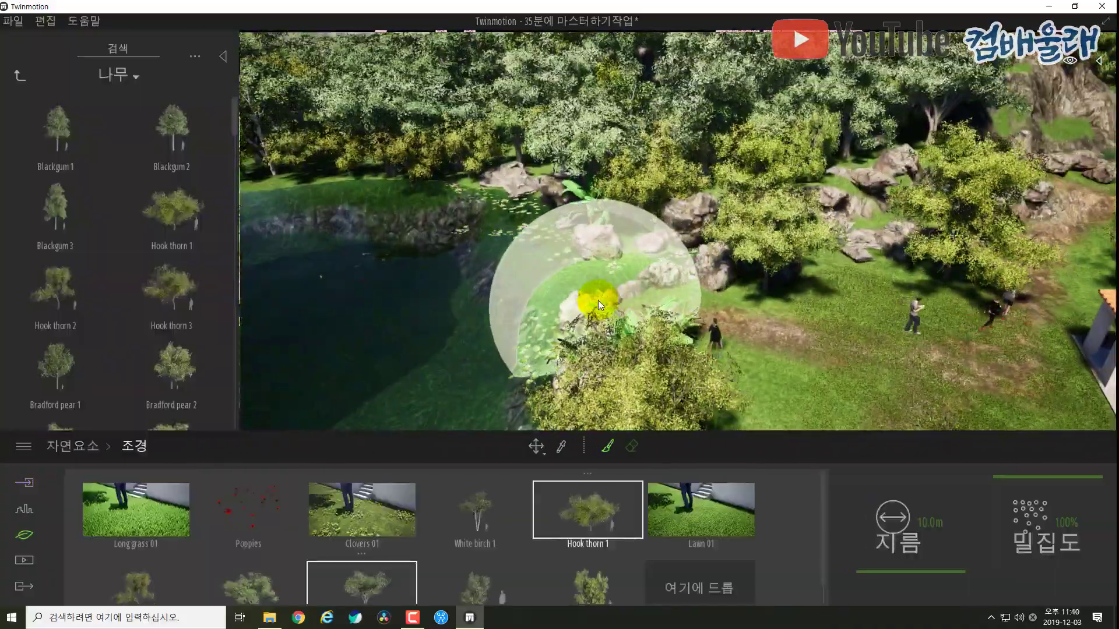
mouse_move(595, 301)
right_mouse_down()
mouse_move(503, 257)
mouse_move(513, 340)
right_mouse_up()
key("a")
key("a")
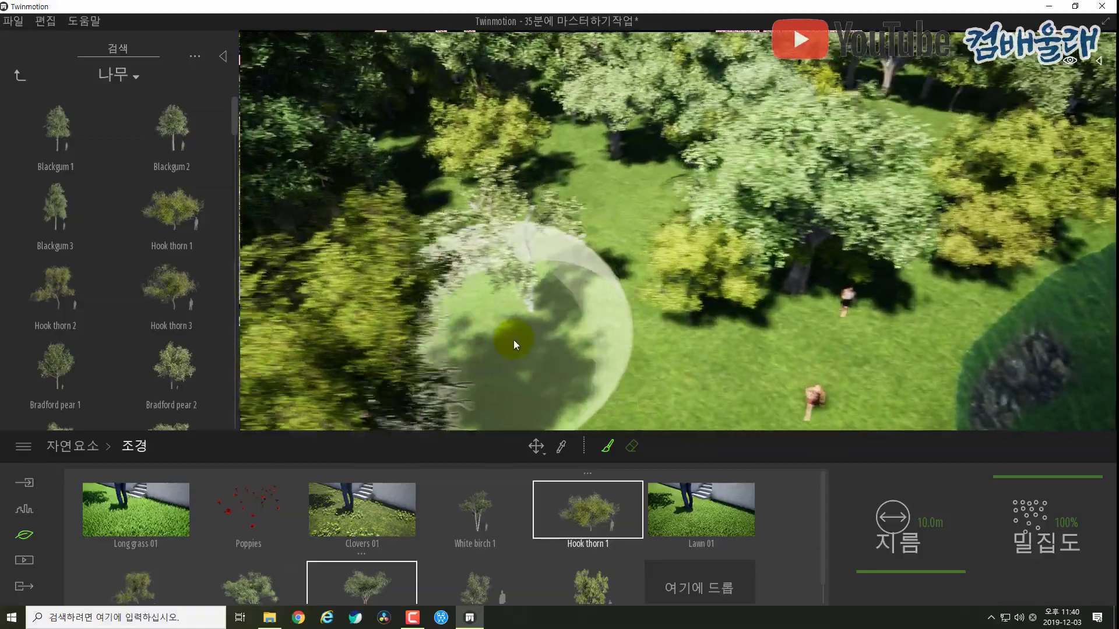
key("a")
key("s")
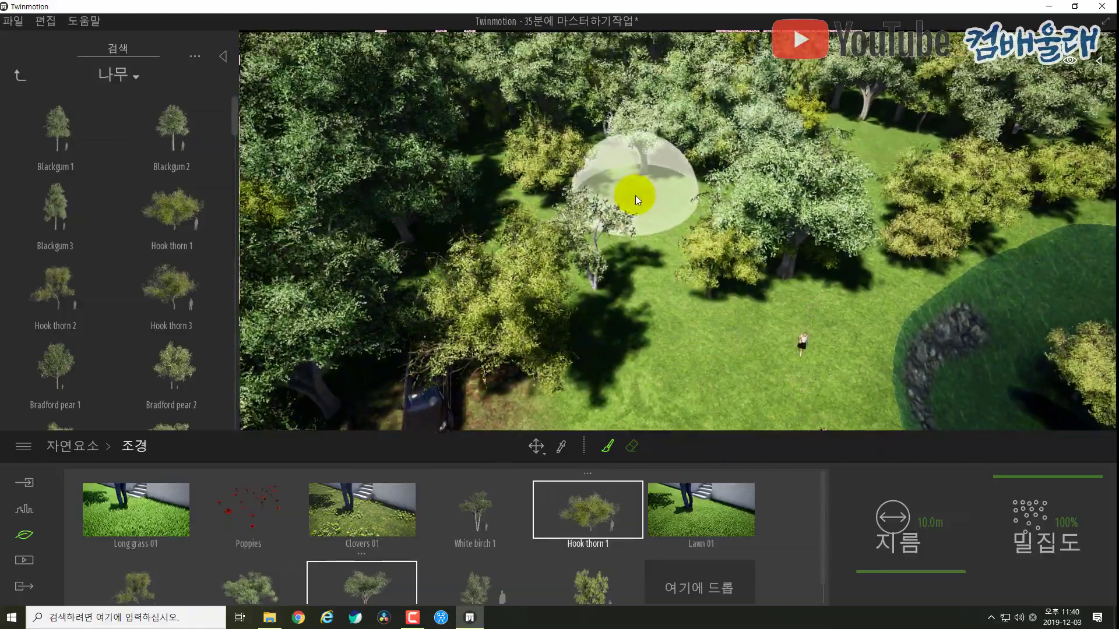
left_click(672, 386)
right_click_drag(755, 348, 749, 352)
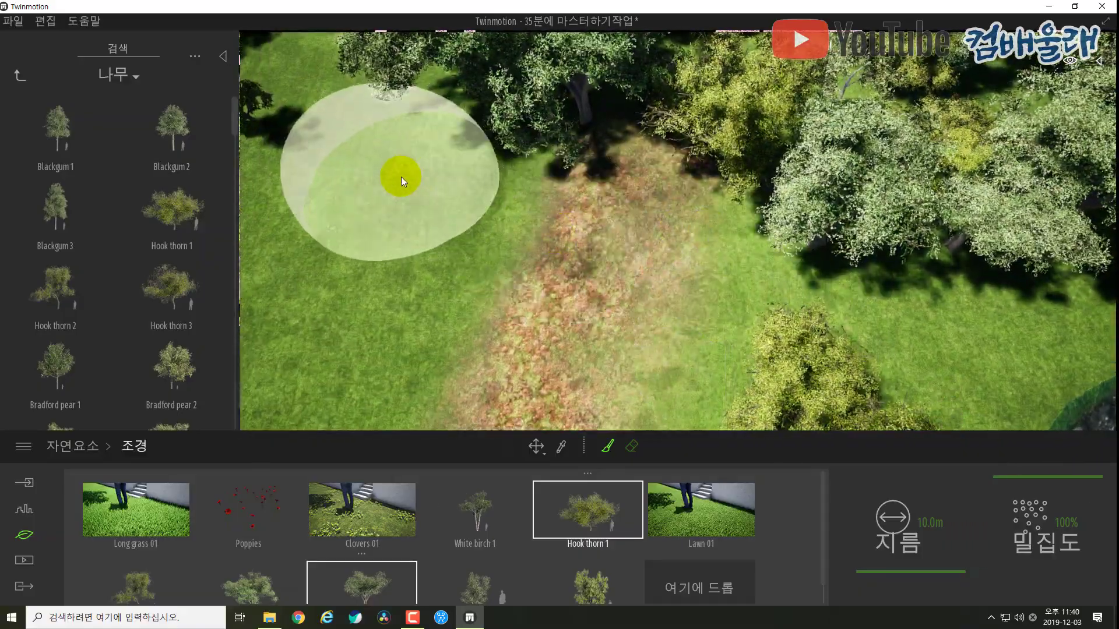
Step: Set the vegetation brush diameter to 28.6 m and paint more trees on the grass beside the leaf-covered path
left_click(910, 569)
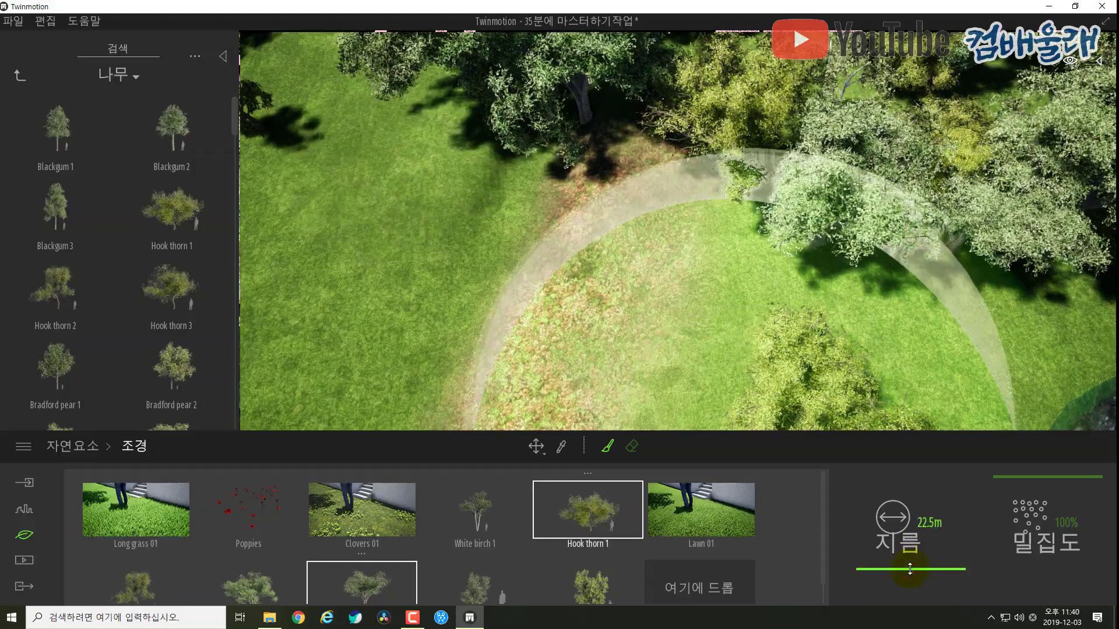
left_click_drag(911, 569, 910, 567)
right_click_drag(457, 261, 486, 225)
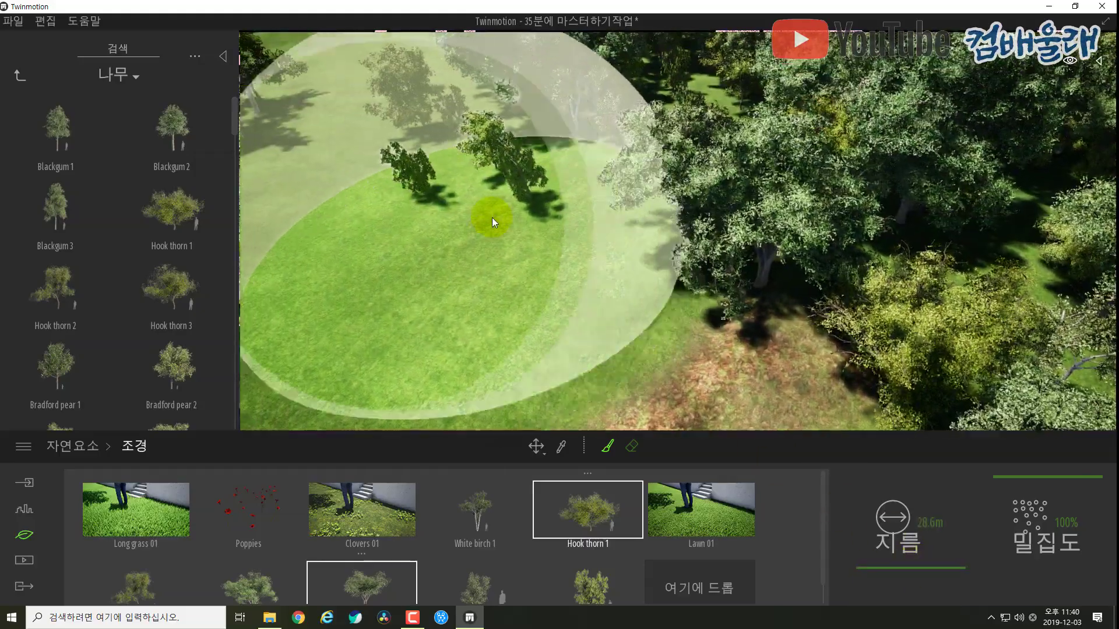
left_click(494, 199)
right_click_drag(550, 240, 543, 242)
left_click(522, 225)
right_click_drag(708, 256, 708, 245)
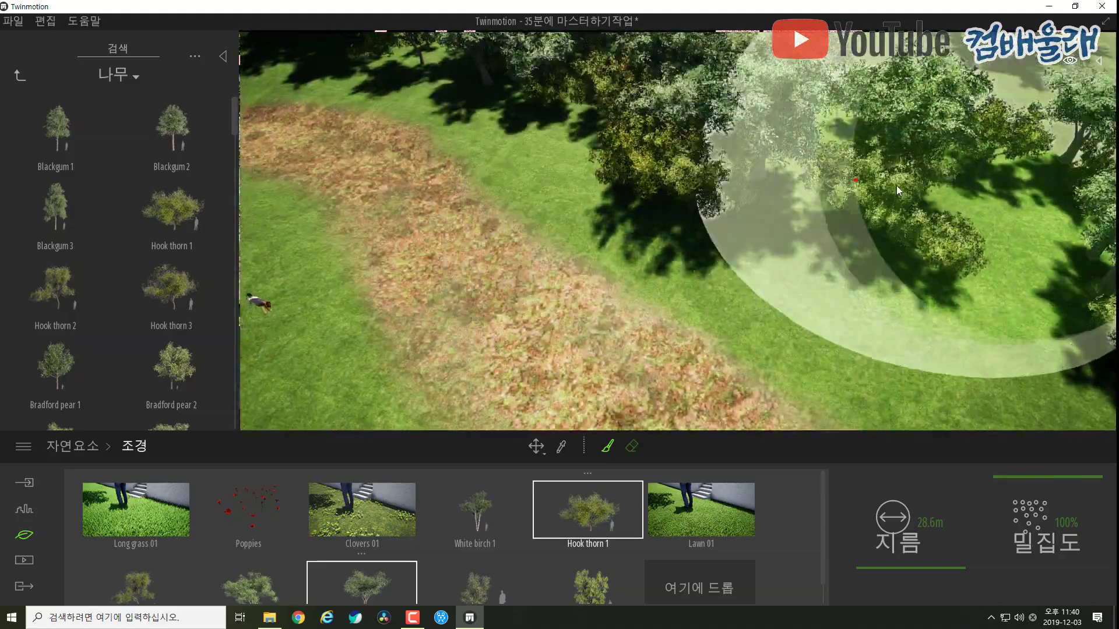
Step: Place Rock 1 and Rock 8 from the rock library side by side on the grass at the edge of the leaf-covered path
left_click(223, 198)
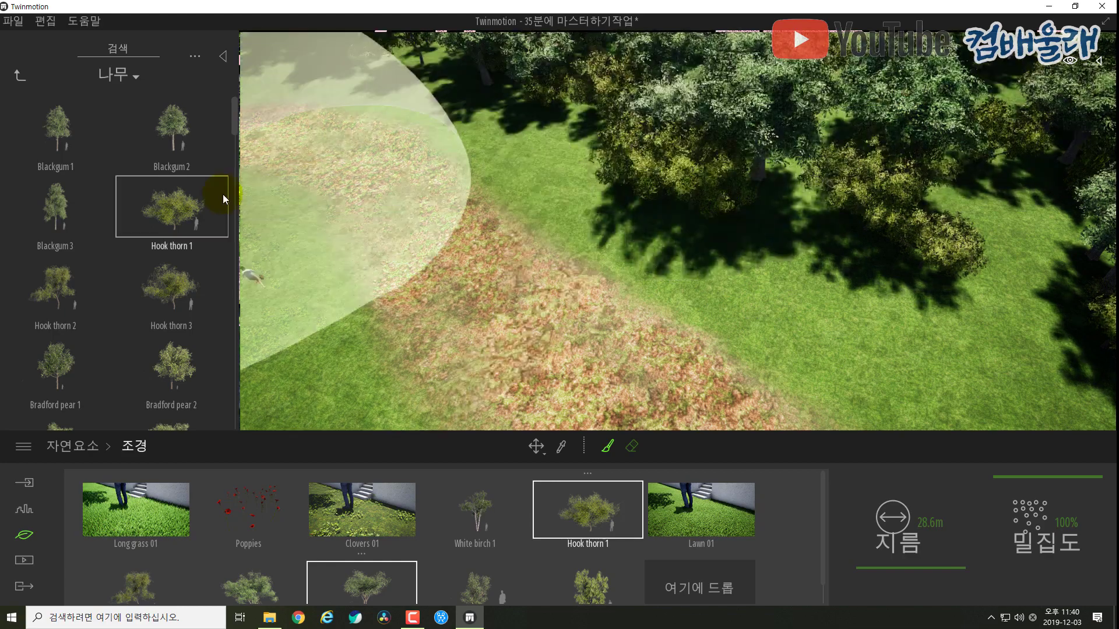
left_click(19, 74)
left_click(68, 227)
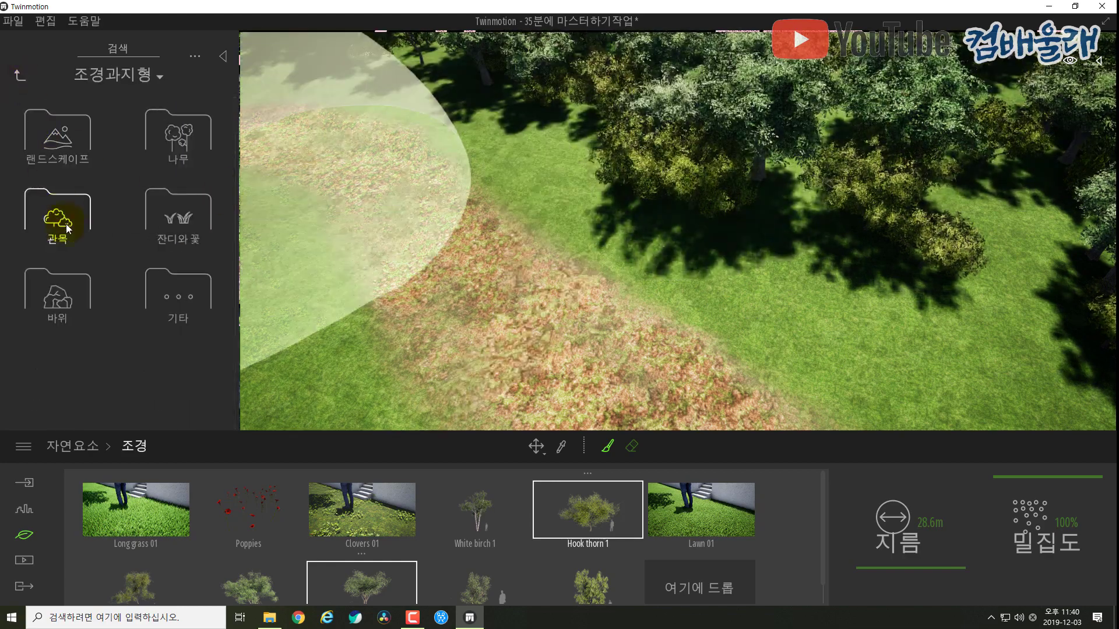
left_click(57, 294)
left_click_drag(51, 145, 711, 306)
left_click(205, 263)
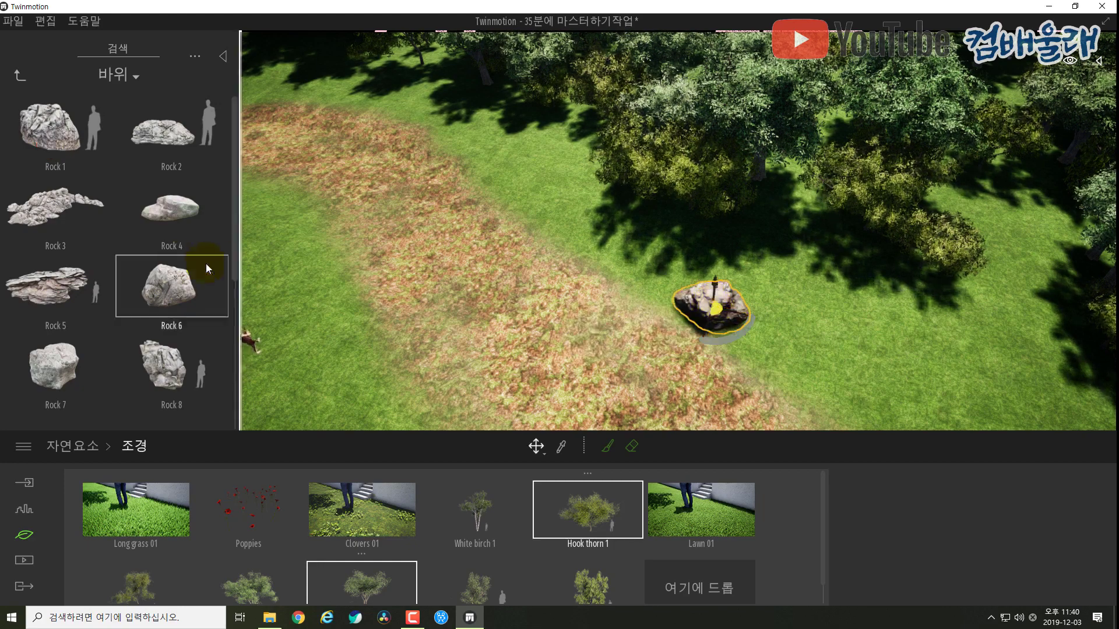
left_click(67, 230)
scroll(103, 229, "down", 2)
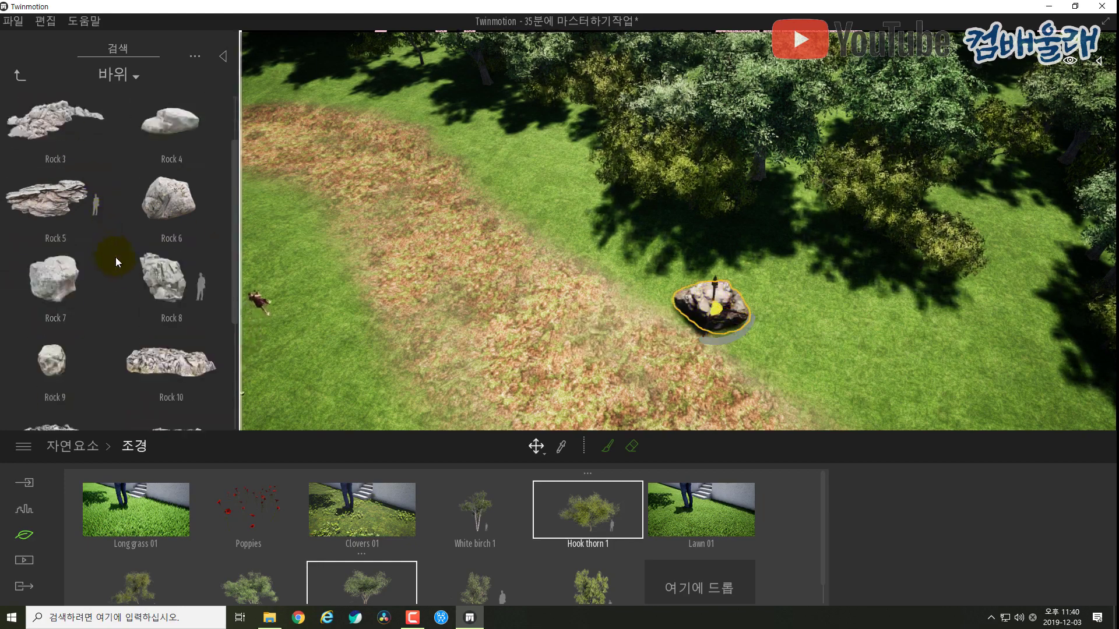
left_click_drag(152, 279, 658, 275)
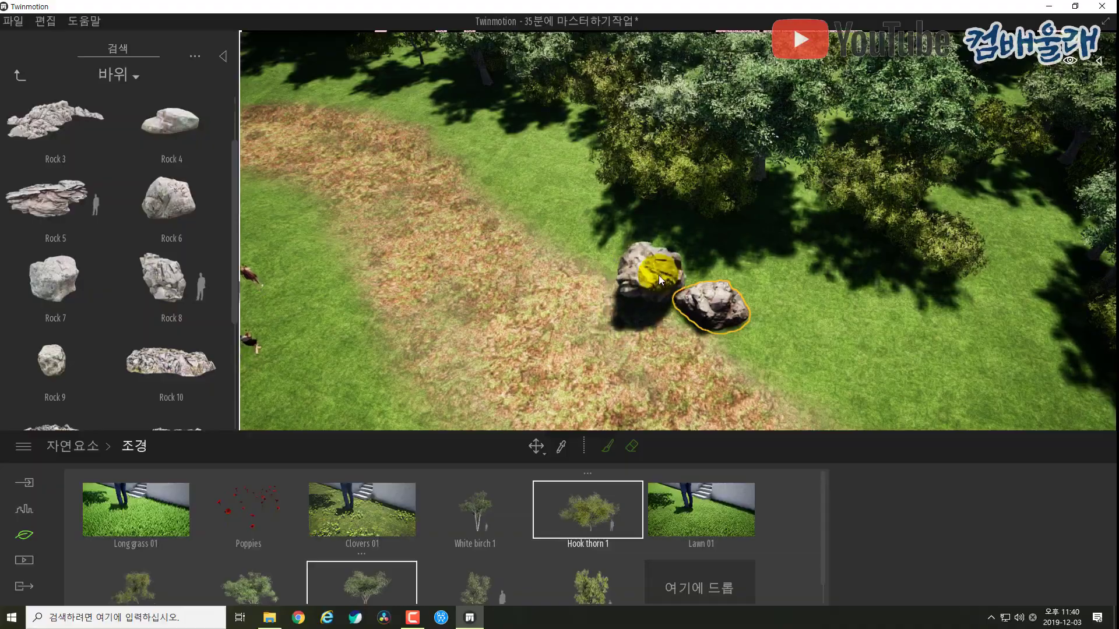
Step: Place the people group Group02 on the grassy bank between the trees and the pond
right_click_drag(659, 275, 677, 332)
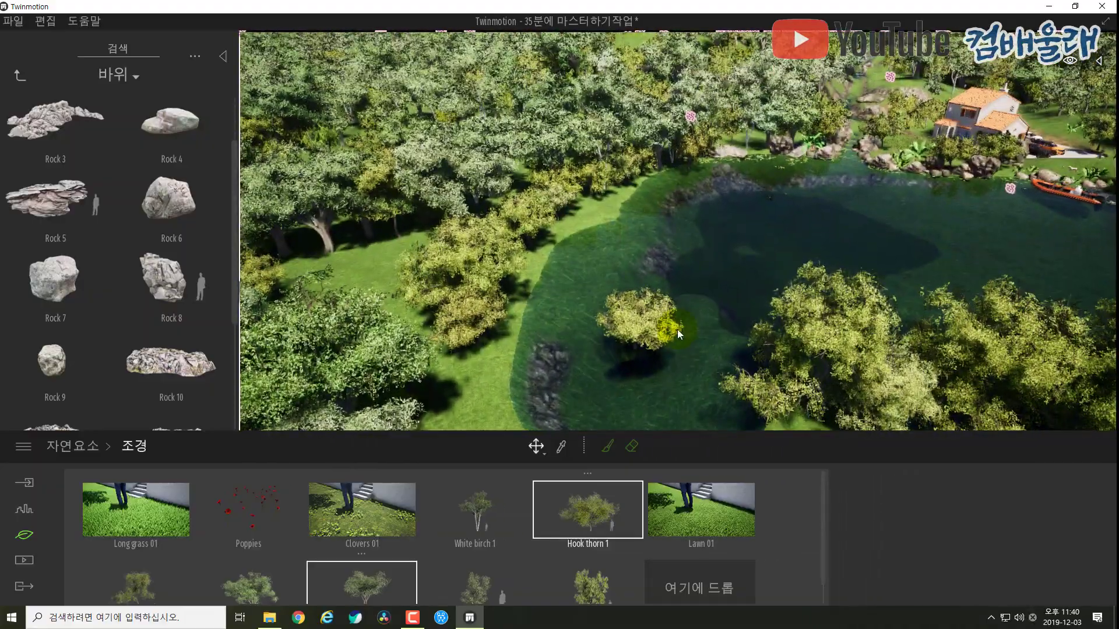
key("w")
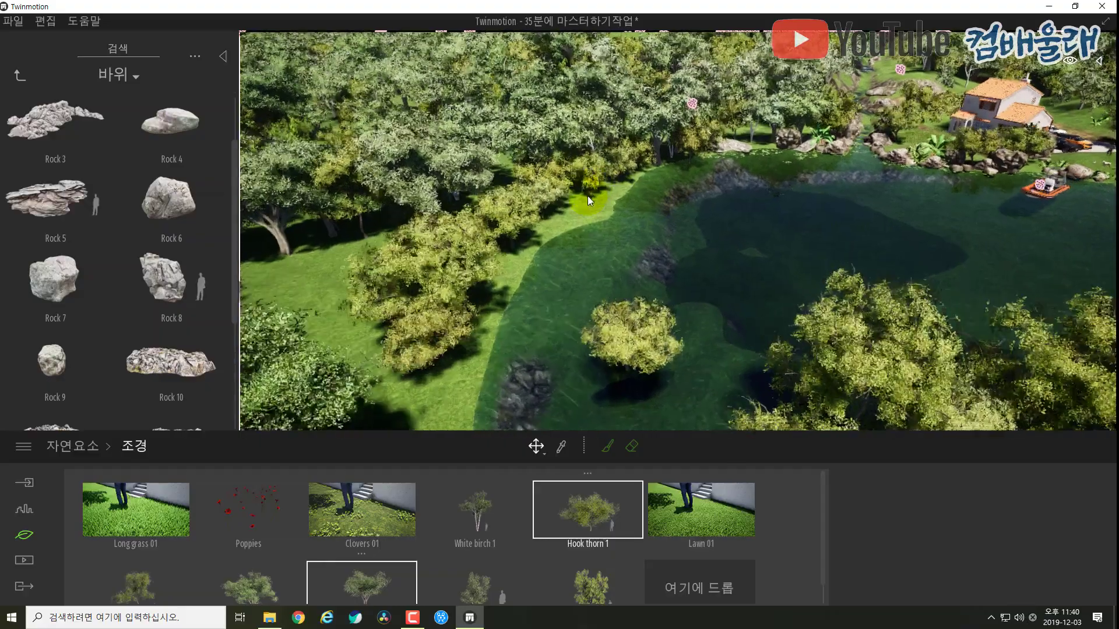
key("w")
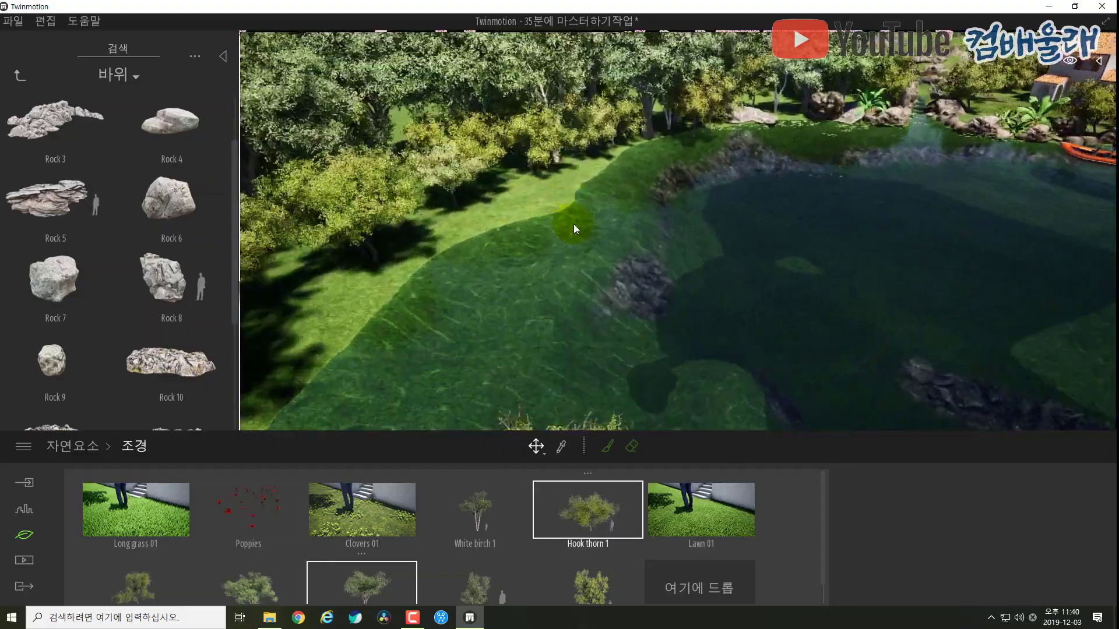
key("w")
key("a")
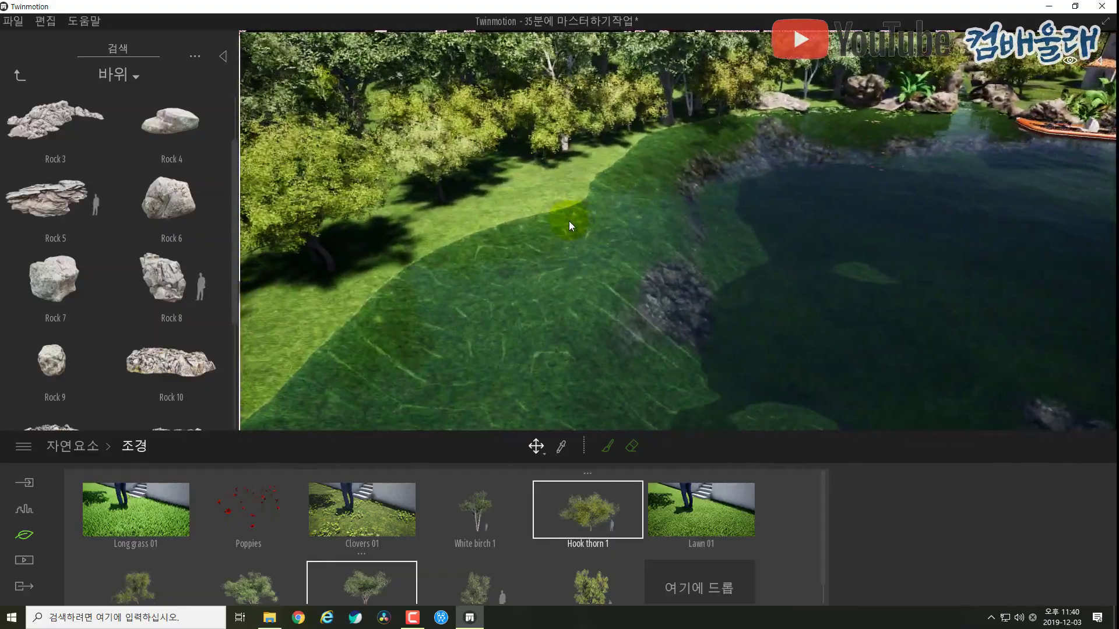
key("w")
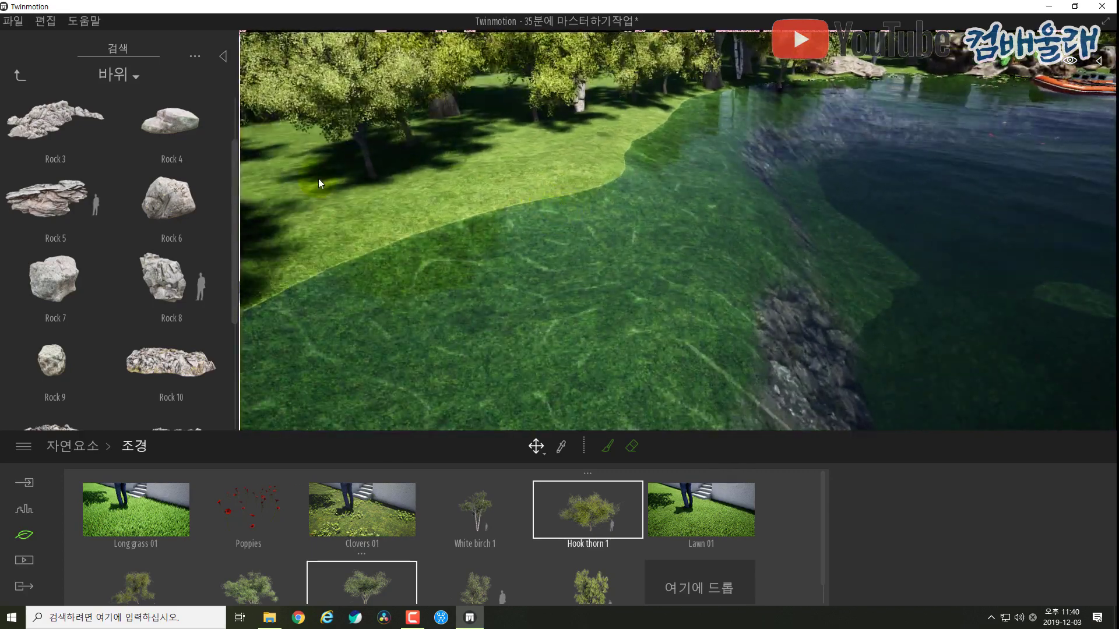
key("e")
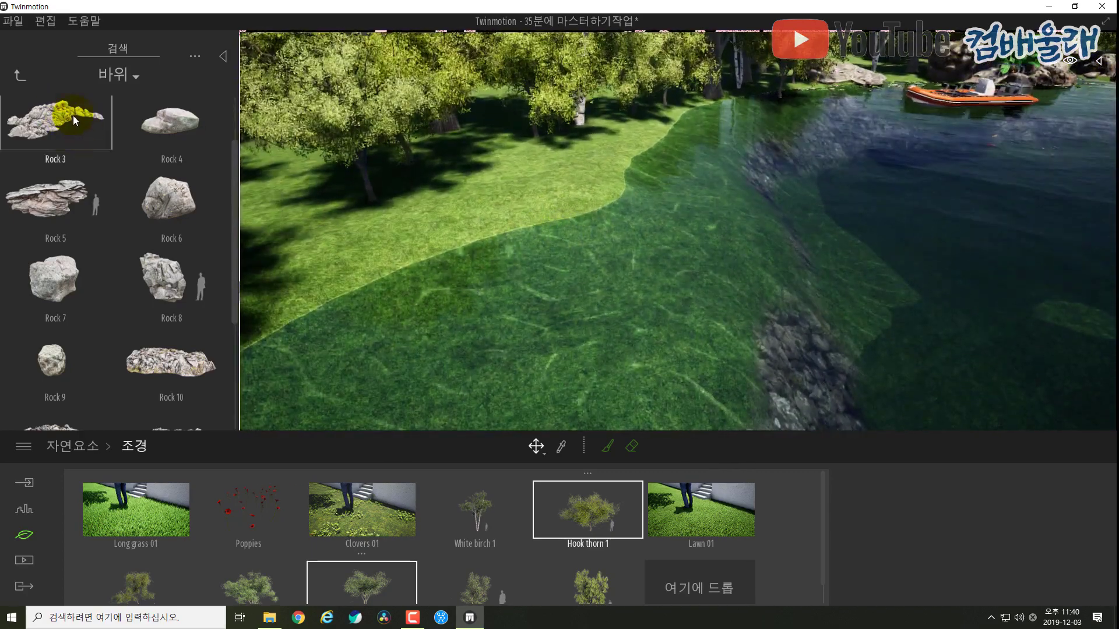
left_click(16, 78)
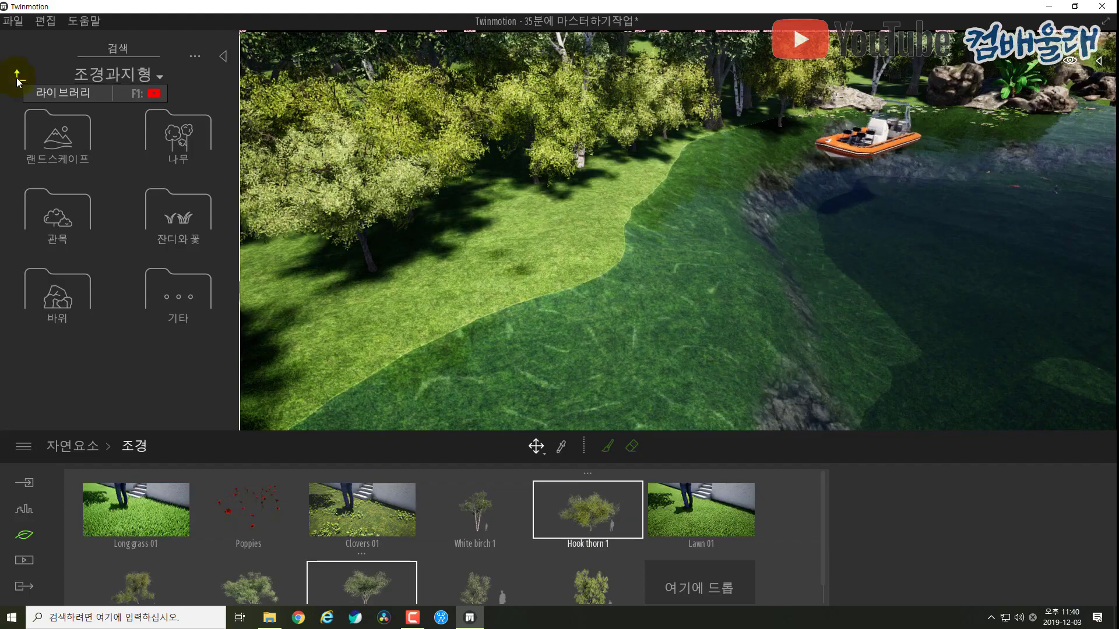
left_click(16, 78)
left_click(67, 239)
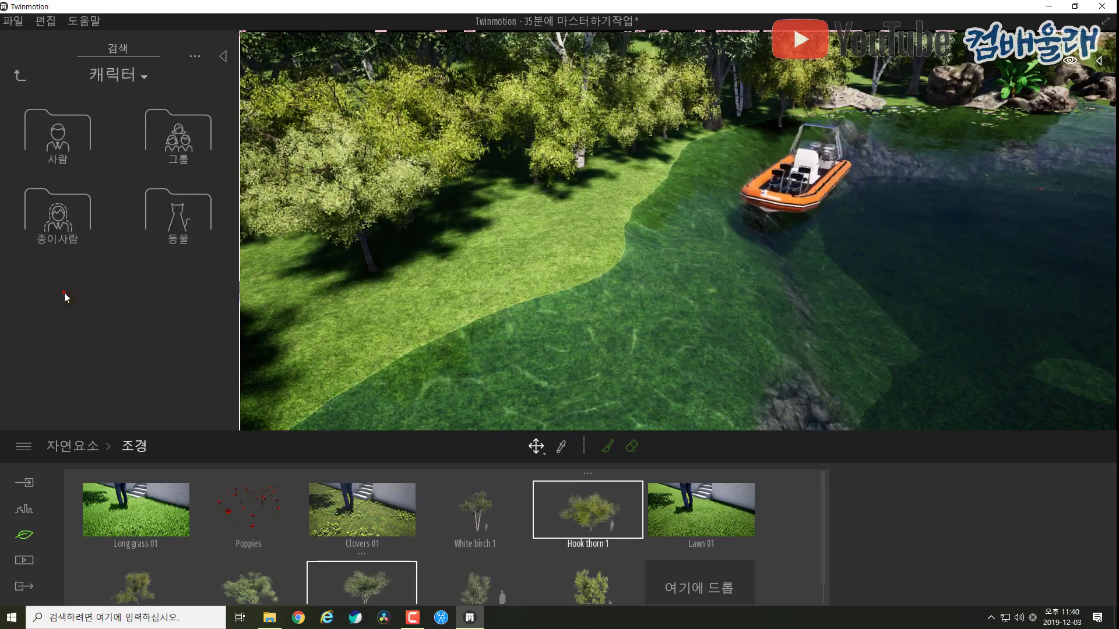
left_click(58, 143)
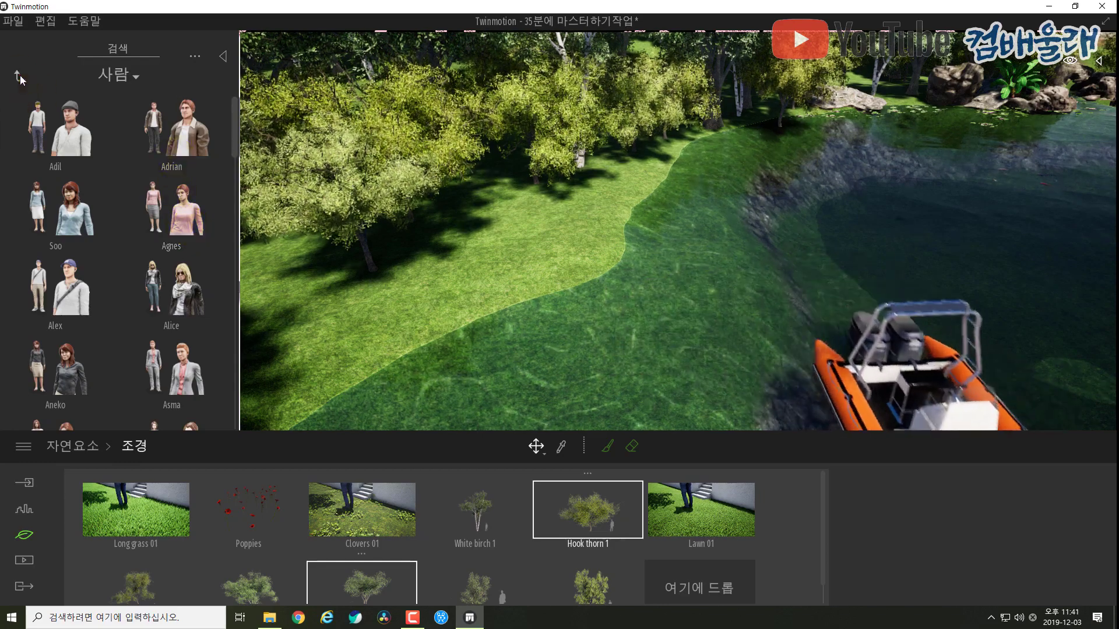
left_click(19, 75)
left_click(177, 141)
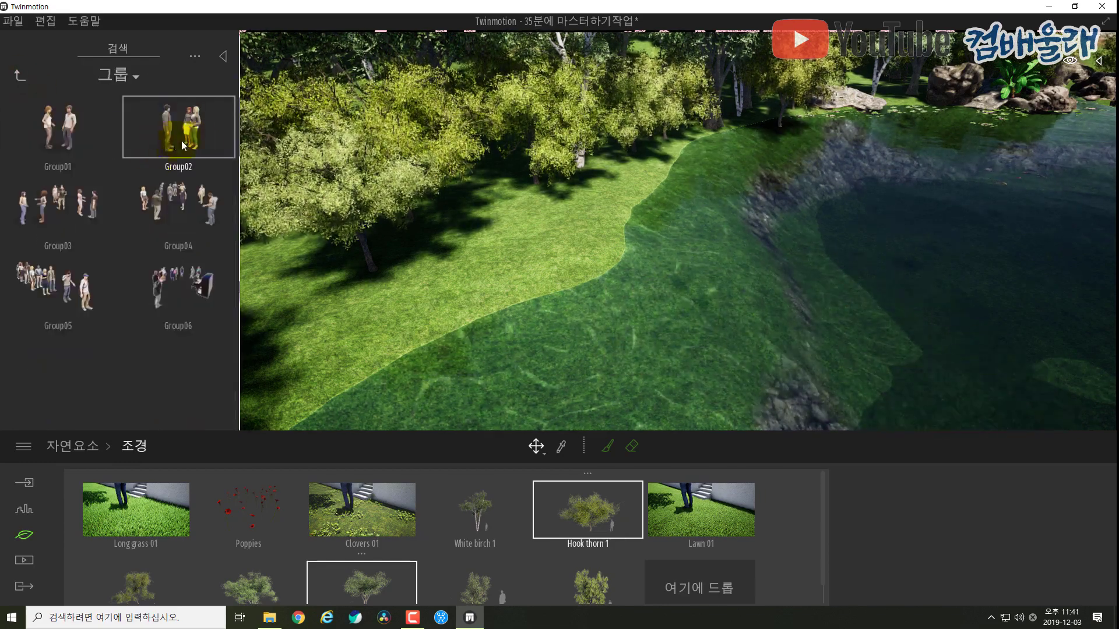
left_click_drag(180, 141, 527, 261)
Step: Place the Lily bench from the city furniture library on the bank beside the group of people
right_click_drag(527, 261, 416, 257)
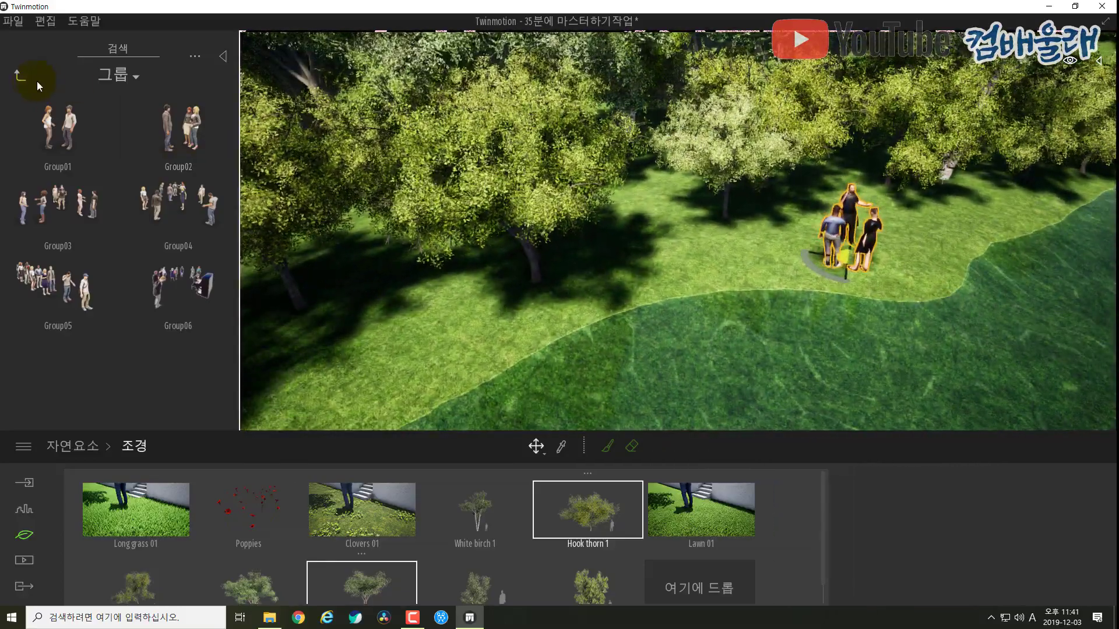
left_click(20, 74)
left_click(76, 217)
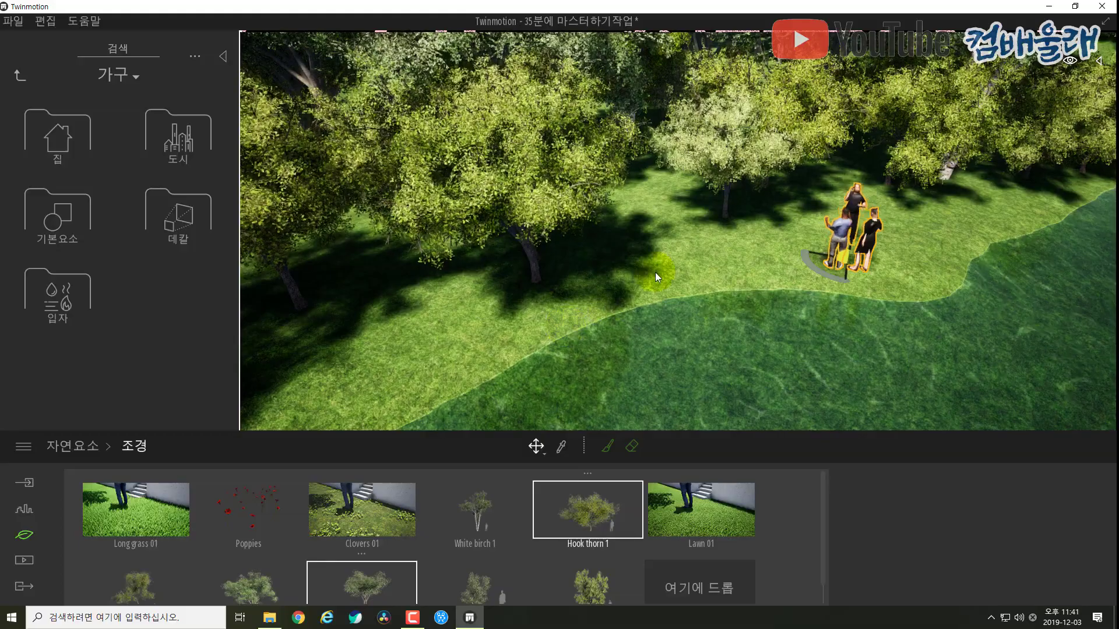
left_click(174, 146)
left_click(47, 141)
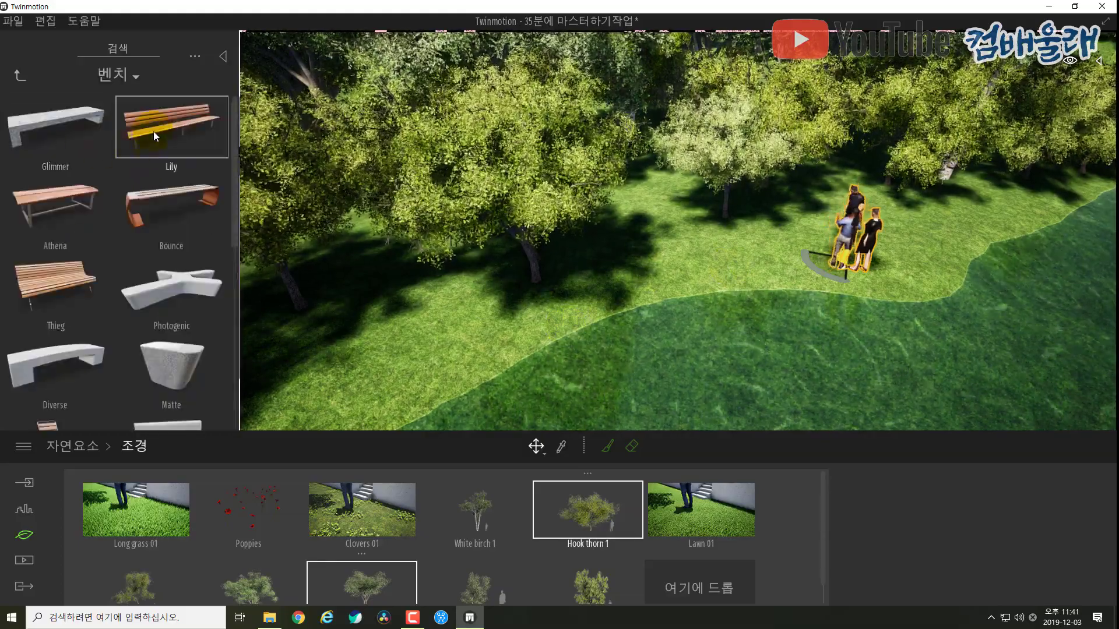
left_click_drag(153, 131, 756, 260)
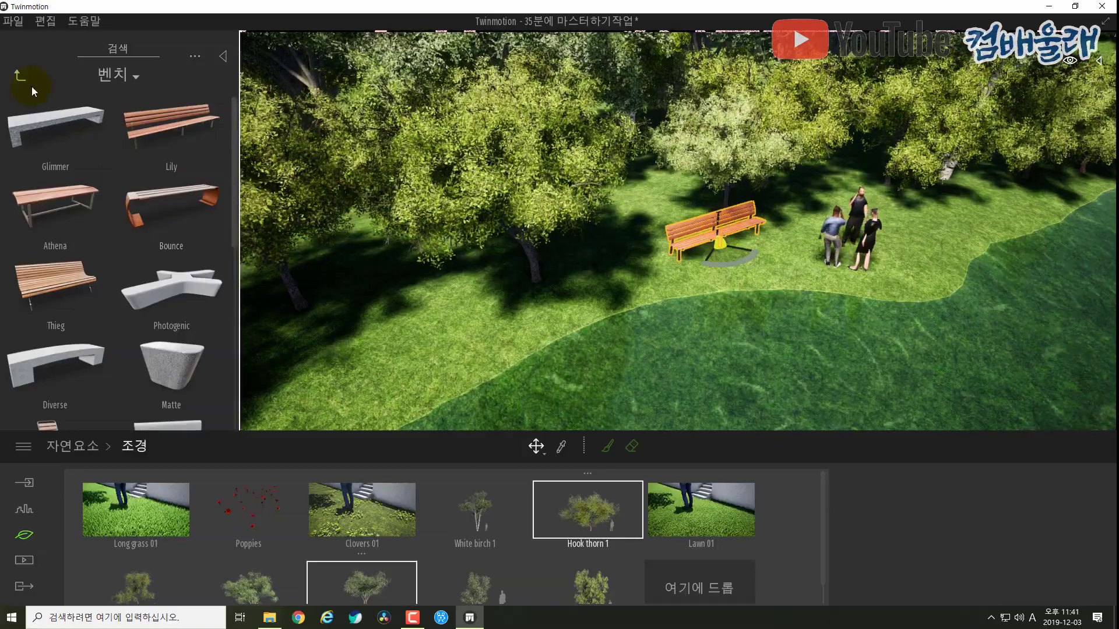
Step: Place the Aneko character from the people library at the end of the bench nearest the group
left_click(22, 80)
left_click(21, 82)
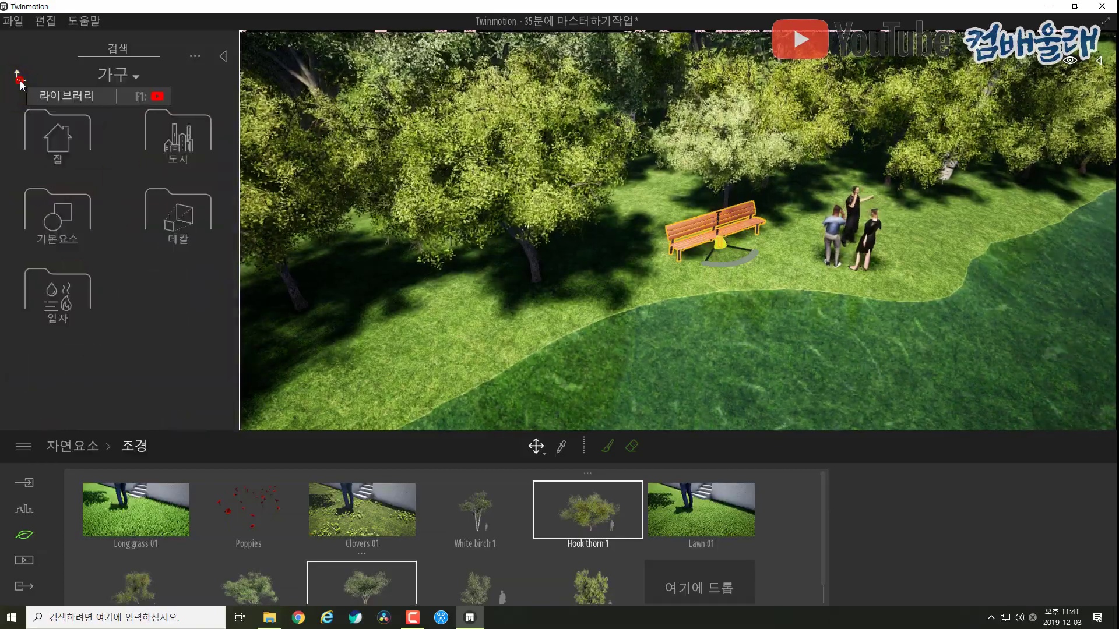
left_click(21, 81)
left_click(46, 302)
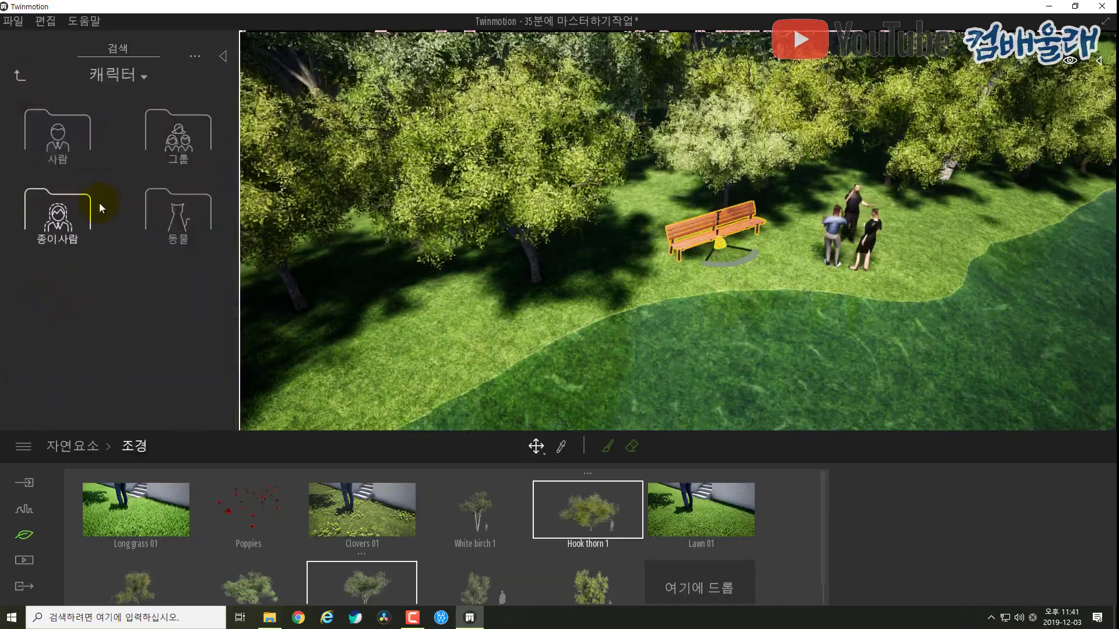
left_click(67, 151)
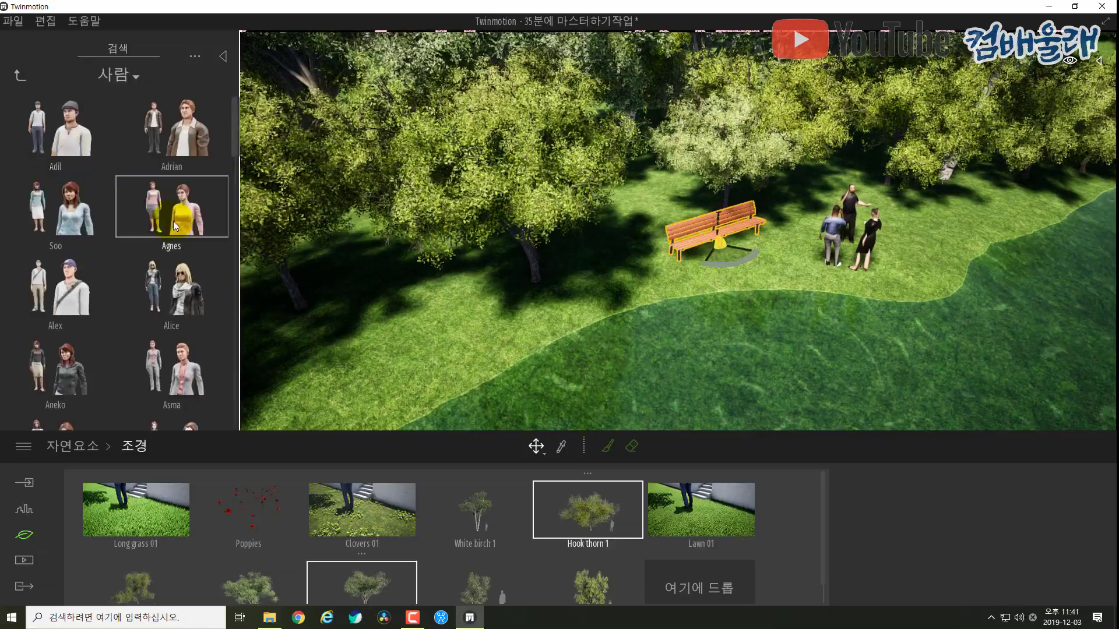
left_click_drag(103, 358, 747, 253)
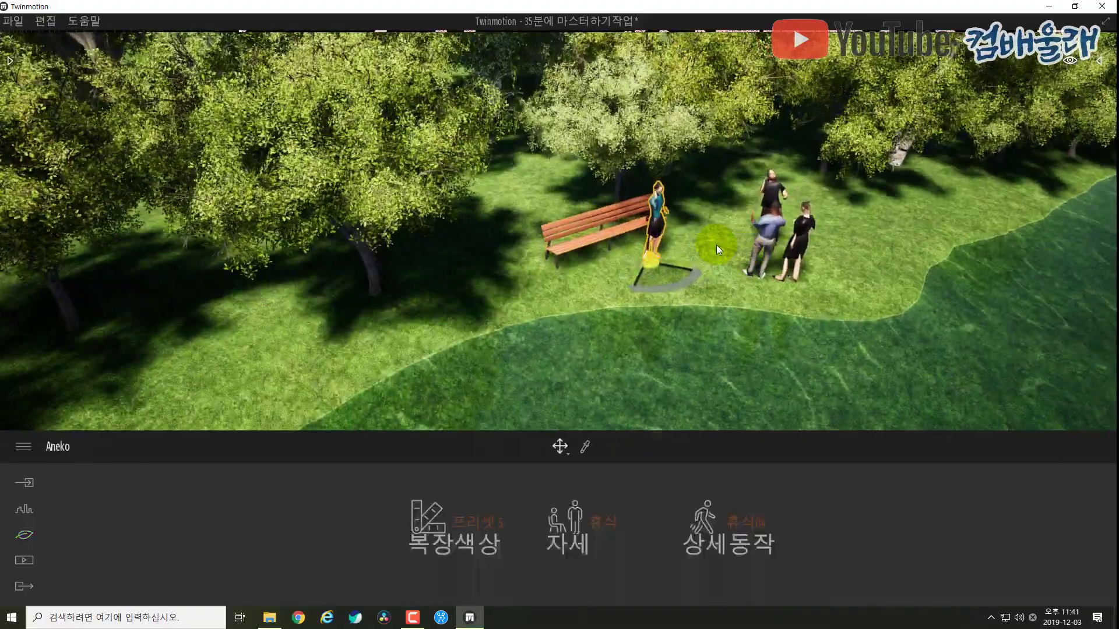
Step: Set the woman's pose to sitting (앉기) and move her so that she sits on the end of the bench
left_click_drag(648, 260, 641, 246)
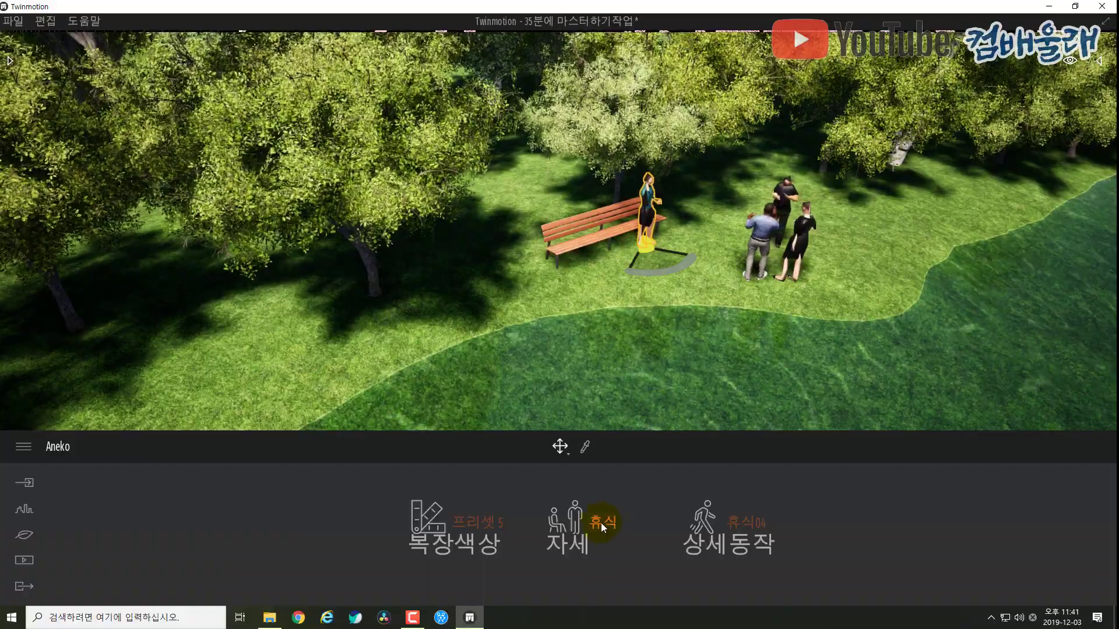
left_click(602, 524)
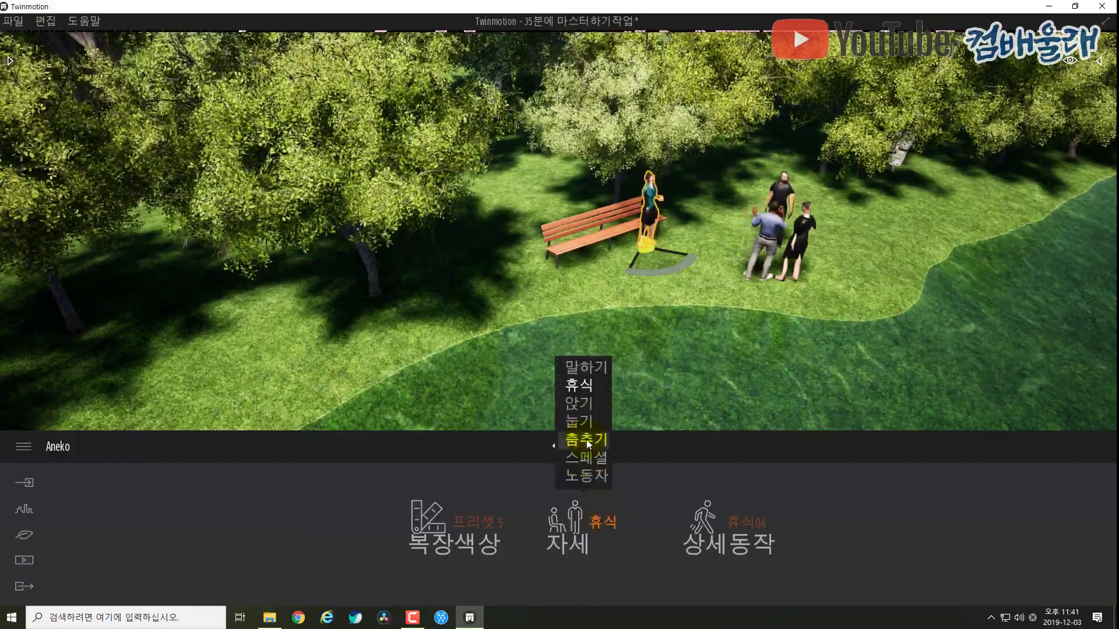
left_click(579, 403)
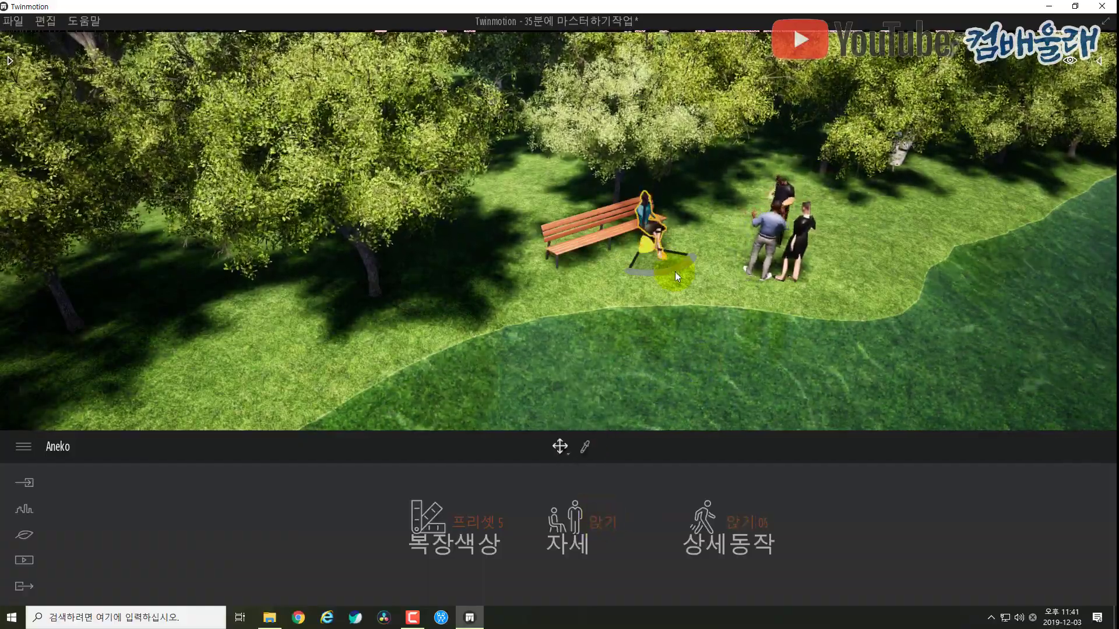
left_click_drag(675, 271, 640, 237)
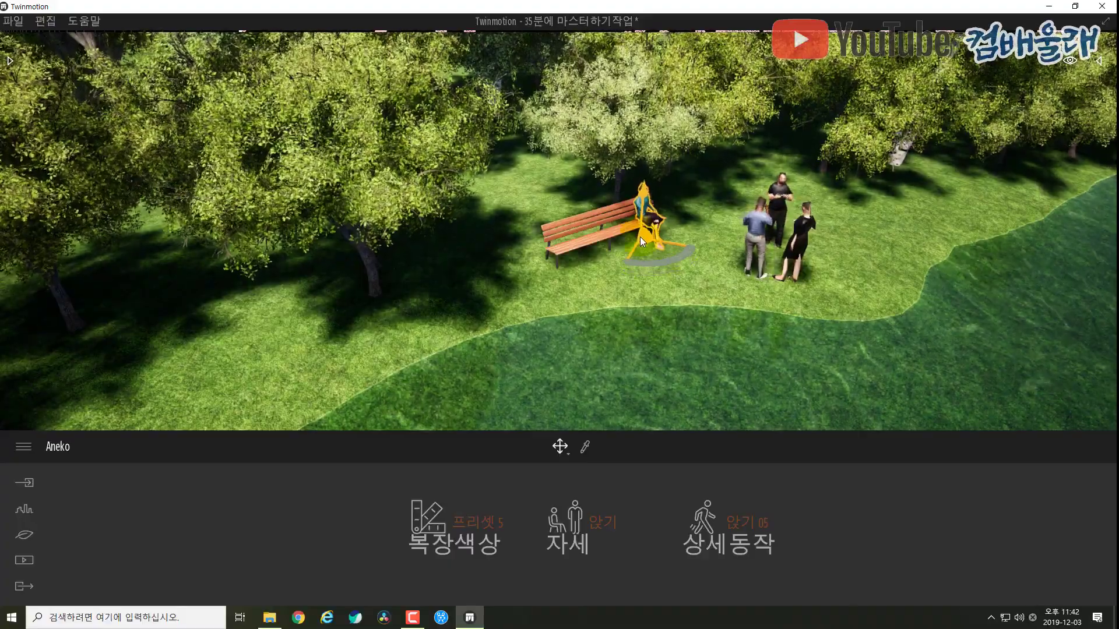
left_click(547, 180)
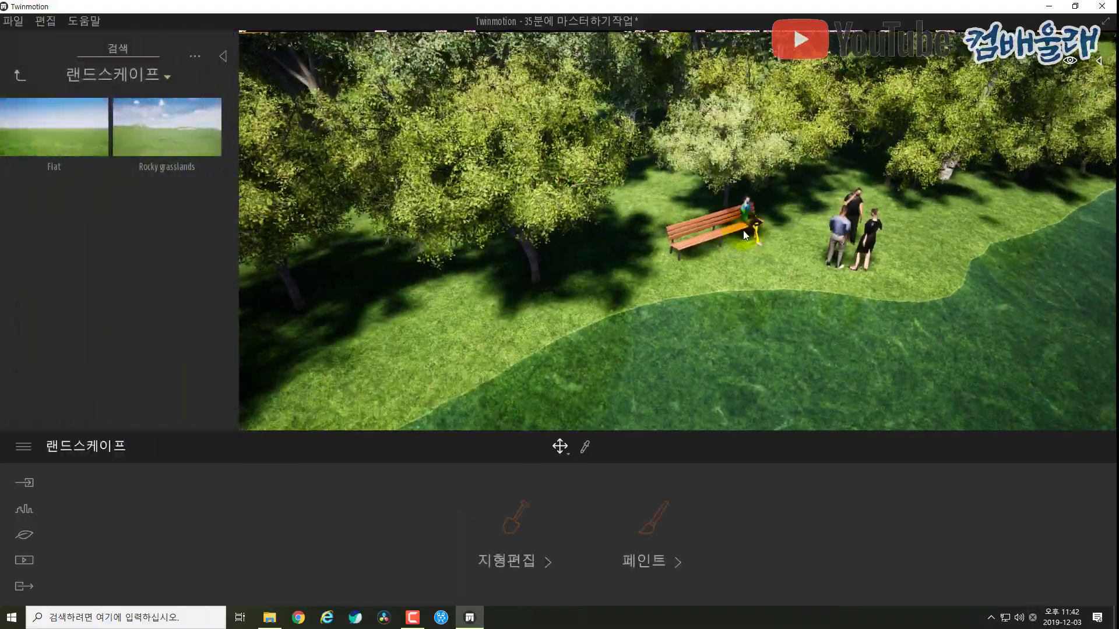
Step: Place the Felix cat from the animal library on the bench seat and rotate it toward the seated woman
scroll(752, 230, "up", 5)
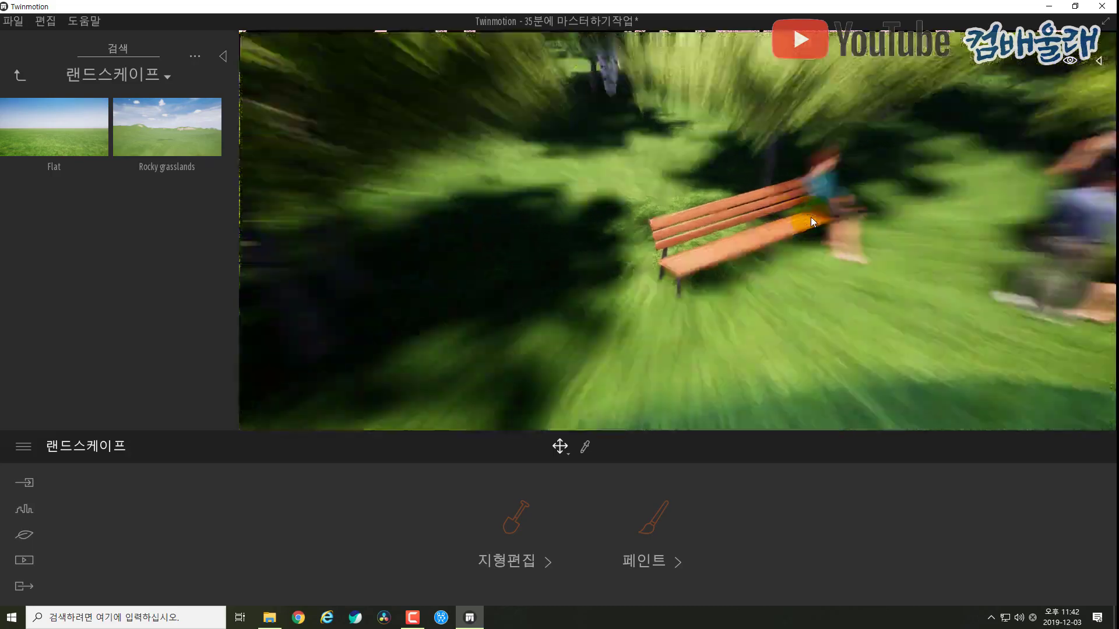
scroll(813, 222, "up", 4)
middle_click_drag(879, 224, 956, 263)
scroll(956, 262, "down", 5)
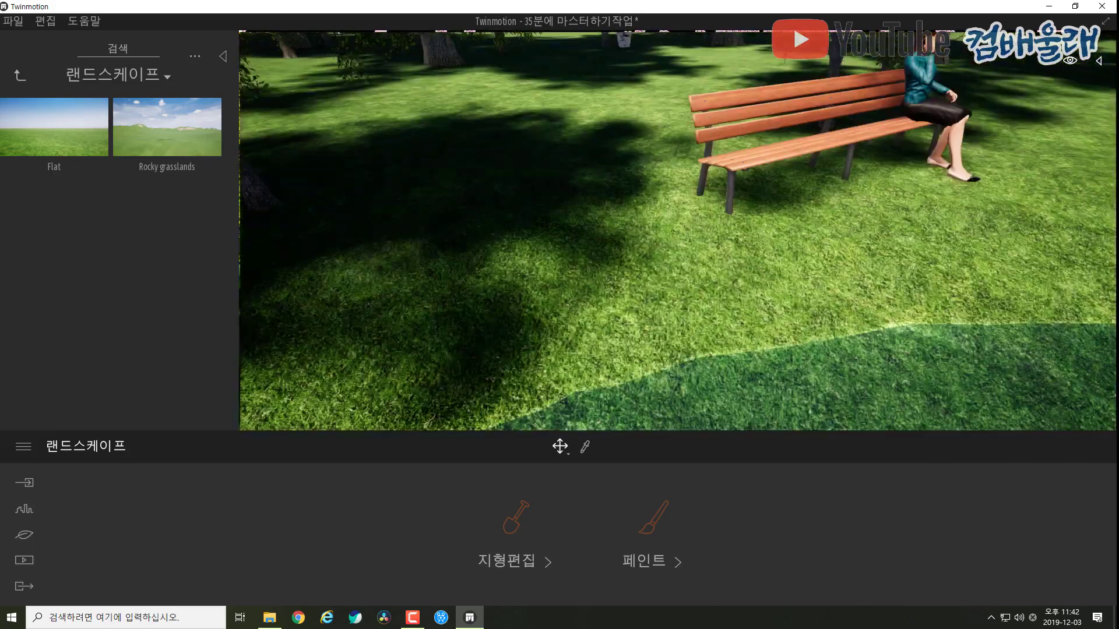
right_click_drag(936, 194, 474, 205)
left_click(19, 75)
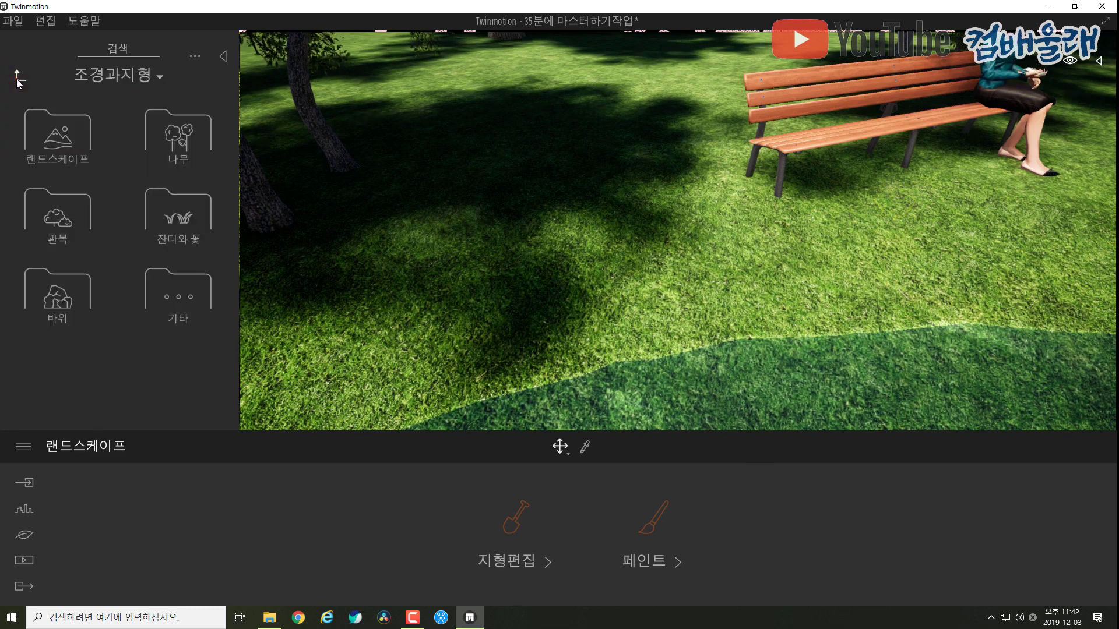
left_click(17, 76)
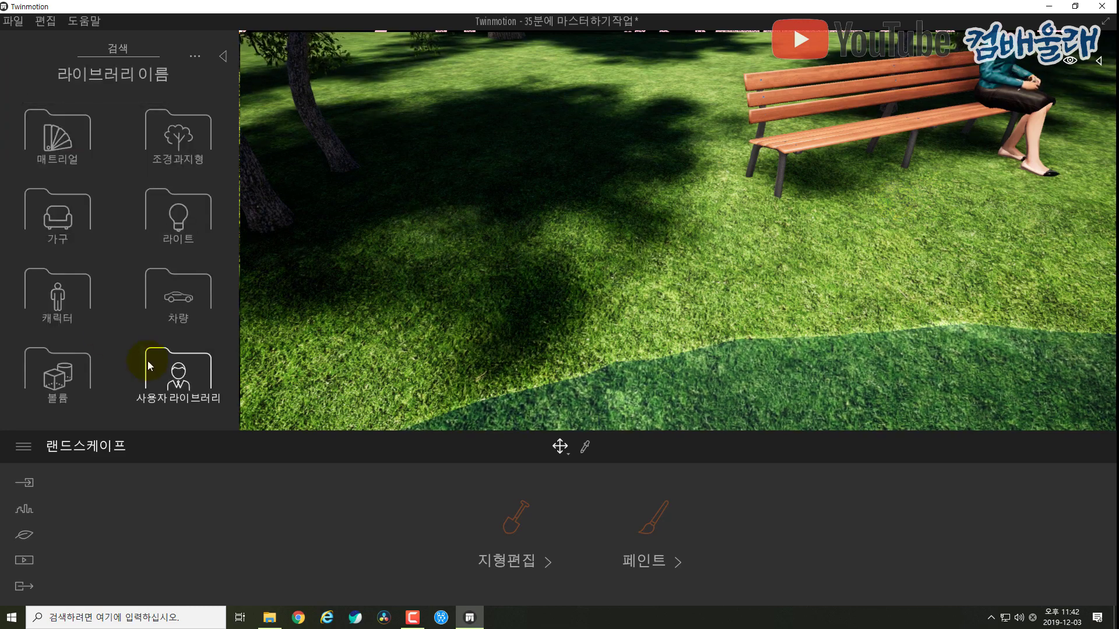
left_click(58, 277)
left_click(178, 224)
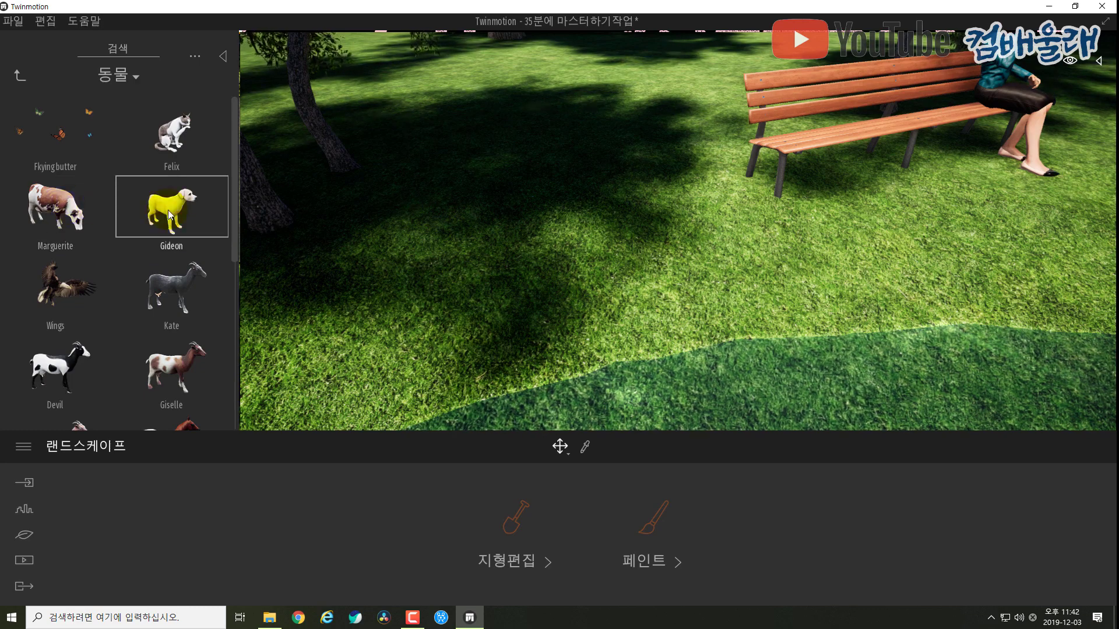
left_click_drag(171, 215, 431, 188)
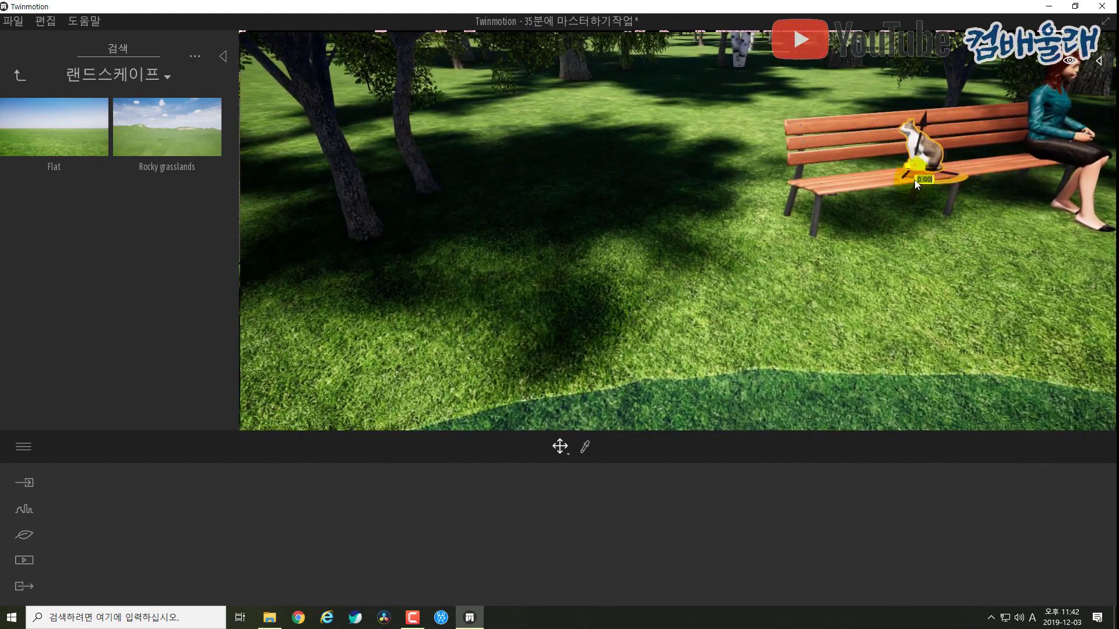
left_click_drag(914, 180, 1025, 152)
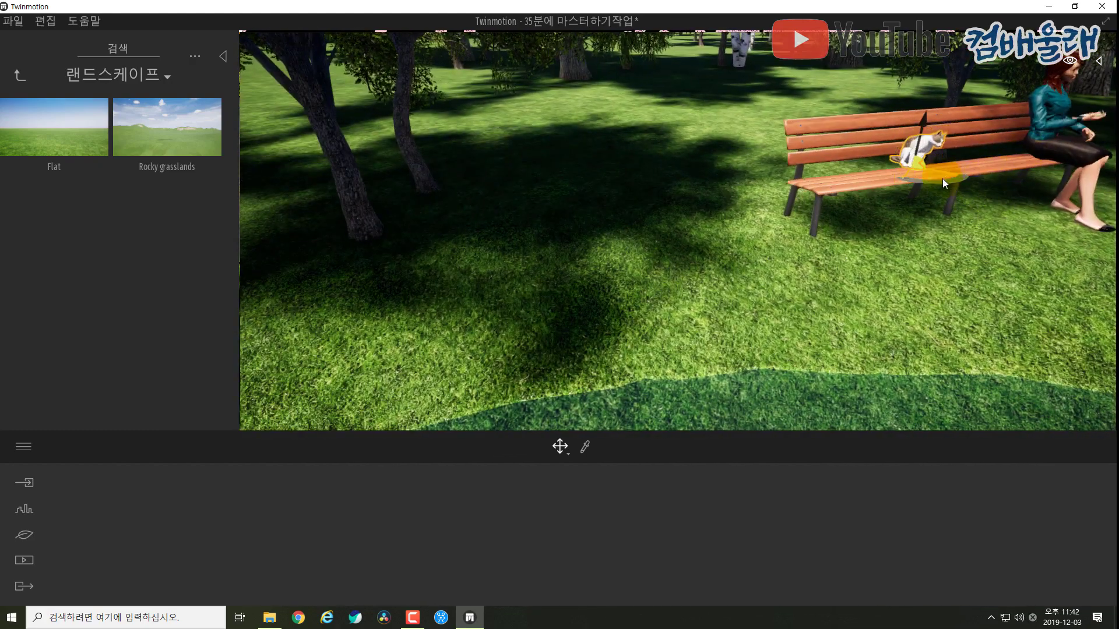
Step: Move the Felix cat along the bench seat closer to the seated woman and deselect it
left_click_drag(931, 169, 947, 173)
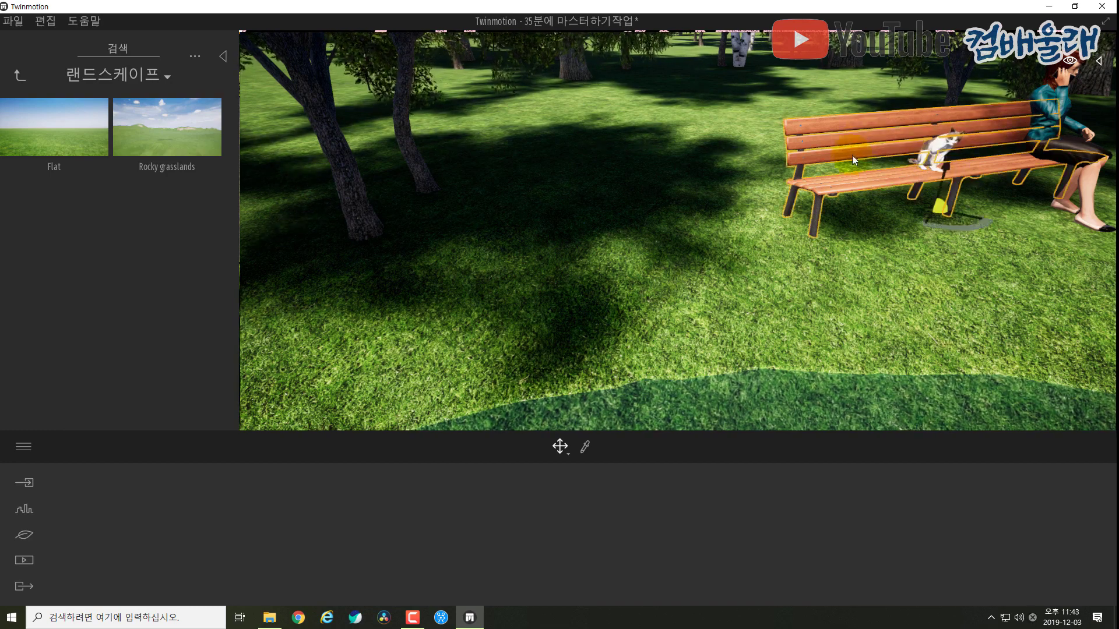
left_click(808, 68)
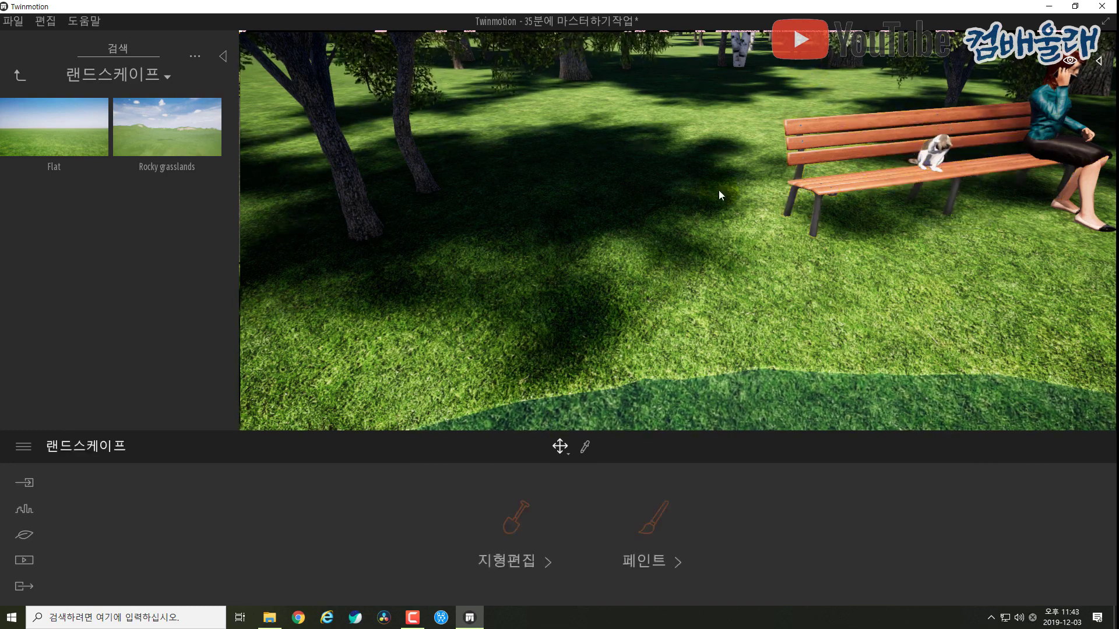
scroll(282, 231, "down", 5)
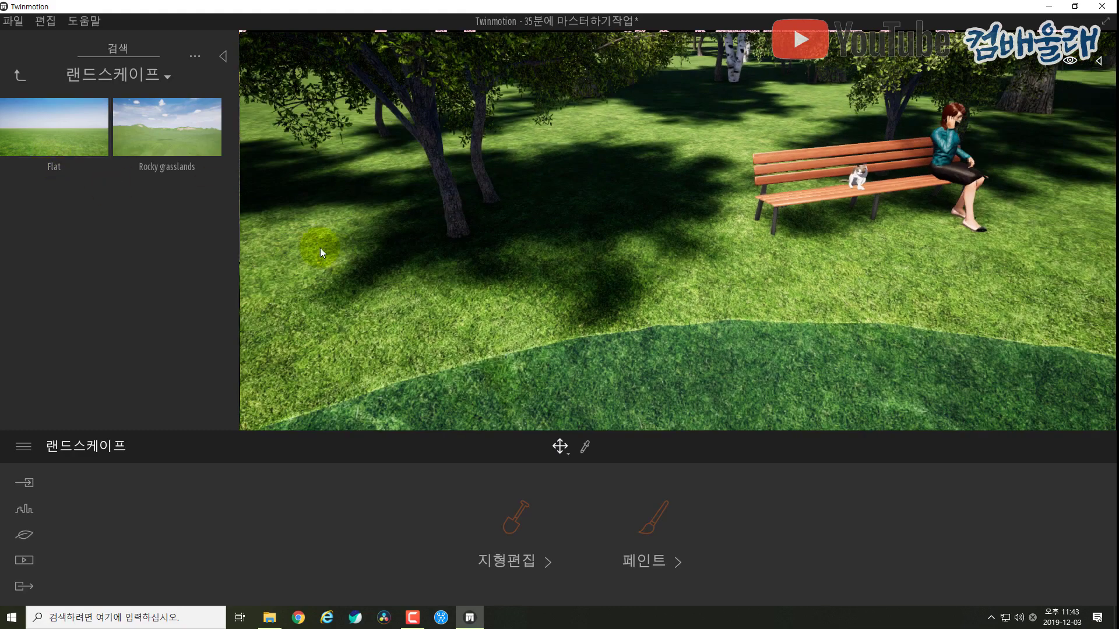
Step: Place Western sword fern 1 from the shrub library (관목) on the grass bank at the pond's edge, near the tree
left_click(21, 76)
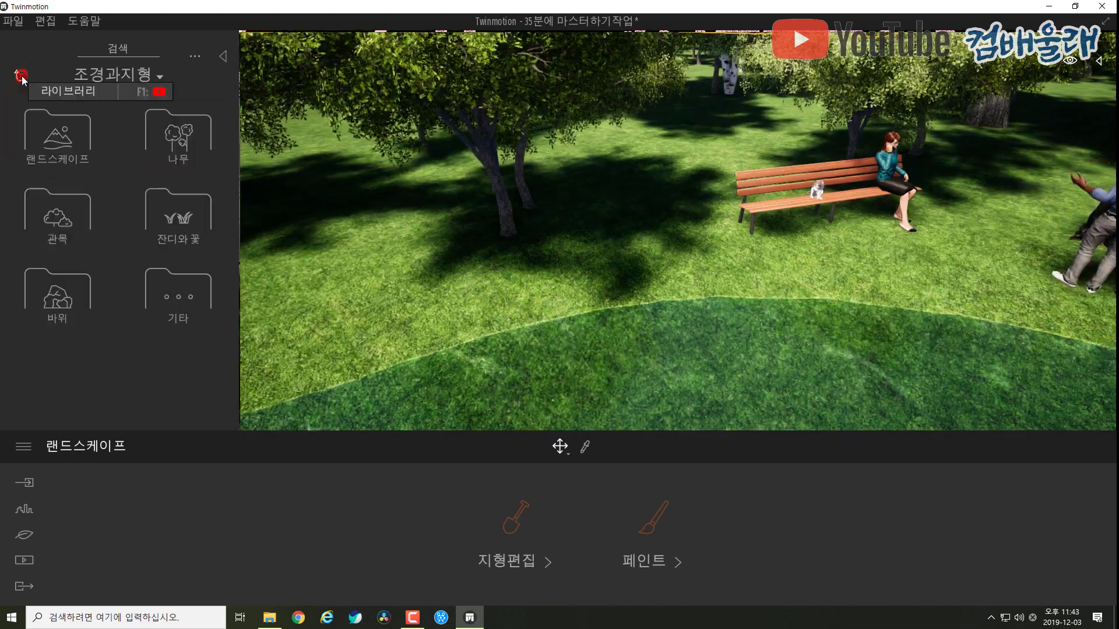
left_click(185, 233)
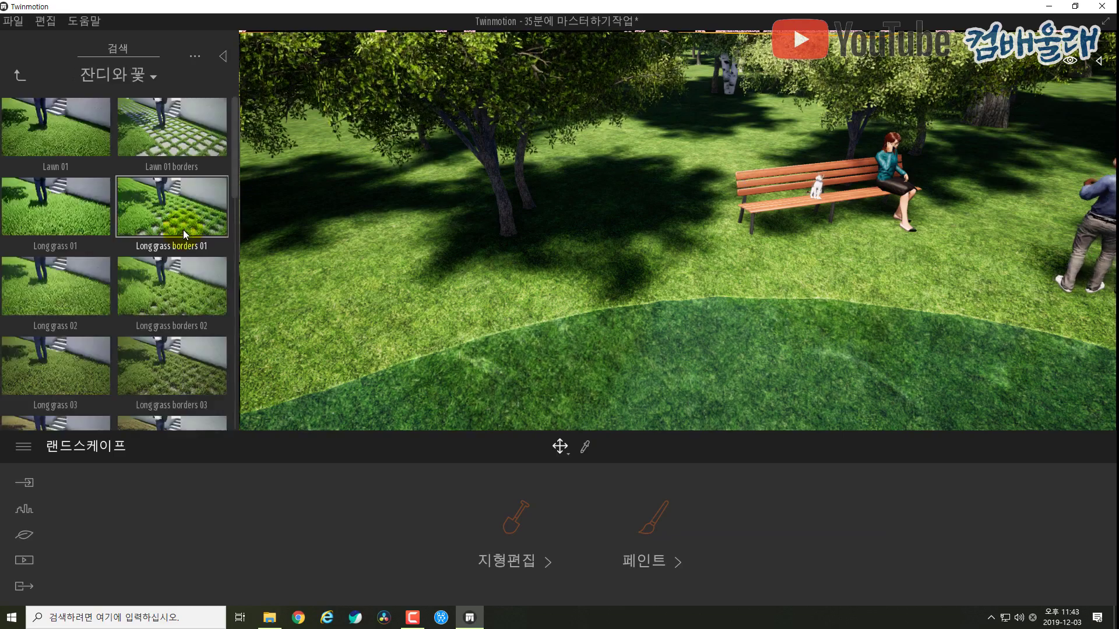
left_click(21, 75)
left_click(186, 283)
left_click(64, 220)
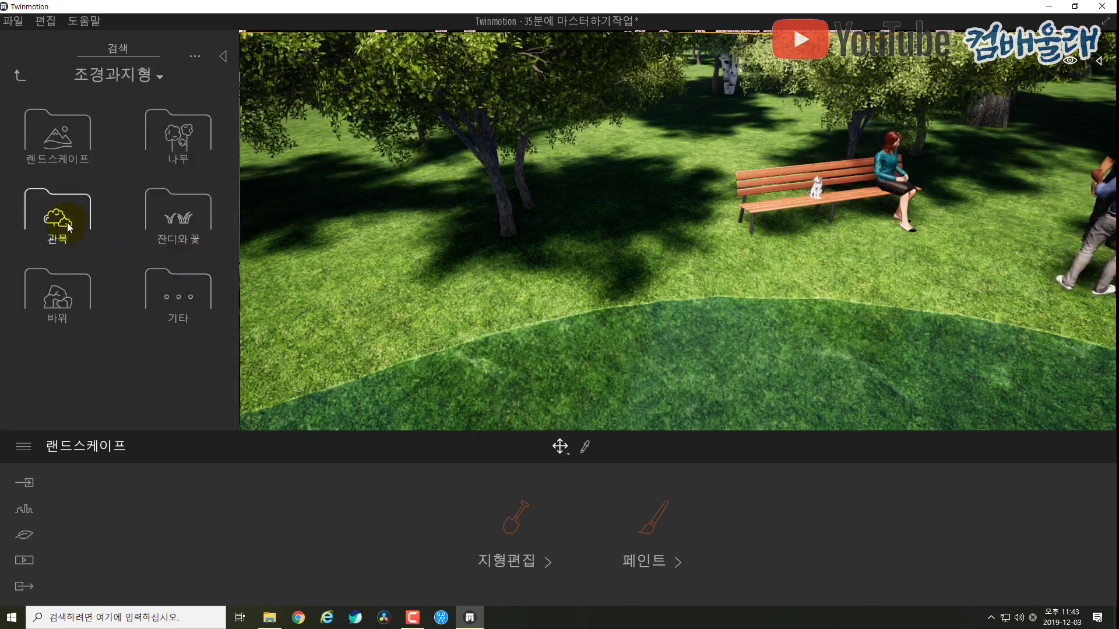
scroll(171, 244, "down", 2)
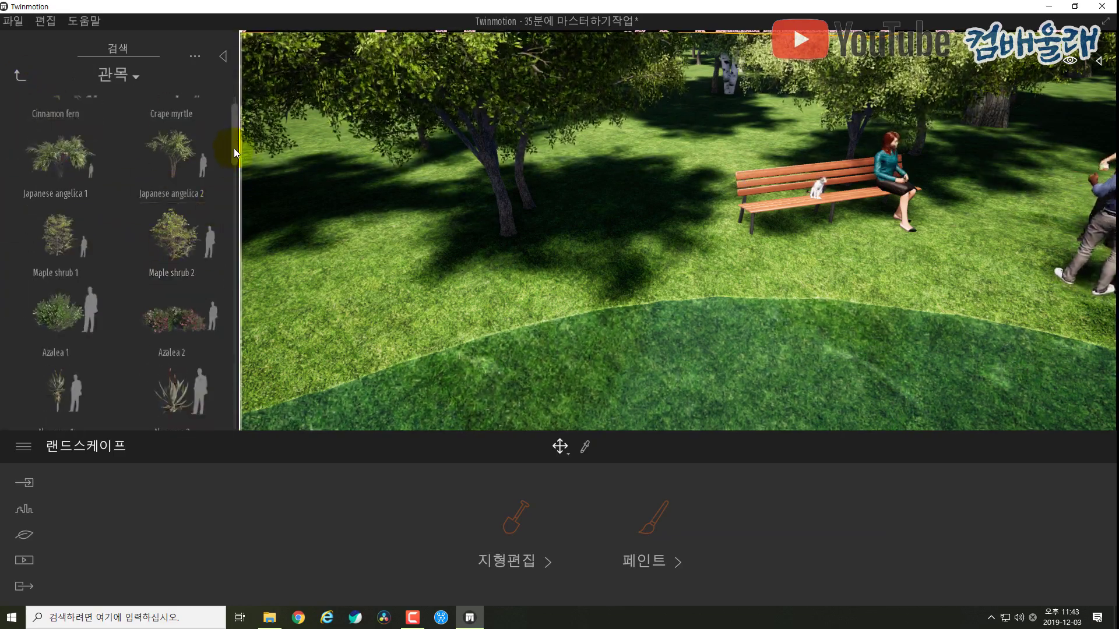
left_click_drag(234, 152, 235, 425)
left_click_drag(175, 306, 439, 318)
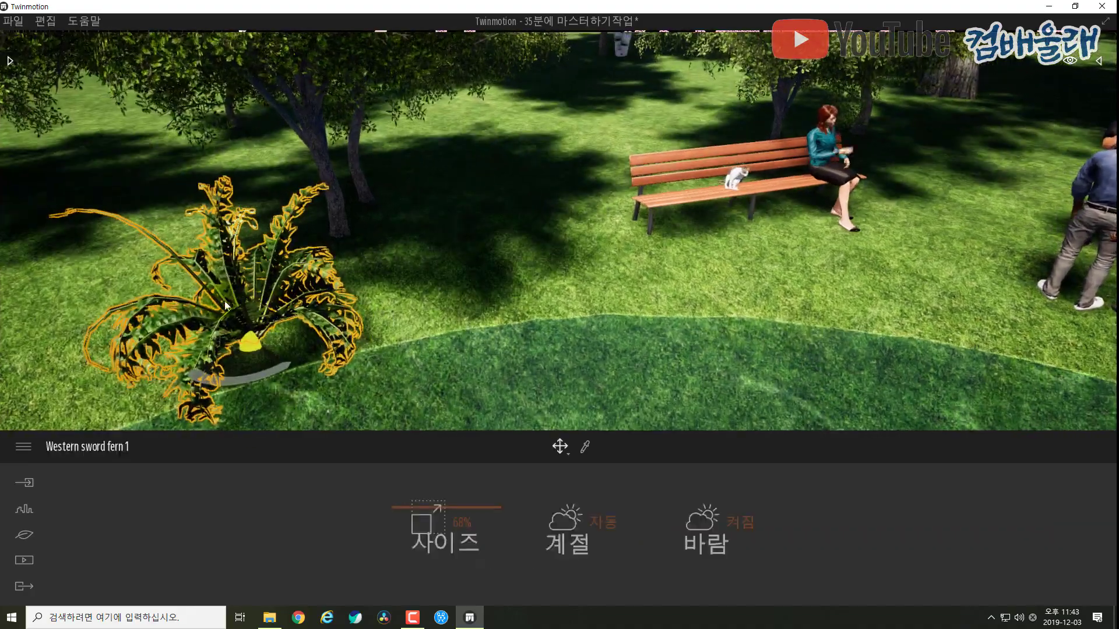
Step: Place Tropical snow 2 and Rough grass 2 from the shrub library on the bank beside the fern
left_click(10, 60)
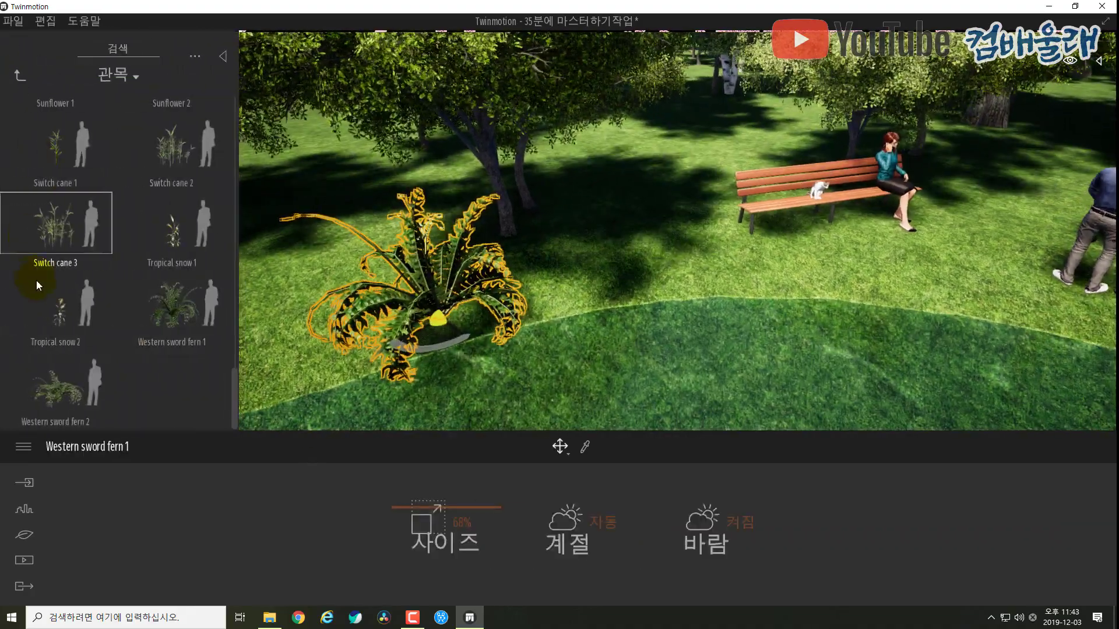
left_click_drag(57, 307, 547, 288)
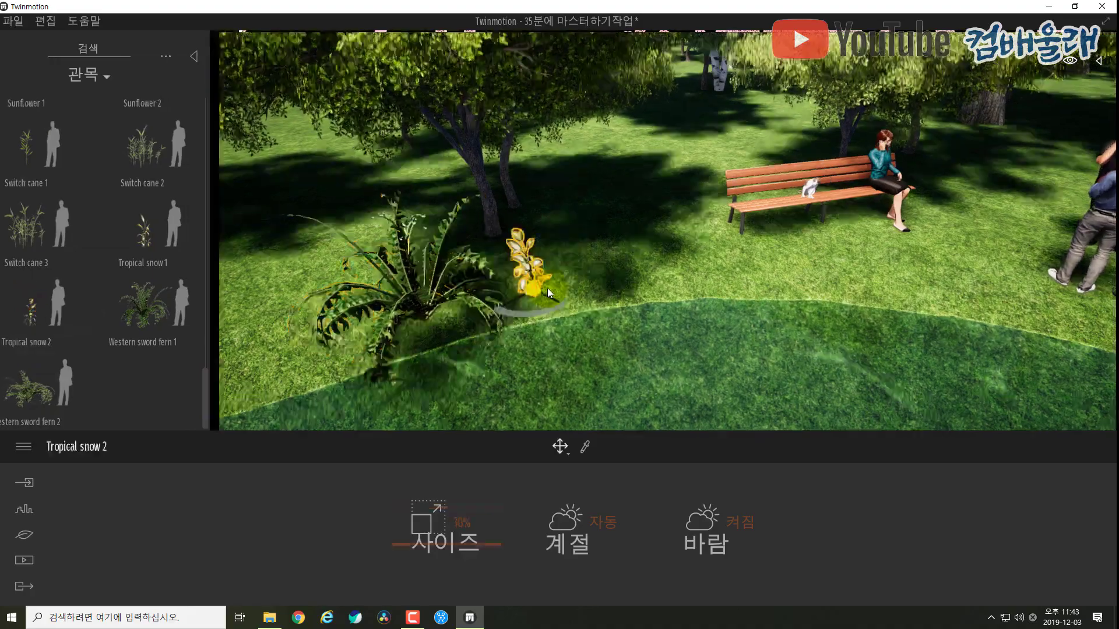
left_click(10, 60)
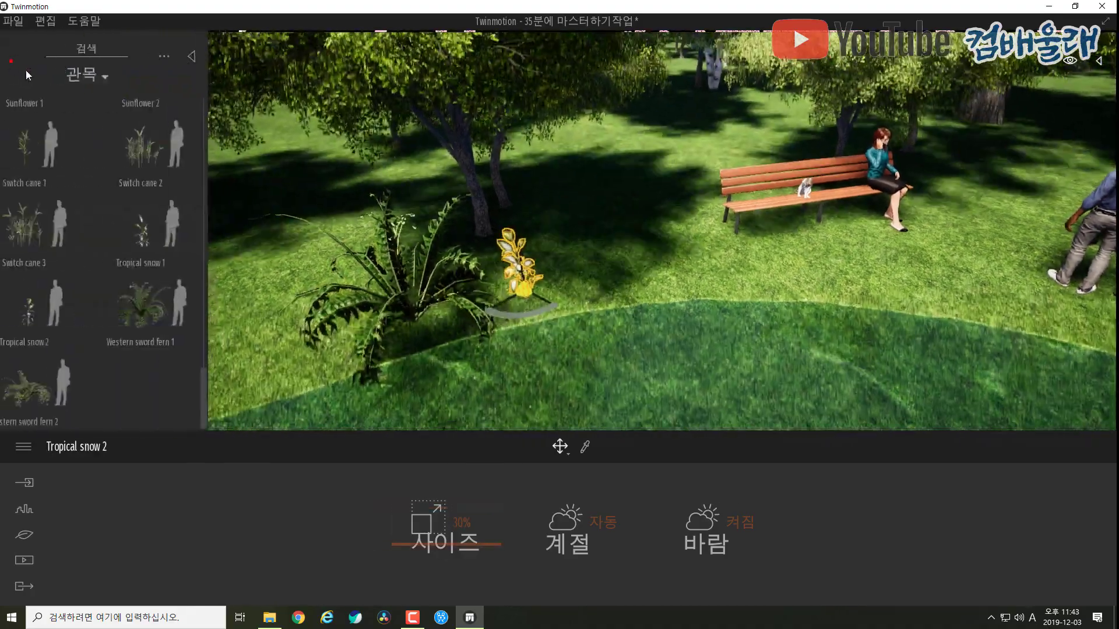
left_click(166, 171)
scroll(142, 142, "up", 5)
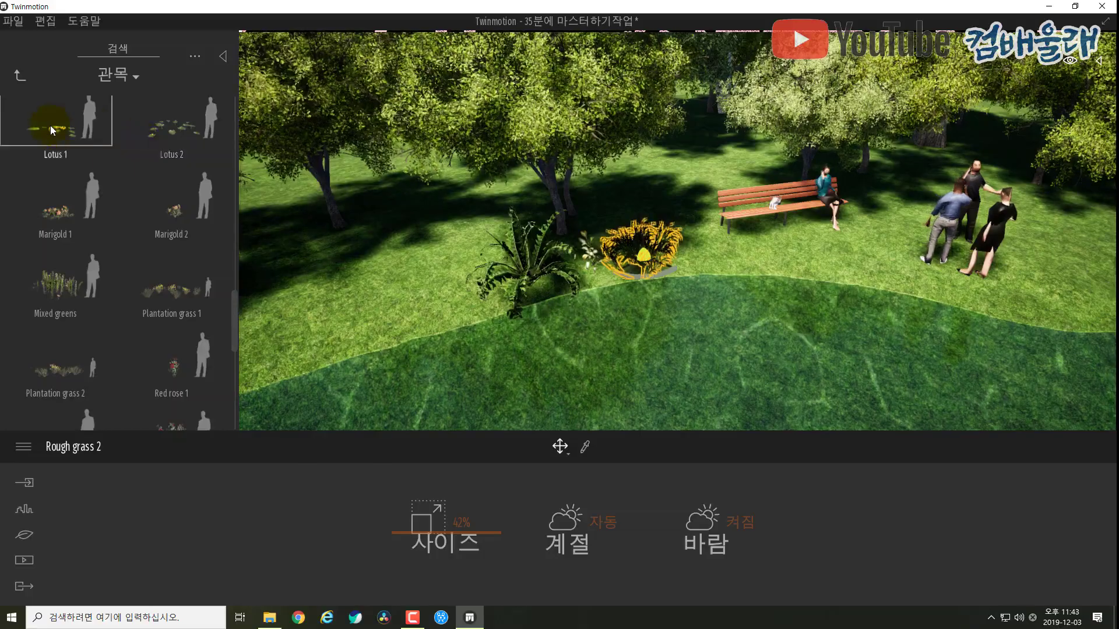
Step: Place Lotus 1 and Lotus 2 from the shrub library side by side on the pond water in front of the fern
left_click_drag(51, 124, 463, 344)
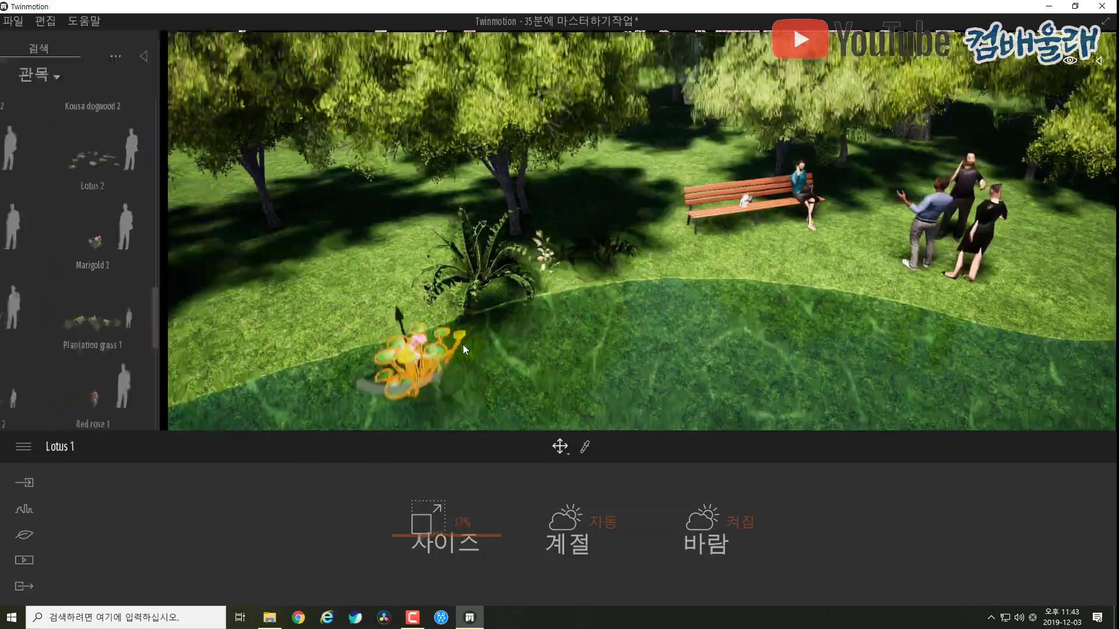
left_click(8, 62)
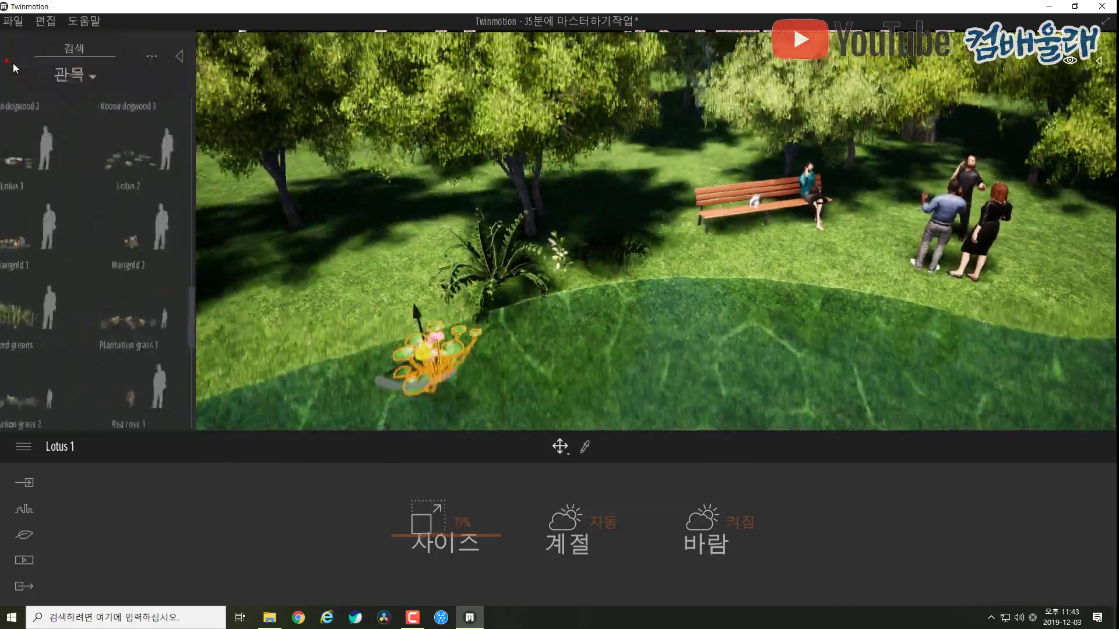
left_click_drag(175, 167, 571, 321)
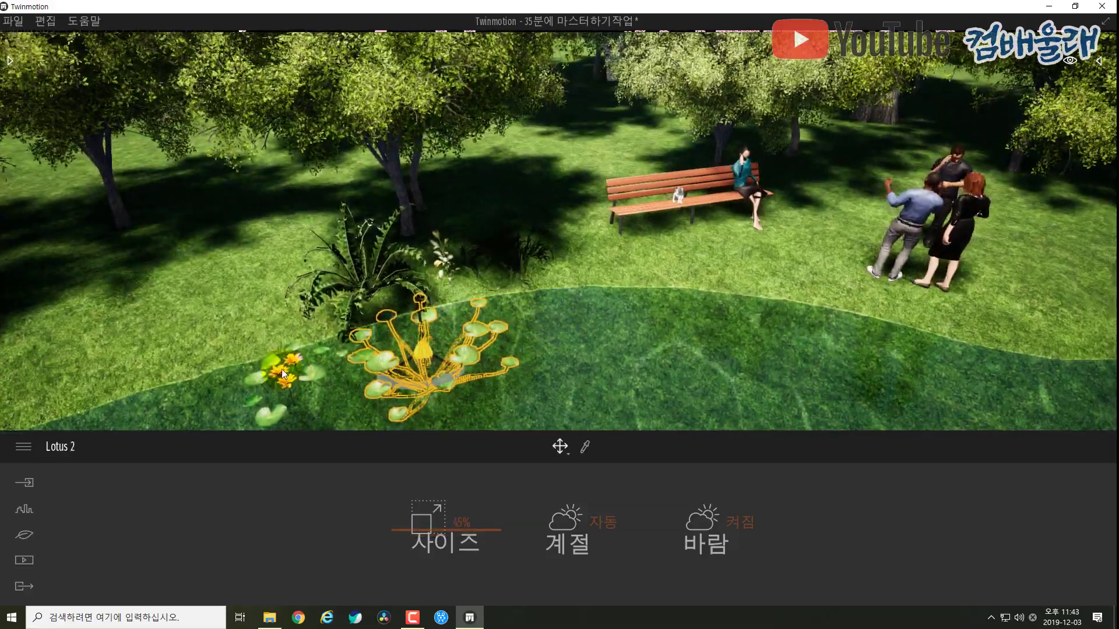
Step: Copy the Lotus 1 plant to the pond's edge in front of the bench
left_click(279, 369)
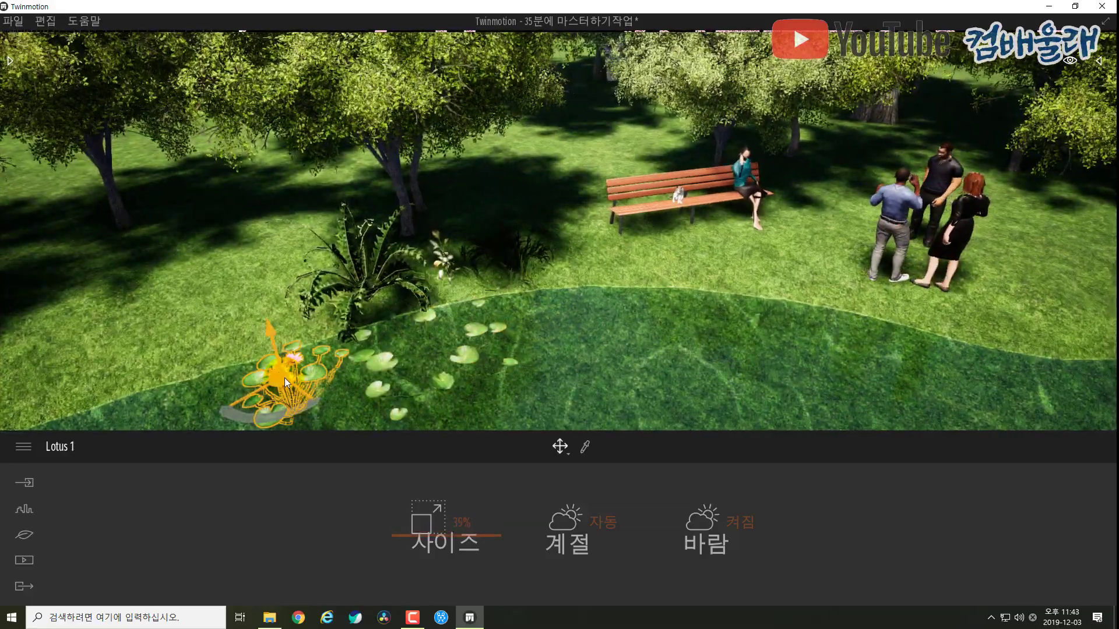
left_click_drag(285, 377, 600, 318)
left_click(525, 386)
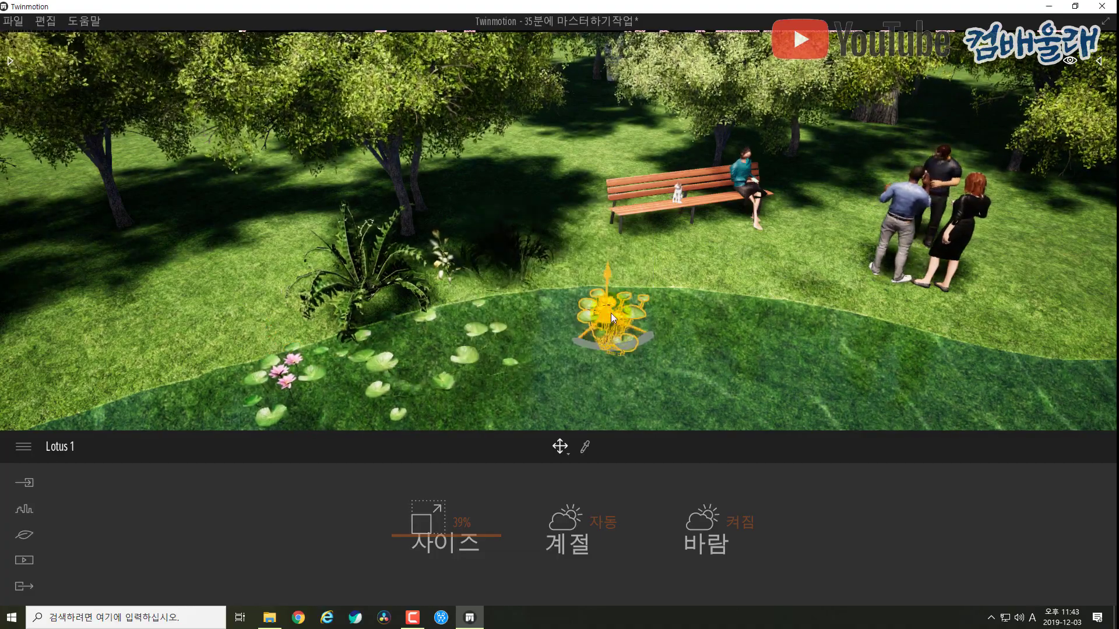
Step: Look over the pond and its wooded surroundings as far as the dirt path
scroll(664, 292, "down", 6)
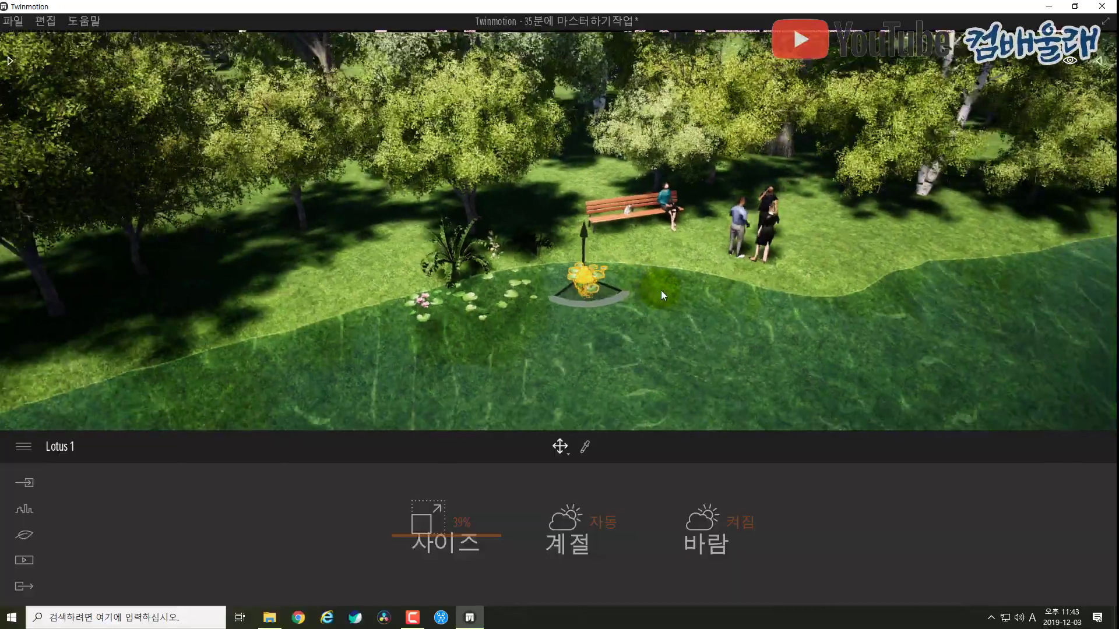
middle_click_drag(661, 290, 577, 189, "shift")
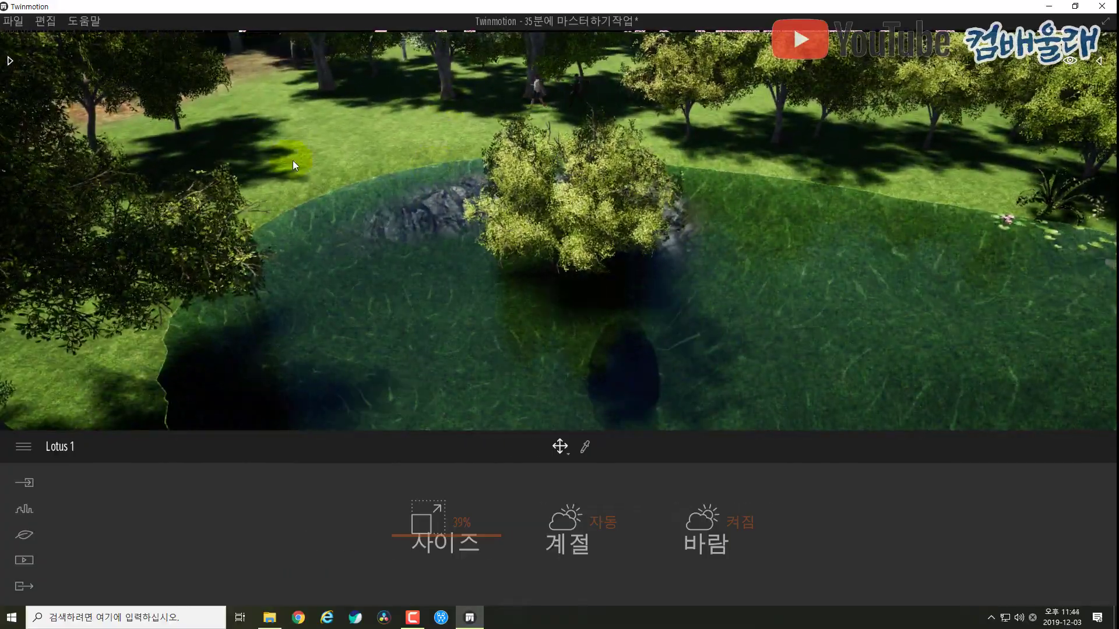
scroll(296, 164, "up", 5)
scroll(306, 165, "down", 4)
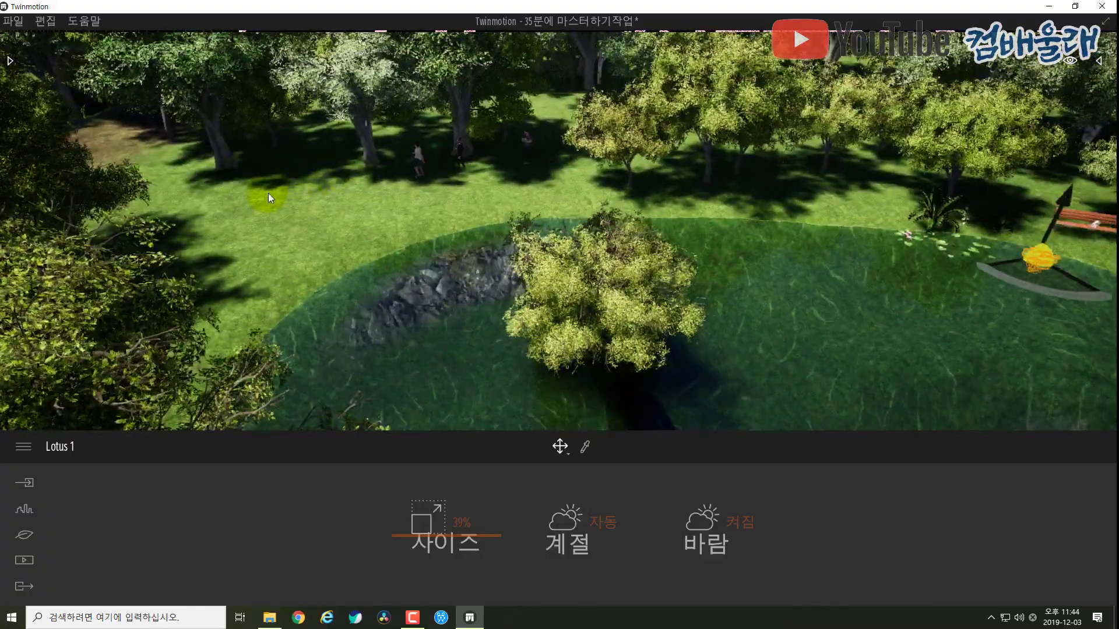
scroll(280, 187, "down", 10)
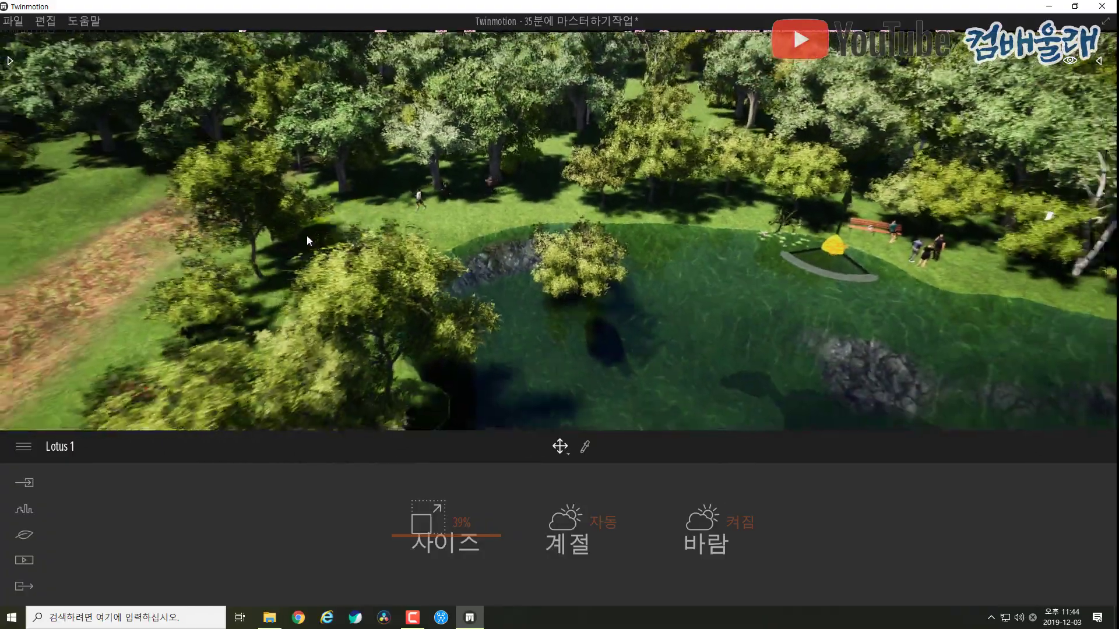
middle_click_drag(306, 235, 303, 238, "shift")
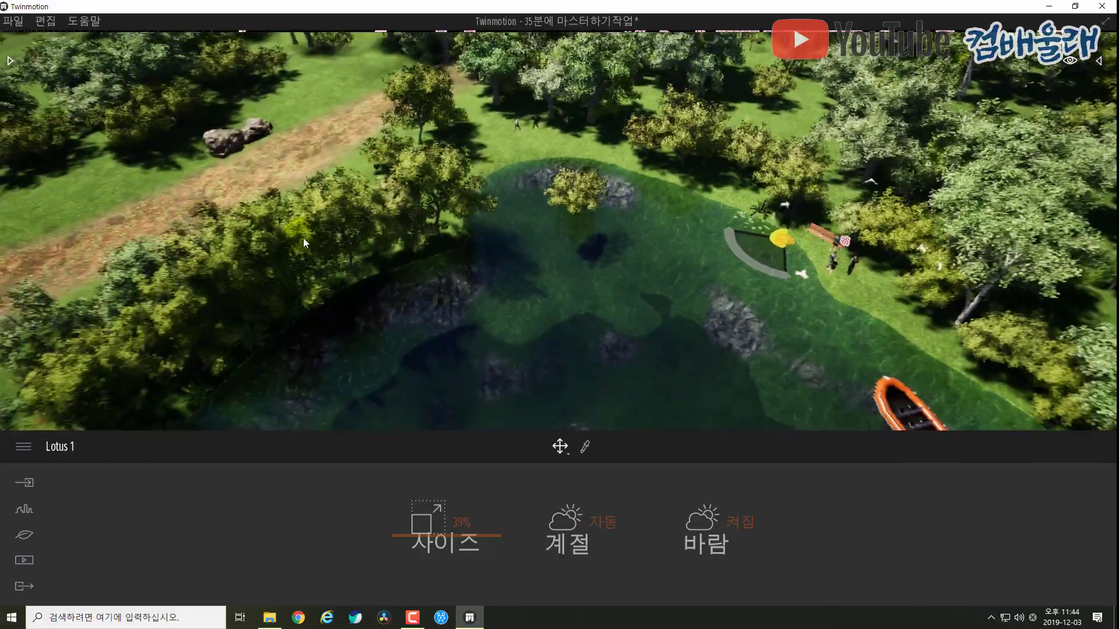
scroll(303, 187, "down", 3)
key("a")
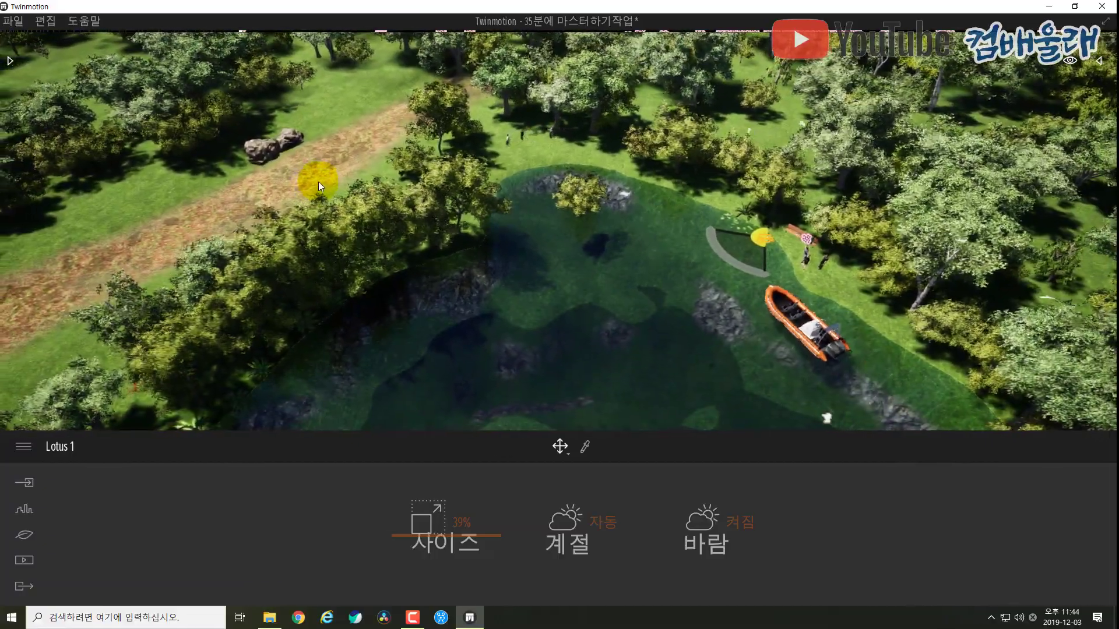
key("a")
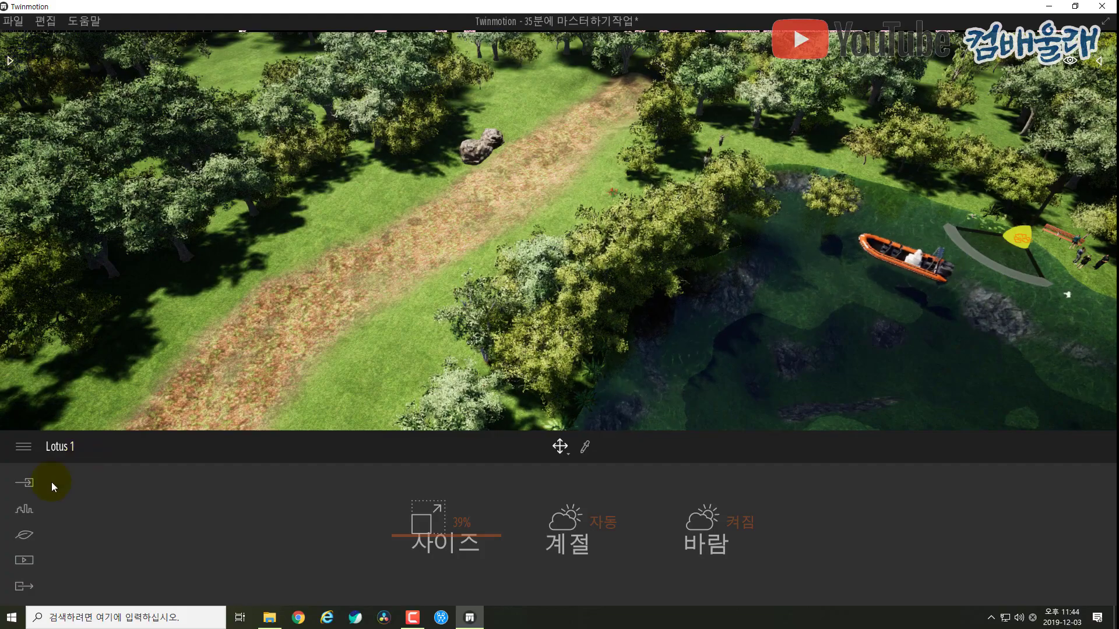
Step: Draw a character path (캐릭터경로) on the grass beside the dirt path, from its far end past the rocks
left_click(24, 510)
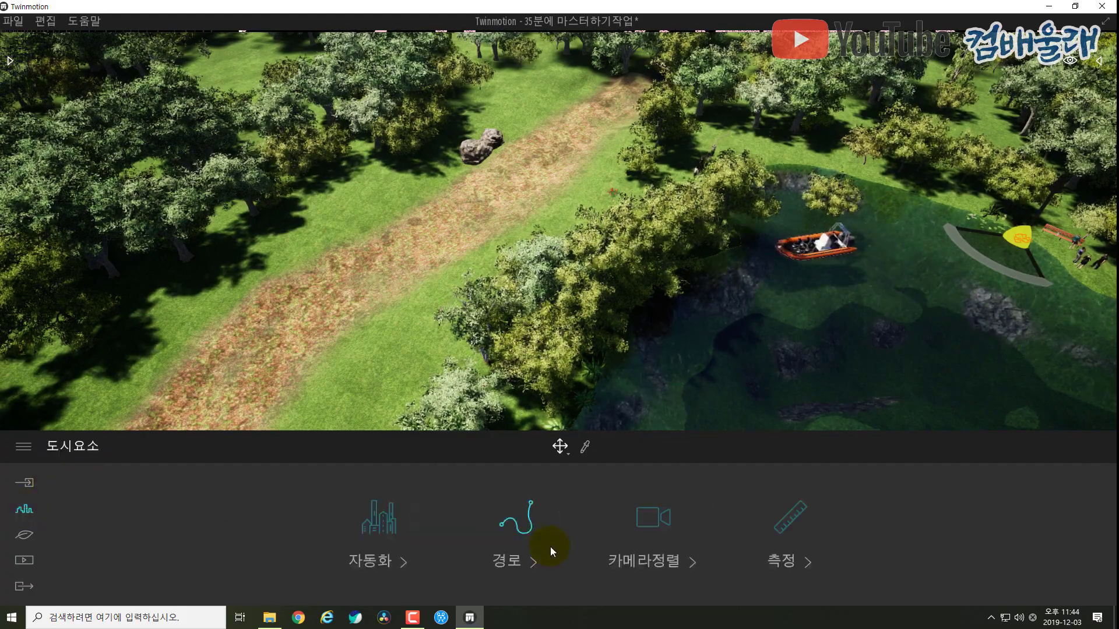
left_click(517, 528)
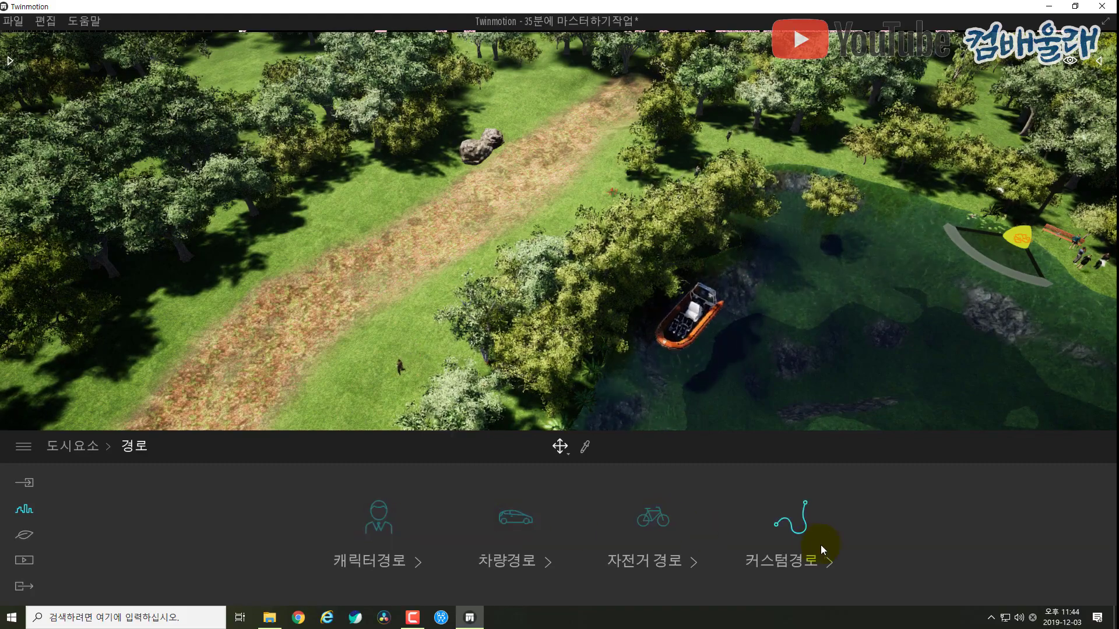
left_click(379, 525)
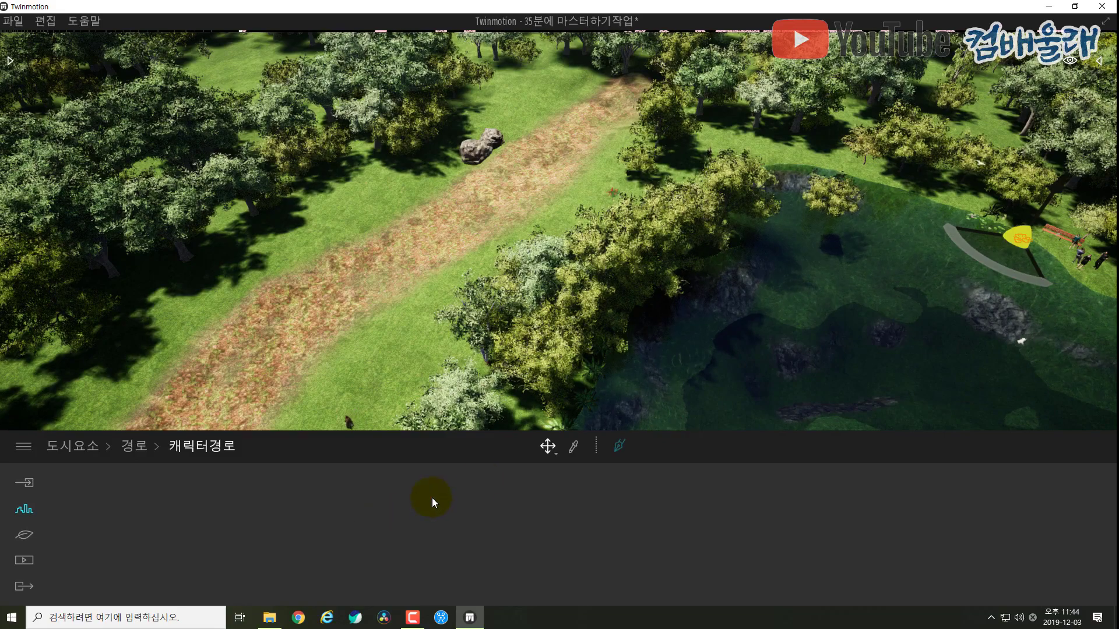
left_click(620, 448)
left_click(684, 105)
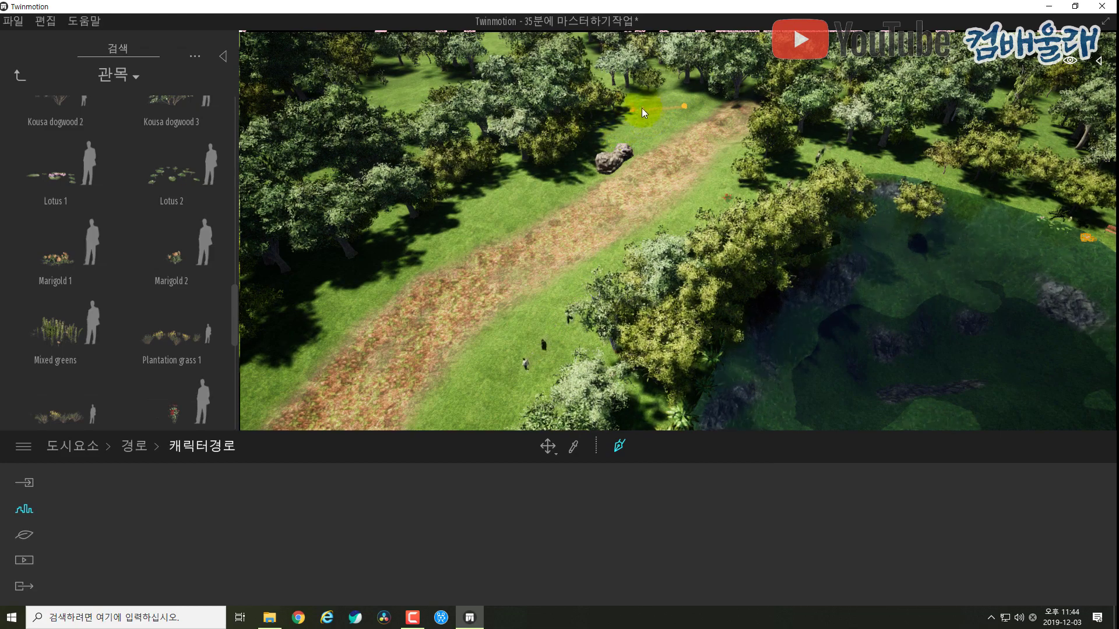
left_click(665, 109)
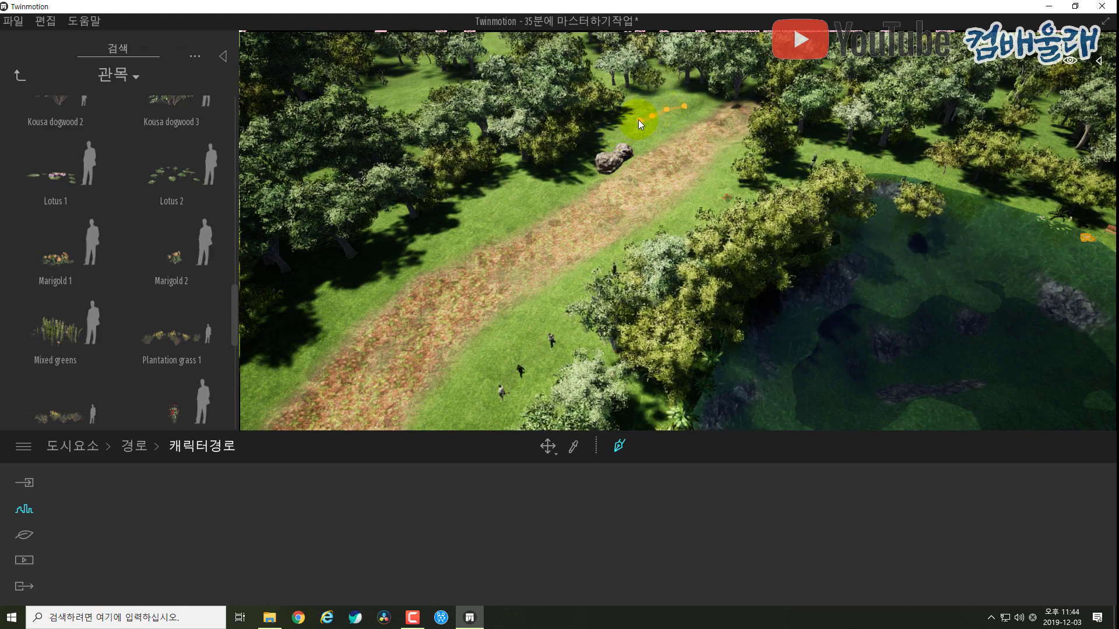
left_click(613, 130)
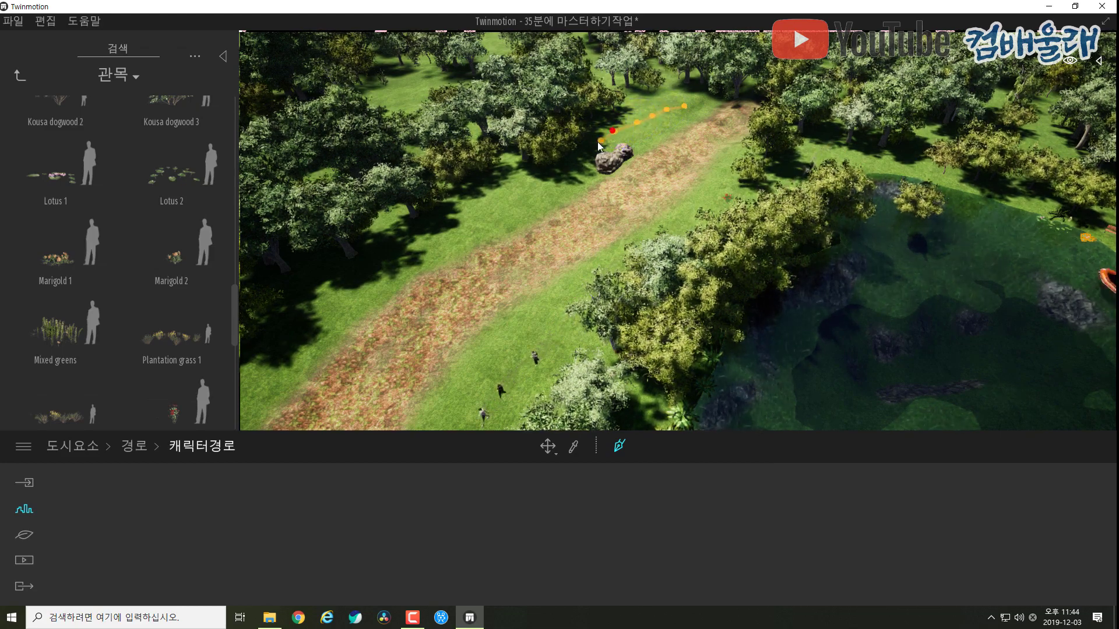
left_click(570, 165)
left_click(554, 177)
left_click(539, 186)
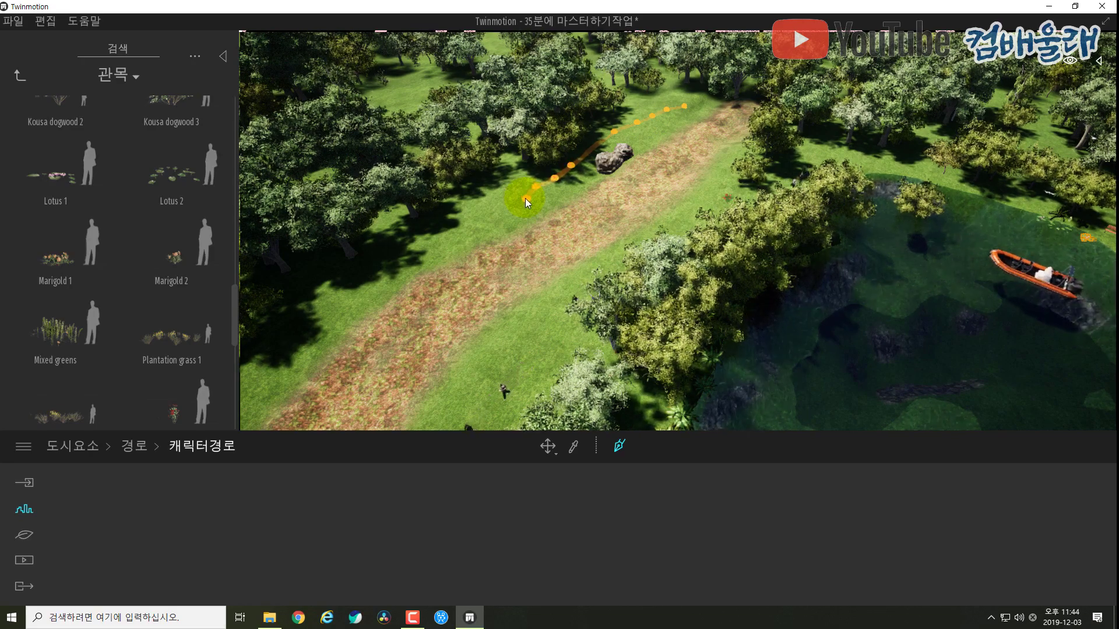
Step: Continue the character path (캐릭터경로) along the grass from the rocks around the bend of the dirt path
middle_click_drag(525, 198, 543, 176, "shift")
left_click(550, 169)
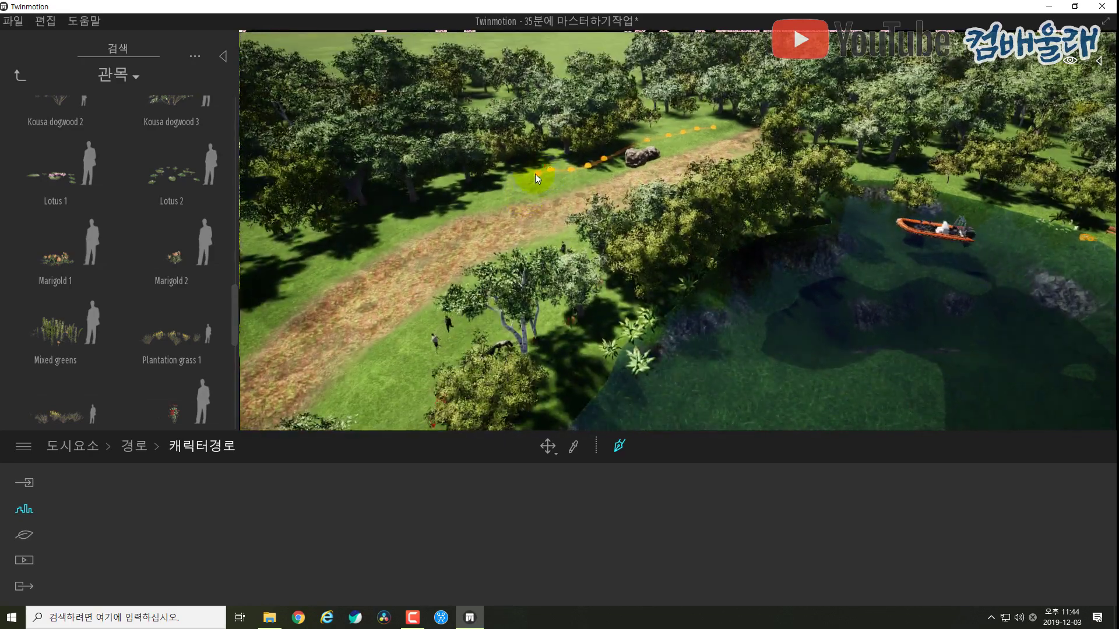
left_click(530, 178)
left_click(522, 184)
left_click(507, 188)
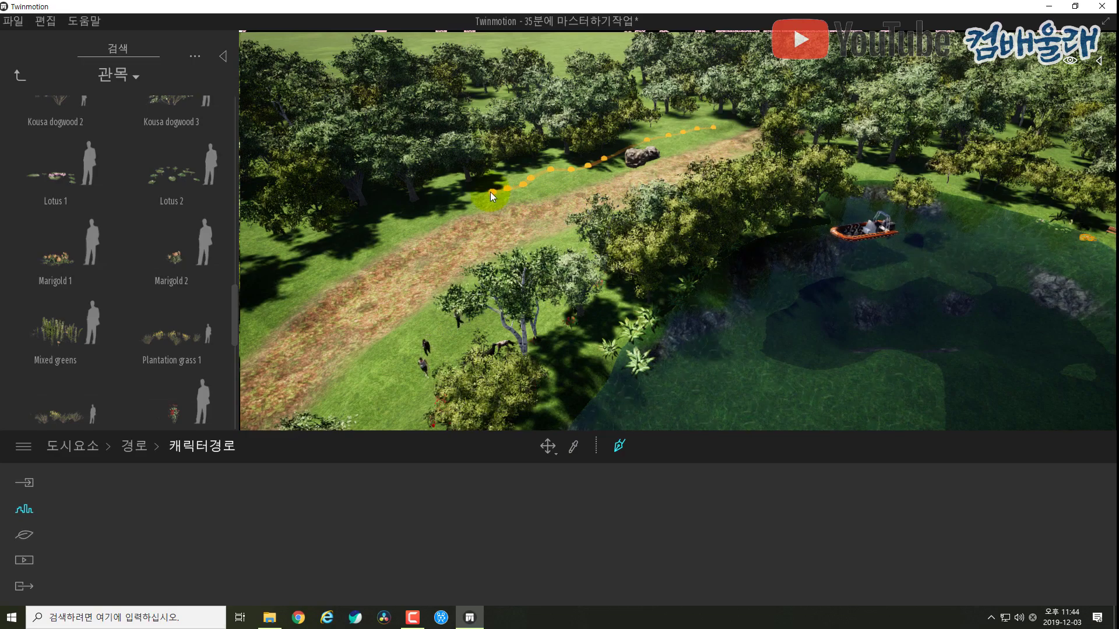
left_click(428, 211)
left_click(398, 235)
left_click(348, 259)
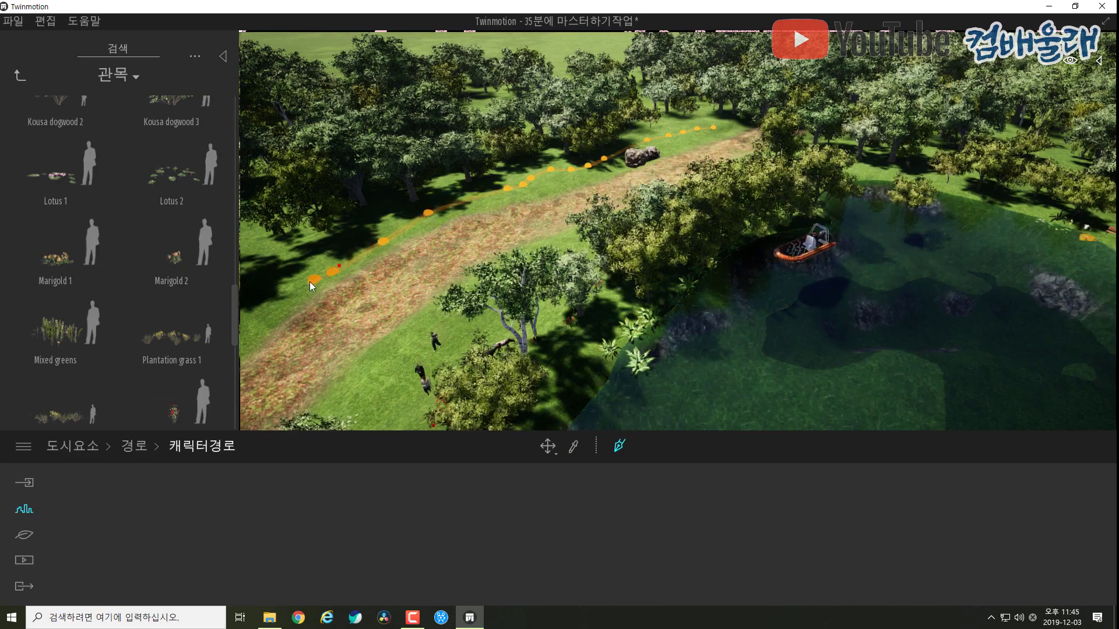
Step: Extend the character path along the grass edge to the rocky slope at the forest and finish it there
middle_click_drag(310, 283, 306, 284, "shift")
middle_click_drag(366, 204, 365, 205, "shift")
left_click(358, 216)
left_click(327, 255)
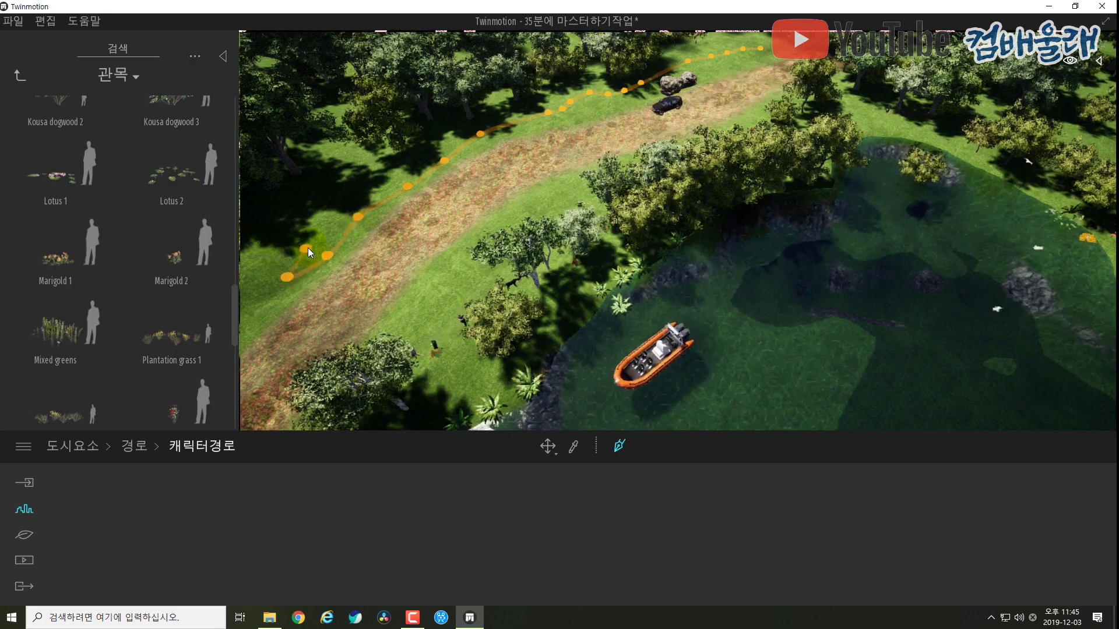
middle_click_drag(423, 261, 419, 263, "shift")
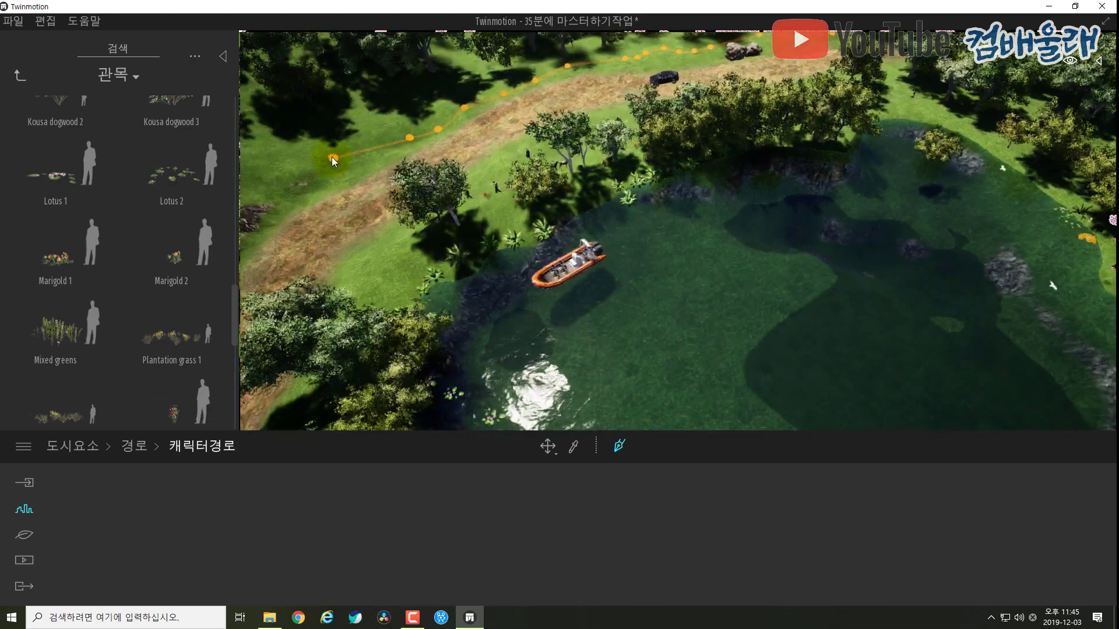
left_click(331, 156)
left_click(300, 171)
key("a")
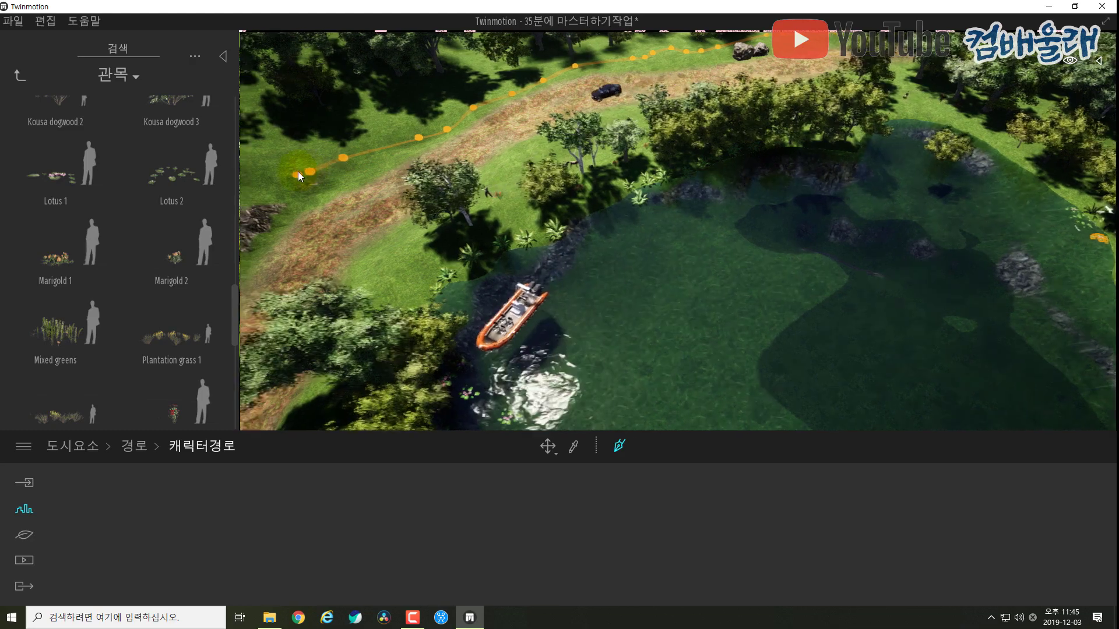
left_click(317, 172)
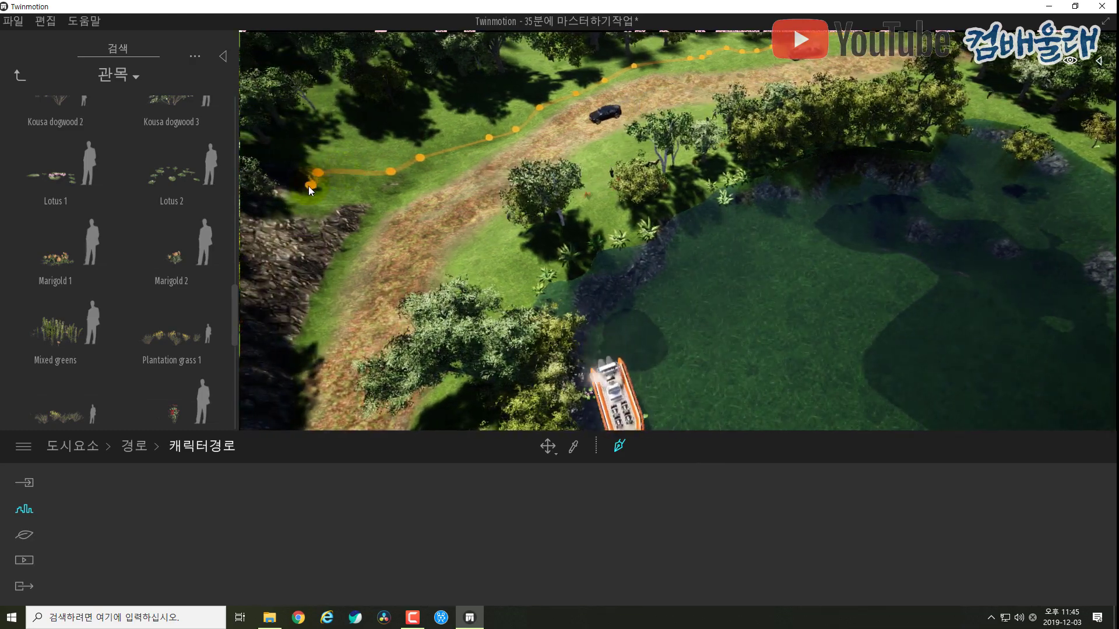
left_click(308, 188)
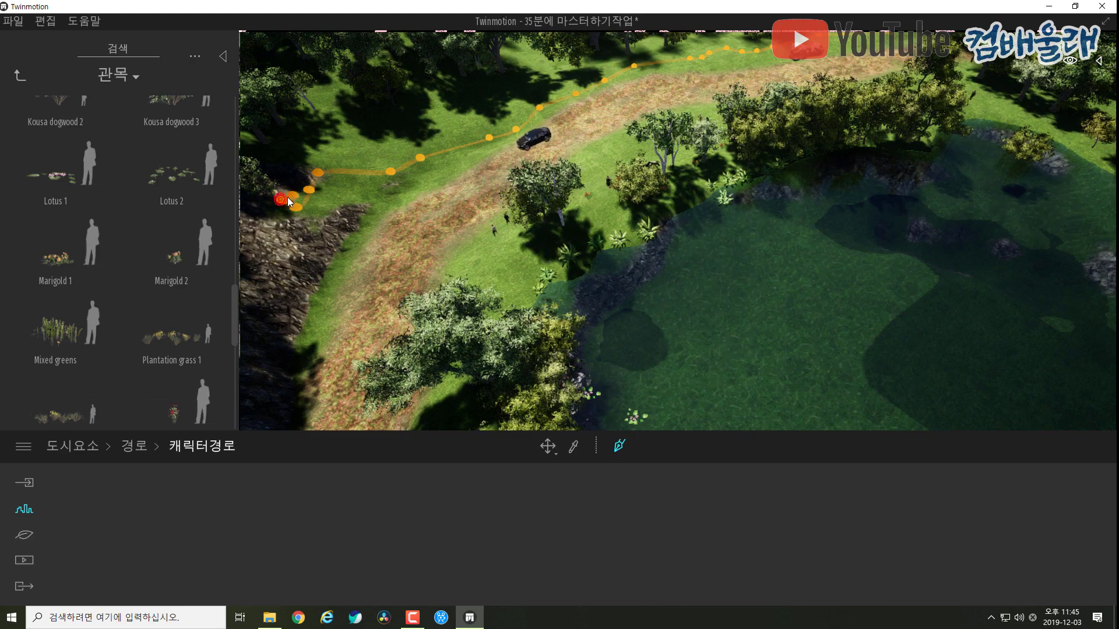
key("Escape")
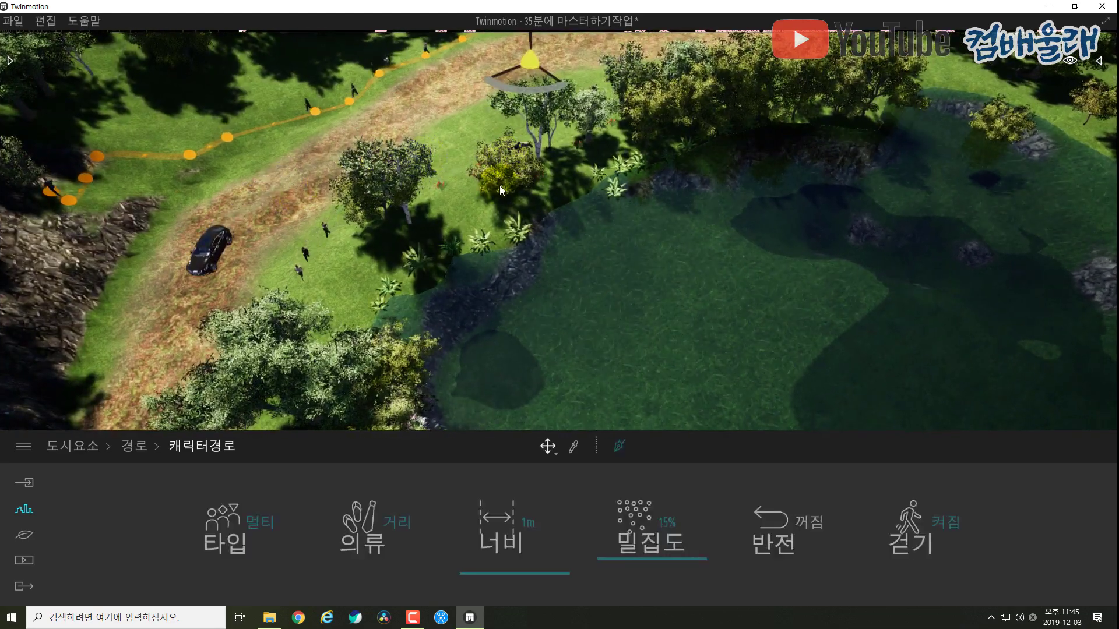
Step: Set the character path's density (밀집도) to 18% and its width (너비) to 2 m
middle_click_drag(498, 184, 499, 143, "shift")
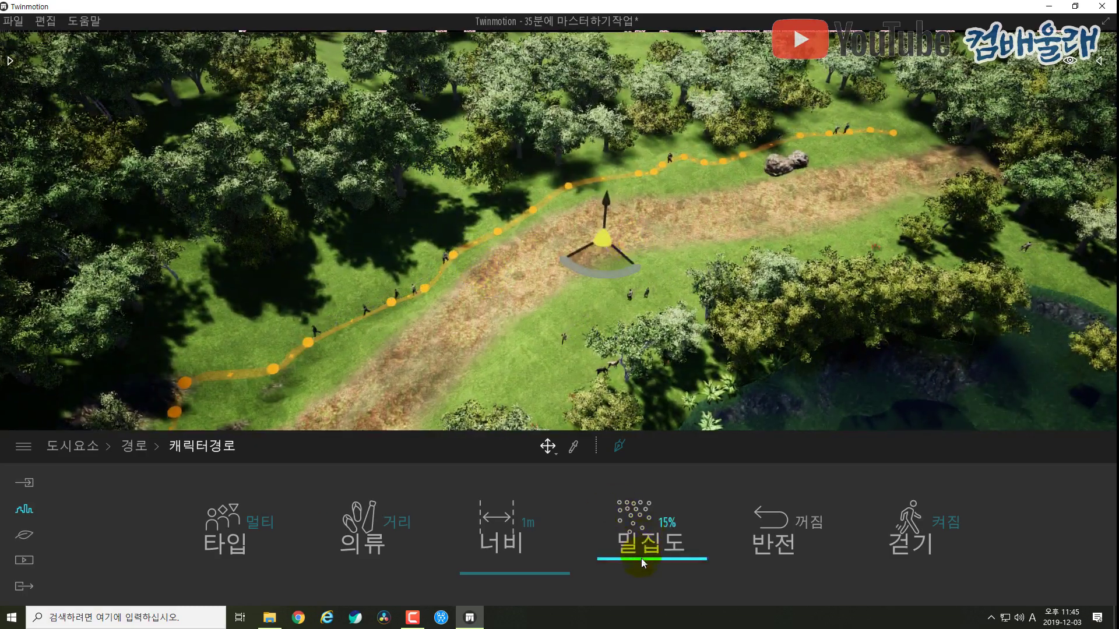
left_click_drag(644, 544, 648, 557)
left_click(902, 524)
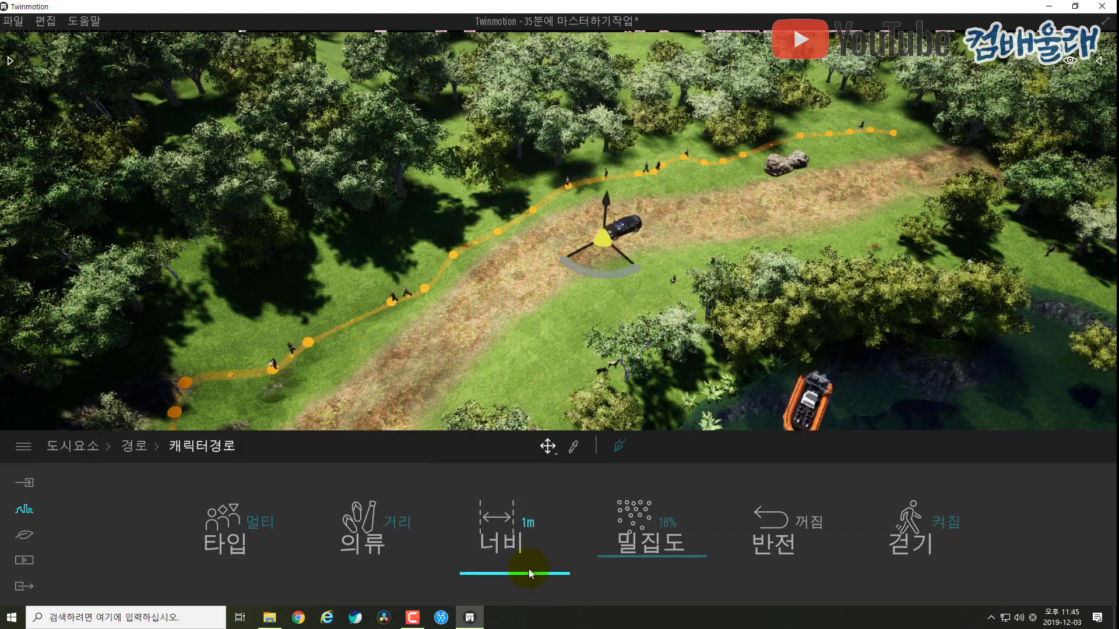
left_click_drag(529, 572, 529, 564)
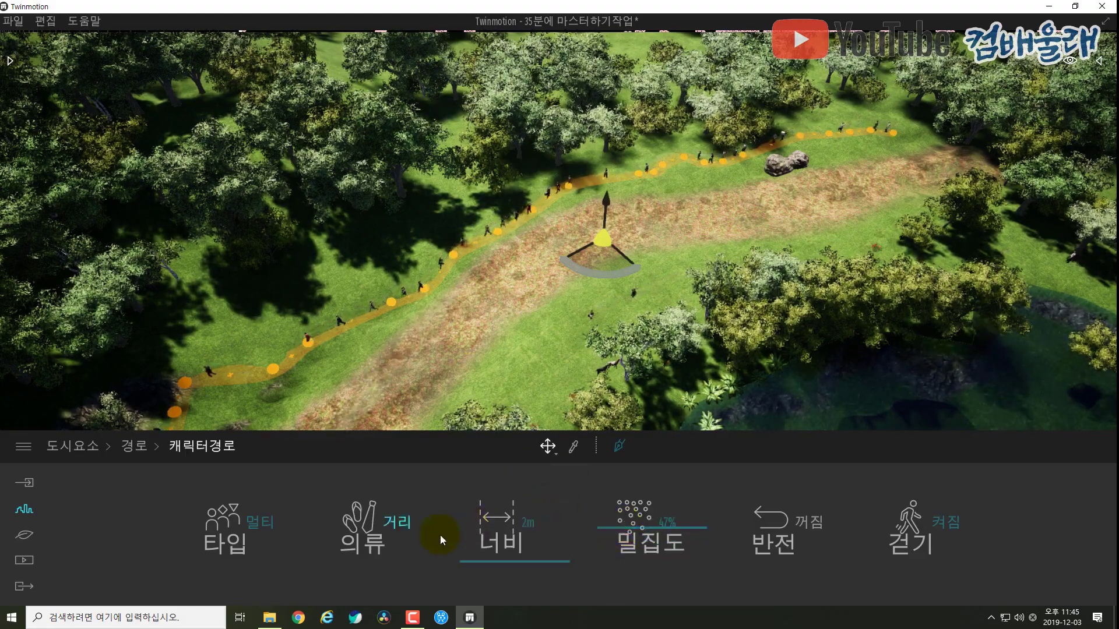
Step: Check the path's character type (타입) options and reduce its density (밀집도) to 4%
left_click(260, 523)
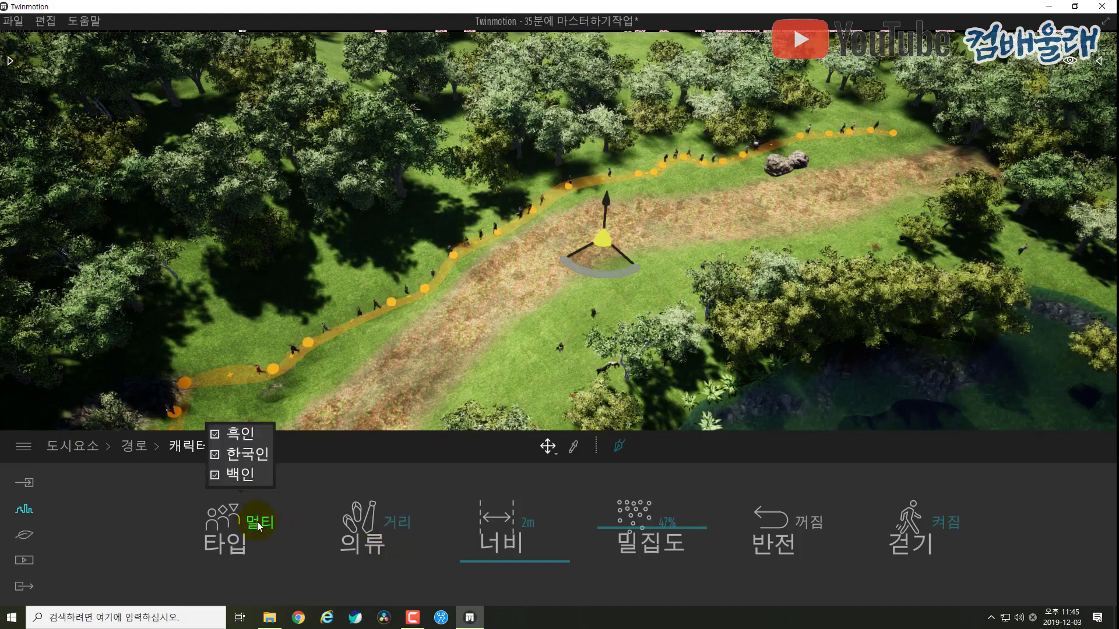
left_click(243, 474)
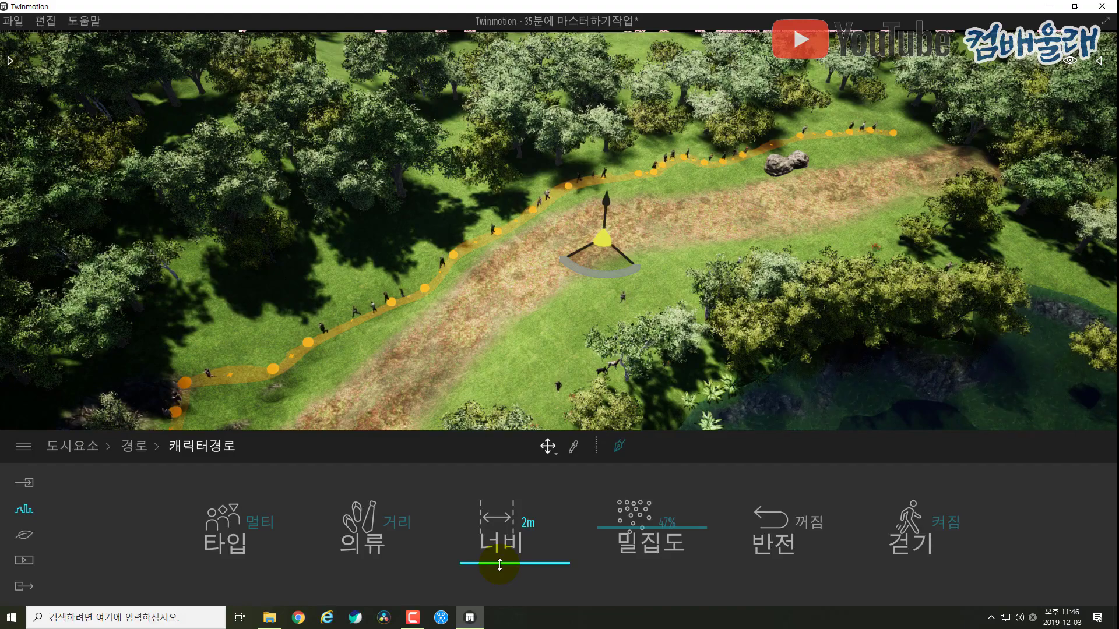
left_click_drag(634, 532, 633, 546)
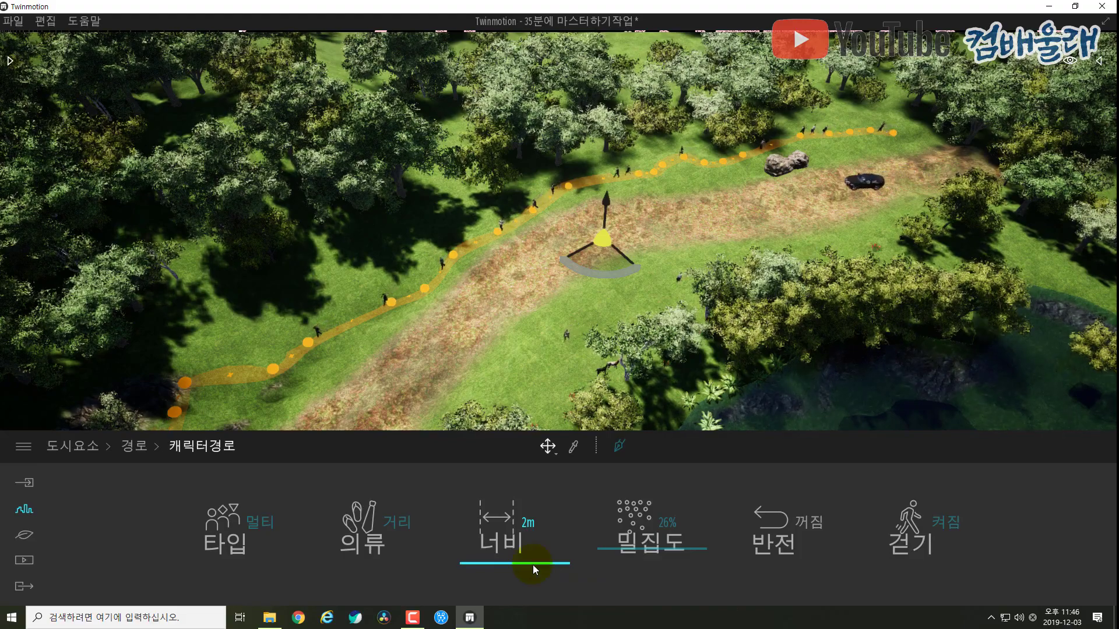
left_click_drag(653, 550, 656, 570)
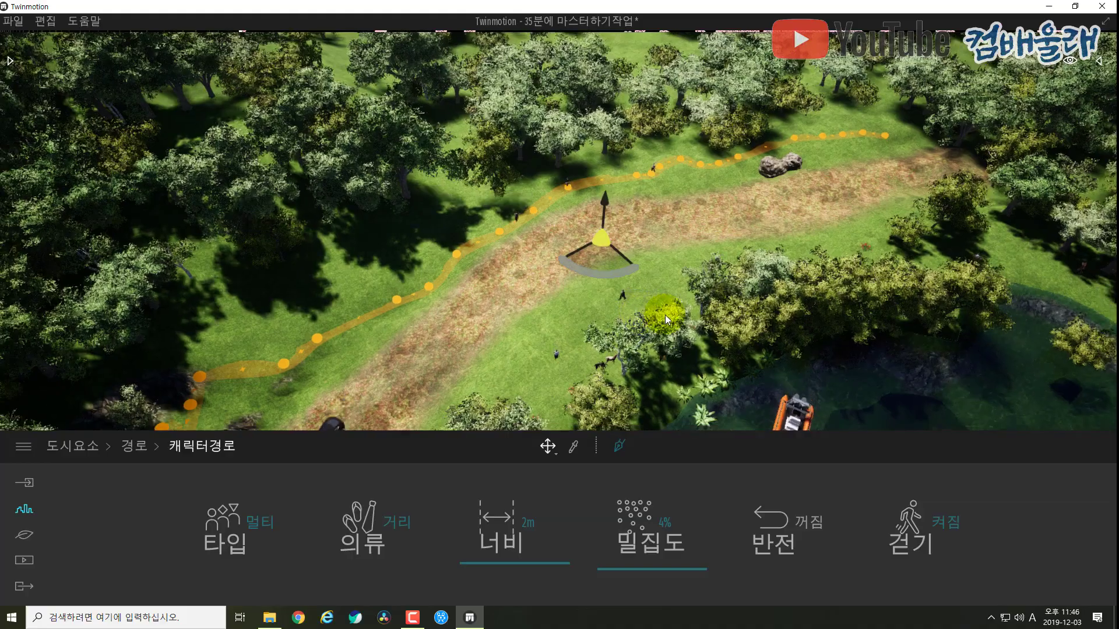
middle_click_drag(666, 315, 548, 334, "shift")
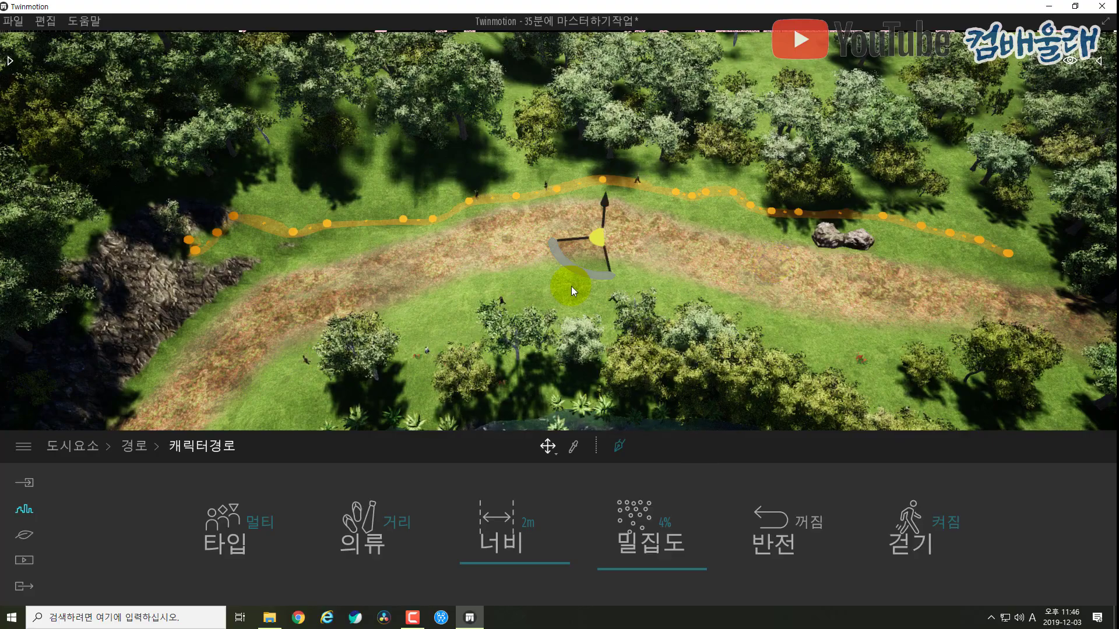
left_click(573, 291)
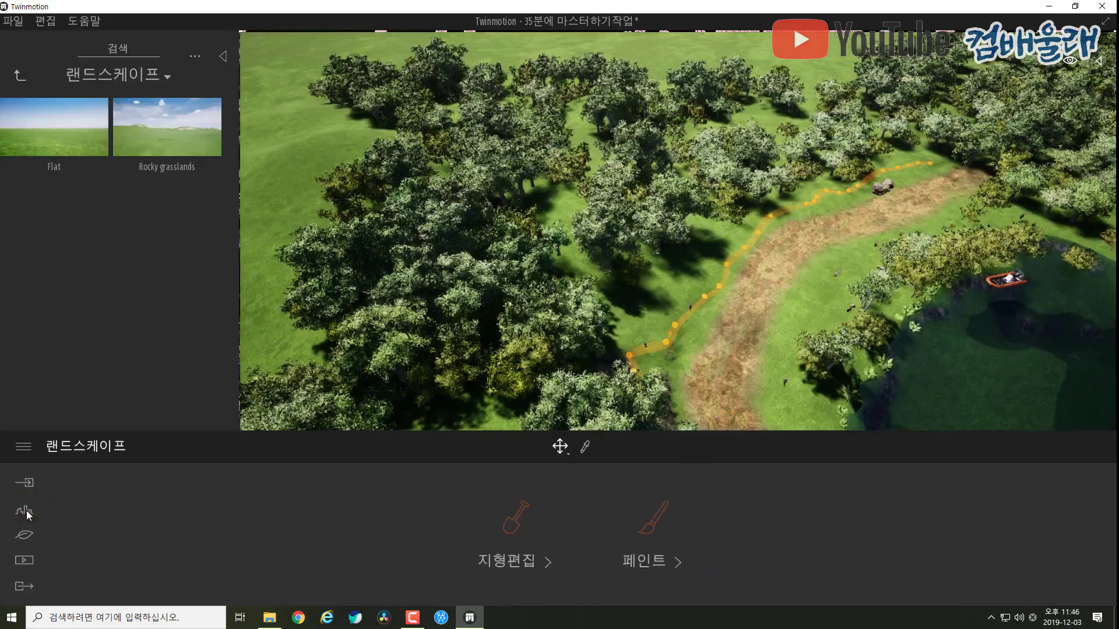
Step: Draw a vehicle path (차량경로) as a large closed loop over the open grass hills beside the forest
left_click(26, 510)
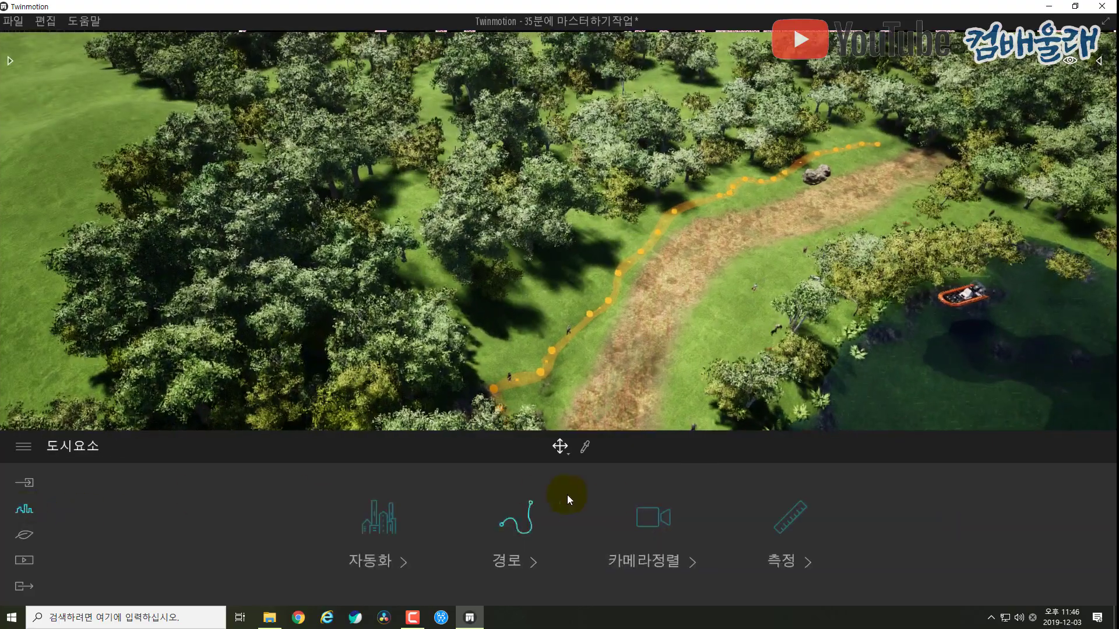
left_click(525, 524)
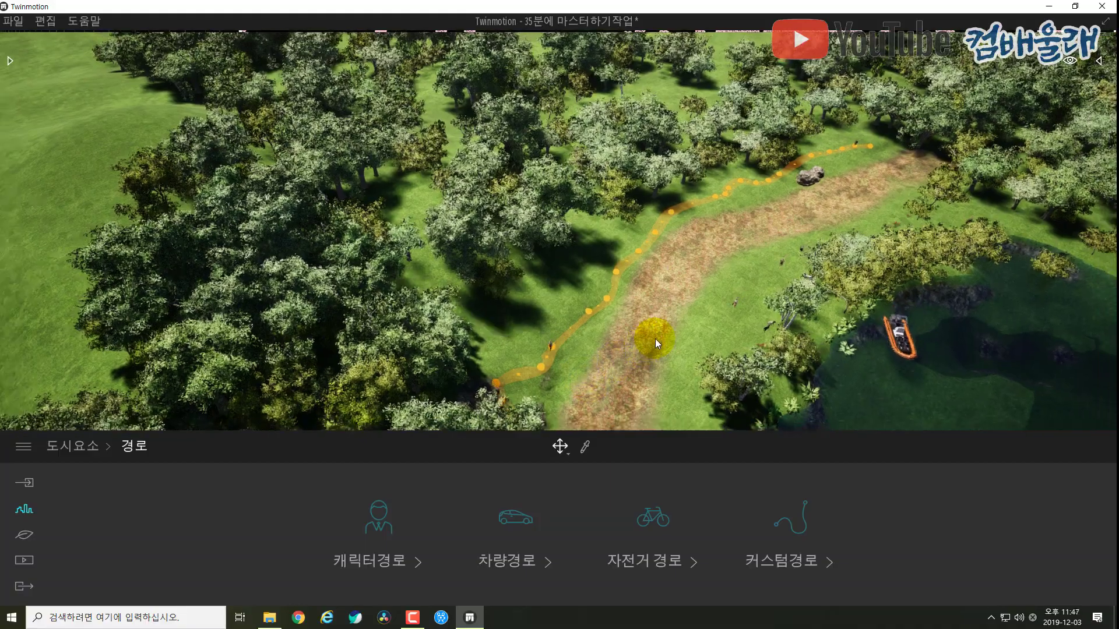
right_click_drag(657, 338, 446, 289)
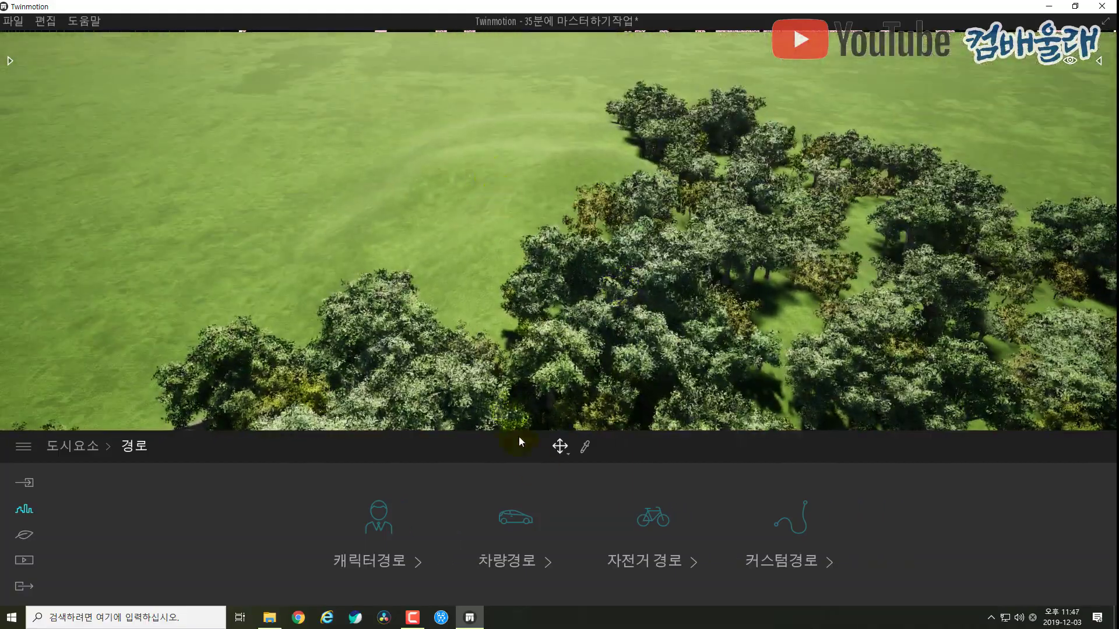
left_click(513, 520)
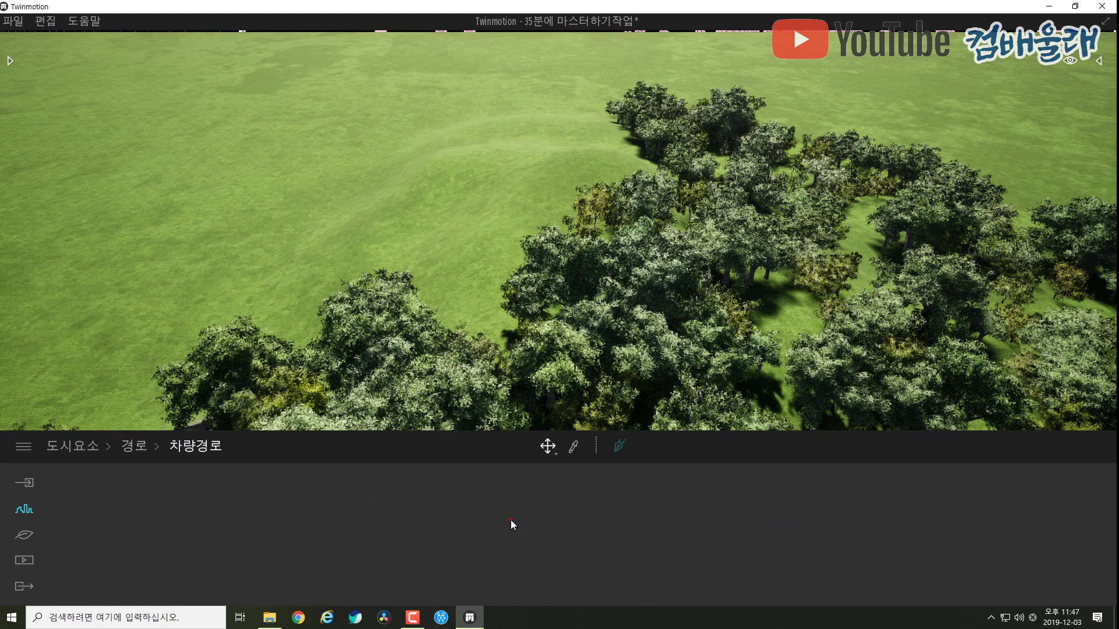
left_click(619, 447)
left_click(525, 90)
left_click(593, 72)
left_click(564, 79)
left_click(475, 148)
left_click(471, 152)
left_click(463, 163)
left_click(458, 187)
left_click(450, 204)
left_click(421, 223)
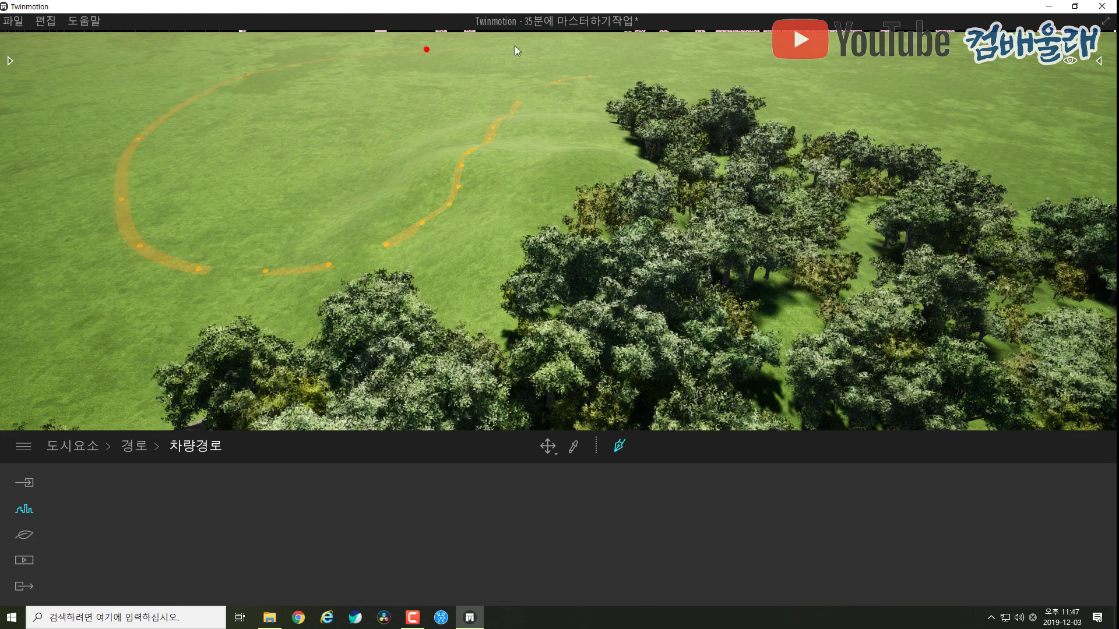
left_click(593, 75)
double_click(591, 76)
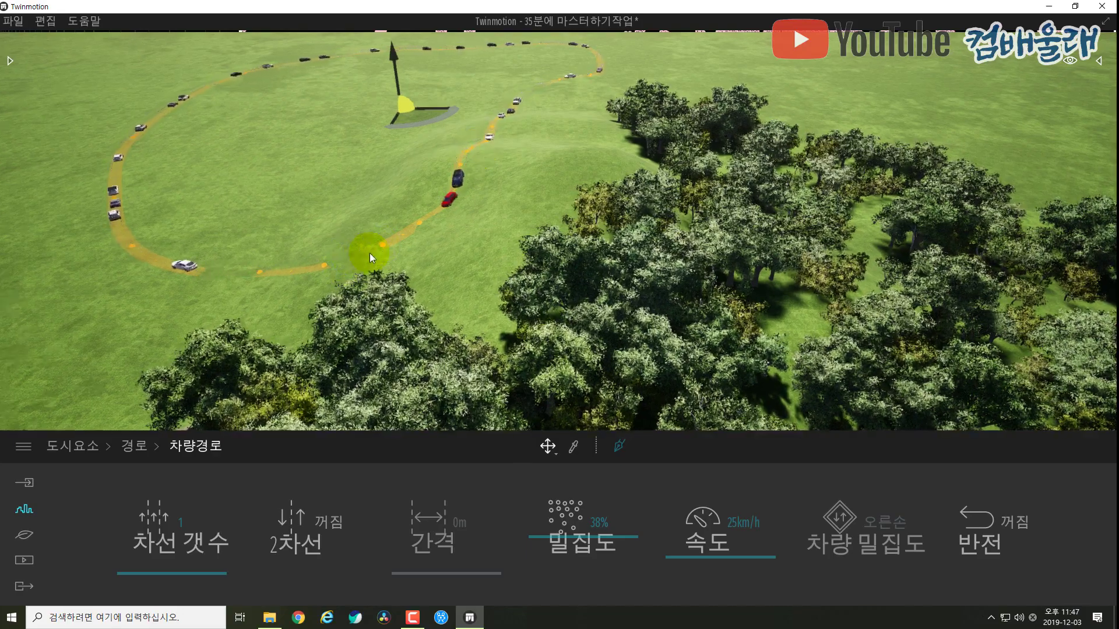
Step: Turn on two lanes (2차선) for the vehicle path with a 1 m gap (간격) and a density (밀집도) of 29%
left_click(383, 244)
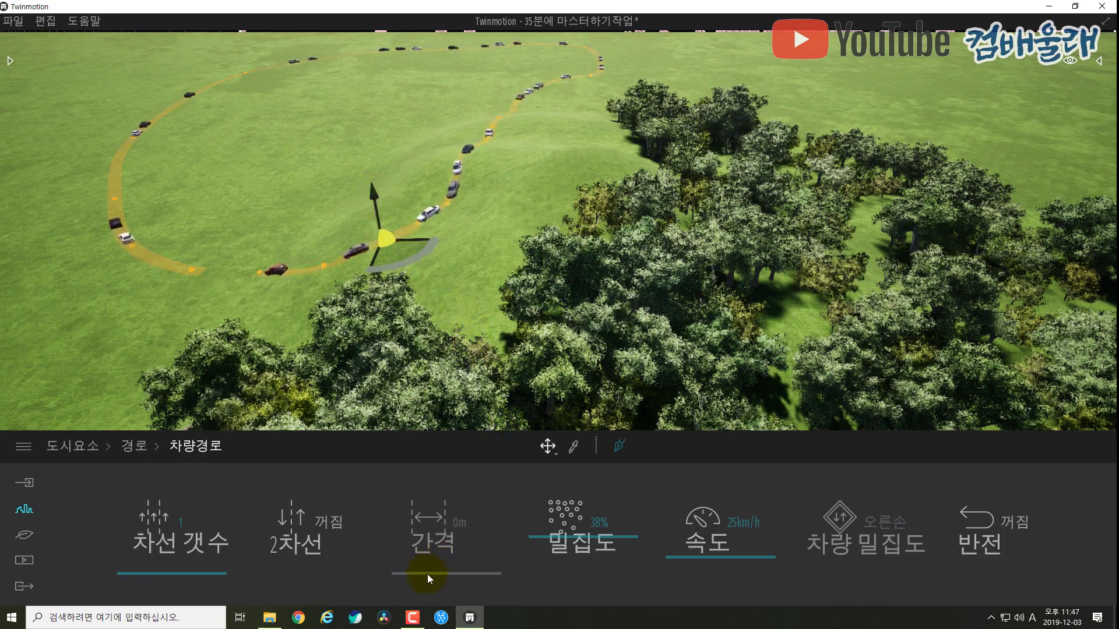
left_click(577, 530)
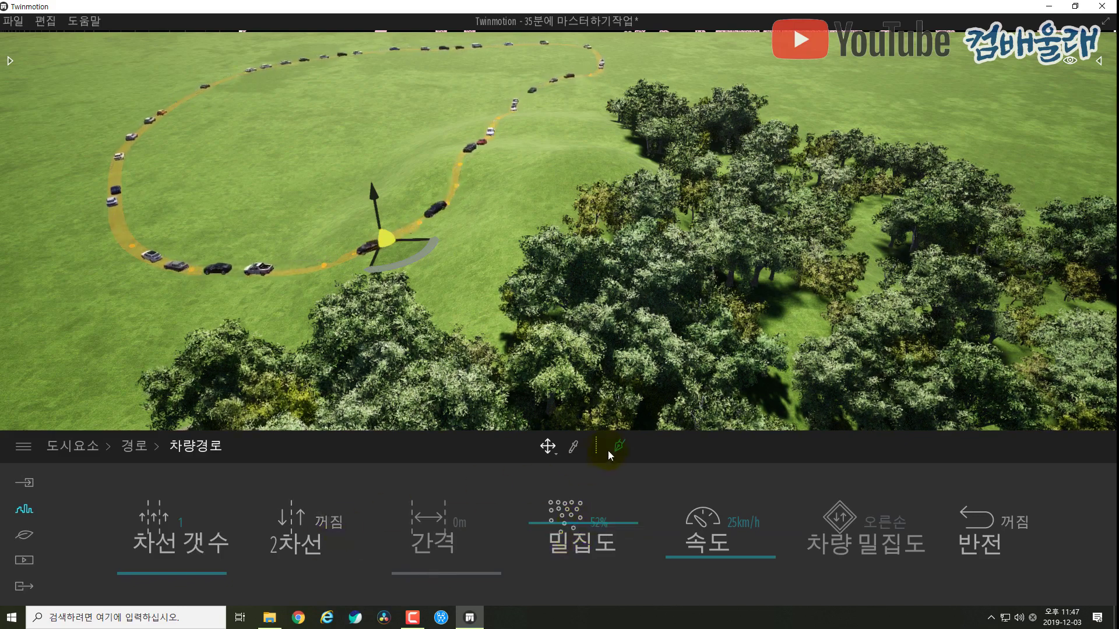
left_click(327, 525)
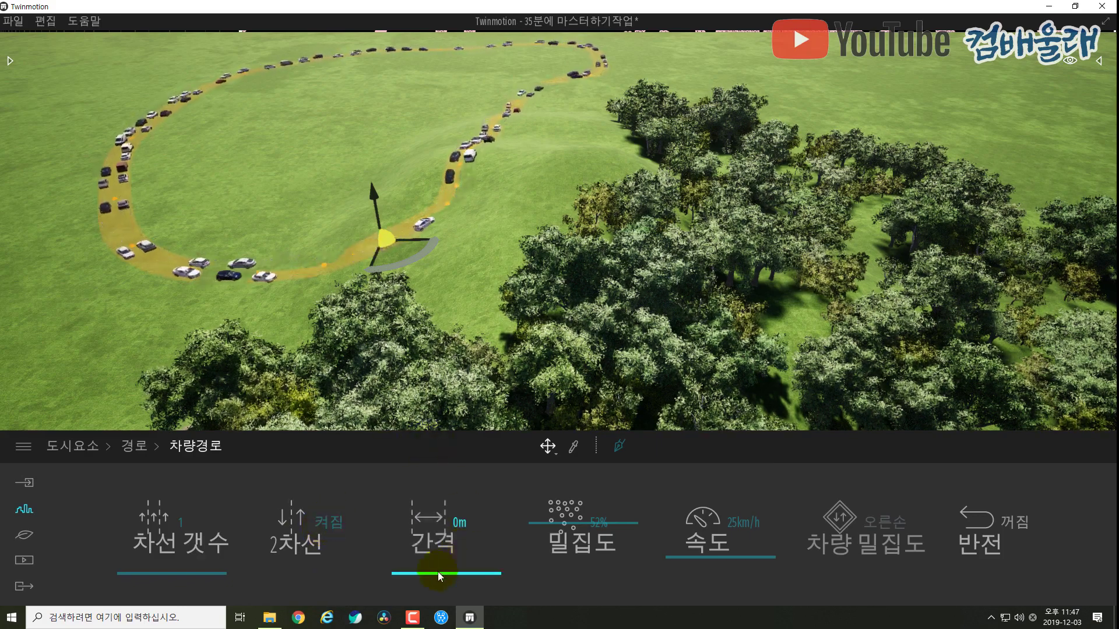
left_click_drag(438, 572, 445, 531)
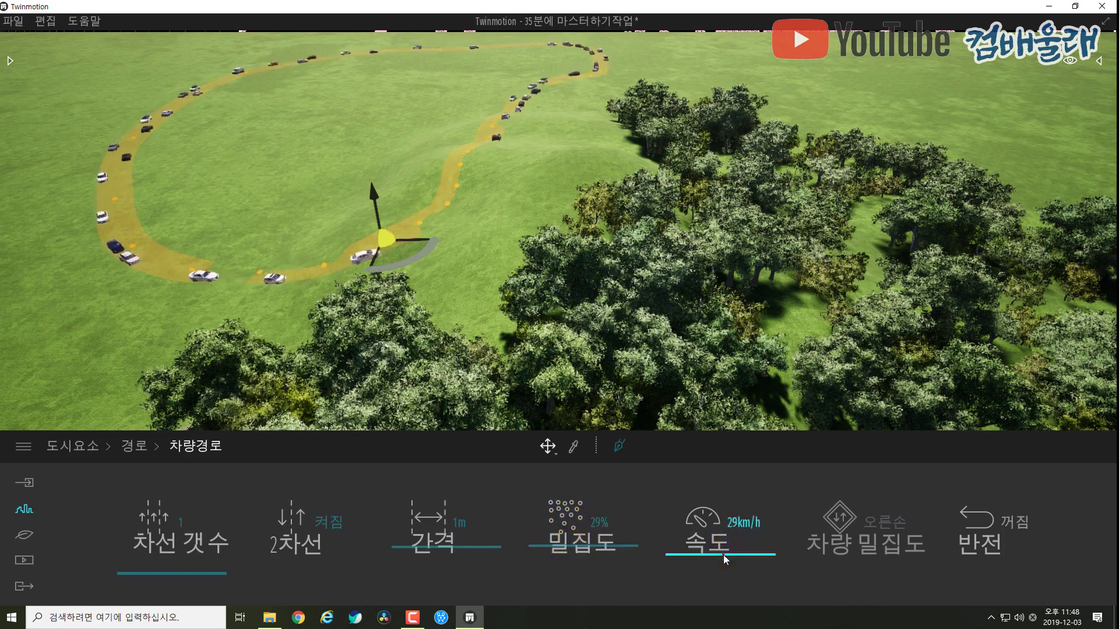
Step: Try the vehicle path's speed (속도) at 104 km/h and 150 km/h, and bring it back down to a slower speed
left_click_drag(723, 555, 726, 576)
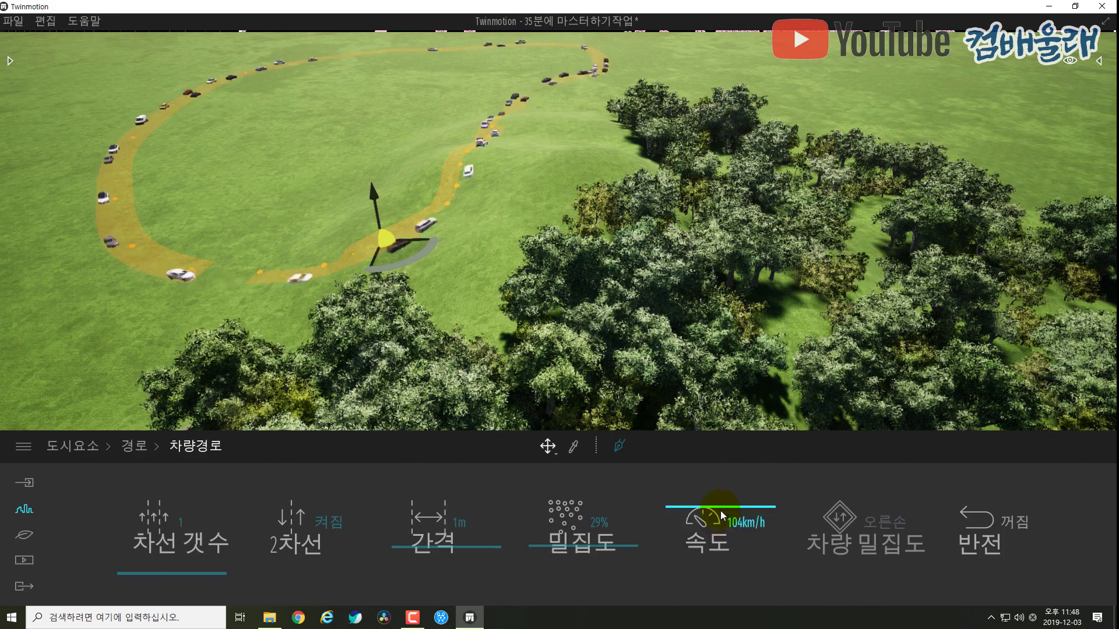
left_click_drag(720, 511, 721, 477)
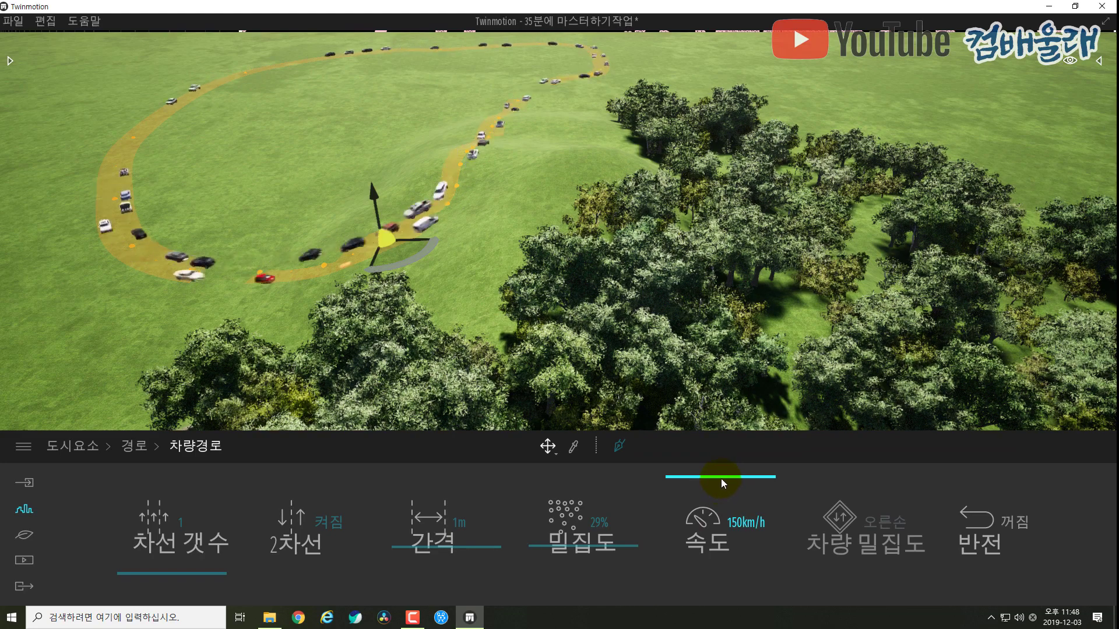
left_click_drag(721, 477, 721, 545)
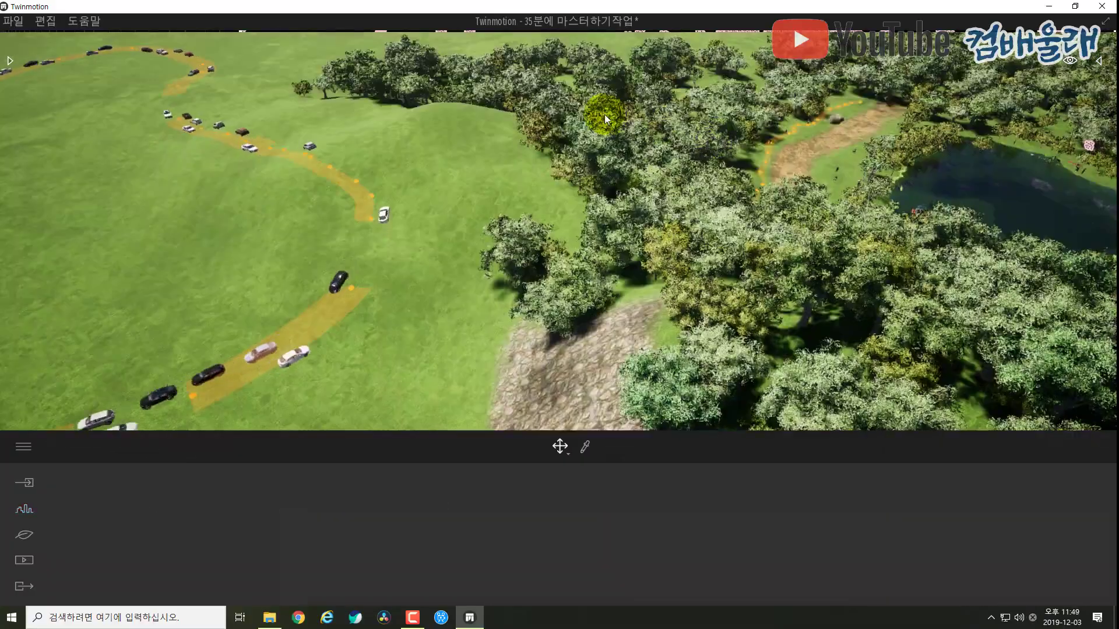
Step: View the site from above, from the vehicle loop across the forest to the pond and the house
middle_click_drag(604, 114, 559, 151, "shift")
middle_click_drag(588, 91, 589, 99, "shift")
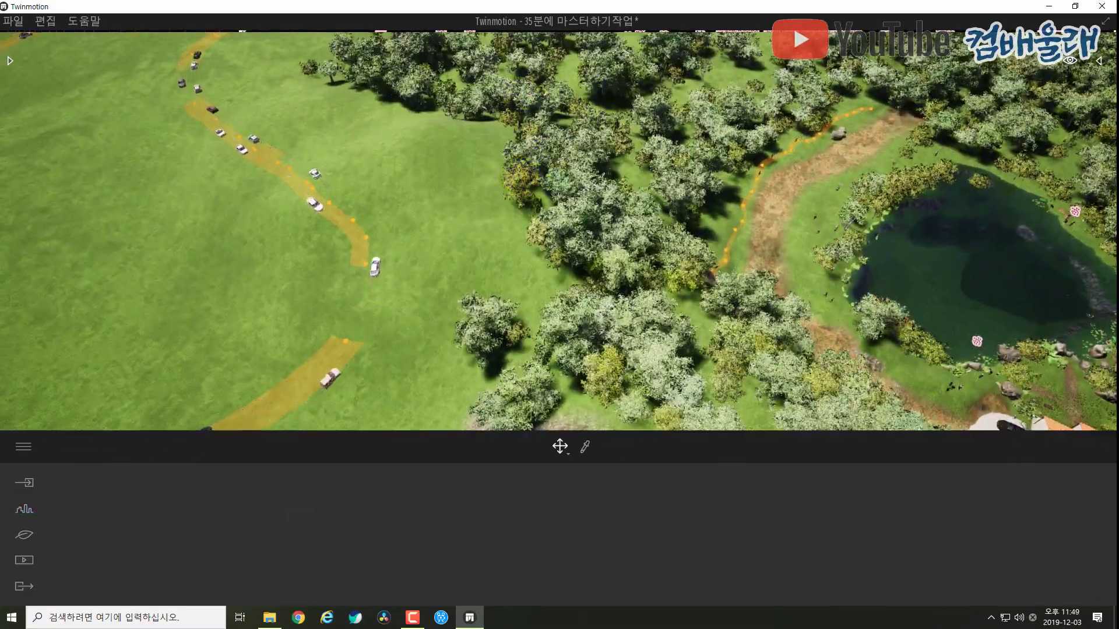
middle_click_drag(565, 151, 626, 160, "shift")
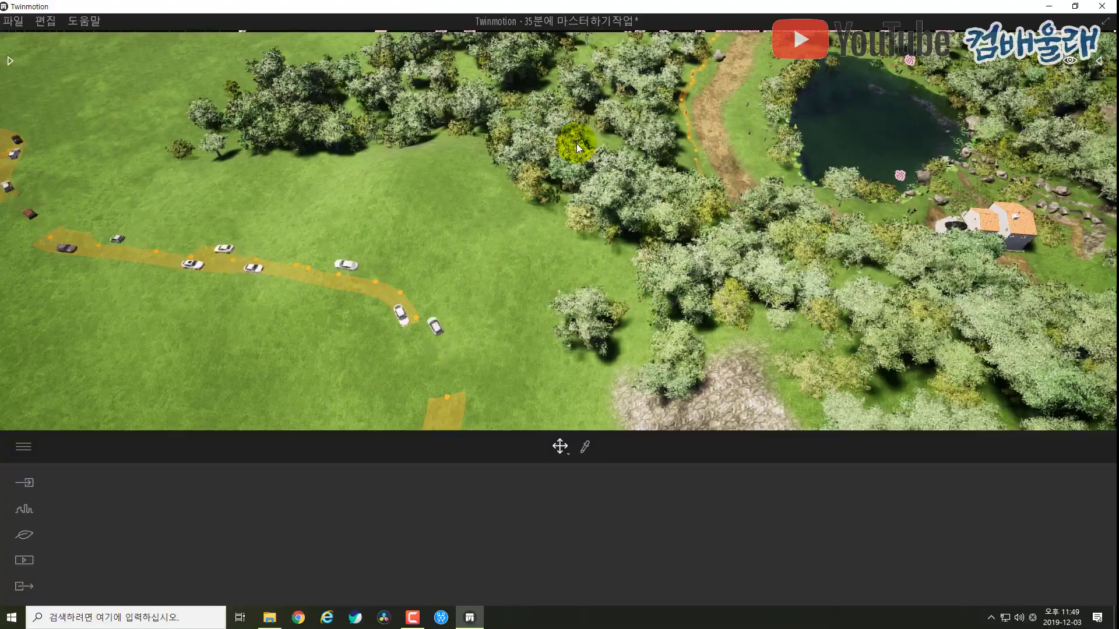
key("d")
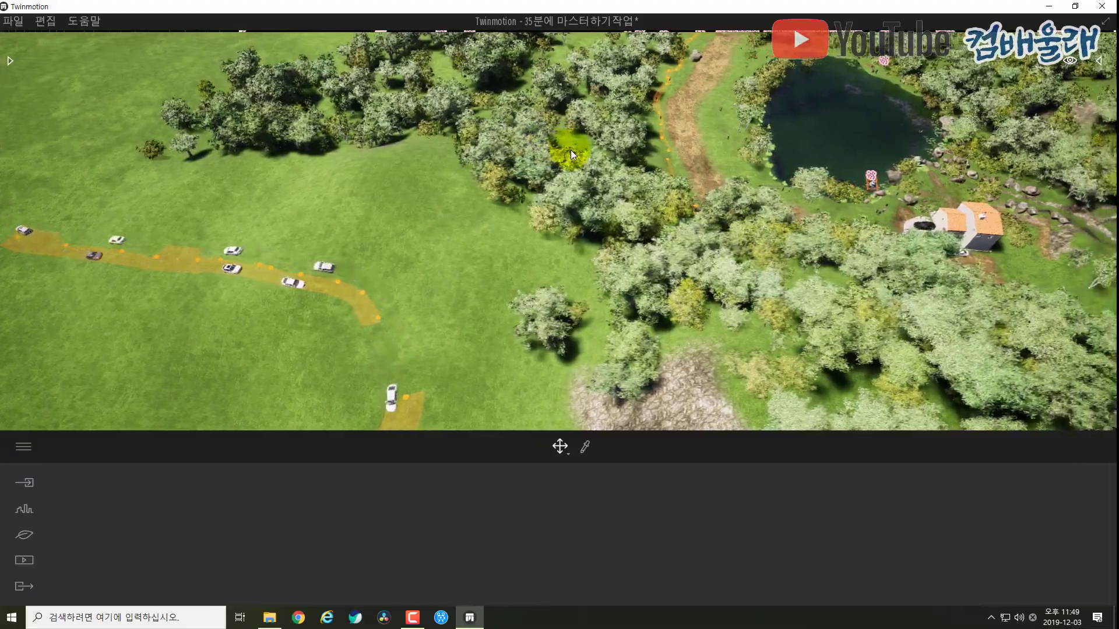
key("d")
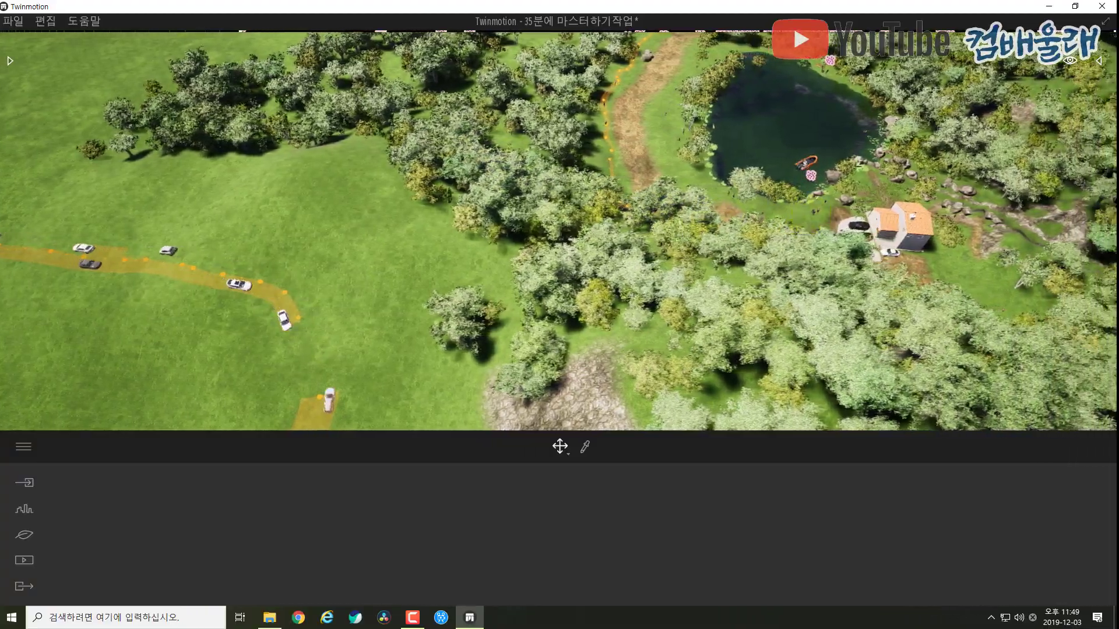
Step: Fly from the vehicle loop over the forest to the house and examine the house and its driveway up close
middle_click_drag(834, 233, 875, 232, "shift")
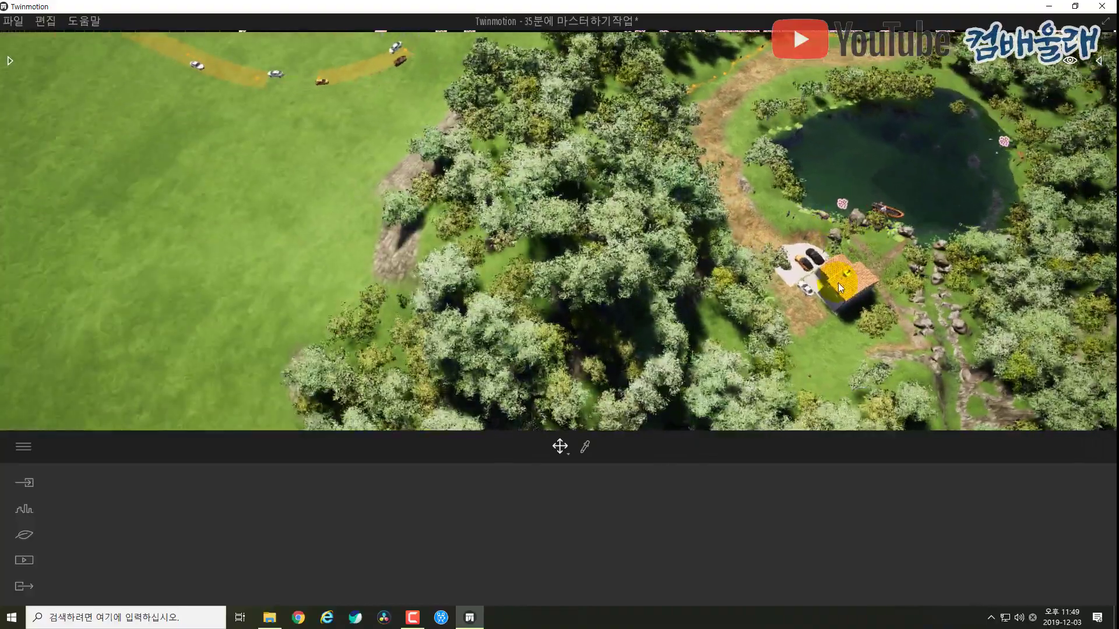
mouse_move(845, 278)
middle_mouse_down("shift")
mouse_move(807, 242)
mouse_move(856, 288)
middle_mouse_up("shift")
middle_click_drag(921, 324, 806, 302)
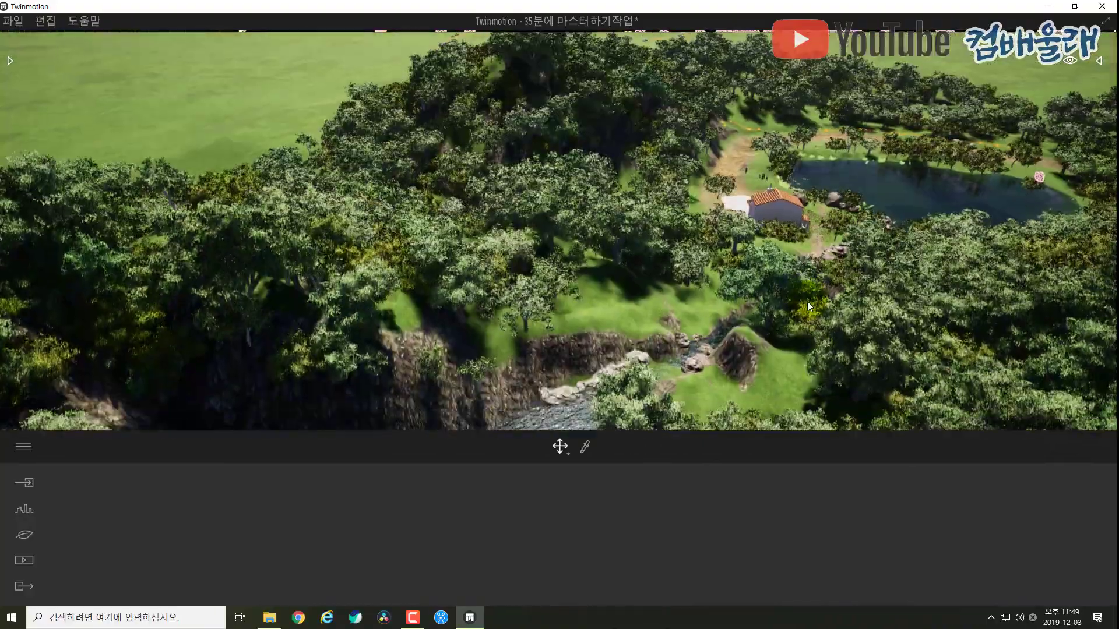
scroll(806, 302, "up", 4)
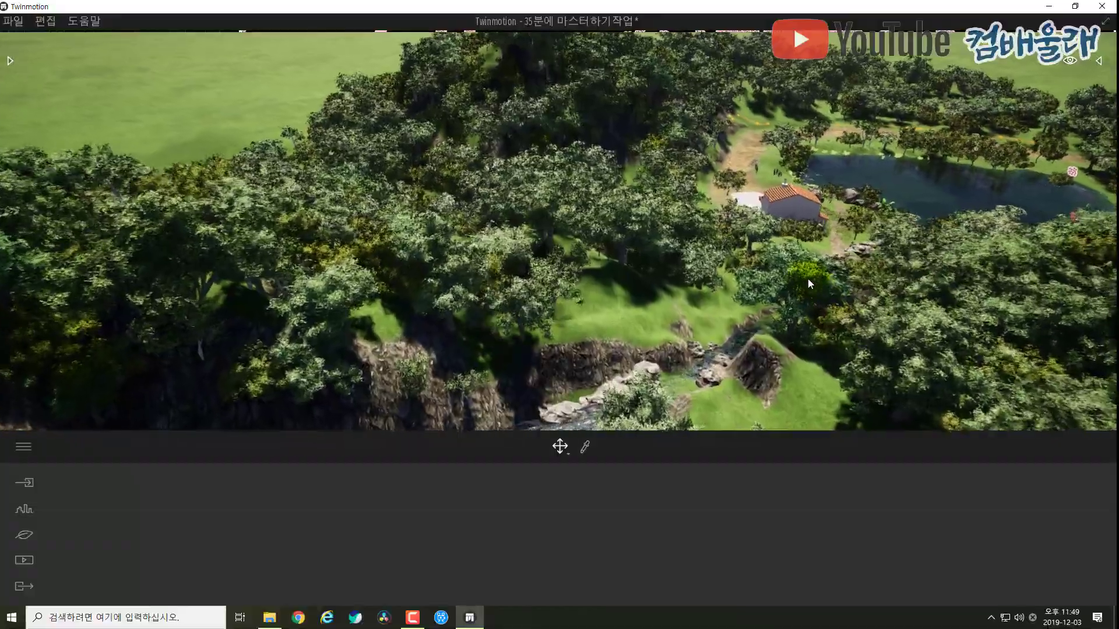
key("w")
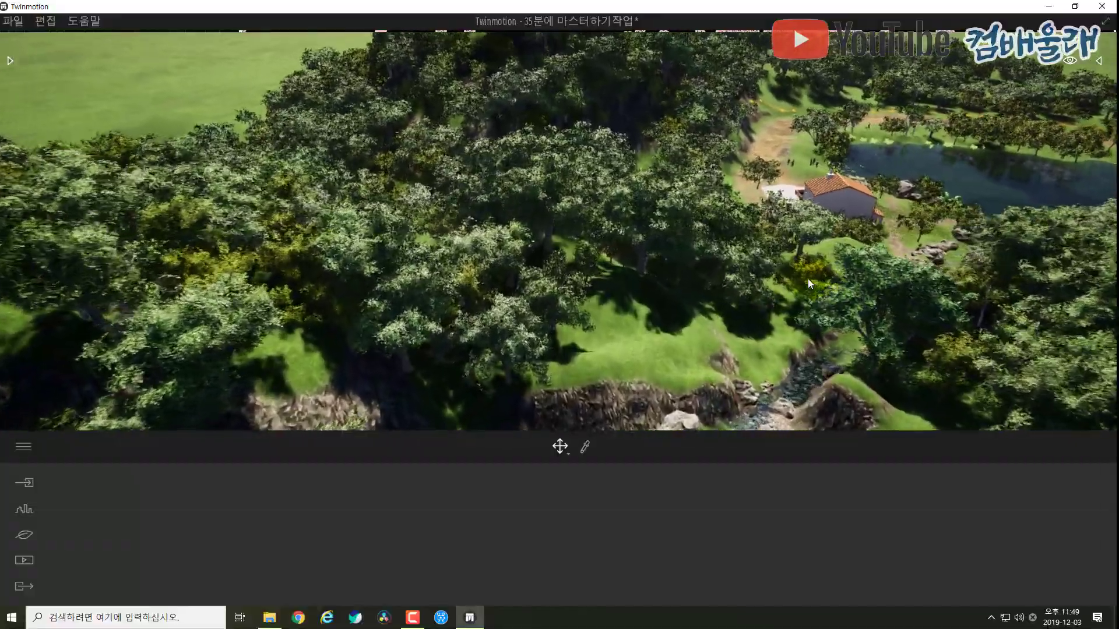
key("d")
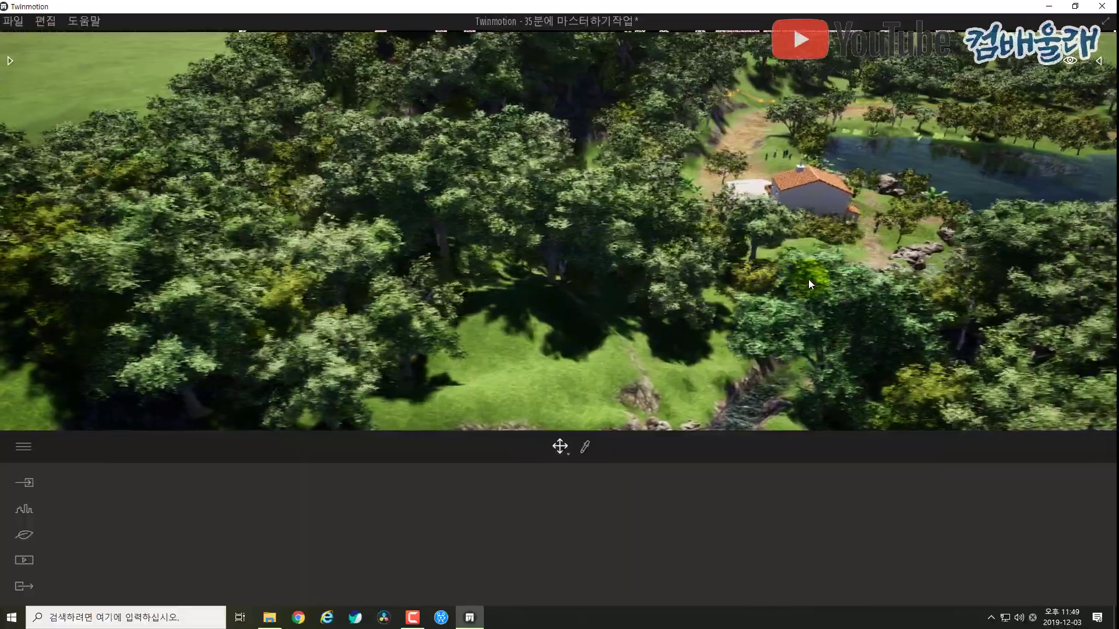
key("w")
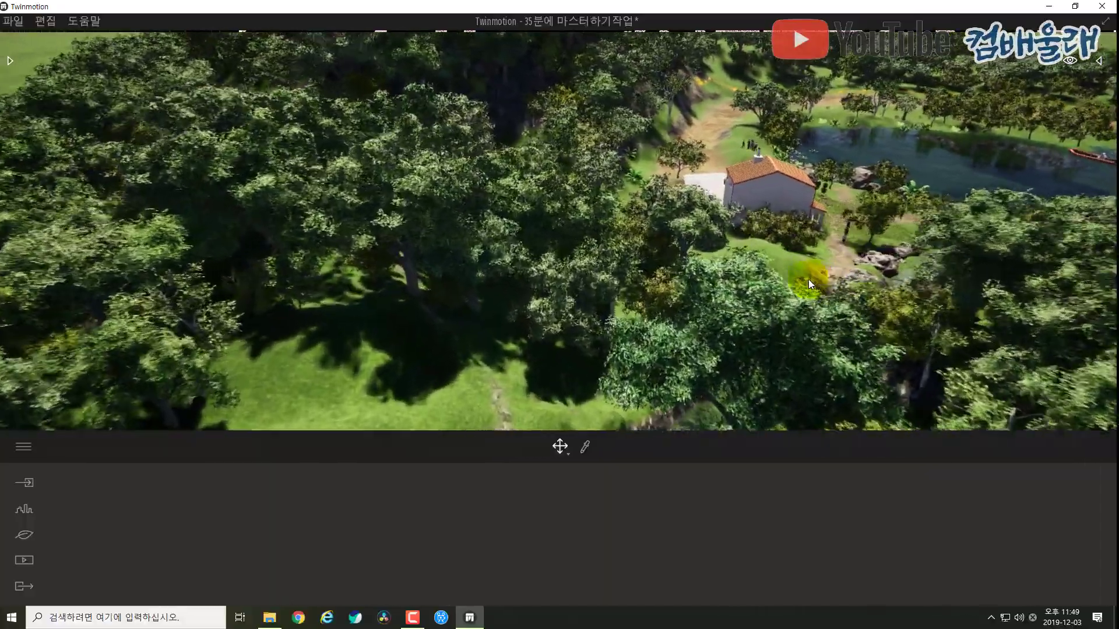
key("d")
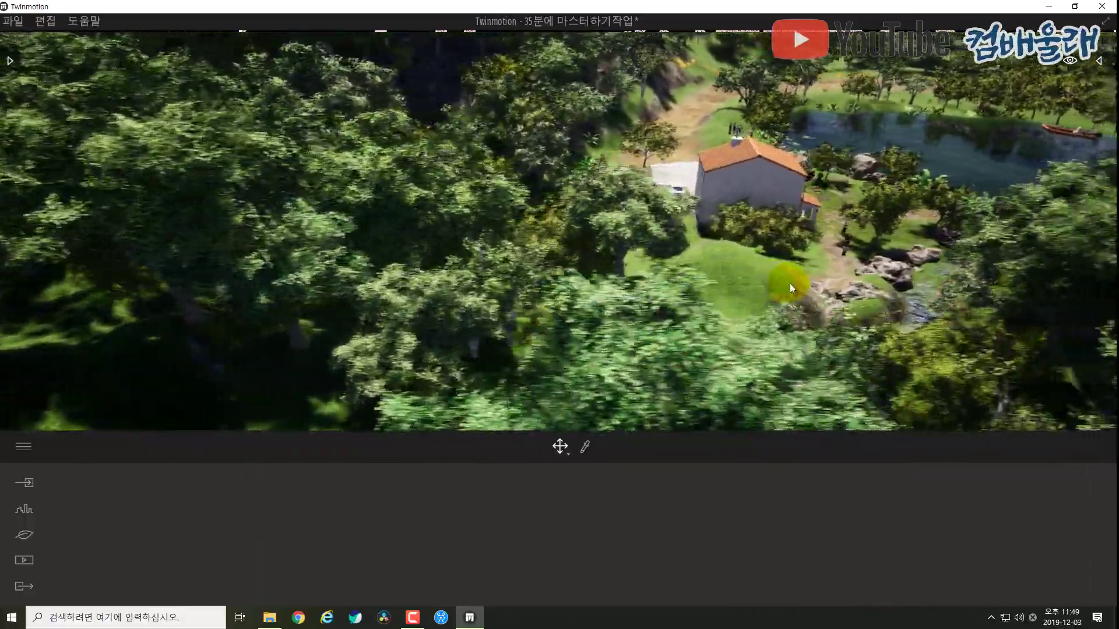
key("w")
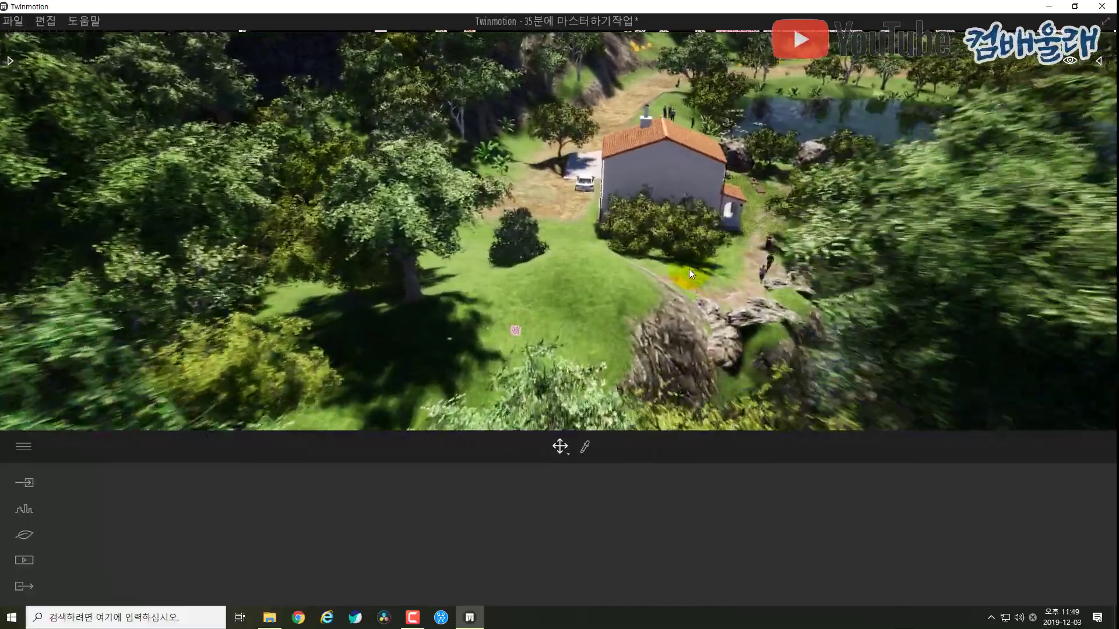
key("w")
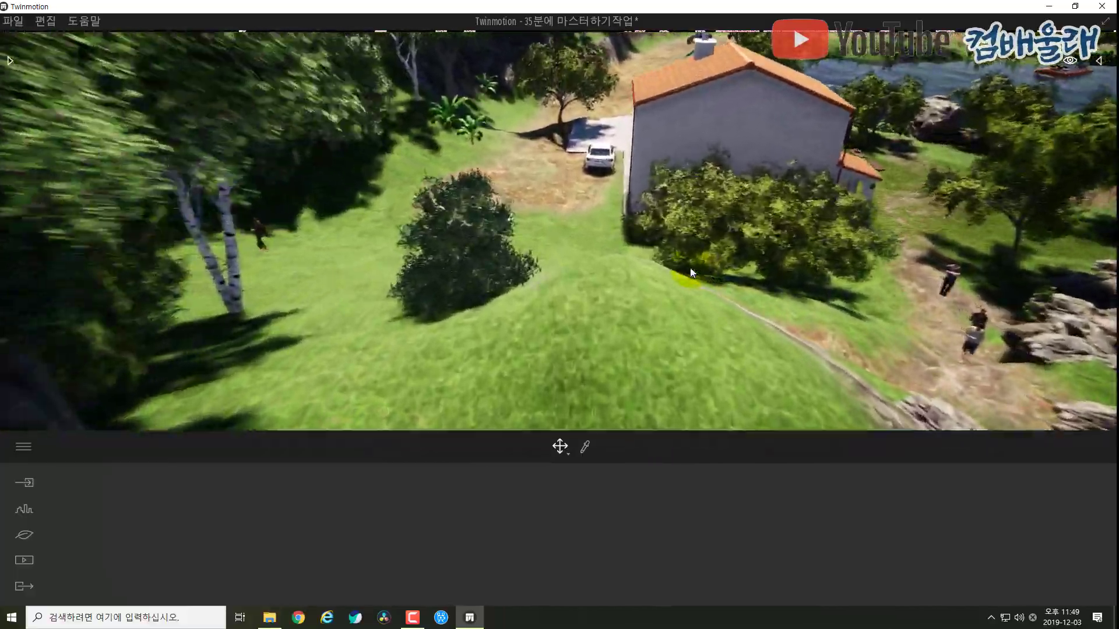
key("w")
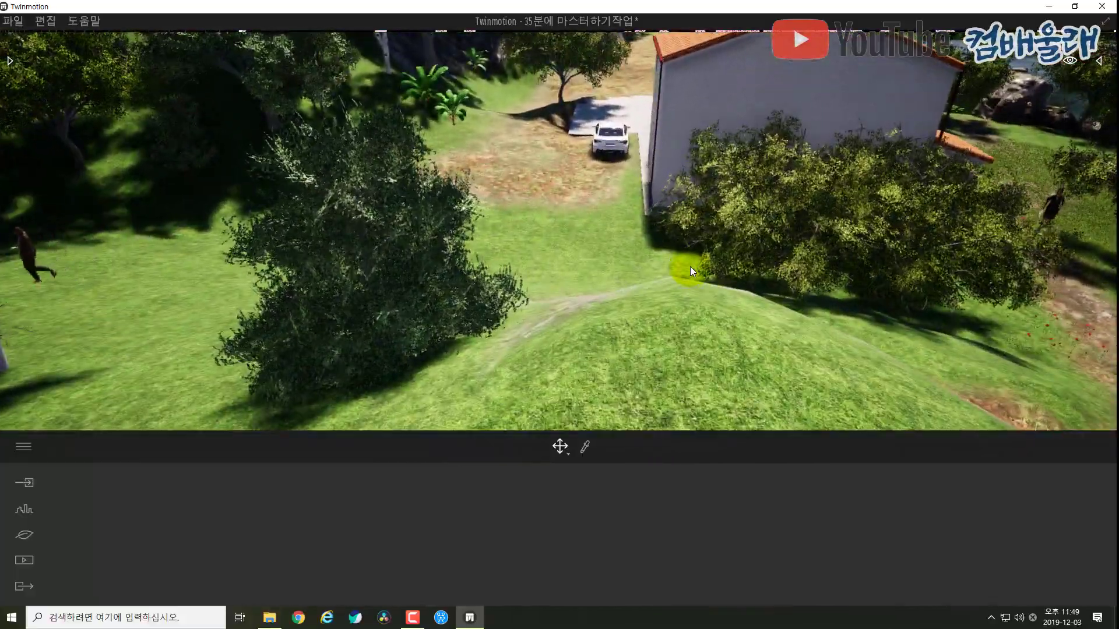
key("e")
key("q")
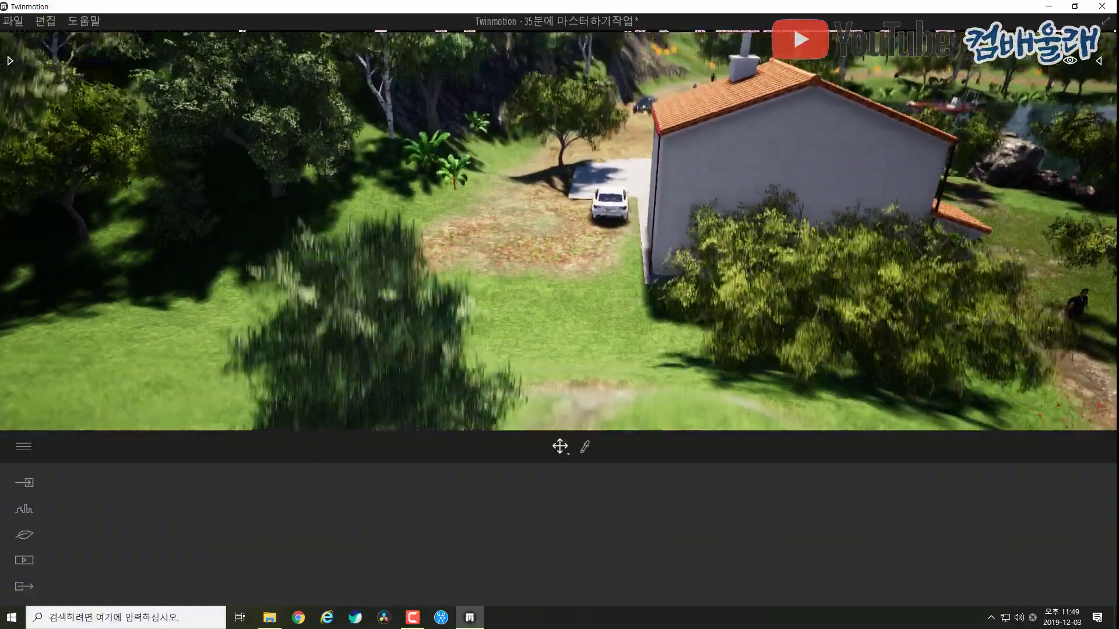
middle_click_drag(697, 263, 775, 273, "shift")
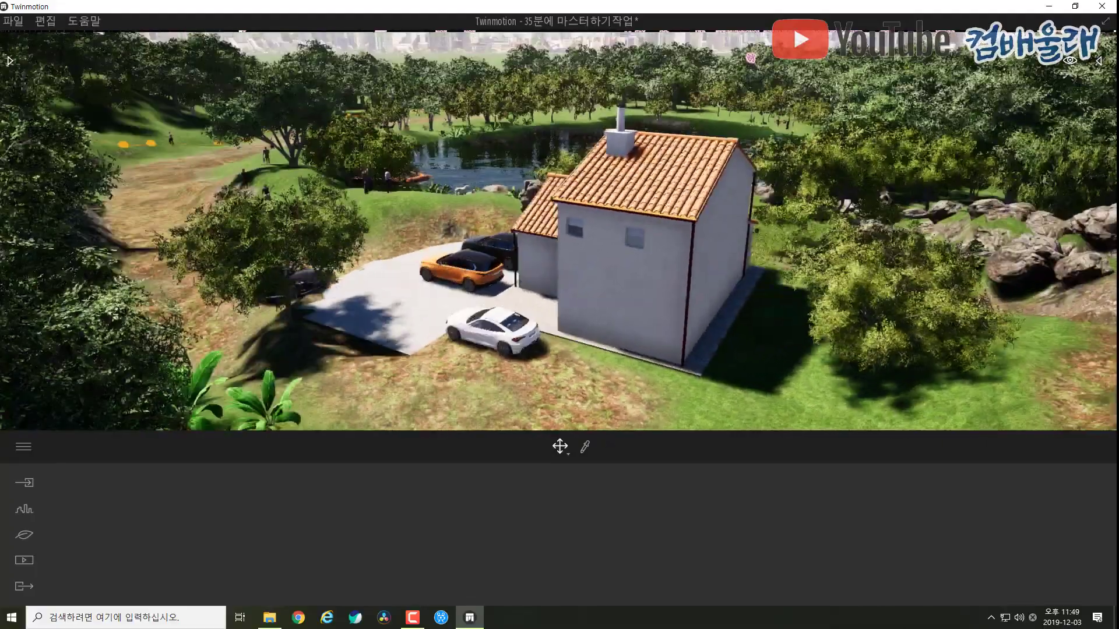
key("w")
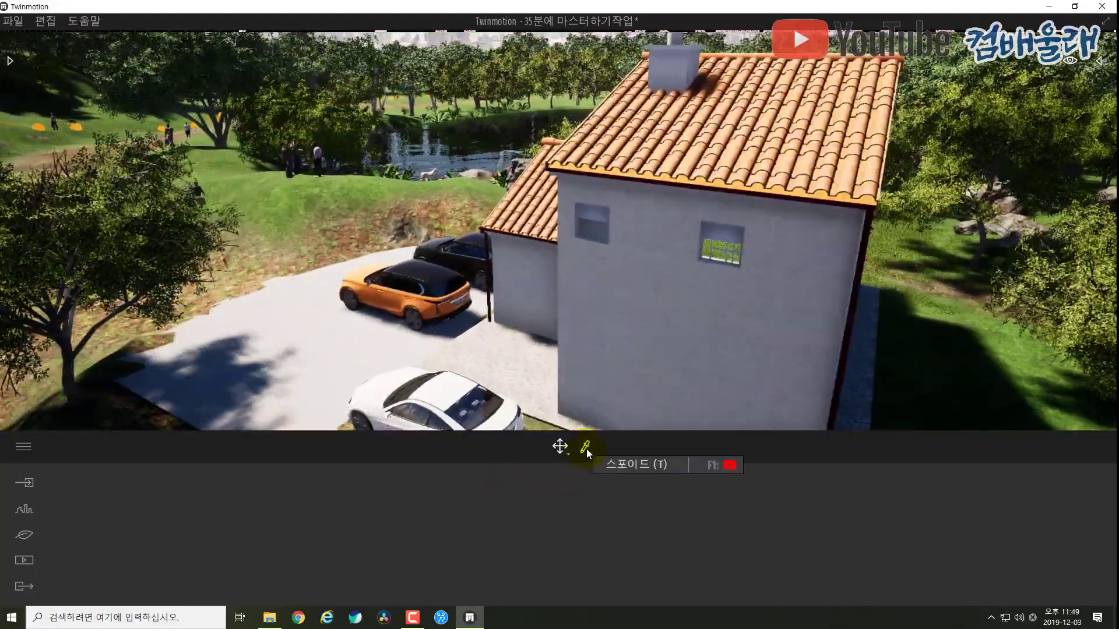
Step: Sample the driveway's material, try replacing it with the brick (벽돌) material Clean brick 05, and set its scale (스케일) to 2.37
left_click(585, 447)
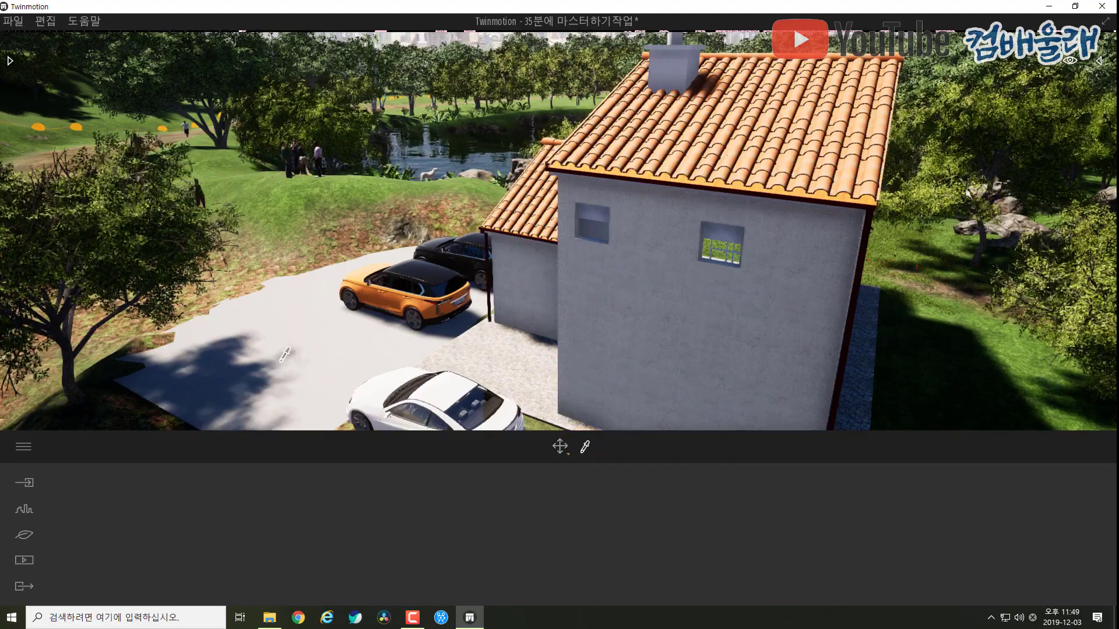
left_click(304, 355)
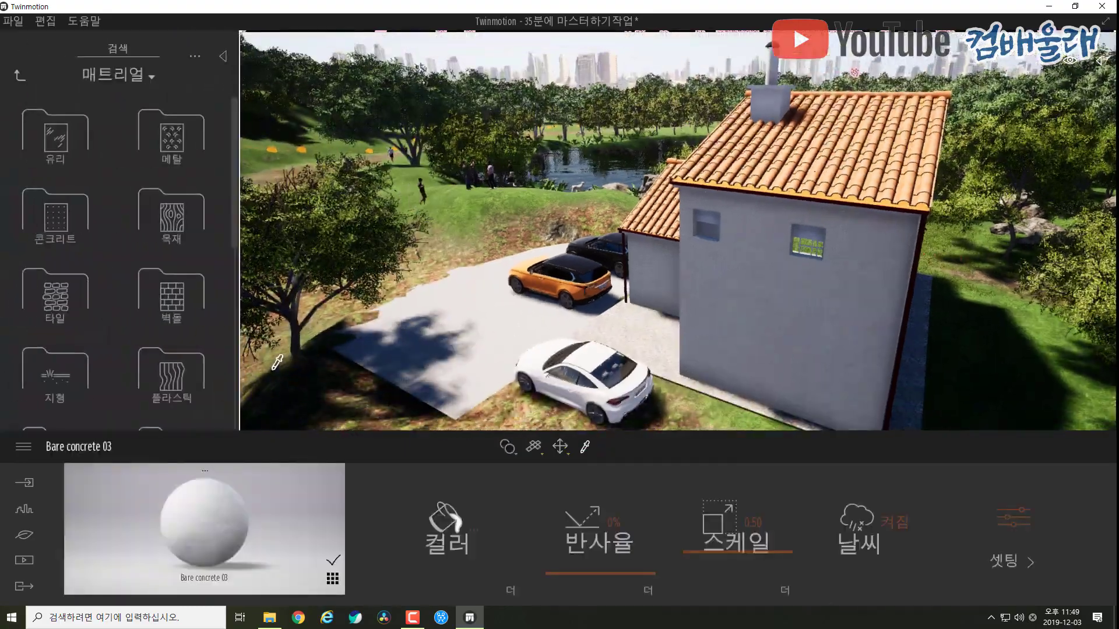
left_click(171, 296)
left_click_drag(52, 284, 433, 345)
scroll(447, 369, "up", 3)
middle_click_drag(449, 362, 474, 368, "shift")
scroll(402, 390, "up", 3)
scroll(425, 370, "up", 1)
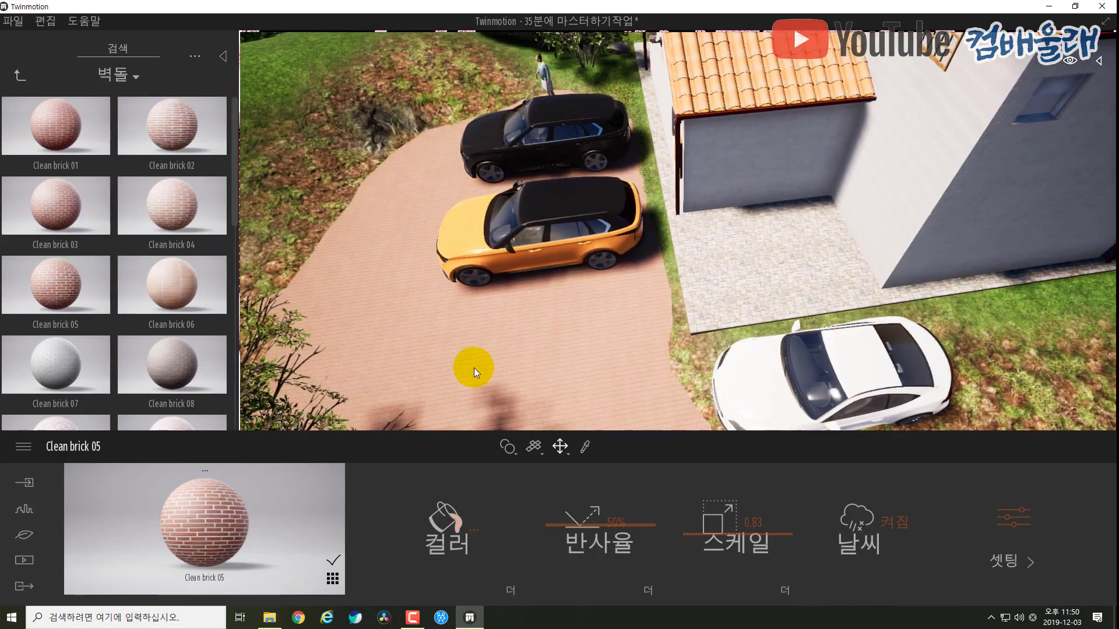
scroll(474, 367, "up", 3)
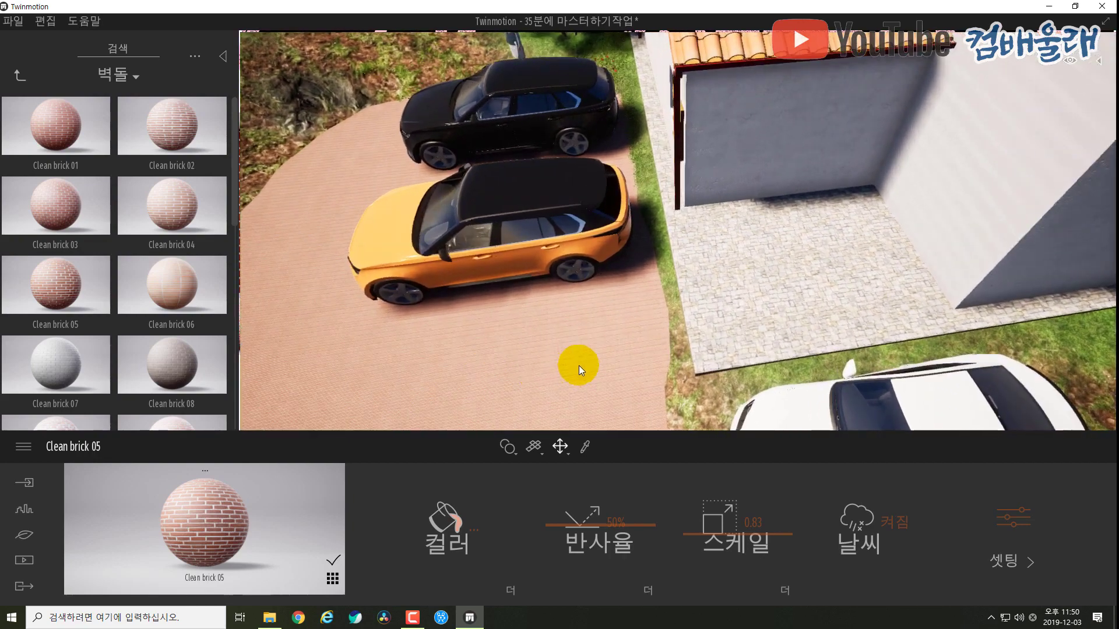
mouse_move(722, 537)
left_mouse_down()
mouse_move(726, 510)
mouse_move(728, 524)
left_mouse_up()
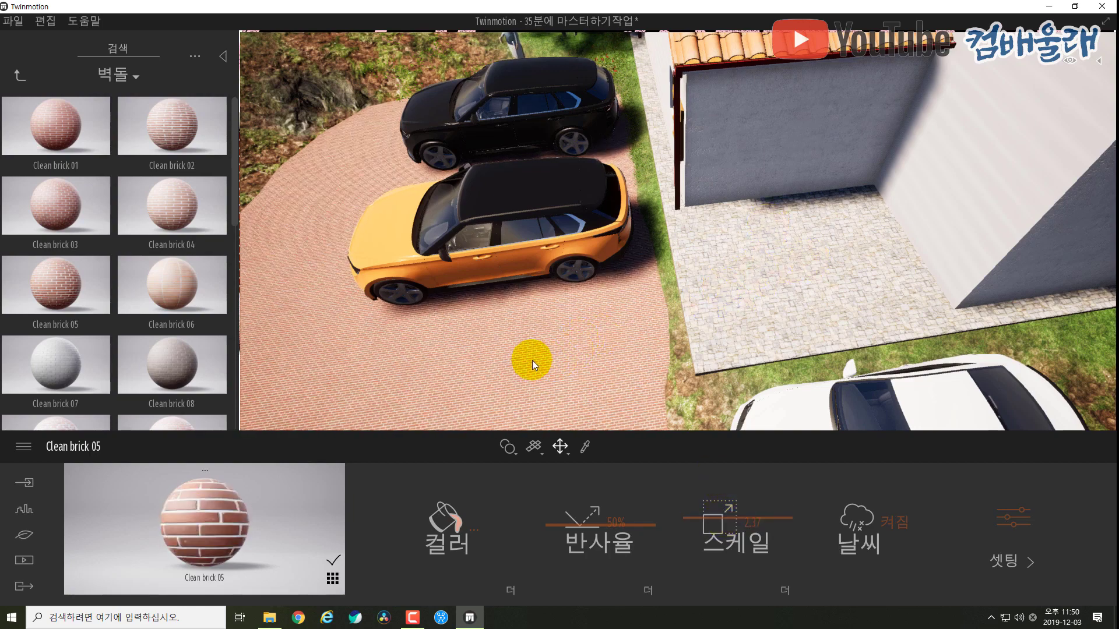
Step: Try several other tints for the driveway's brick material, including E75B5A and E7B3A1, and close the colour picker without applying one
left_click(466, 536)
left_click(499, 296)
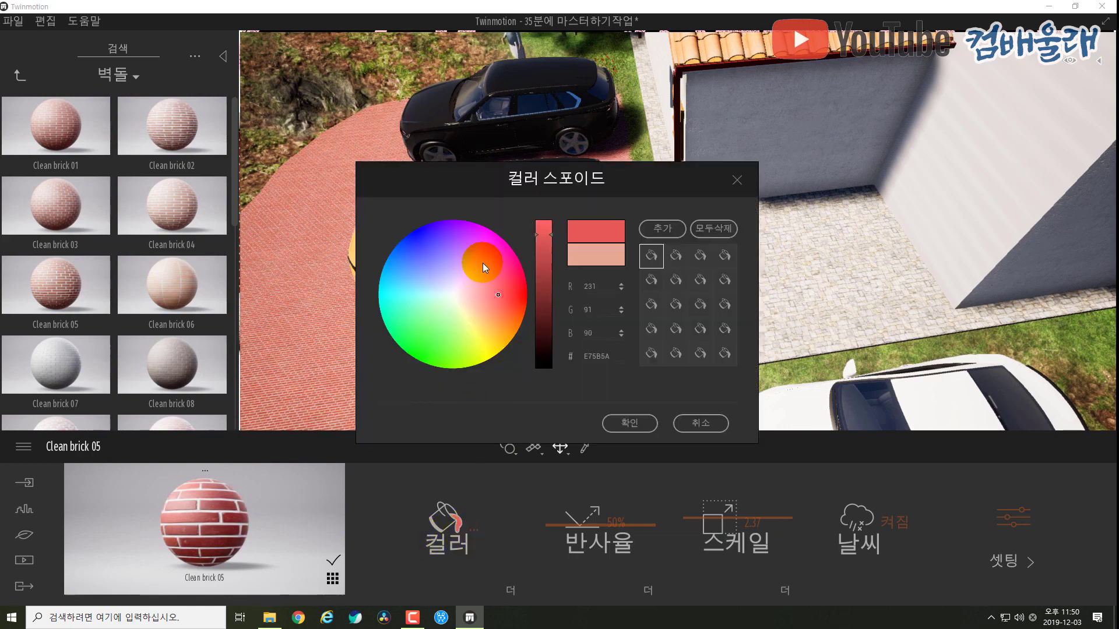
left_click(442, 328)
left_click(427, 334)
left_click(475, 301)
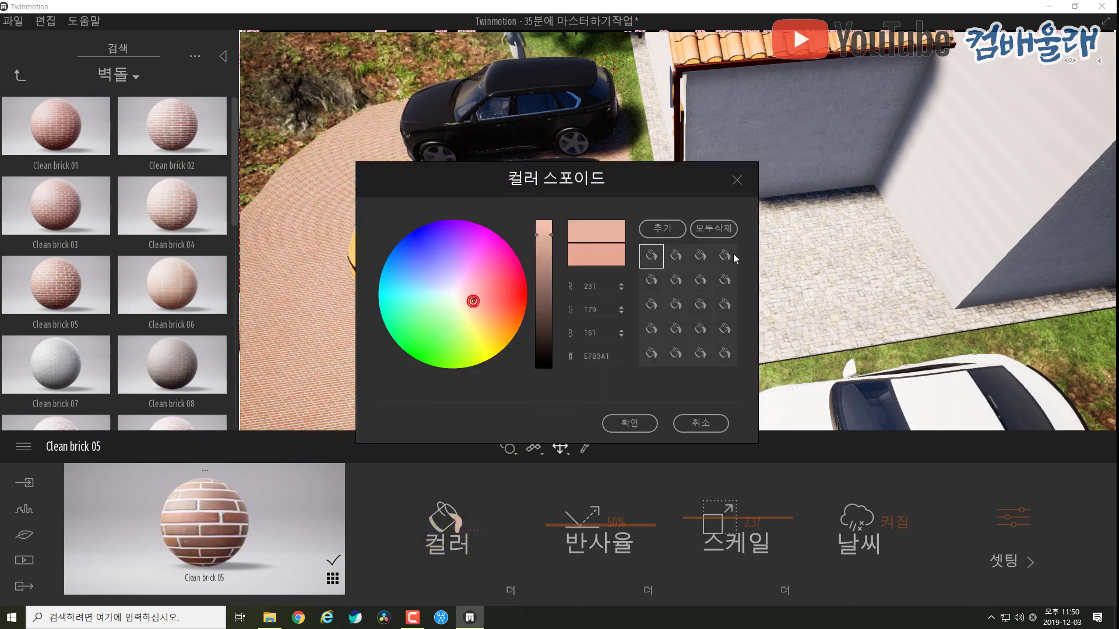
left_click(737, 182)
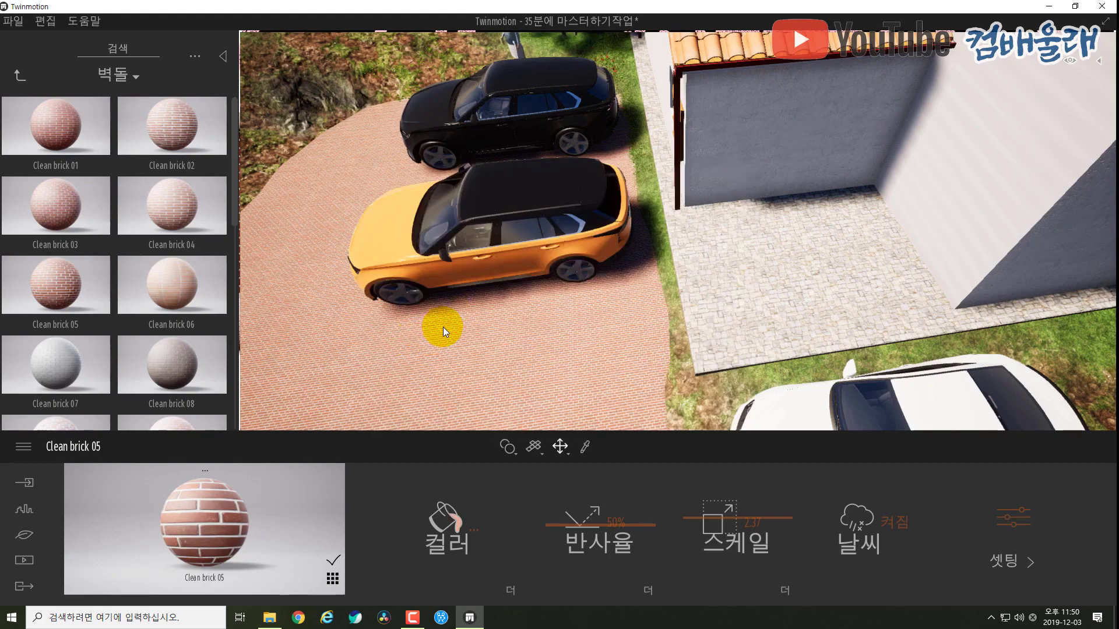
Step: Undo the brick material and scale changes on the driveway
scroll(478, 328, "down", 5)
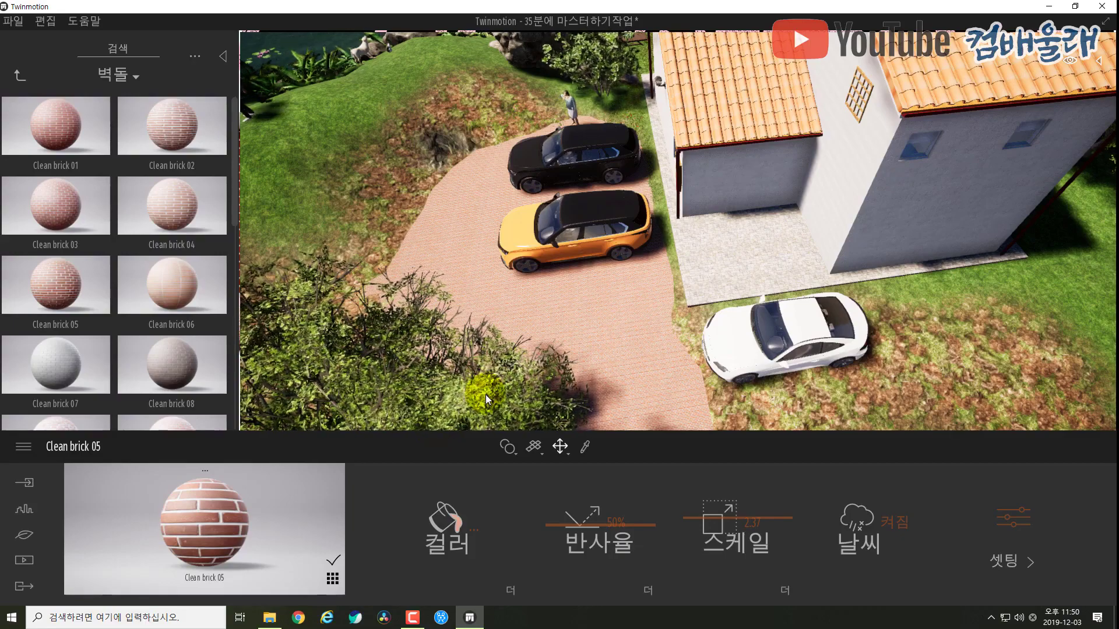
key("ctrl+z")
key("ctrl+z")
scroll(512, 389, "down", 3)
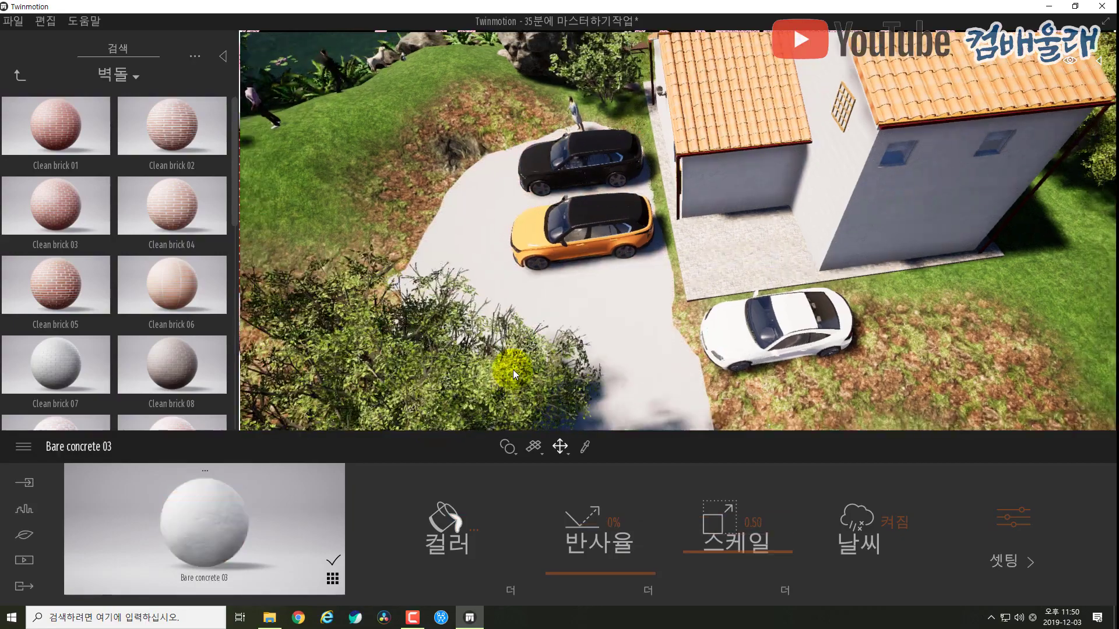
middle_click_drag(534, 327, 509, 284, "shift")
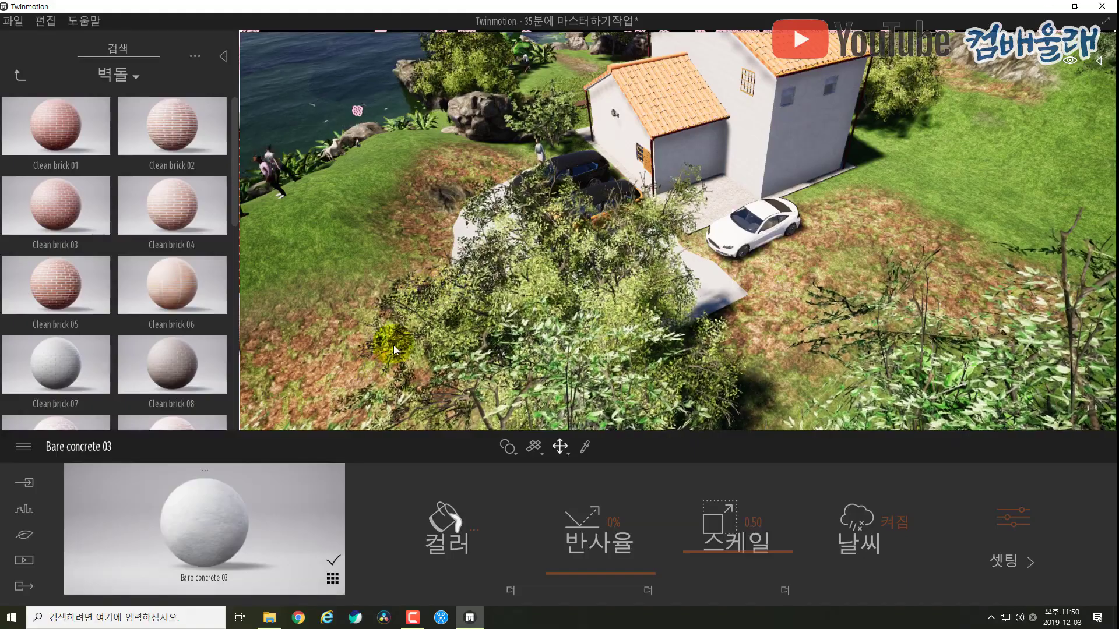
Step: Review the saved media images (이미지) Image 01 through Image 04 one after another
left_click(24, 561)
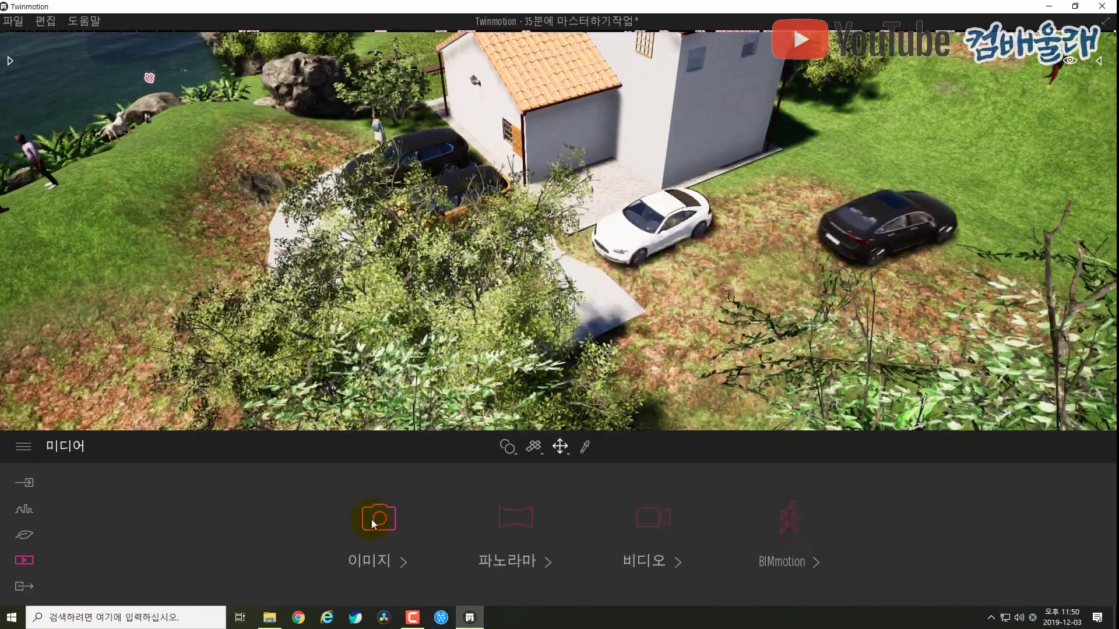
left_click(372, 519)
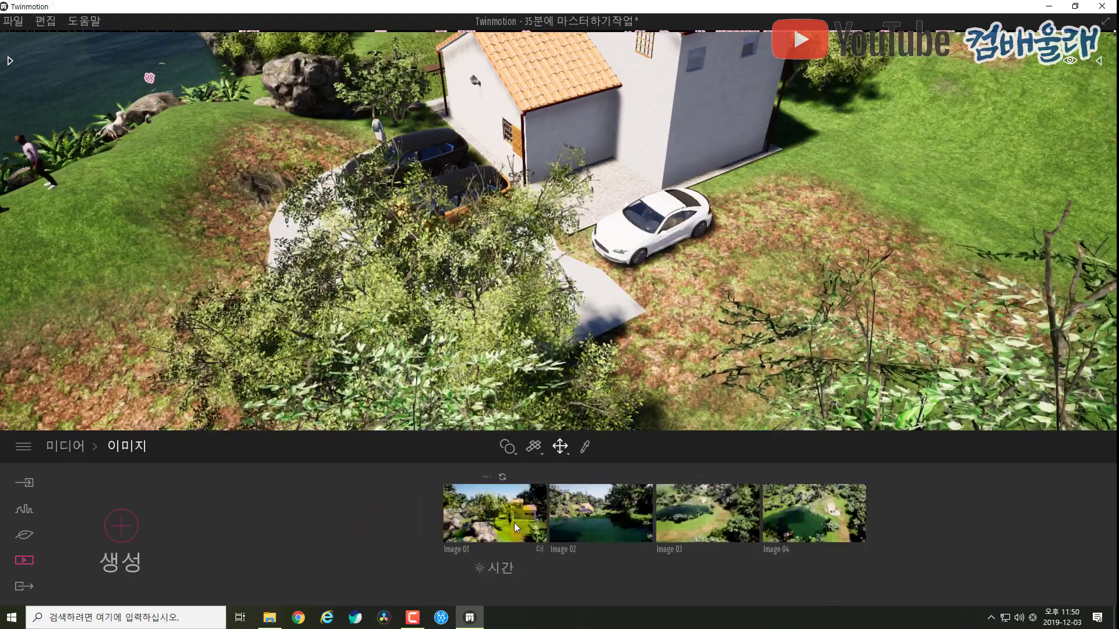
left_click(515, 524)
left_click(597, 520)
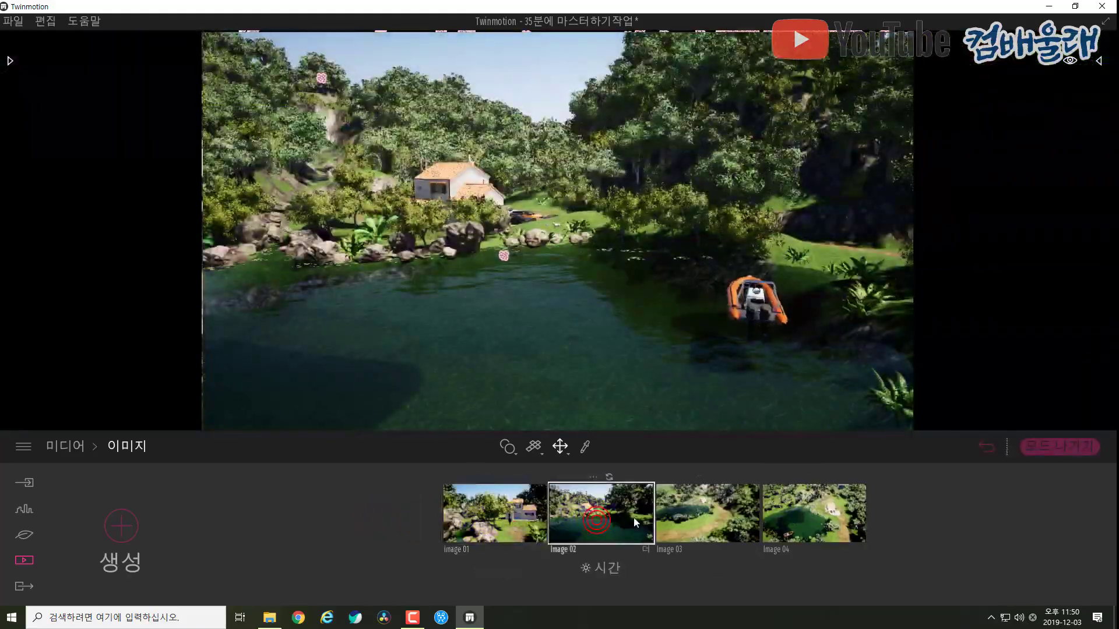
left_click(712, 518)
left_click(795, 512)
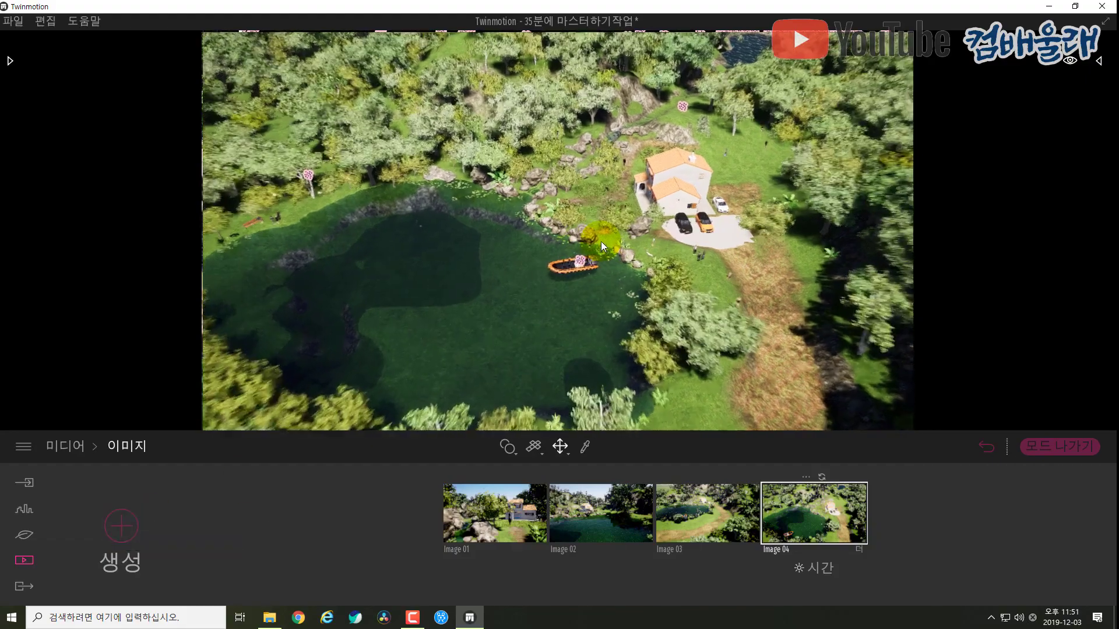
Step: Frame the house, its parked cars and the rocky pond shore in a closer raised view, create an image from it, and open its settings
scroll(601, 224, "up", 8)
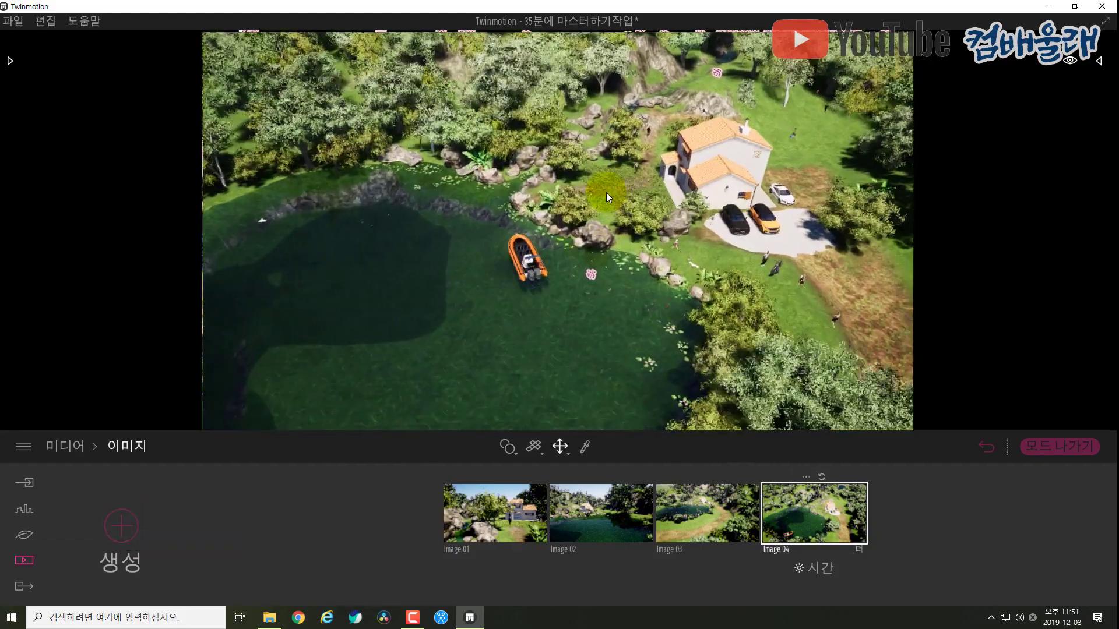
middle_click_drag(605, 233, 605, 195, "shift")
scroll(604, 236, "up", 3)
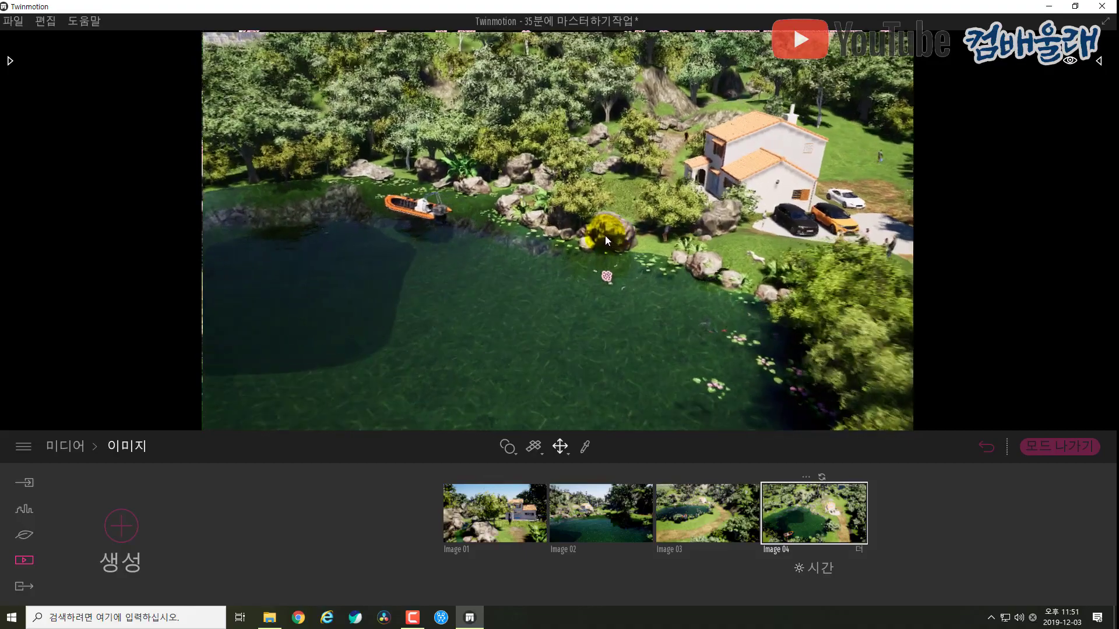
right_click_drag(634, 237, 635, 210)
scroll(640, 252, "up", 2)
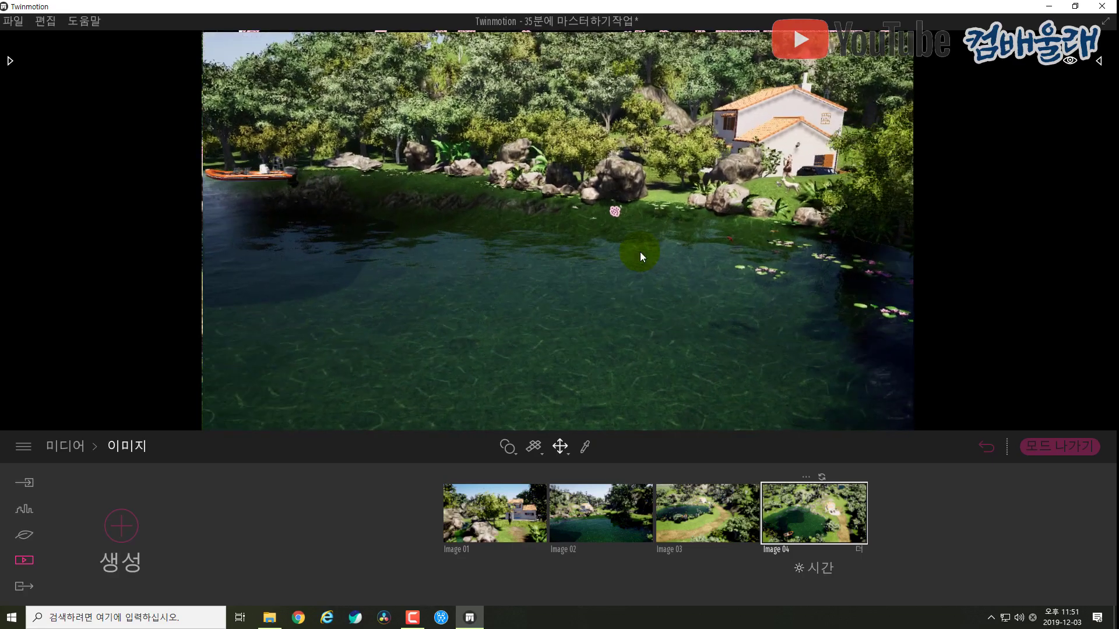
middle_click_drag(654, 257, 659, 259, "shift")
right_click_drag(659, 259, 699, 297)
right_click_drag(577, 283, 577, 285)
right_click_drag(687, 288, 680, 324)
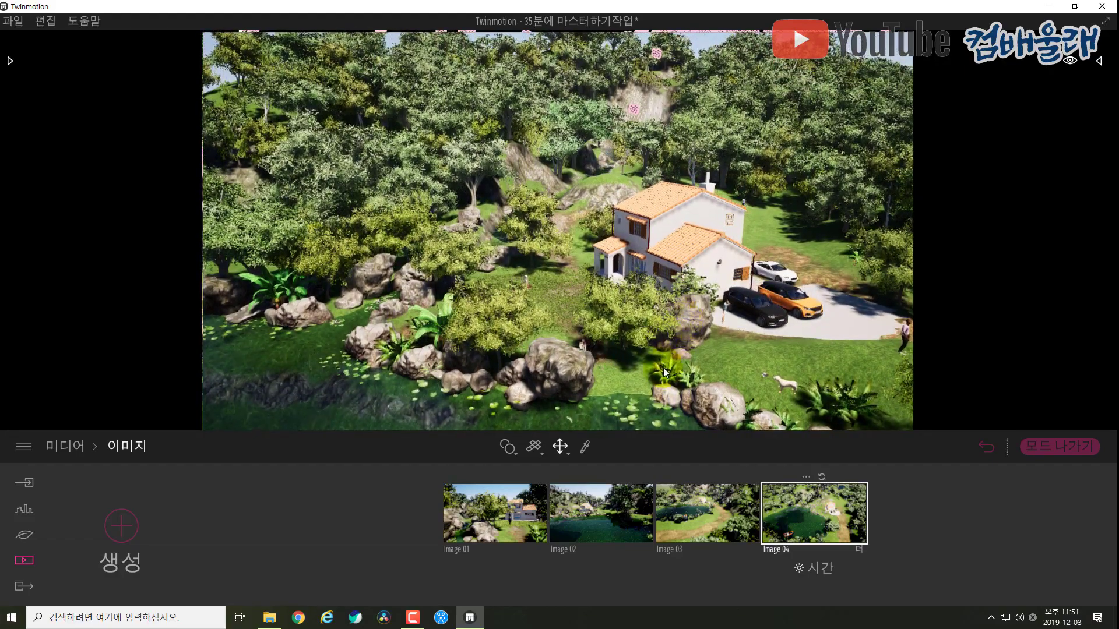
left_click(826, 513)
left_click(489, 455)
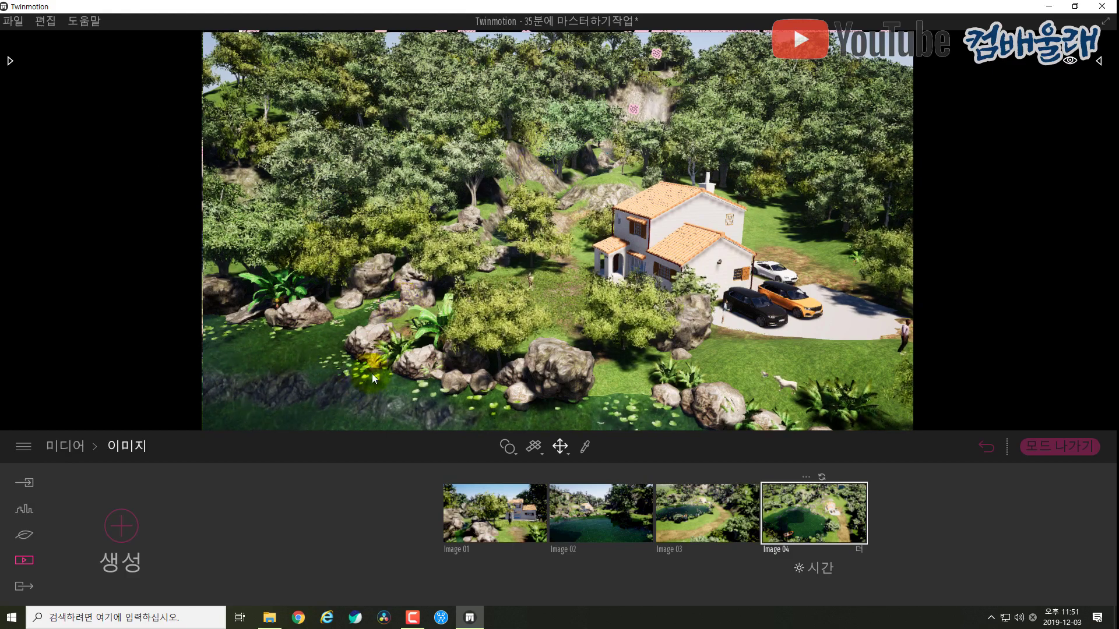
left_click(120, 528)
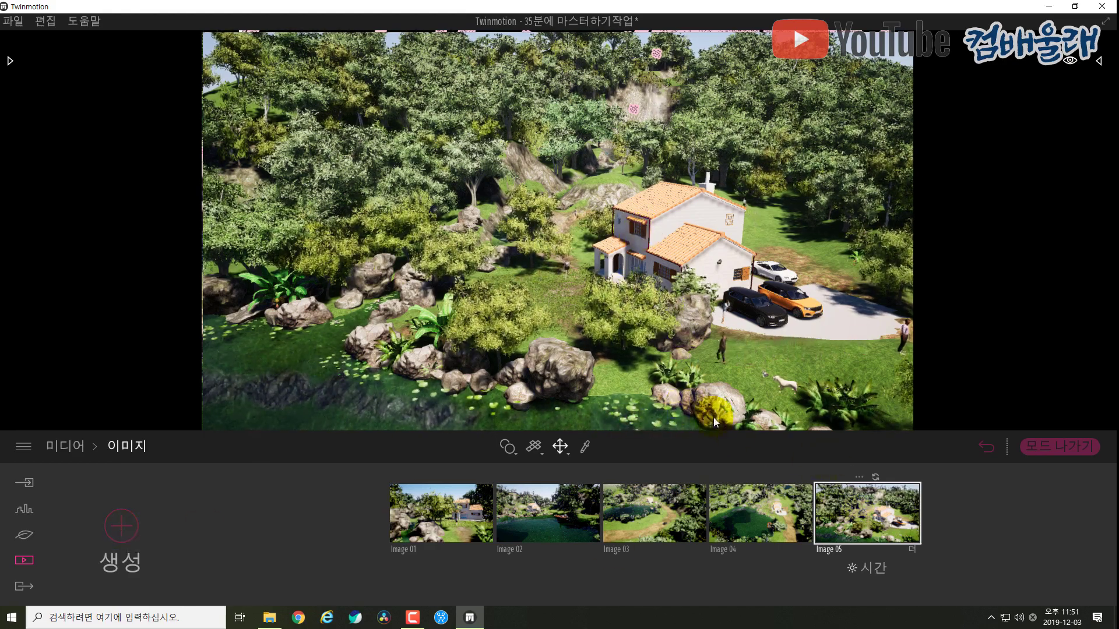
left_click(912, 551)
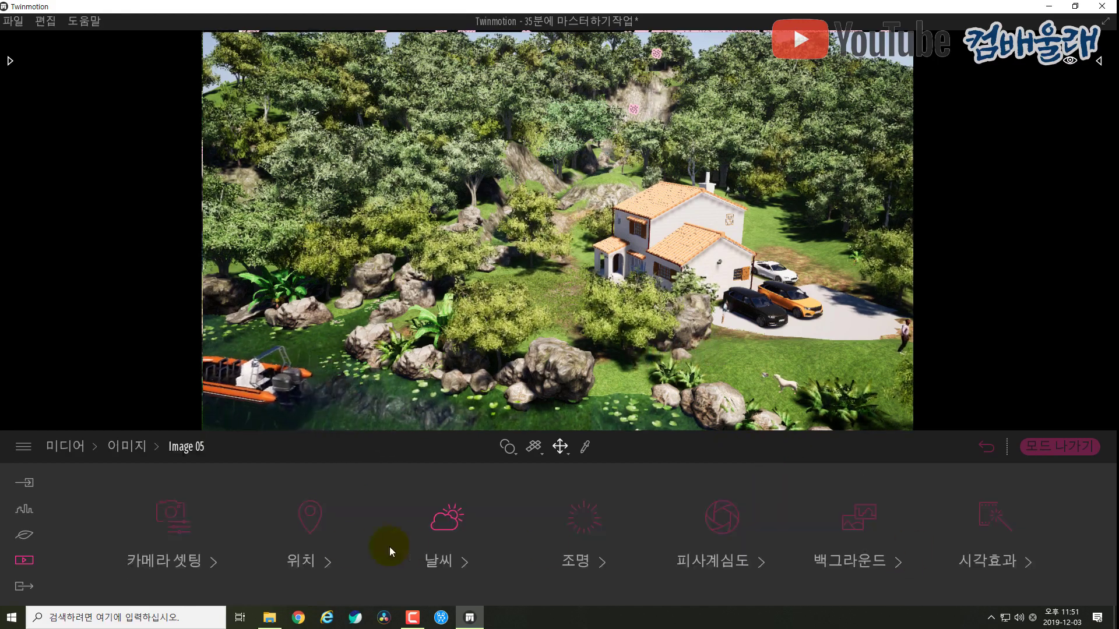
Step: Check the output size width and height in Image 05's camera settings and return to the image list
left_click(175, 520)
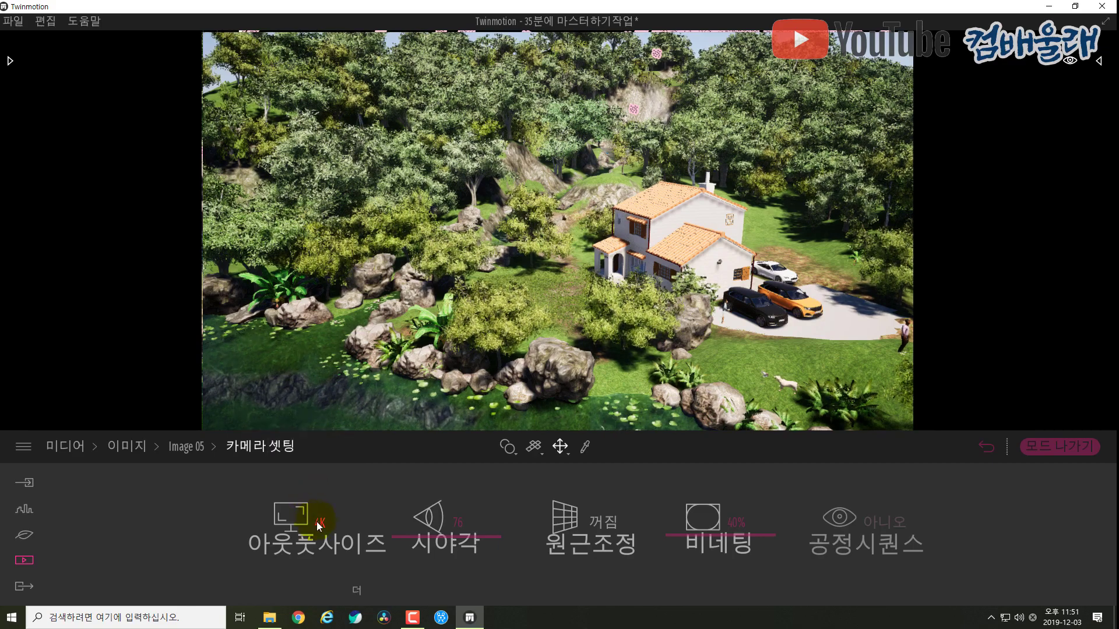
left_click(357, 592)
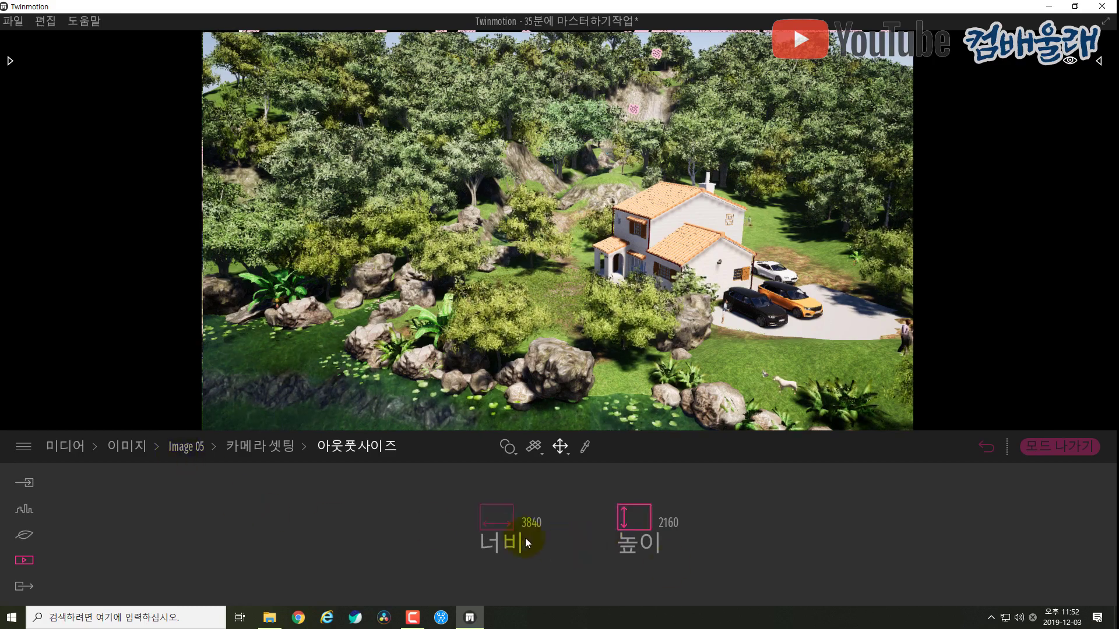
left_click(141, 449)
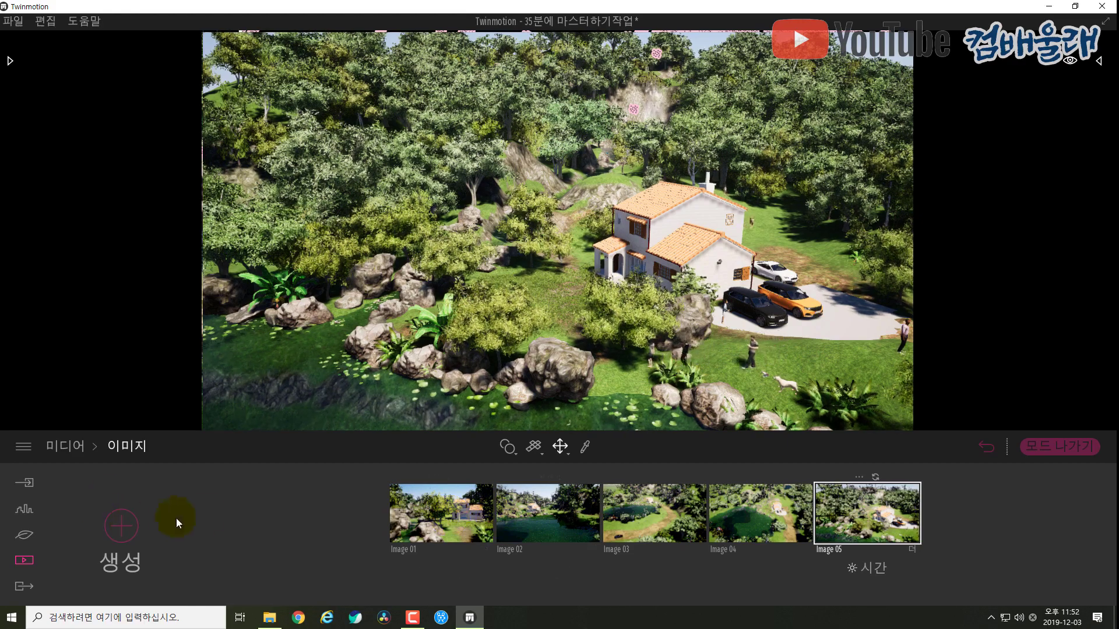
Step: Create a new video clip from a wider view showing the pond, the house and the wooded hills
left_click(26, 560)
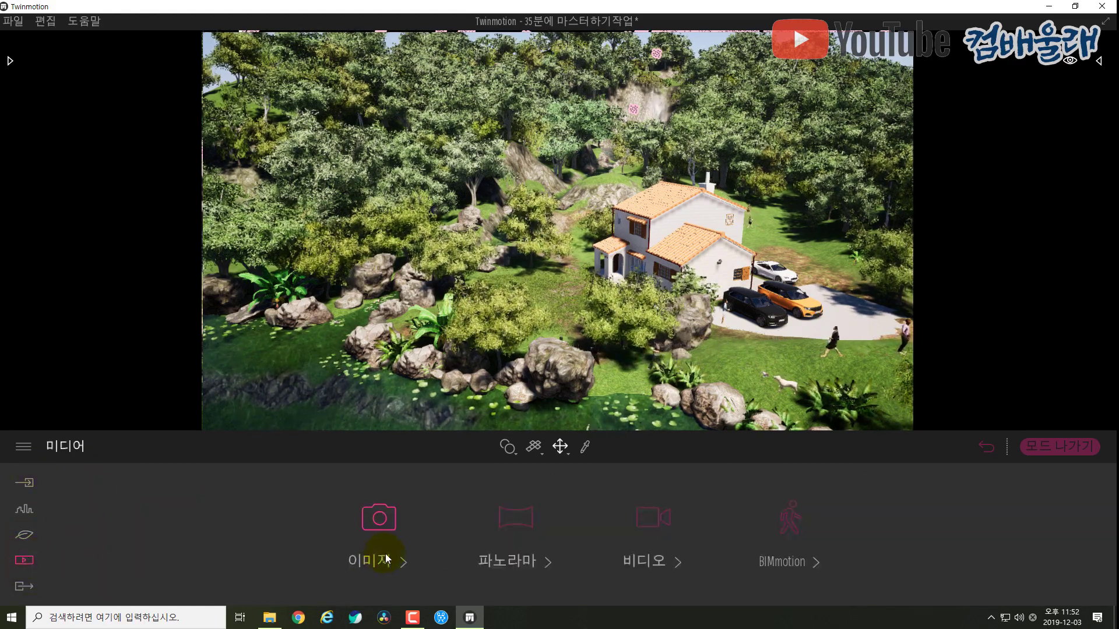
left_click(656, 516)
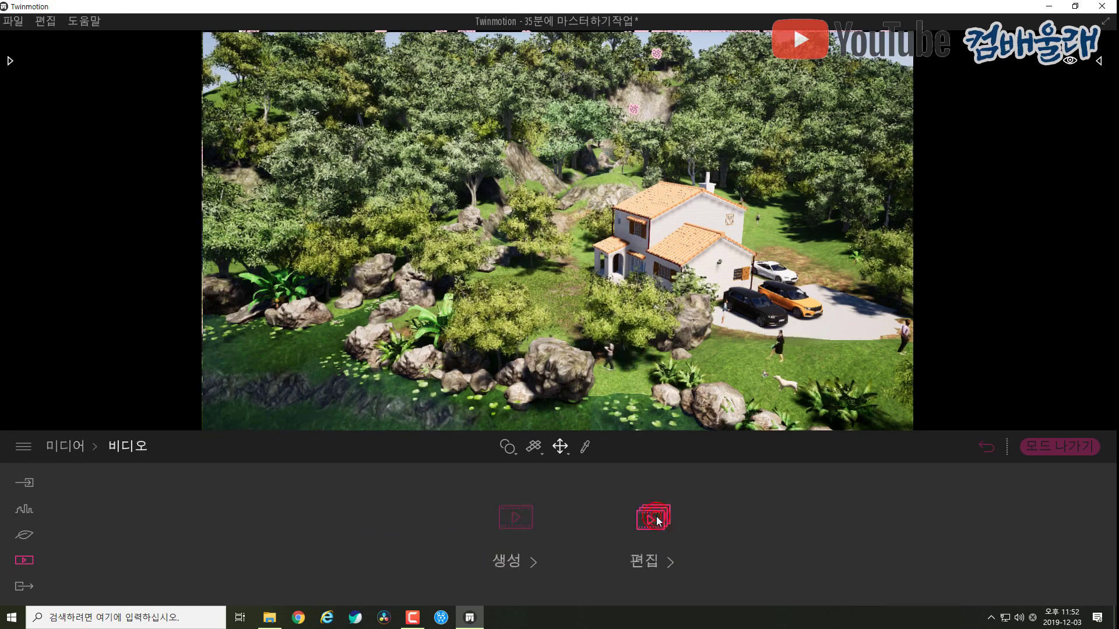
left_click(519, 517)
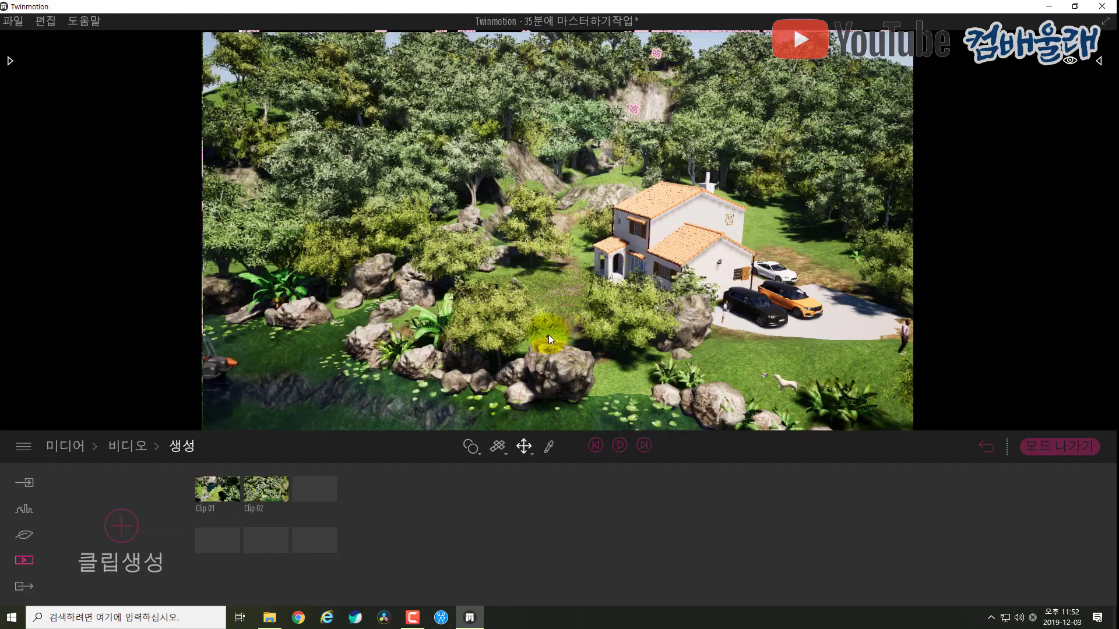
scroll(553, 331, "down", 3)
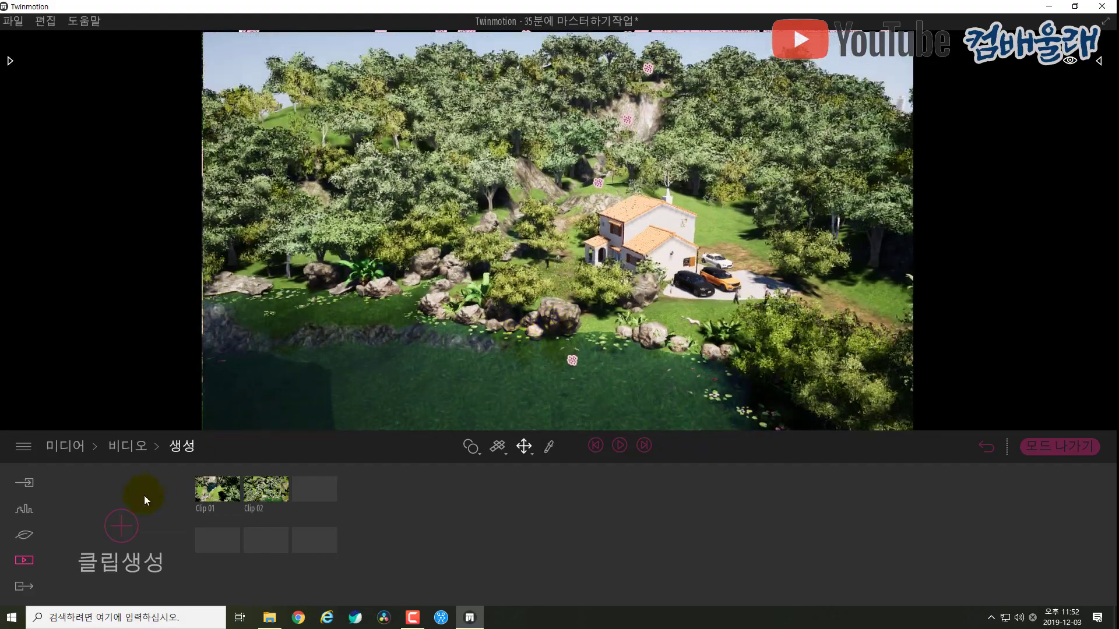
left_click(123, 527)
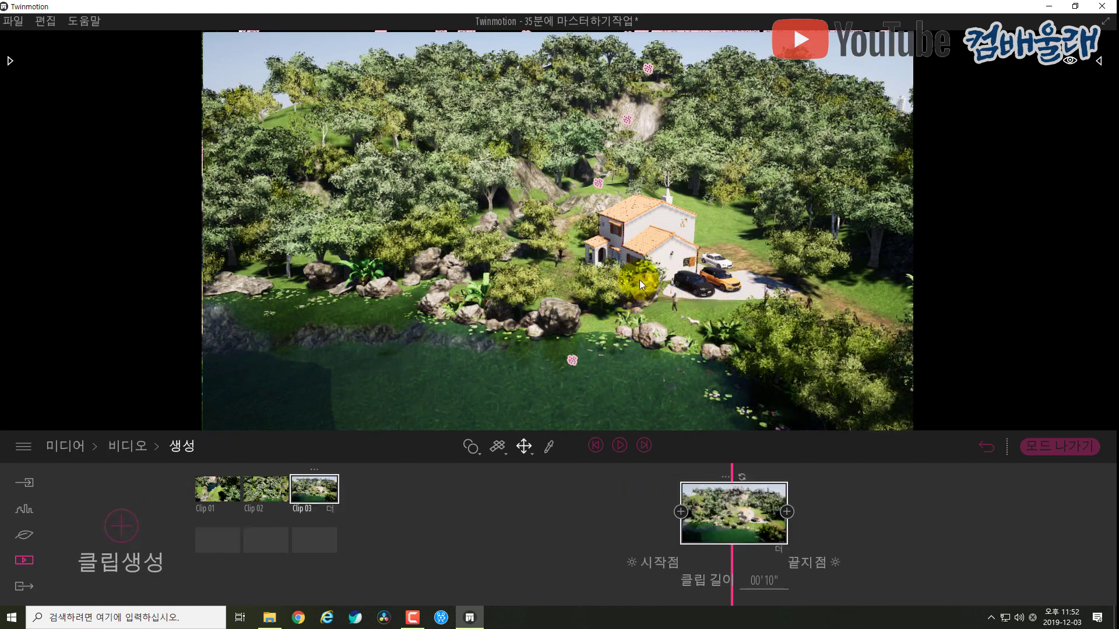
Step: Move the camera in close over the path beside the house, add that view as the clip's end keyframe, and play the clip from the start
left_click_drag(639, 279, 635, 220)
scroll(635, 219, "up", 6)
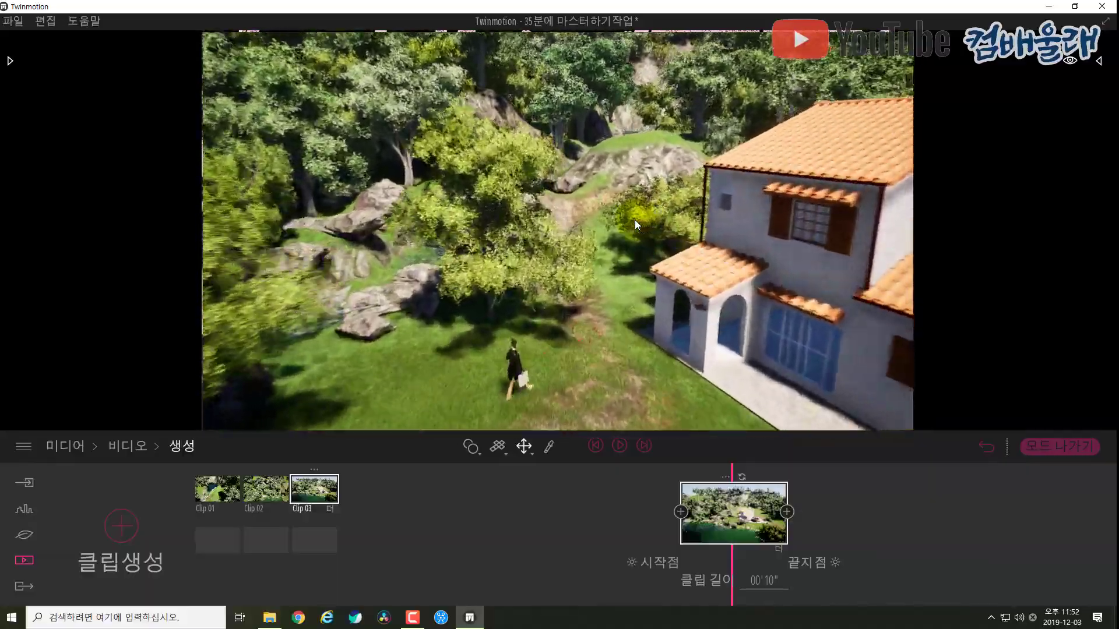
scroll(635, 220, "up", 2)
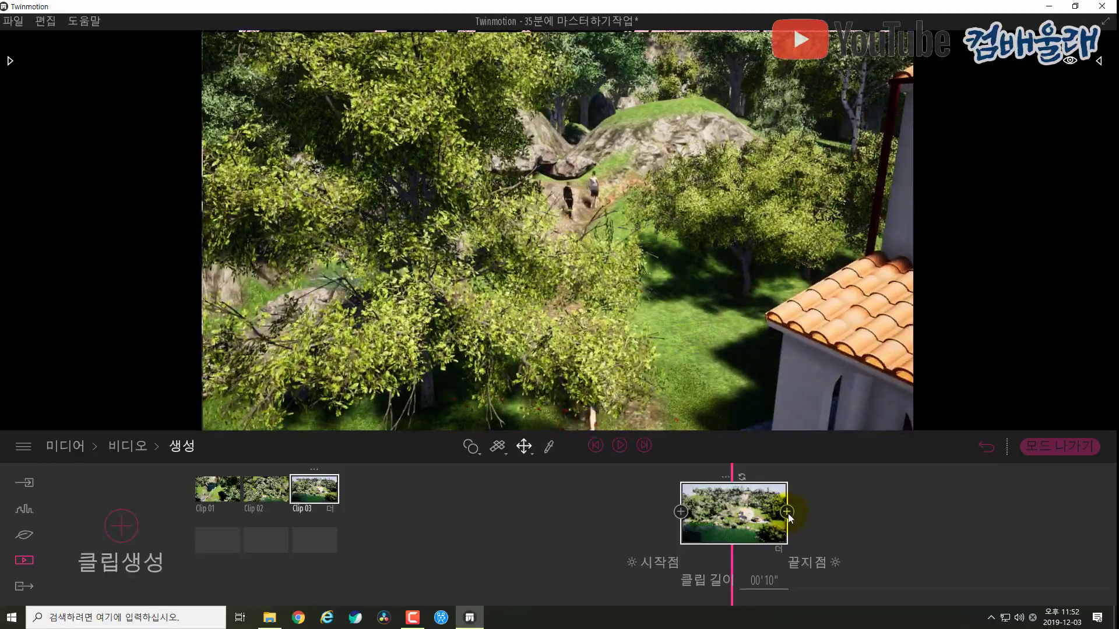
left_click(787, 512)
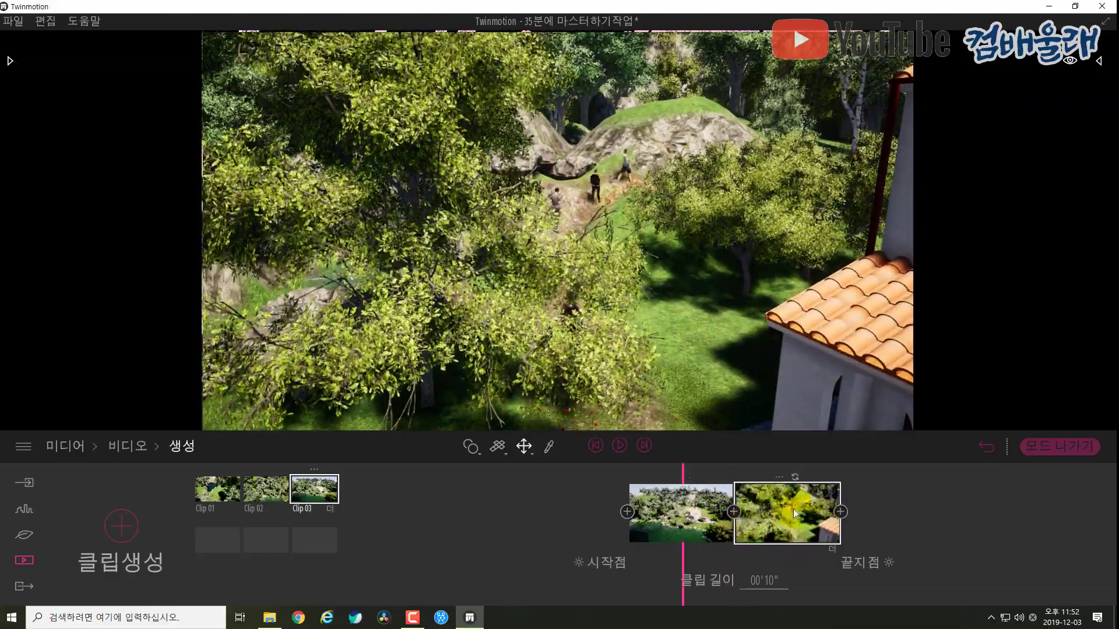
left_click(676, 504)
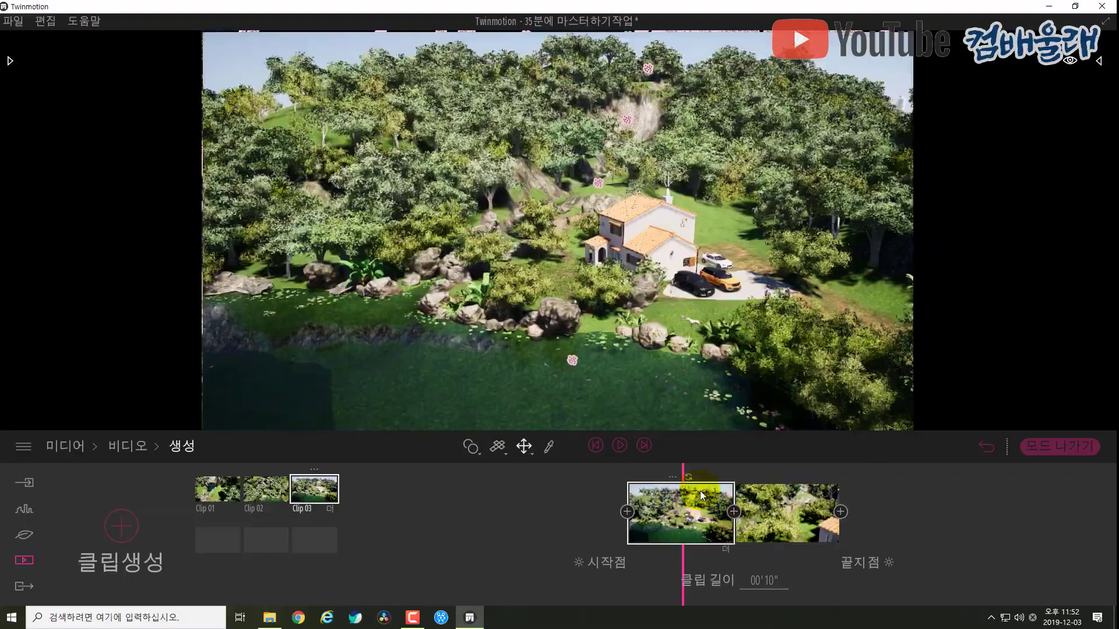
left_click(619, 446)
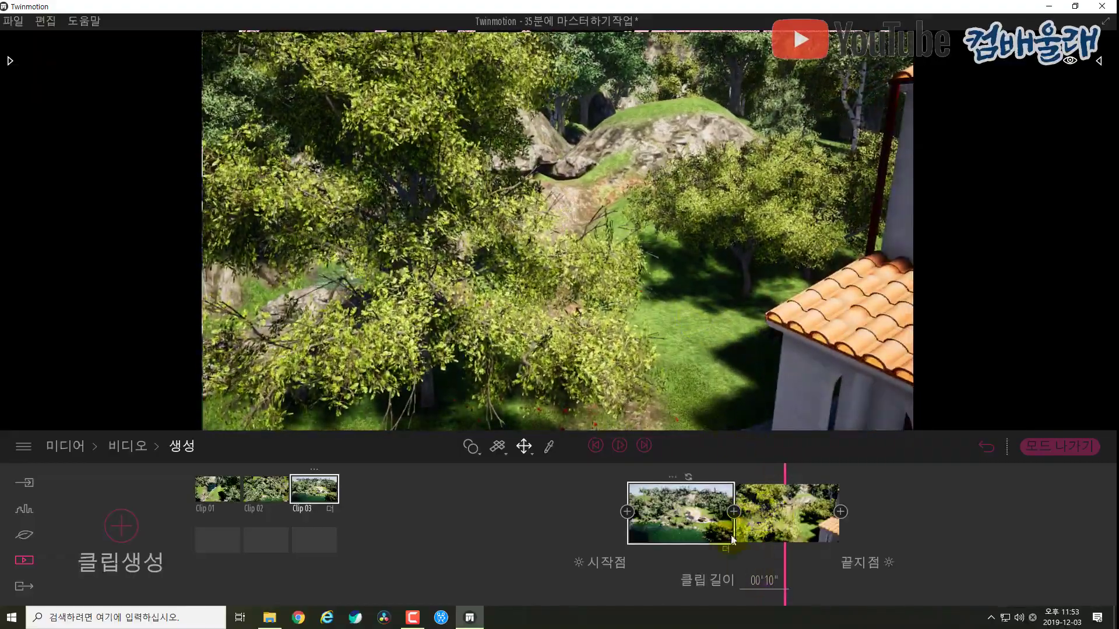
Step: Set the new clip's length to 00'20" and replay it from its first keyframe
left_click(764, 582)
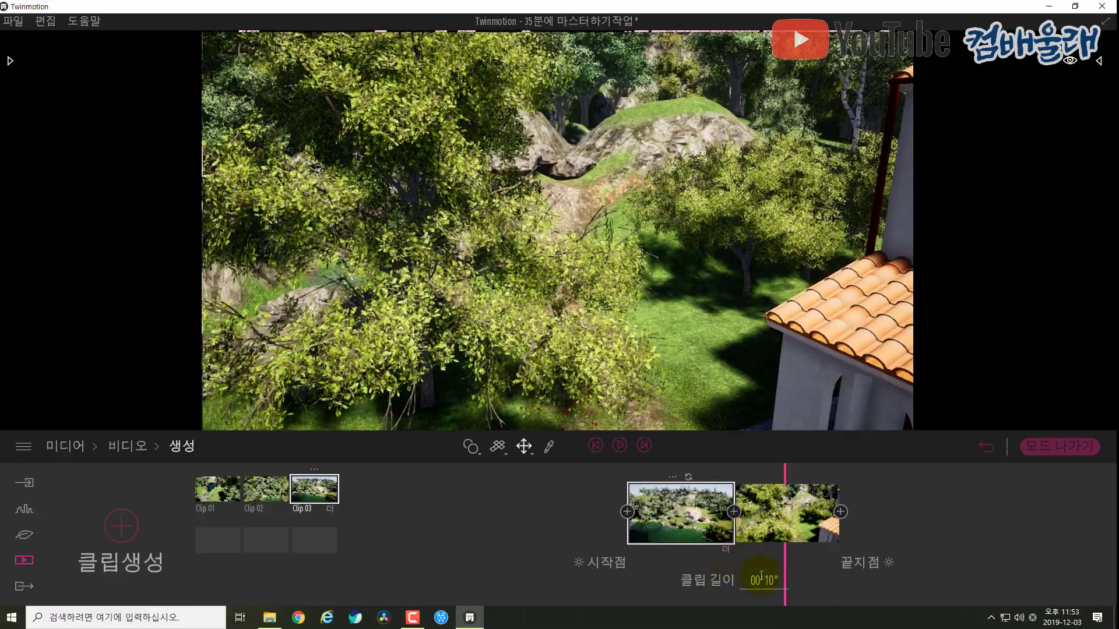
left_click(765, 583)
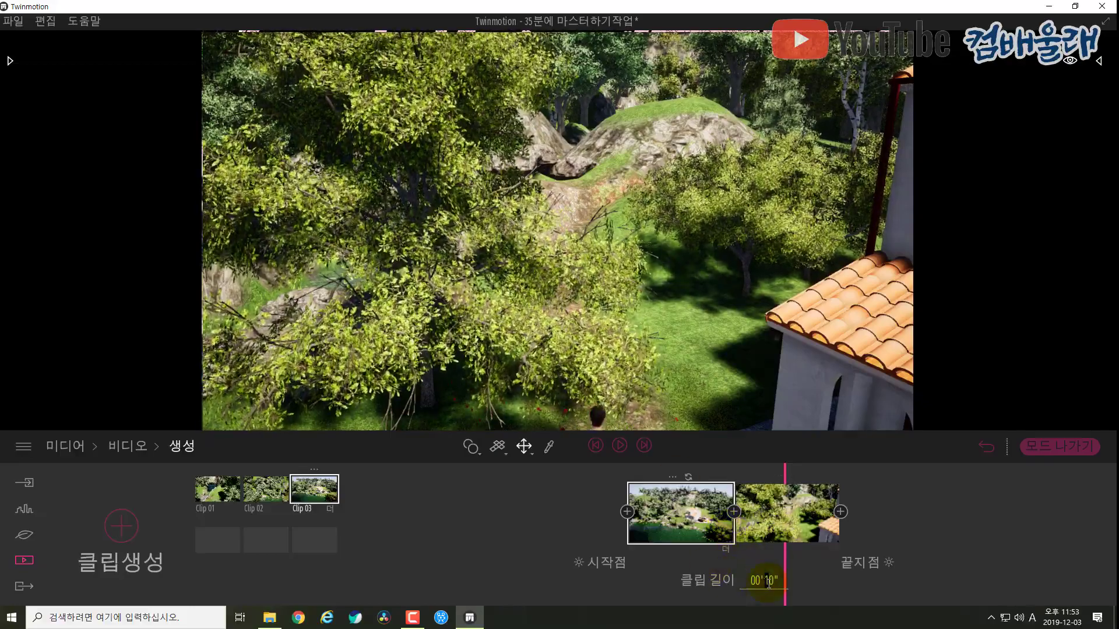
type("2")
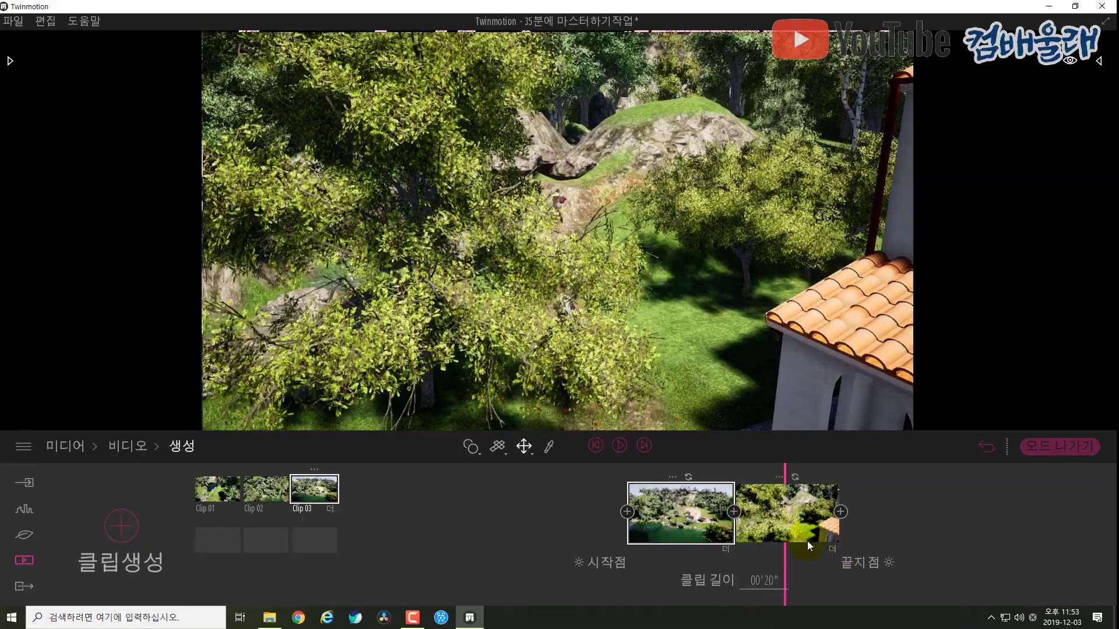
left_click_drag(783, 477, 683, 472)
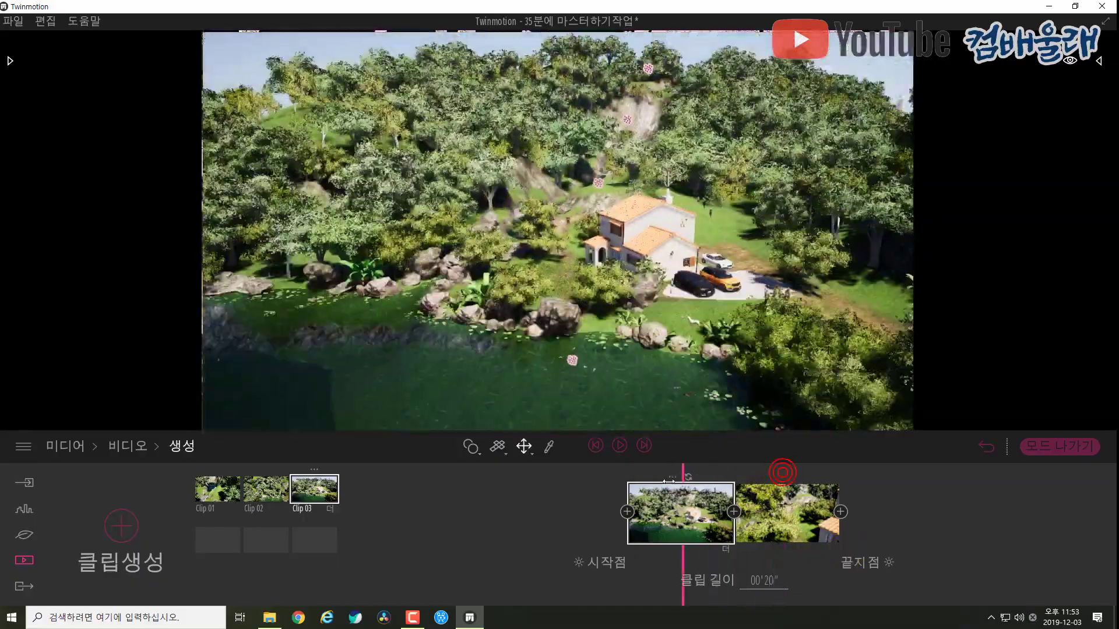
left_click(619, 446)
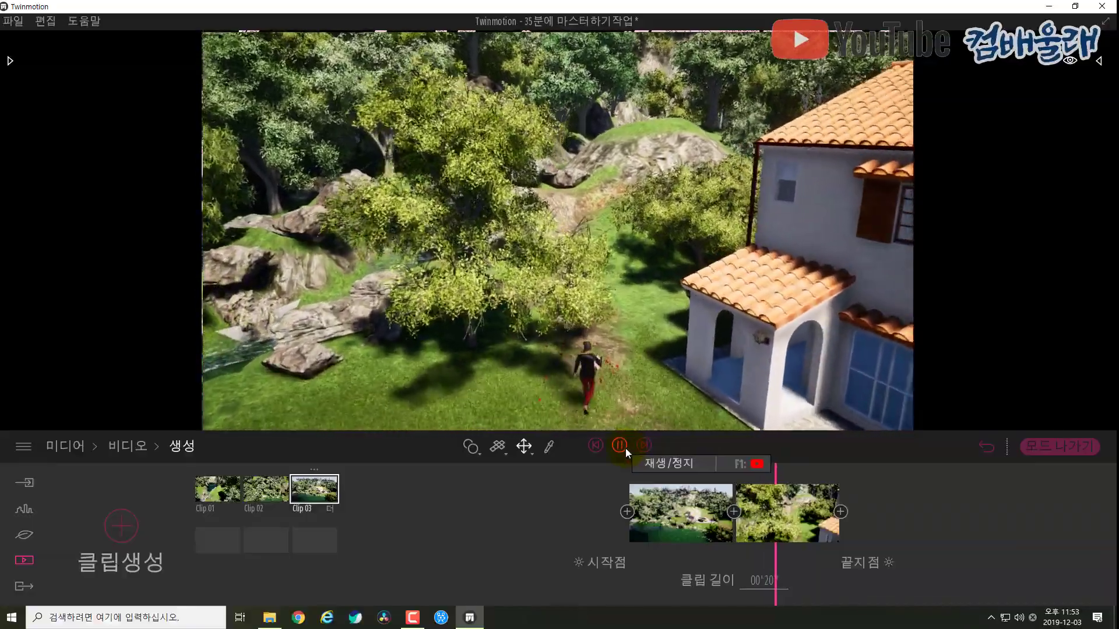
left_click(630, 438)
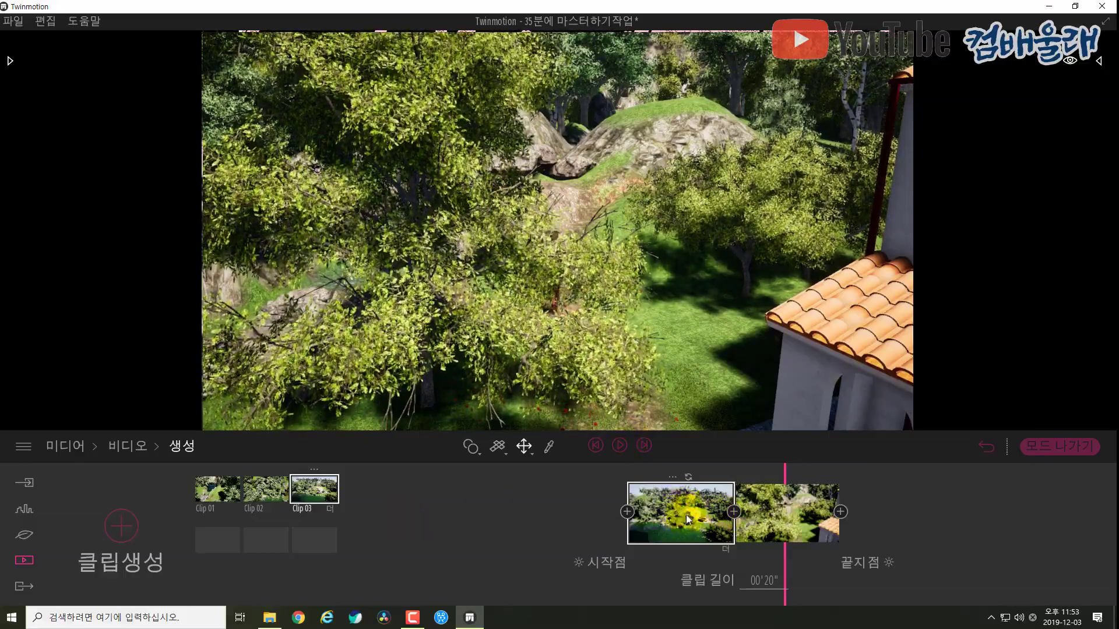
Step: Set the new clip's output size to 4K 3840x2160 in its camera settings
left_click(330, 511)
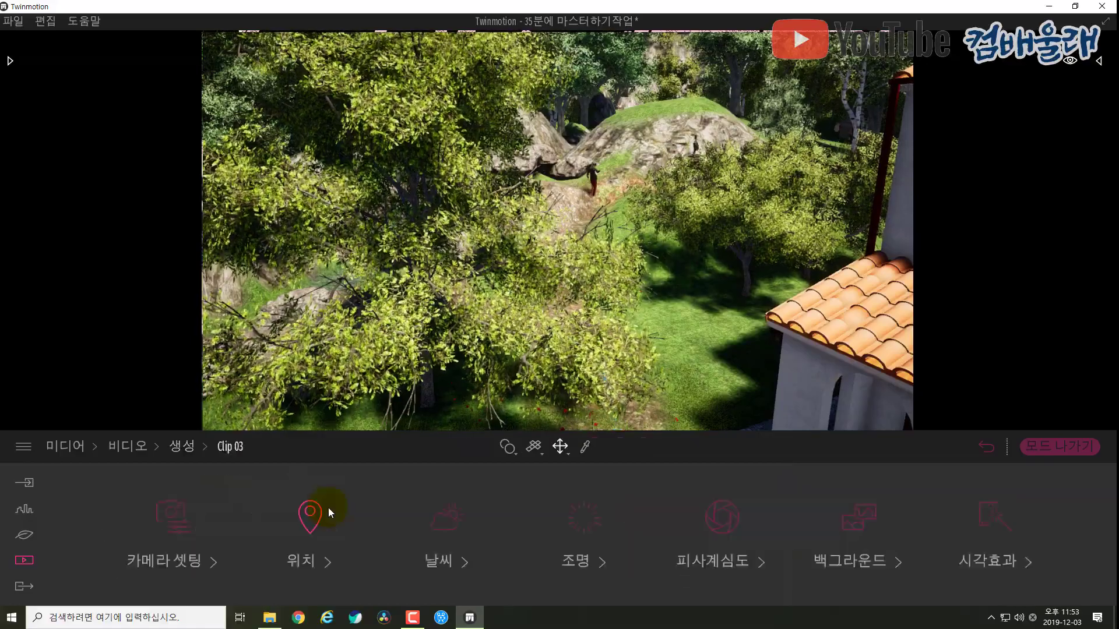
left_click(177, 524)
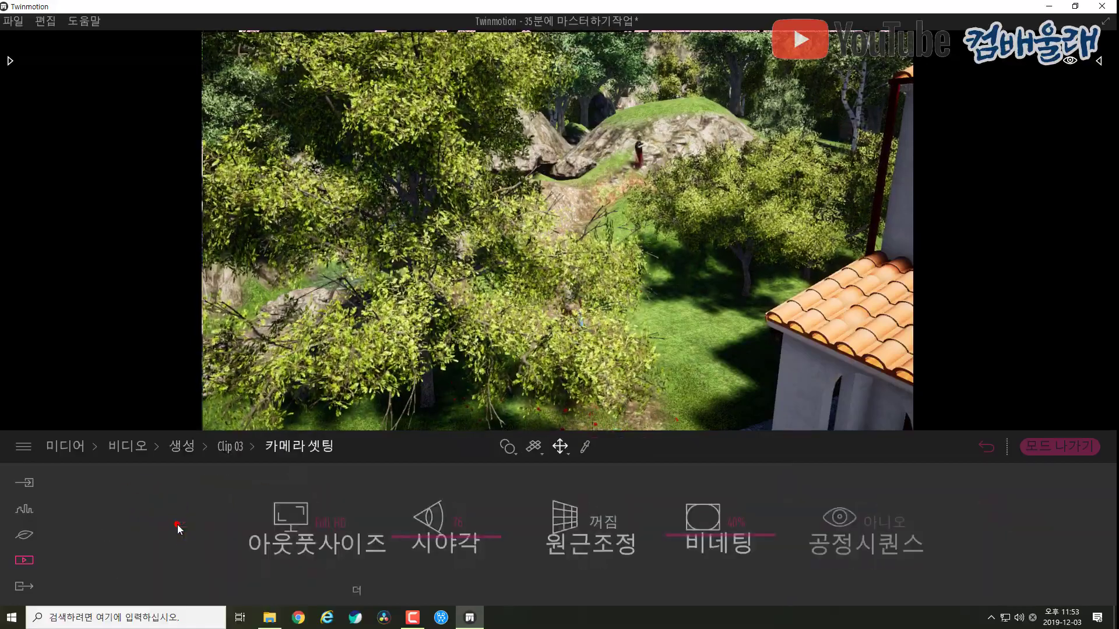
left_click(338, 524)
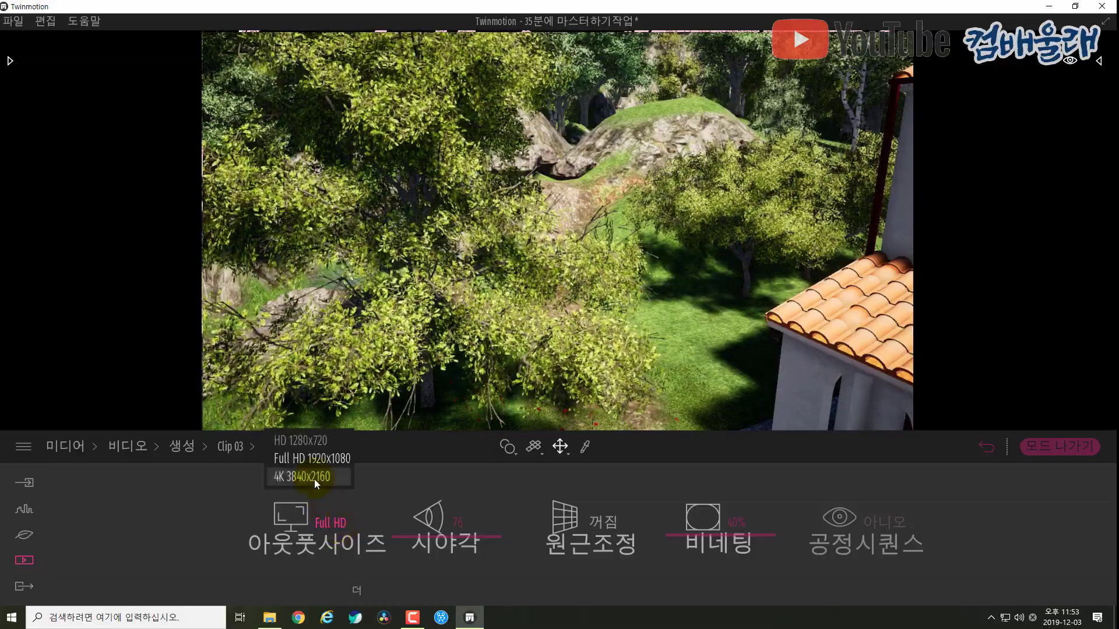
left_click(291, 477)
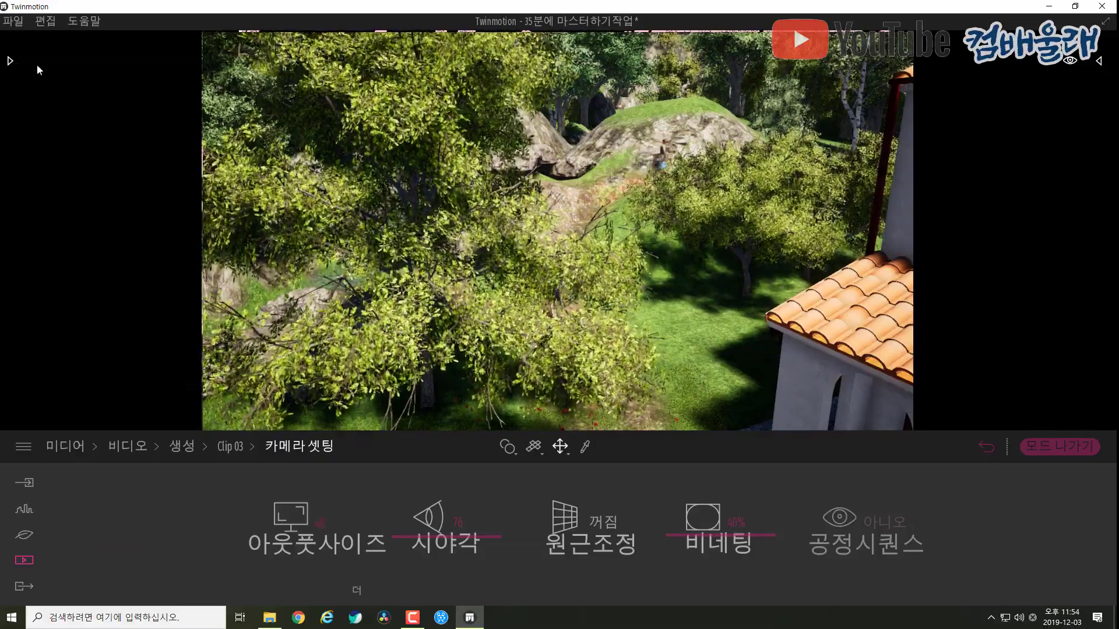
left_click(14, 23)
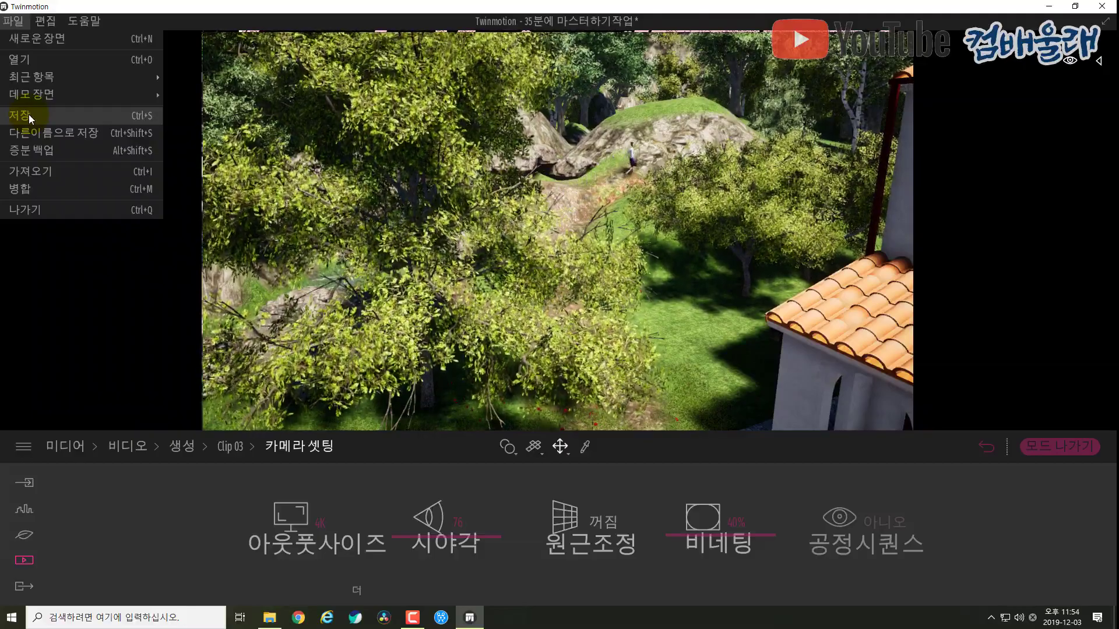
mouse_move(93, 17)
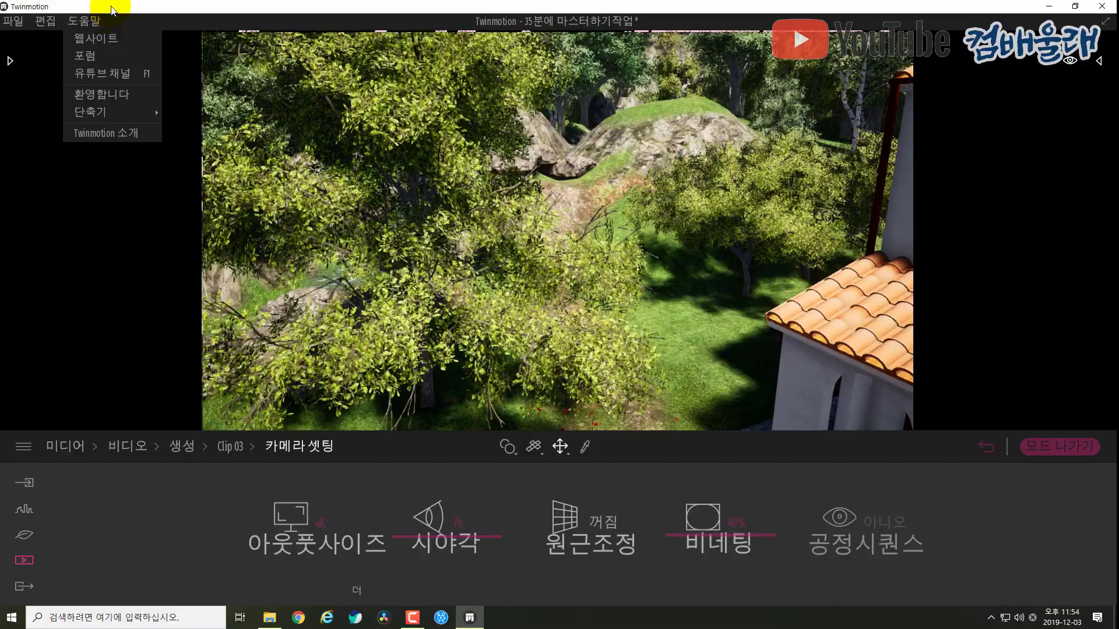
left_click(10, 24)
left_click(9, 25)
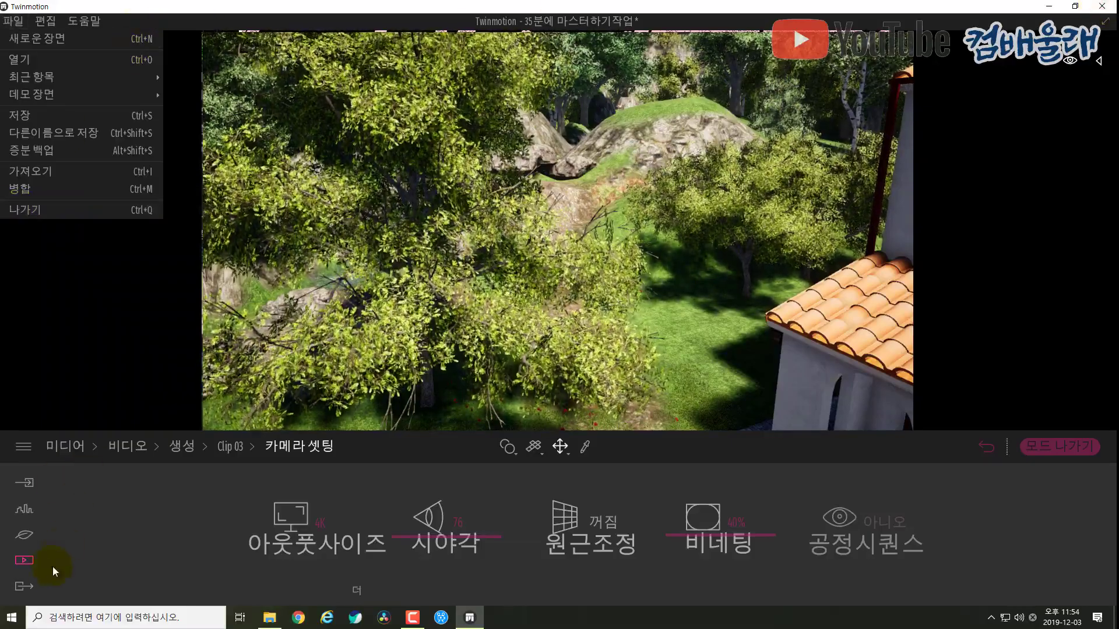
Step: Open the export (내보내기) settings and show the images available for export
left_click(25, 589)
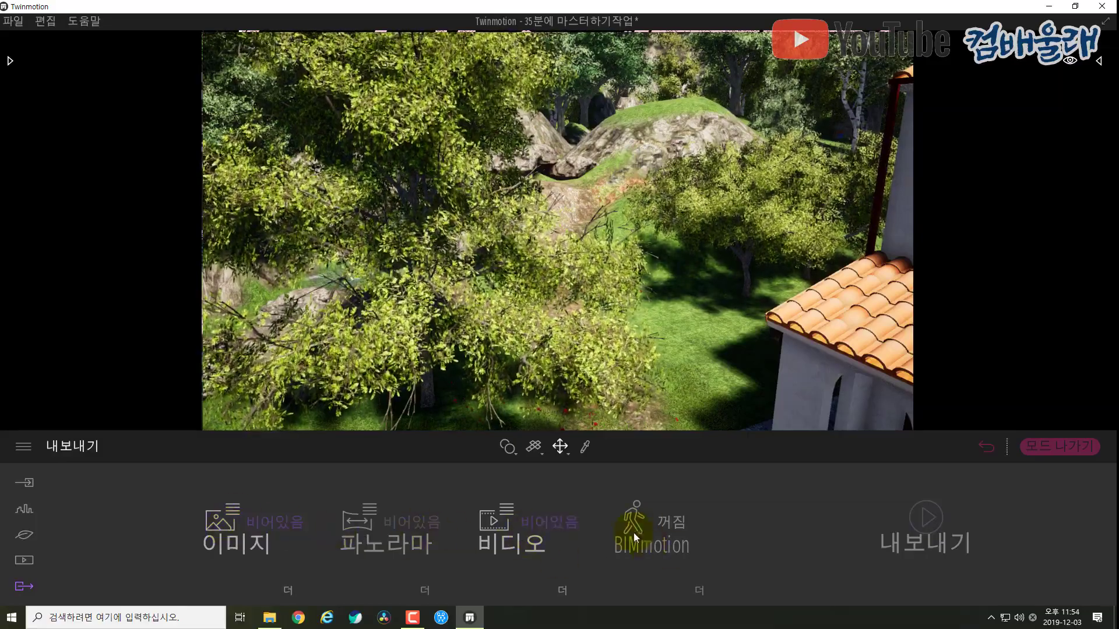
left_click(263, 520)
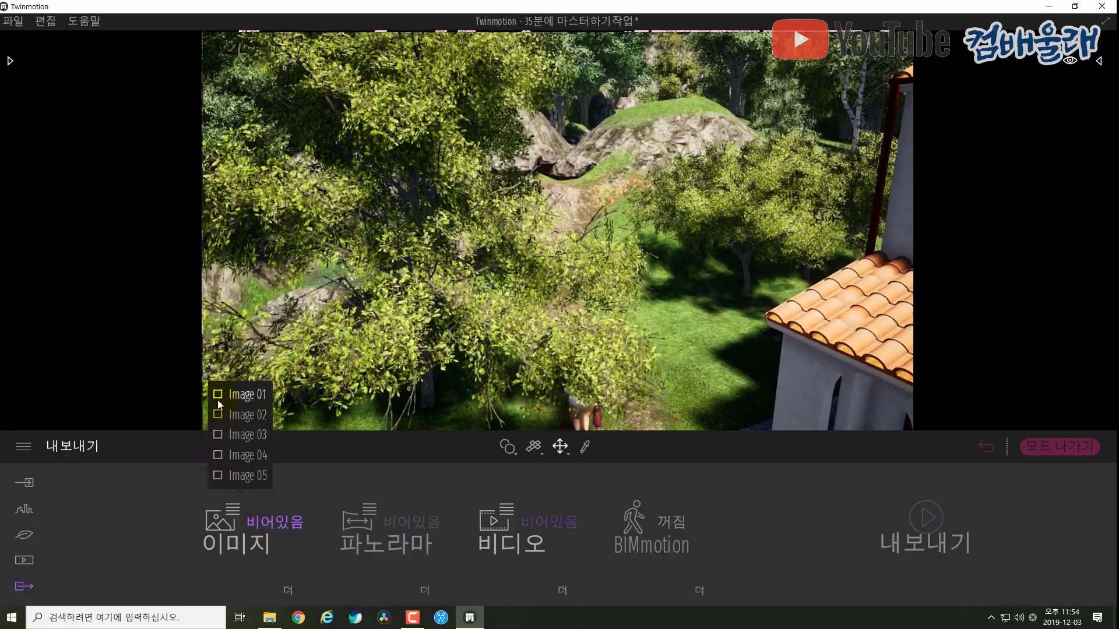
left_click(218, 394)
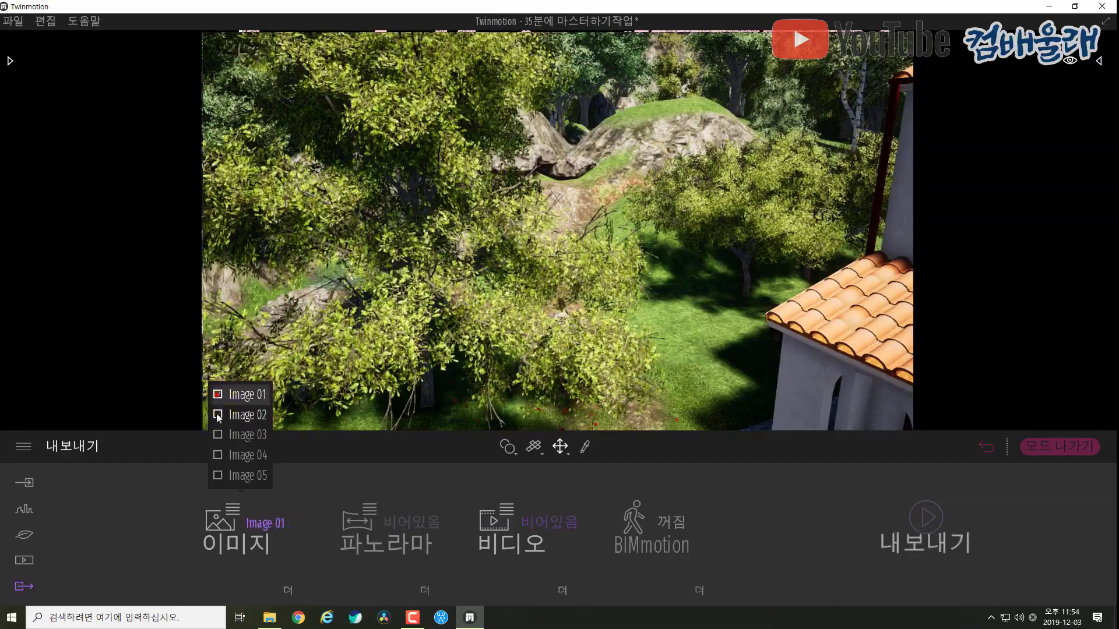
left_click(218, 415)
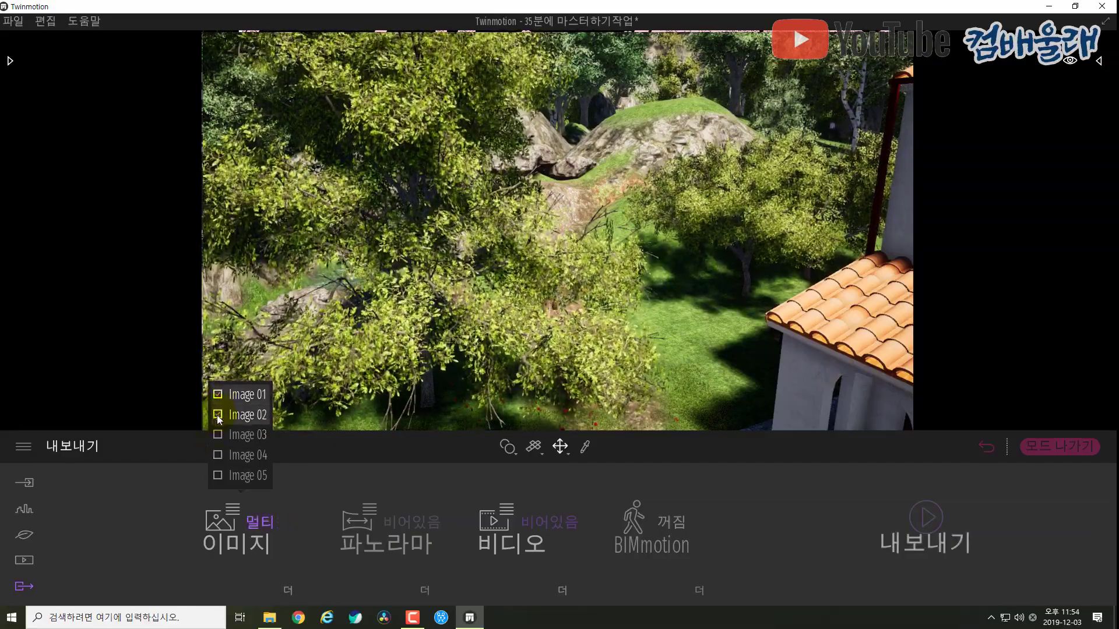
left_click(218, 413)
left_click(218, 395)
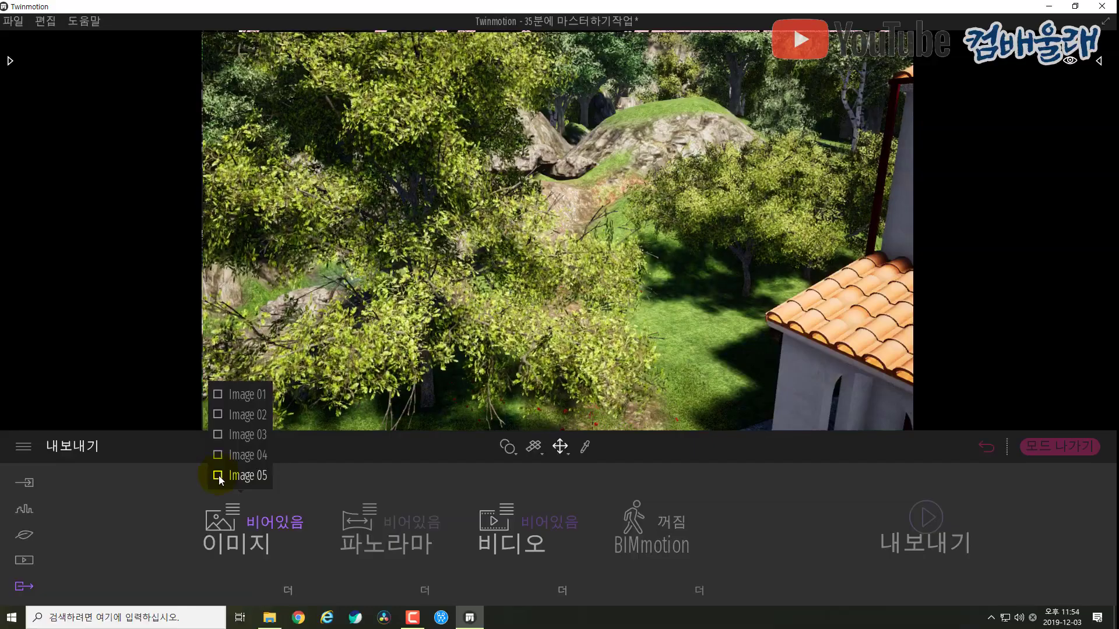
Step: Choose Image 05 as the image and Clip 03 as the video to export
left_click(218, 475)
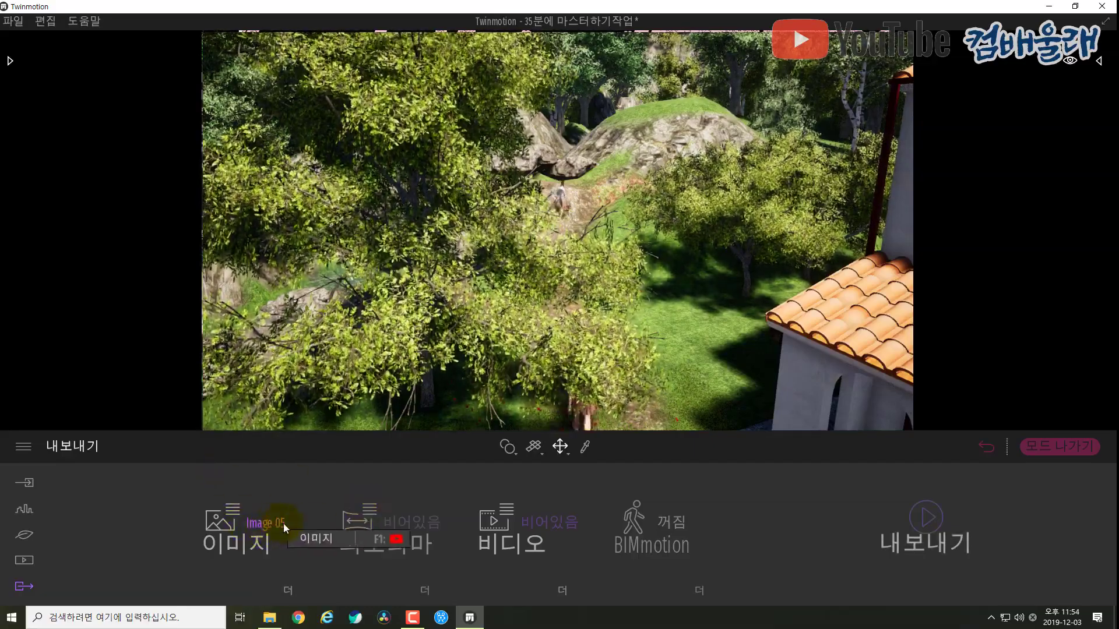
mouse_move(536, 525)
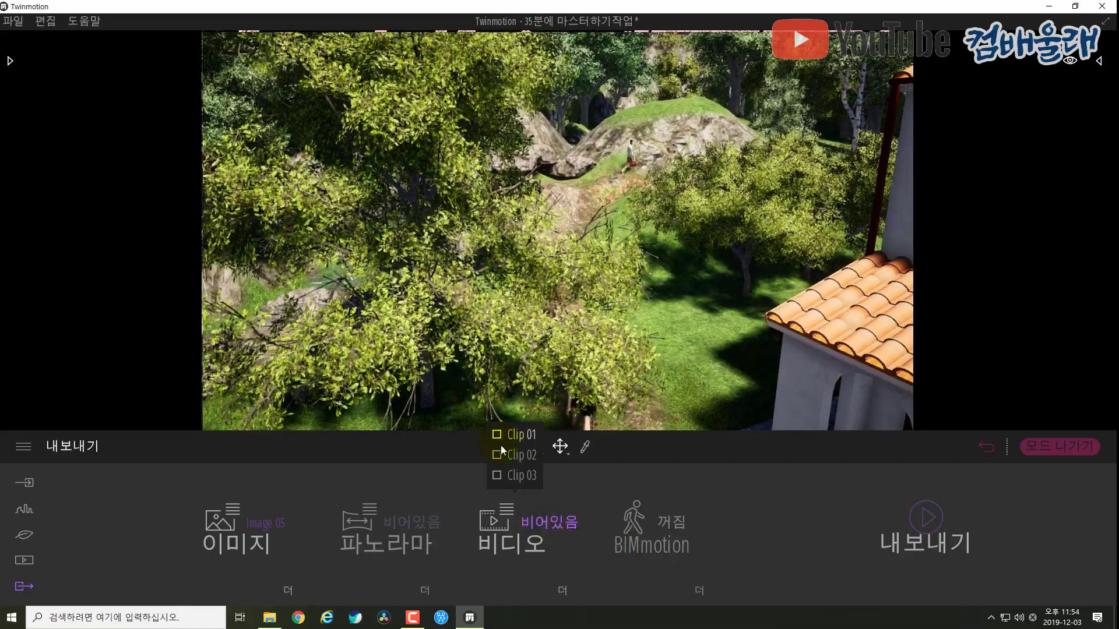
left_click(504, 477)
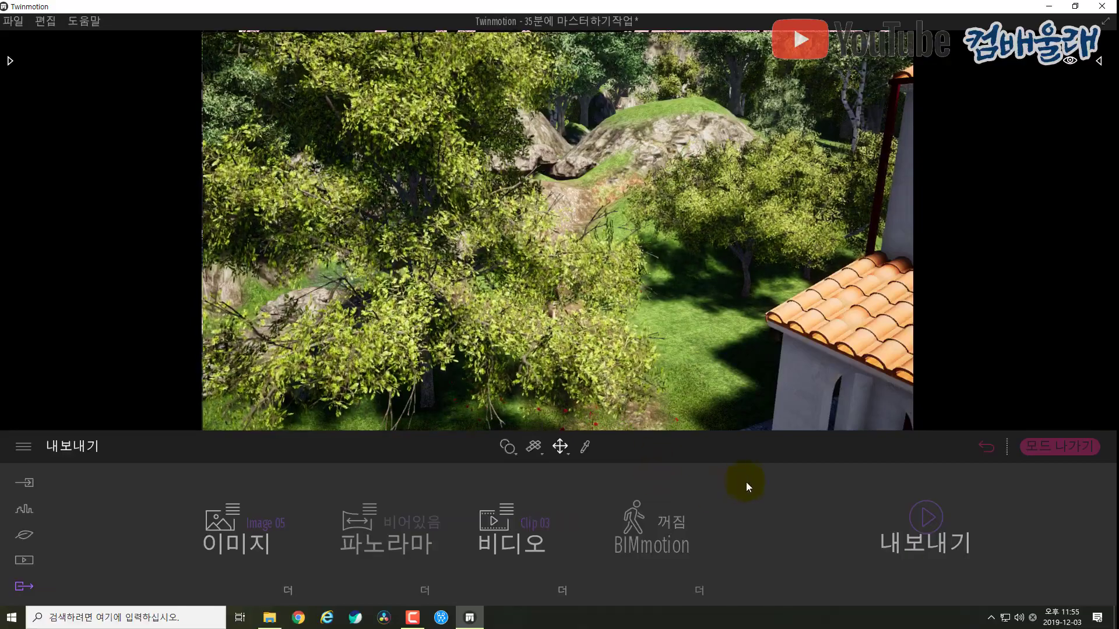
Step: Export the selected media into the 한피디강좌 > 트윈모션강좌 folder on DATAROOM2 (J:), and exit the clip viewing mode (모드 나가기)
left_click(930, 523)
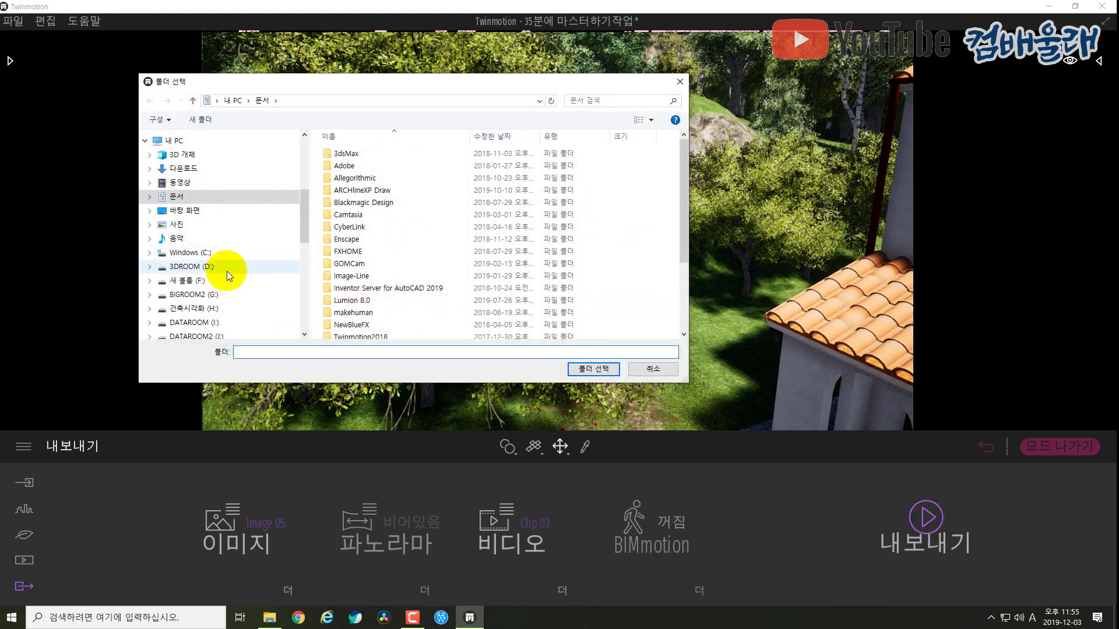
left_click_drag(305, 234, 304, 322)
left_click(193, 271)
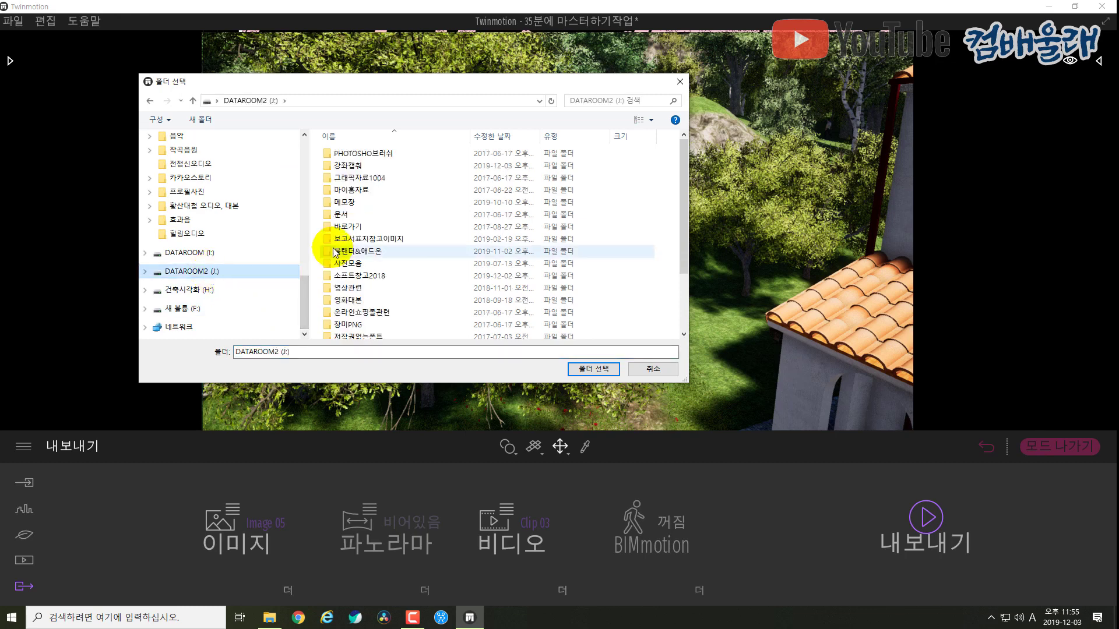
scroll(352, 277, "down", 2)
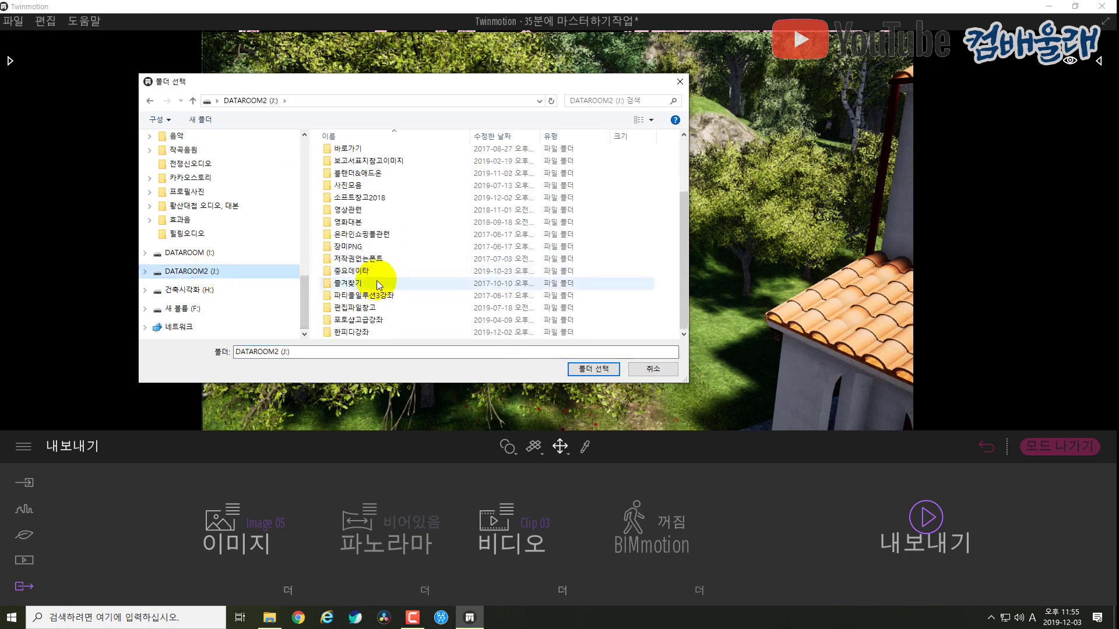
left_click(327, 333)
double_click(327, 333)
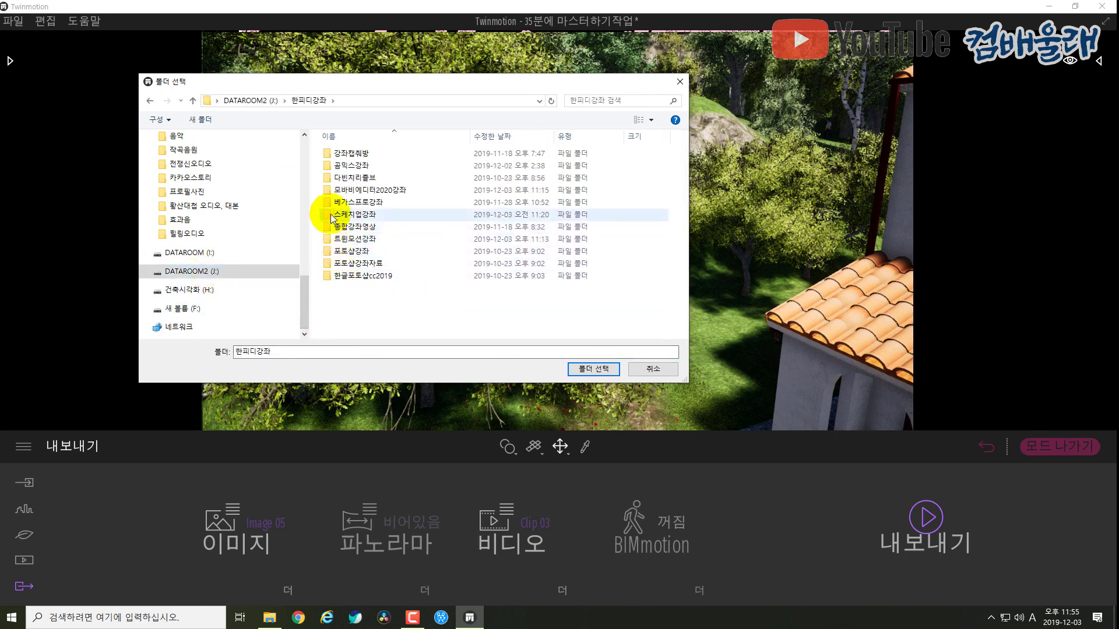
double_click(327, 238)
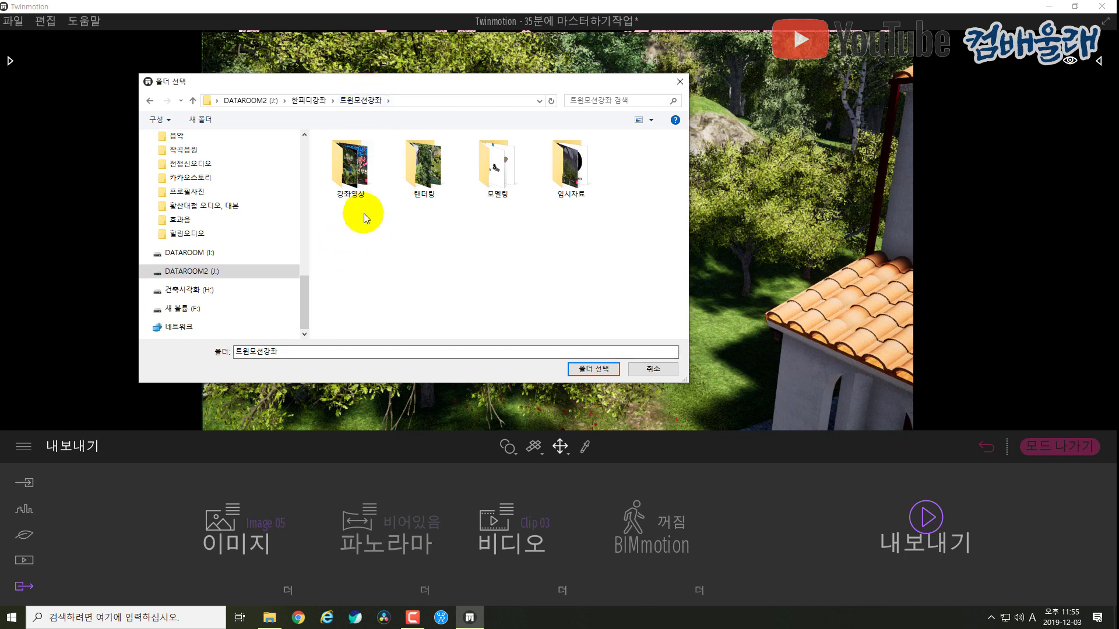
left_click(594, 370)
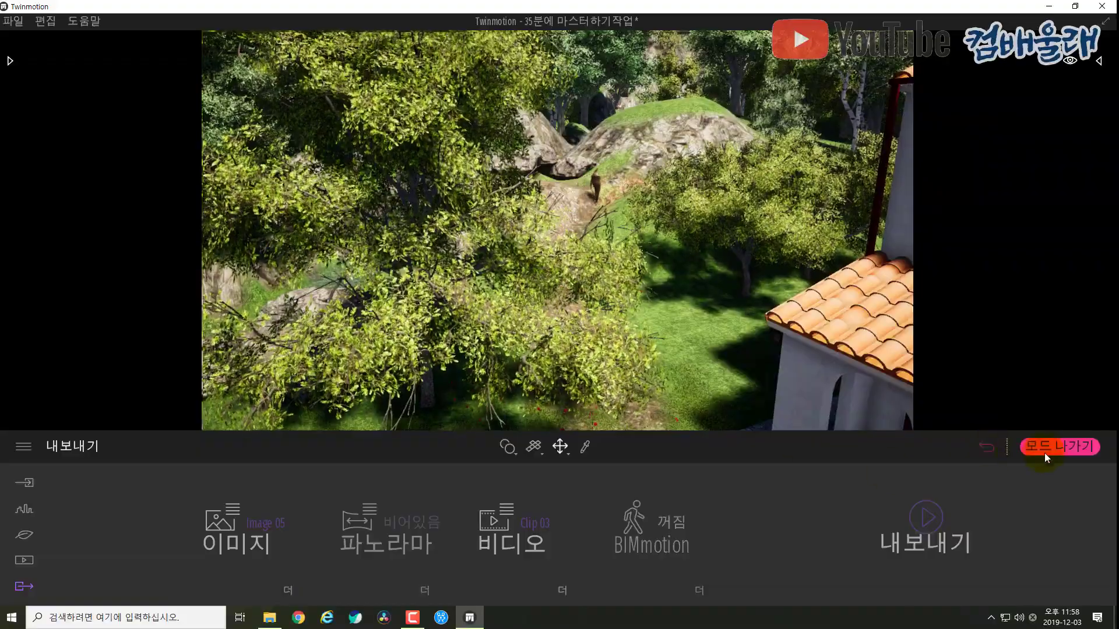
left_click(1051, 449)
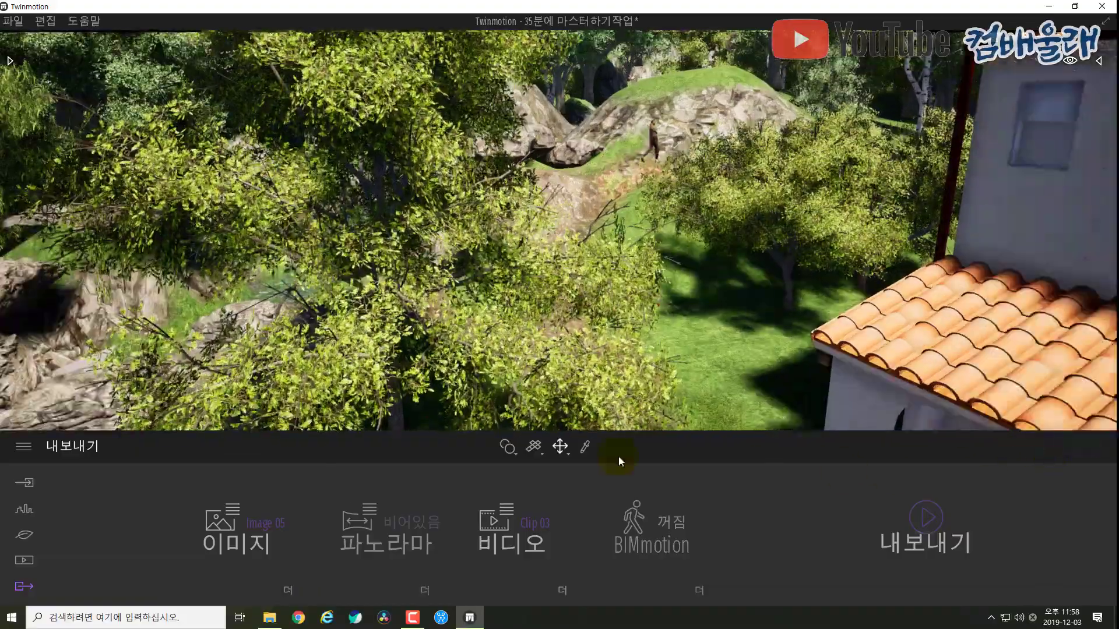
Step: Switch to the 트윈모션강좌 folder in File Explorer and open the exported Image 05 at its original size (원본크기)
left_click(1050, 7)
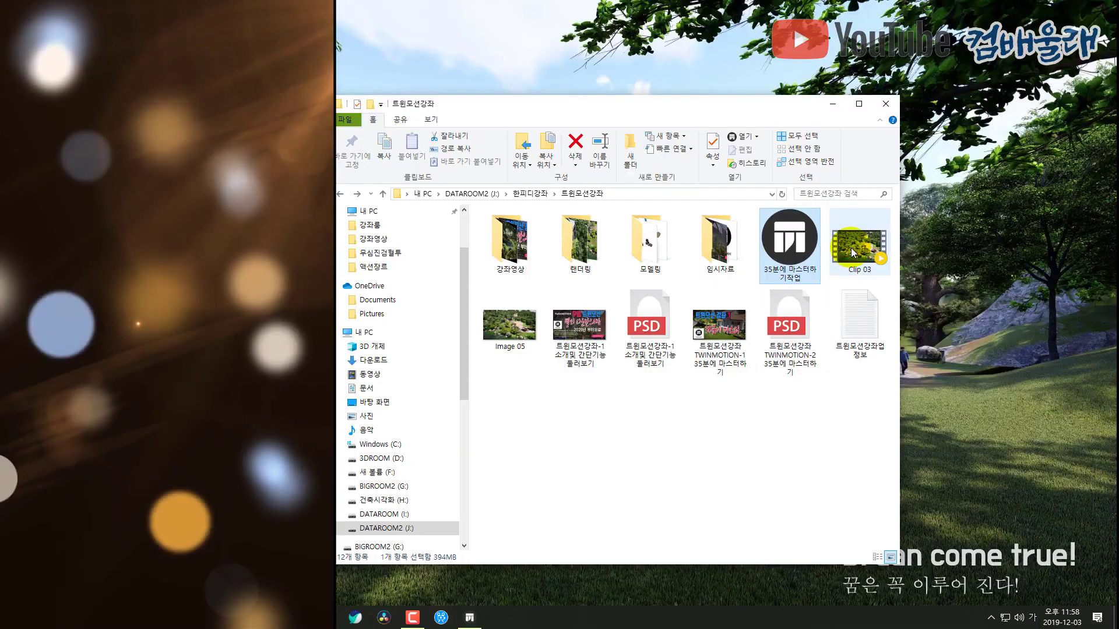
left_click(725, 467)
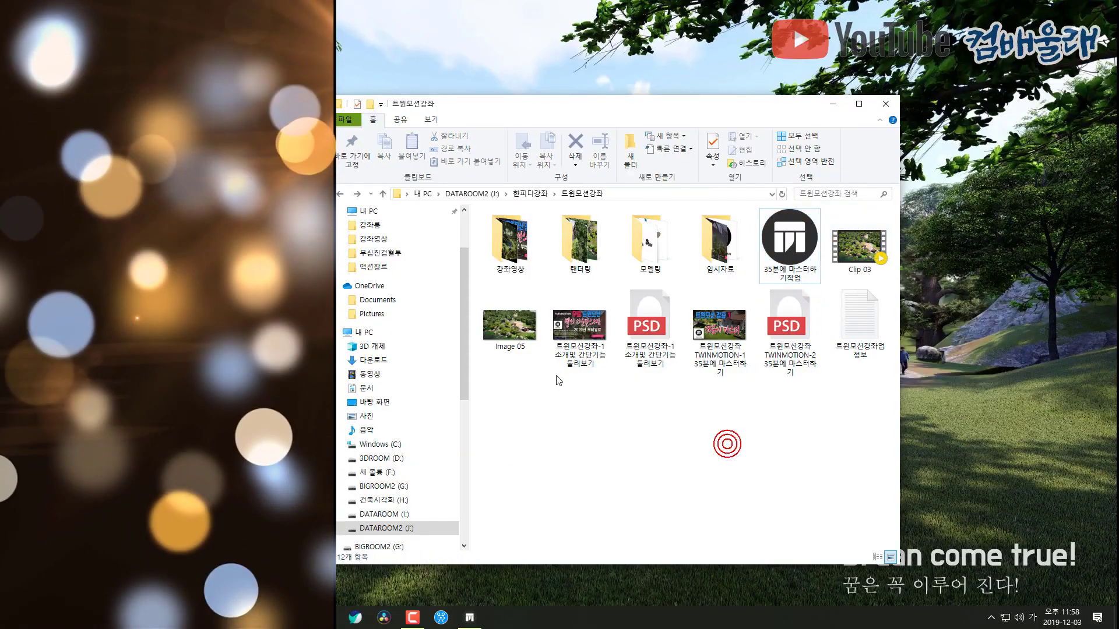
left_click(513, 338)
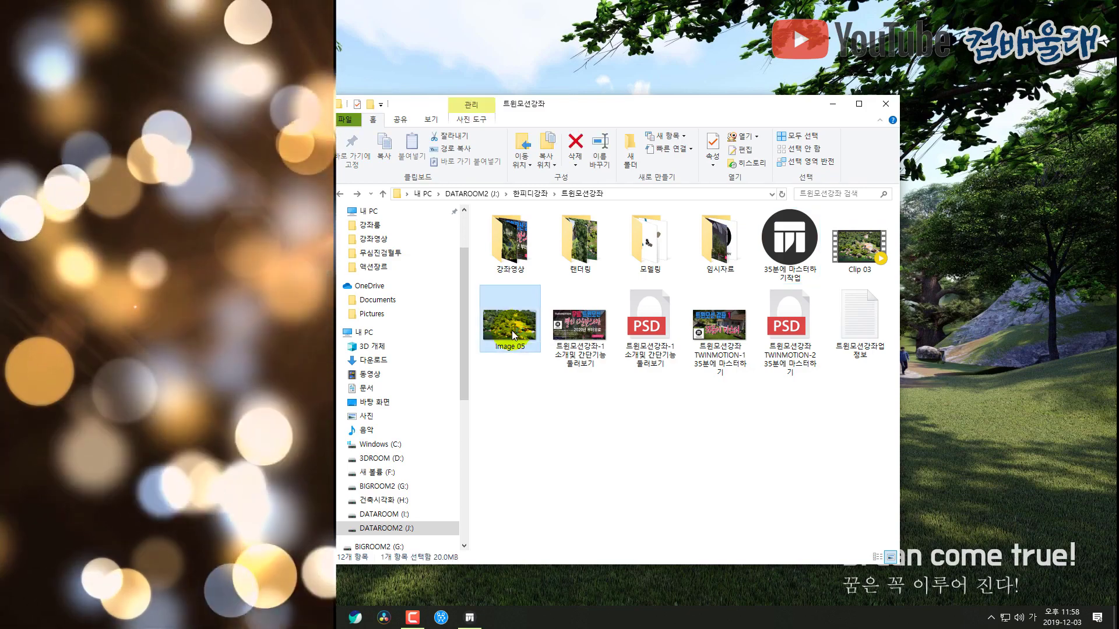
double_click(512, 331)
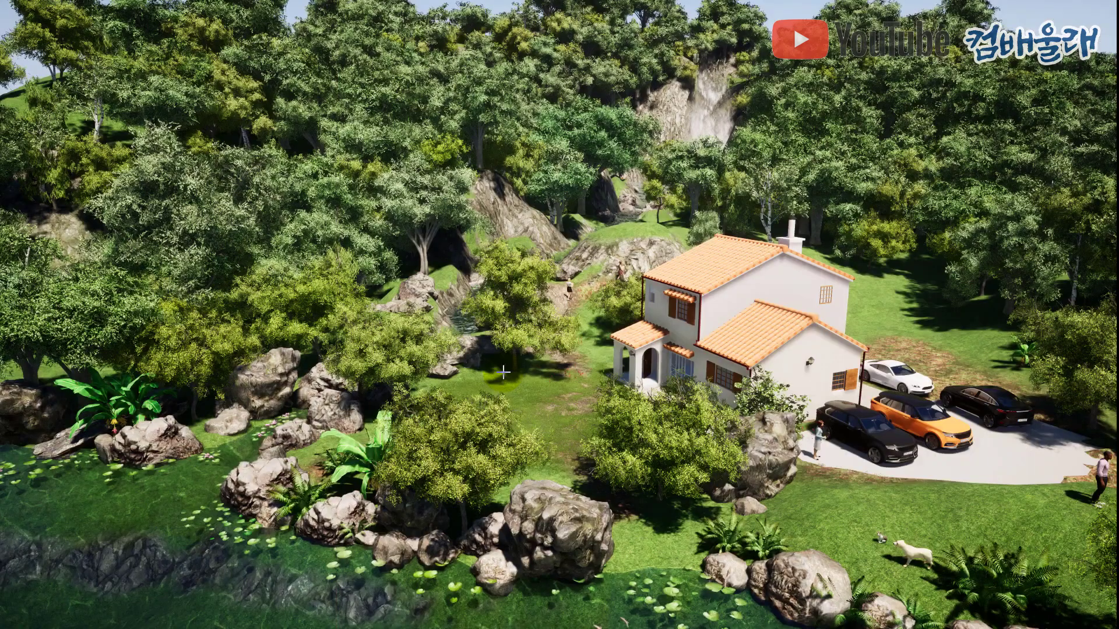
mouse_move(507, 625)
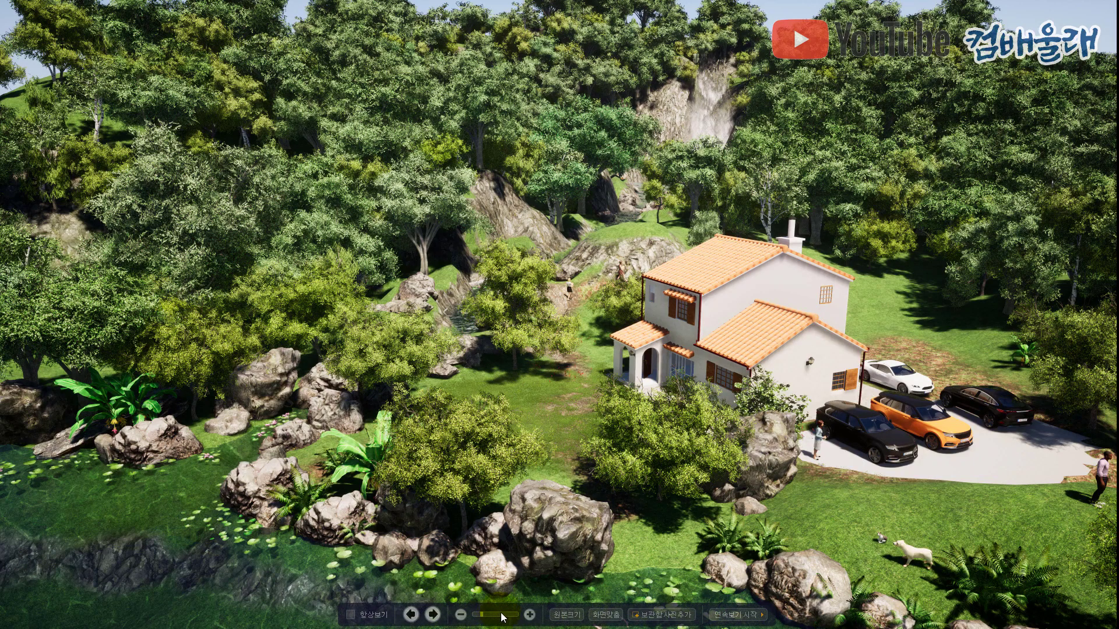
left_click(567, 615)
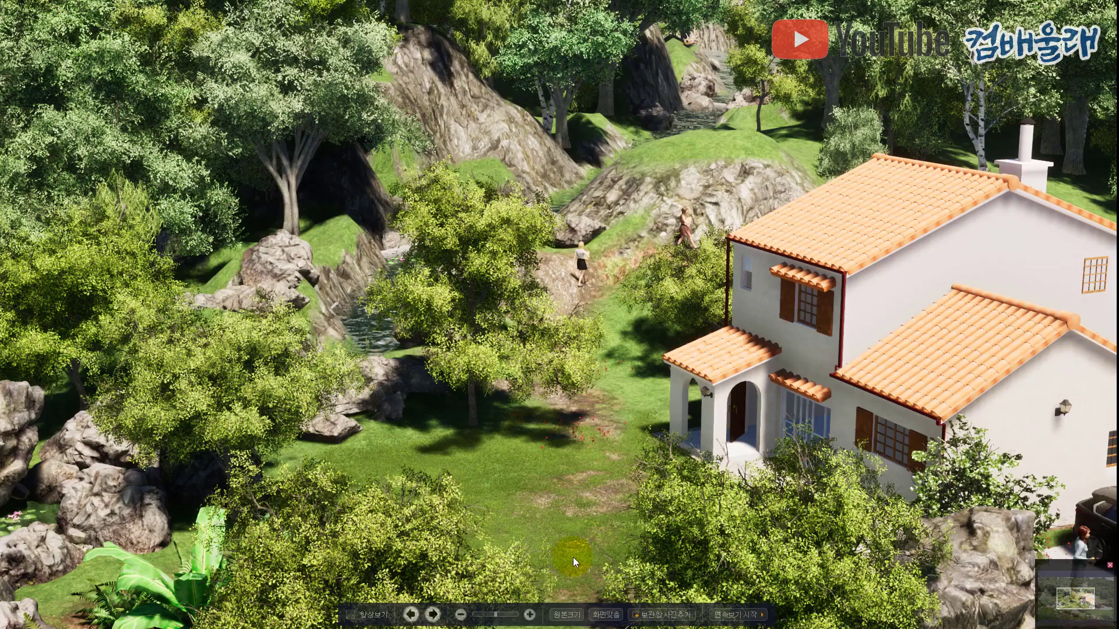
Step: Examine the exported image's detail across the lakeside rocks and plants, the house and the parked cars
left_click_drag(489, 439, 702, 166)
left_click_drag(533, 230, 852, 237)
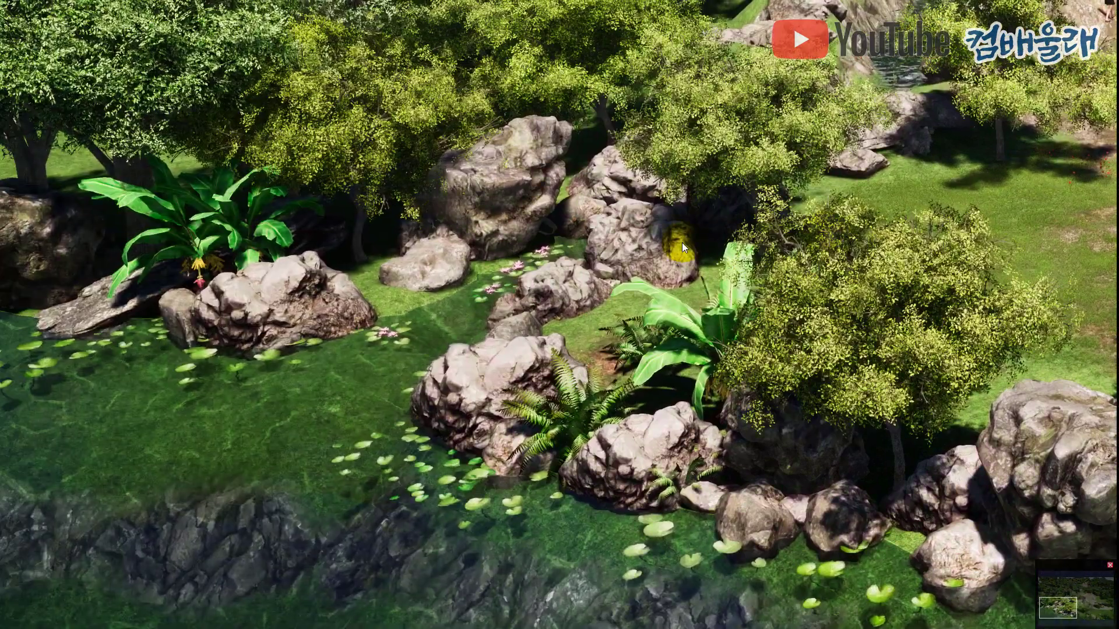
left_click_drag(682, 242, 714, 251)
left_click_drag(819, 257, 113, 315)
left_click_drag(513, 313, 290, 341)
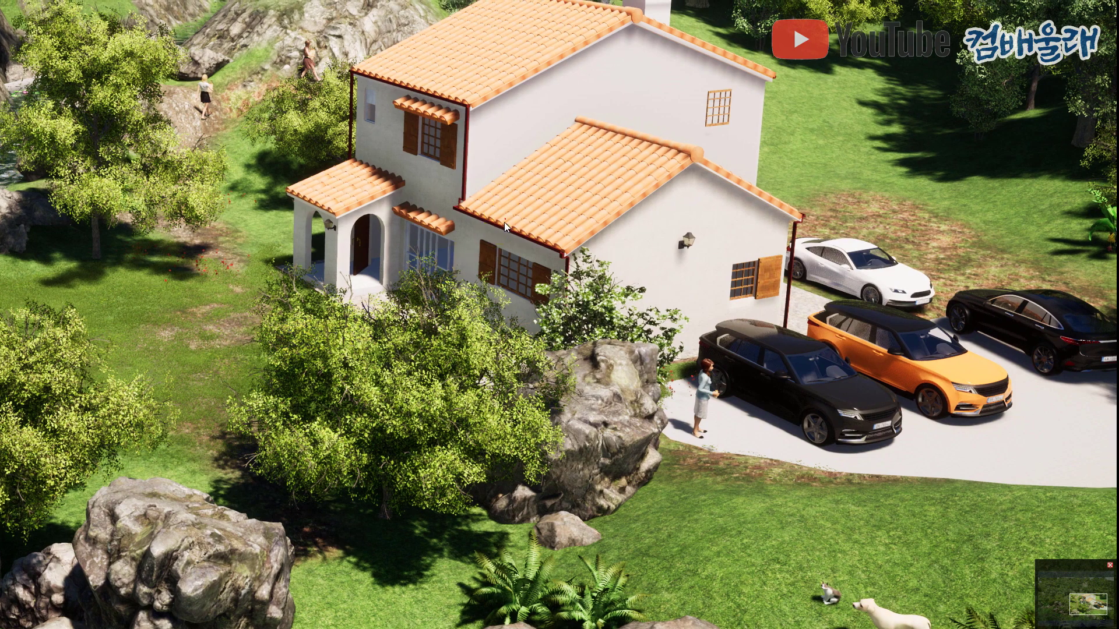
left_click_drag(505, 222, 477, 291)
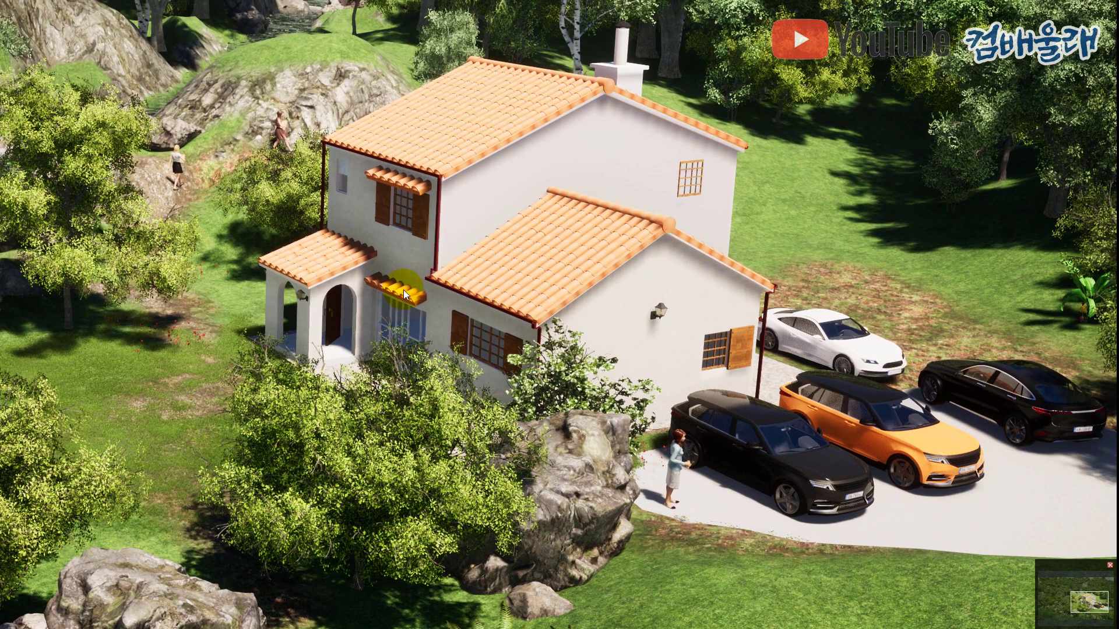
left_click_drag(521, 302, 491, 311)
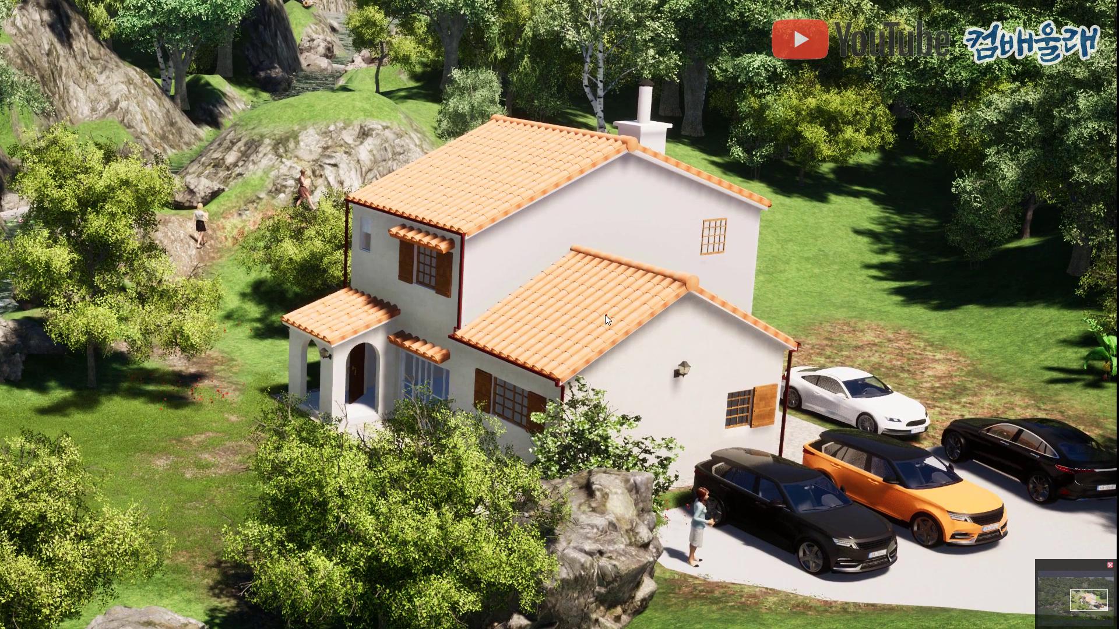
left_click_drag(605, 315, 477, 289)
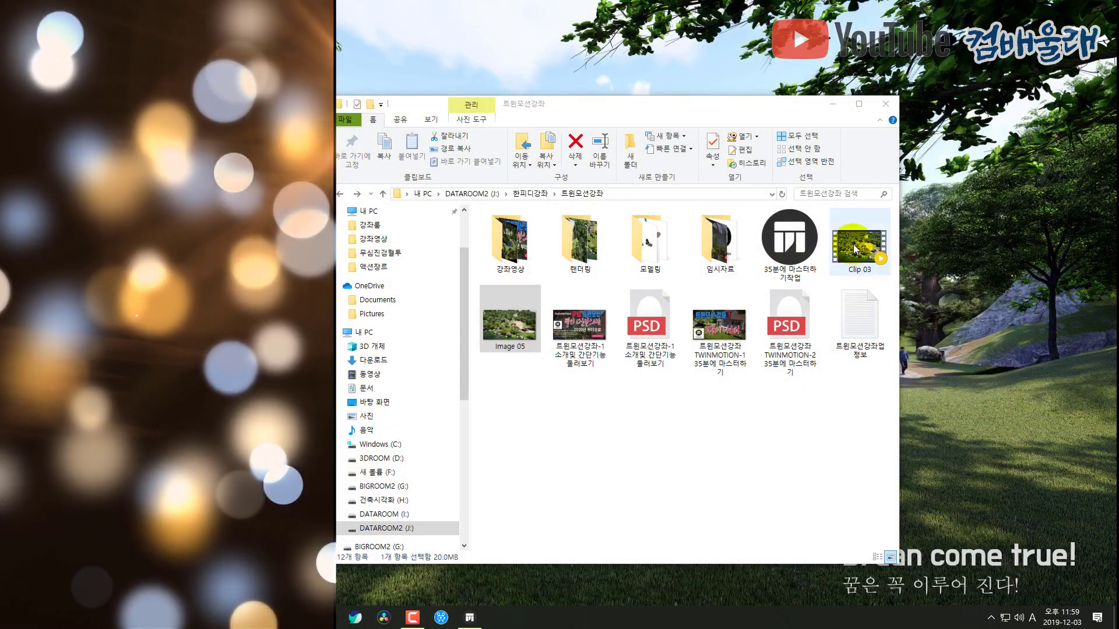
Step: Play the exported Clip 03 video from the folder, close the player and return to Twinmotion
left_click(854, 249)
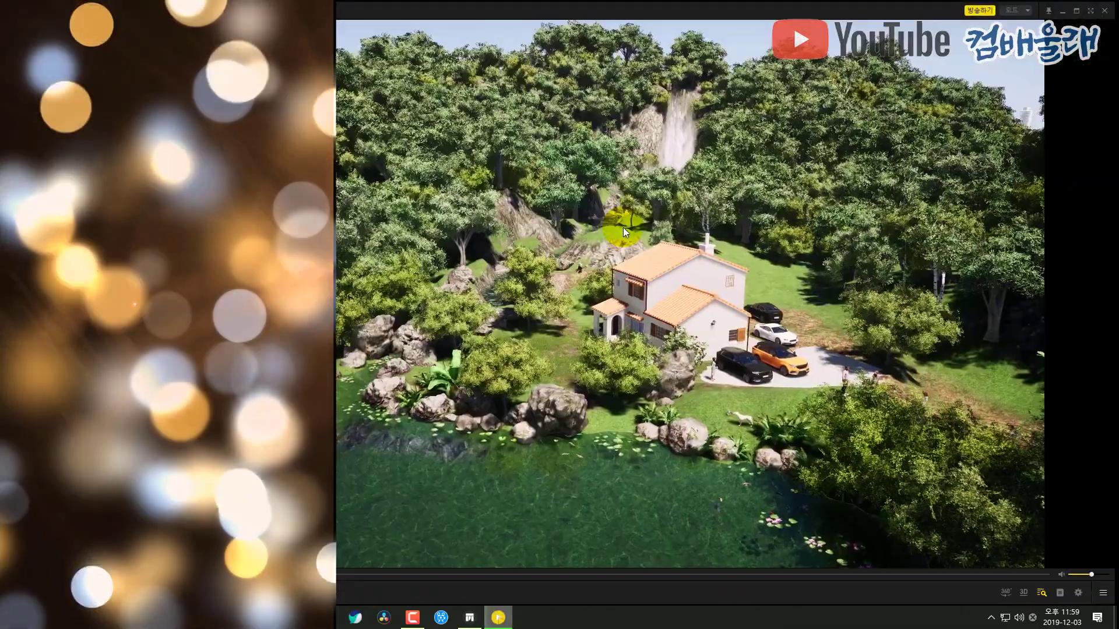
double_click(624, 227)
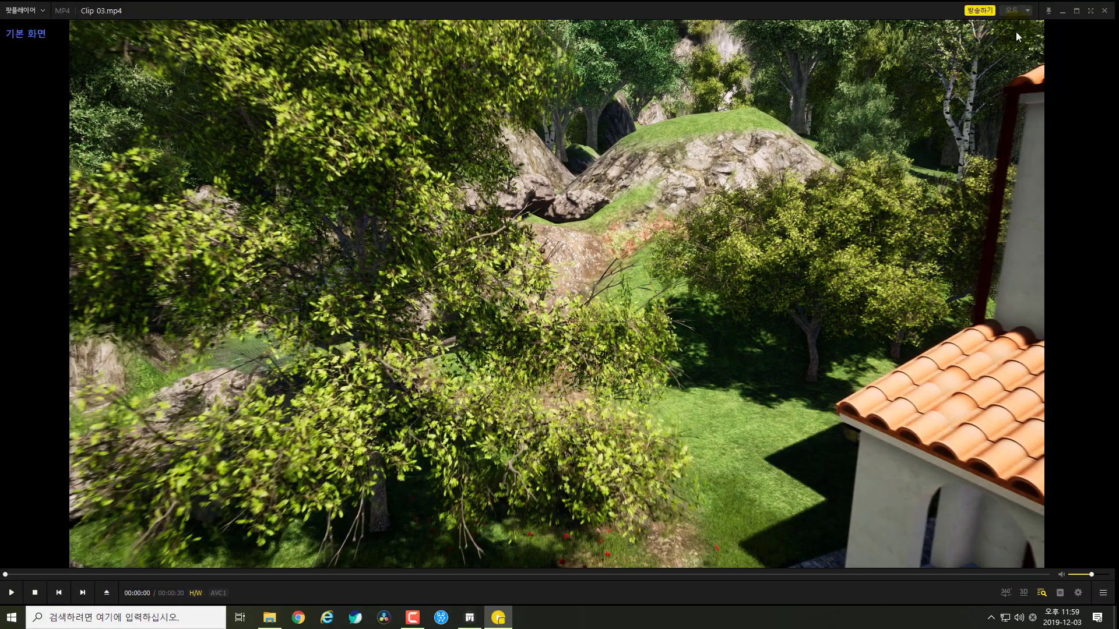
left_click(1104, 11)
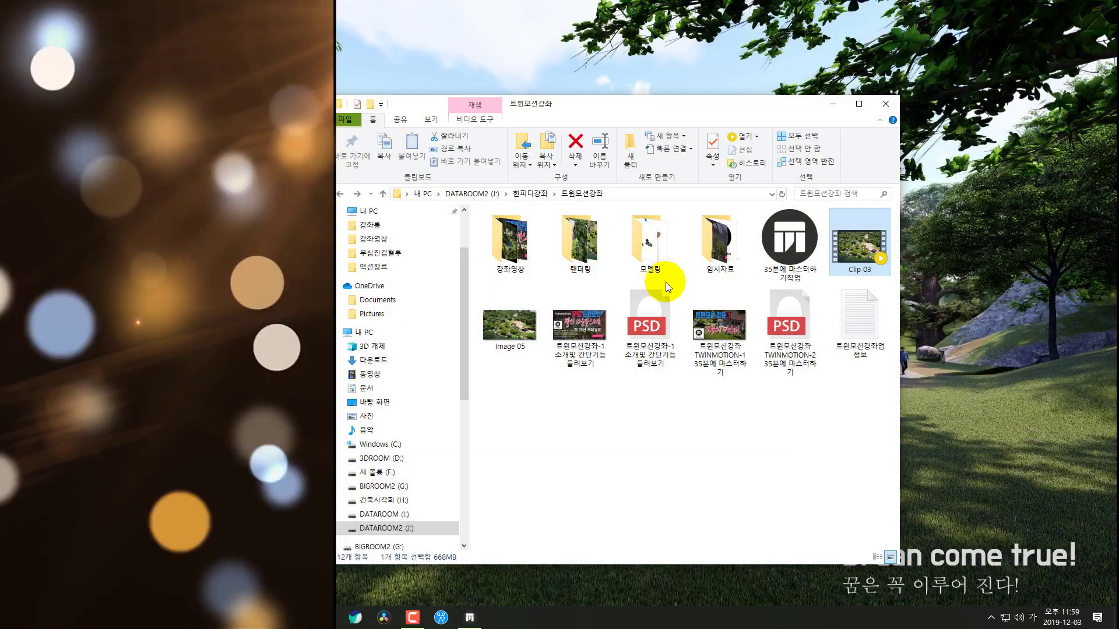
left_click(470, 619)
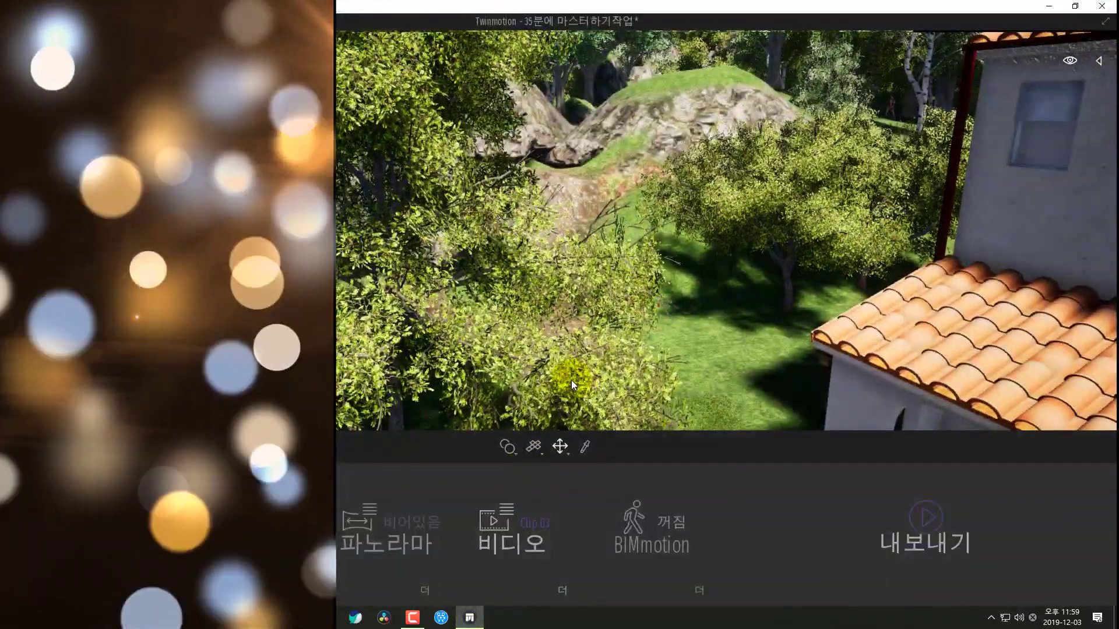